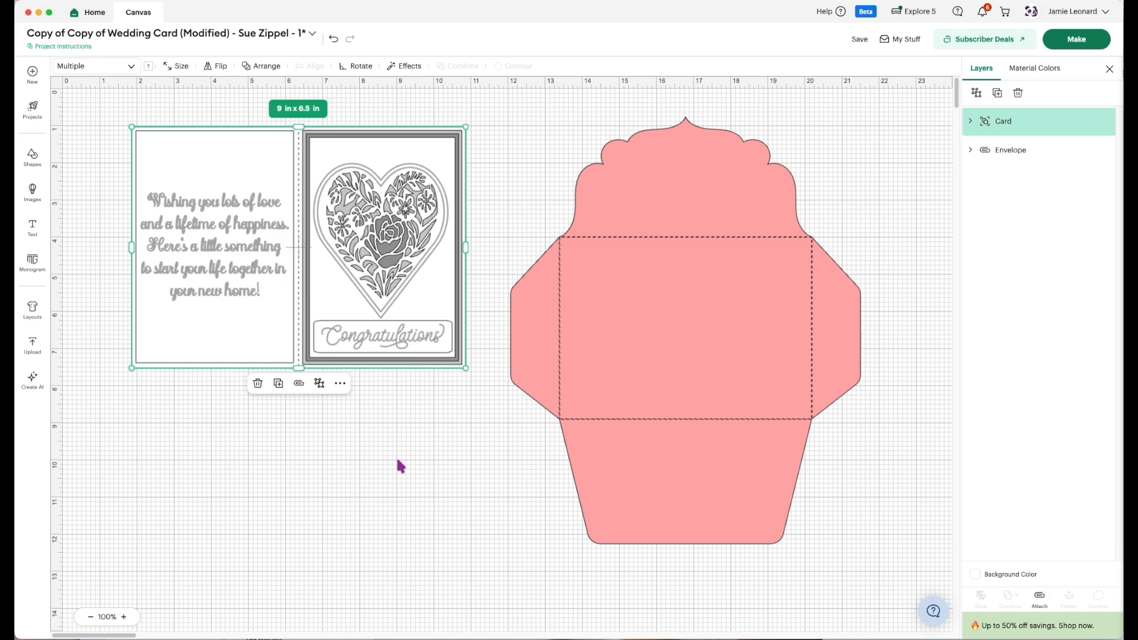
left_click(373, 457)
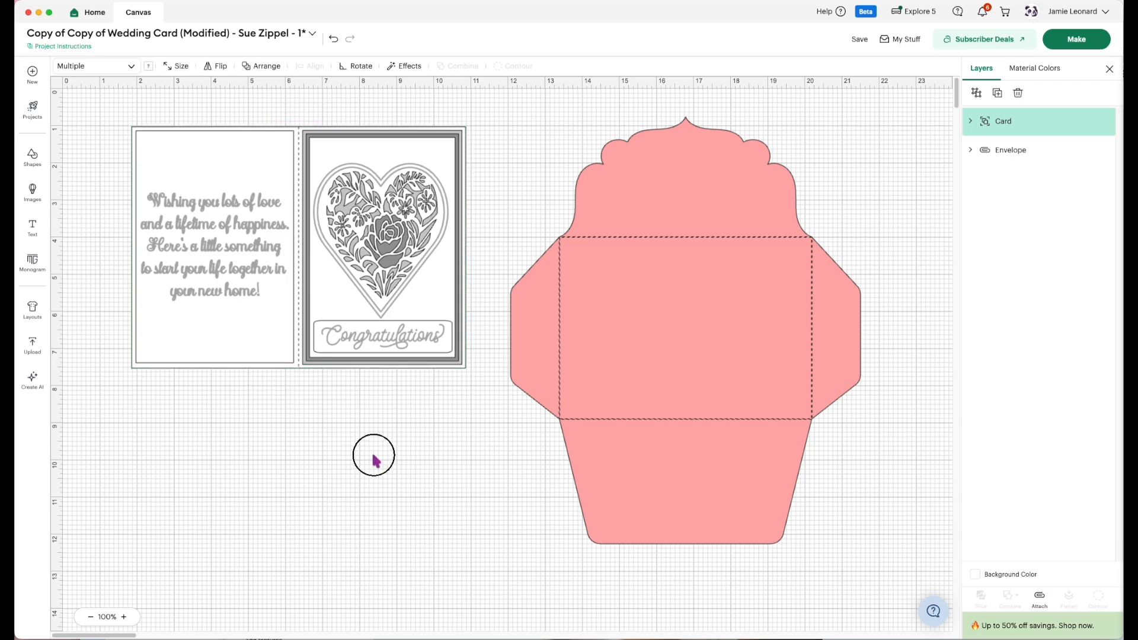
left_click_drag(666, 356, 683, 367)
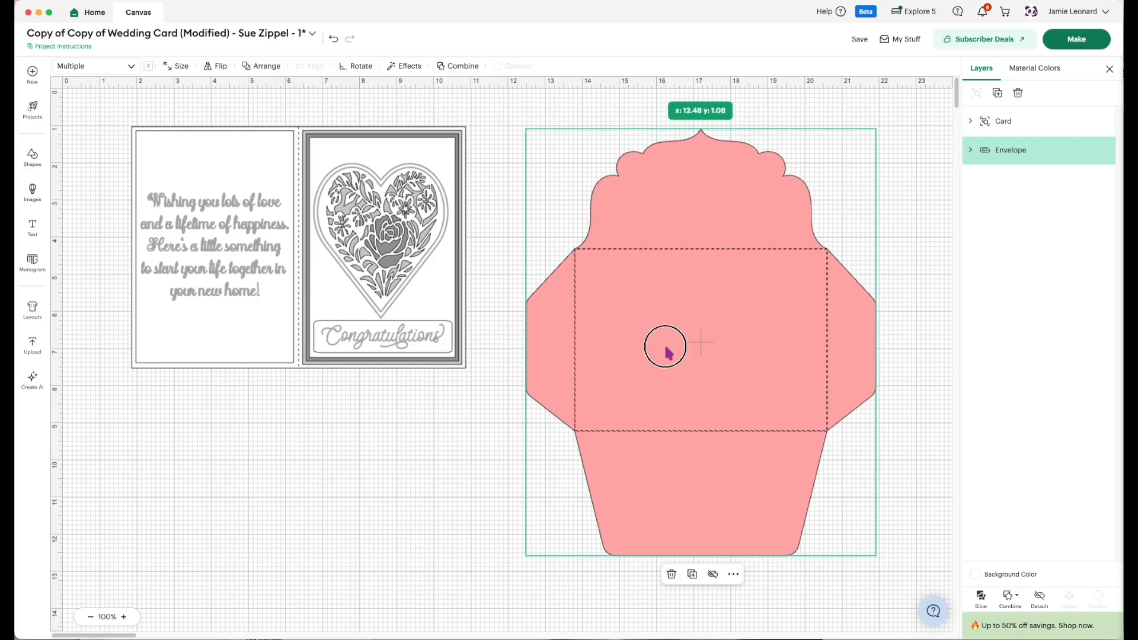
left_click_drag(666, 347, 646, 331)
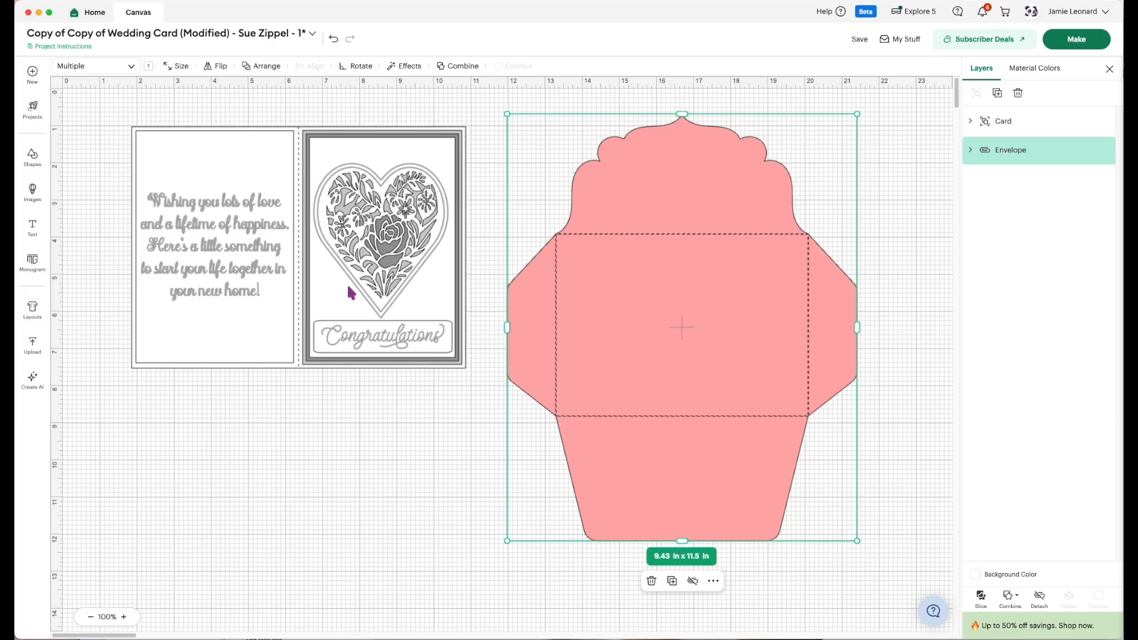
left_click(325, 284)
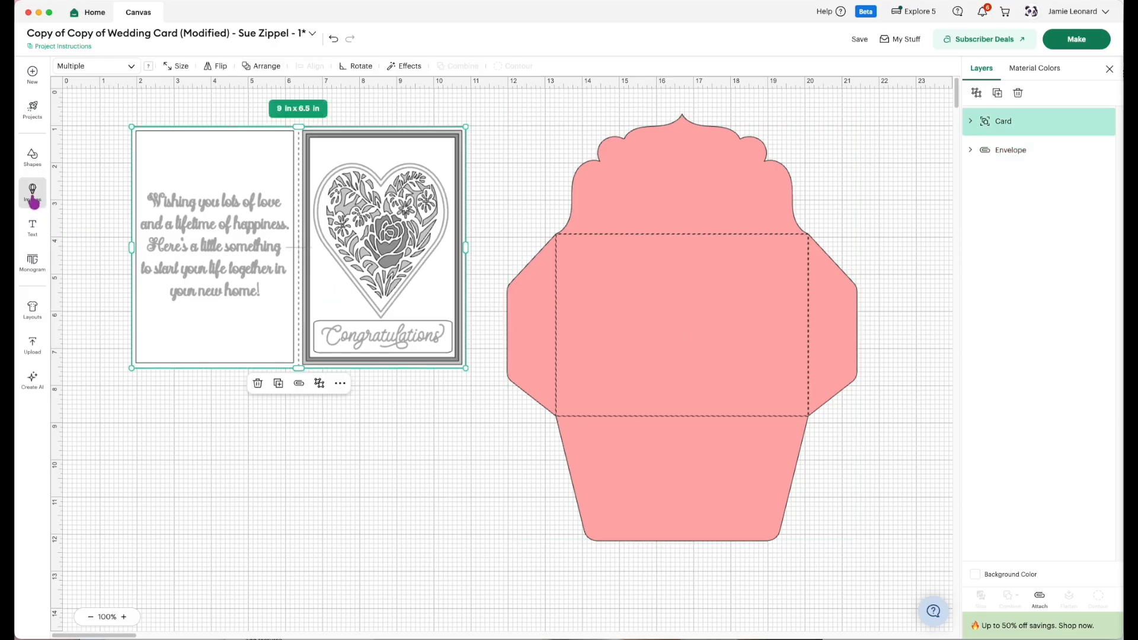
Insert a basic square and place it at the upper-left corner of the envelope's center panel.
left_click(31, 168)
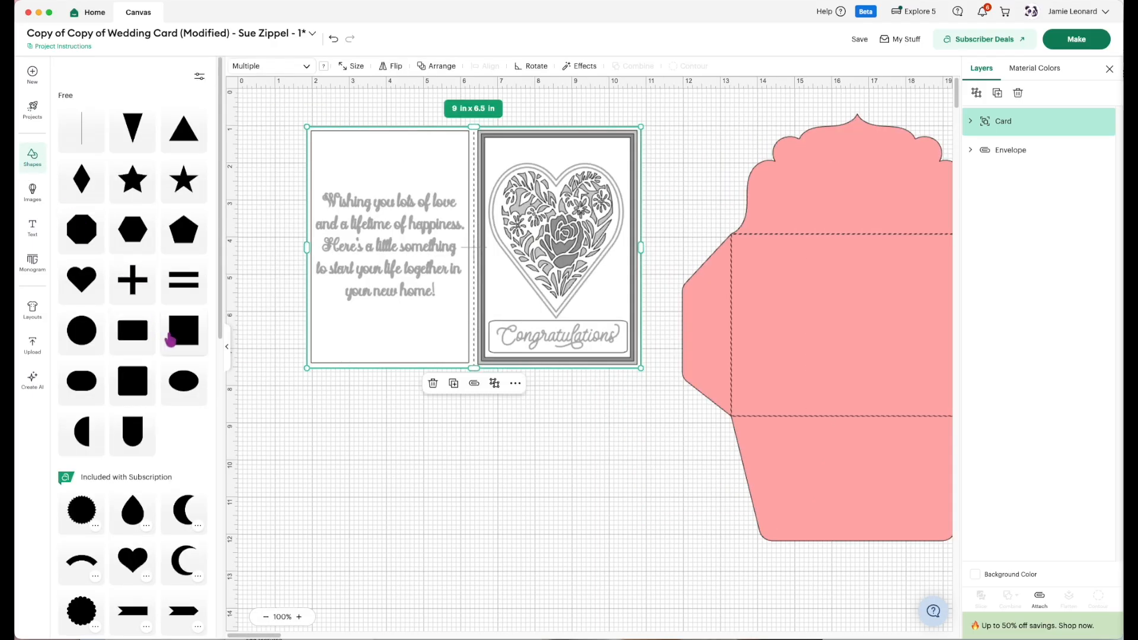
left_click(177, 336)
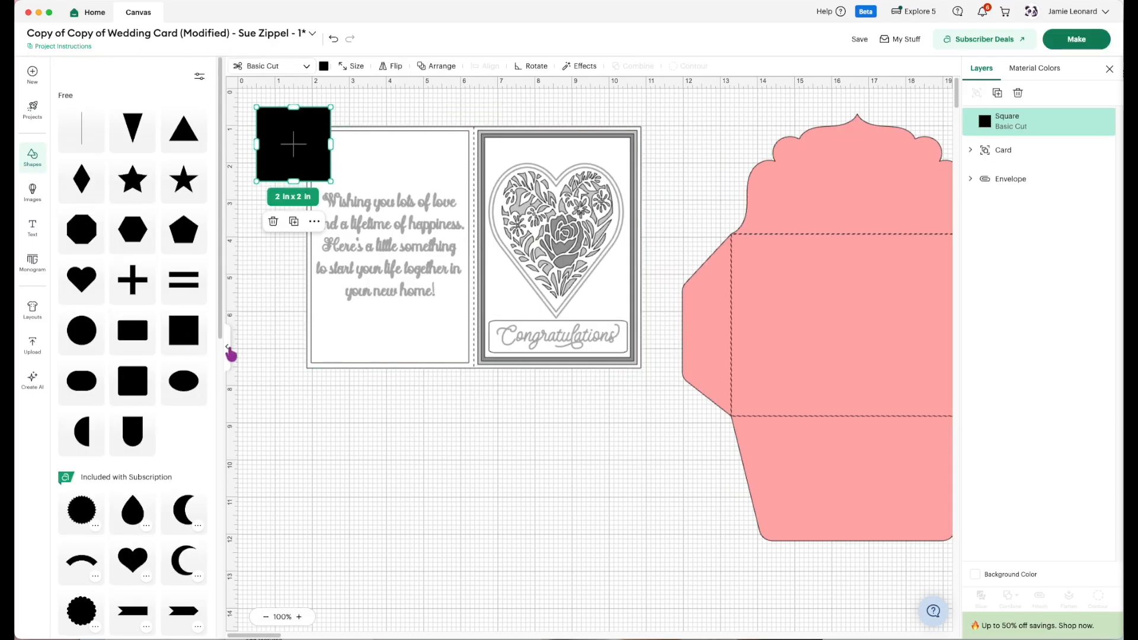
left_click(227, 347)
left_click_drag(97, 165, 577, 289)
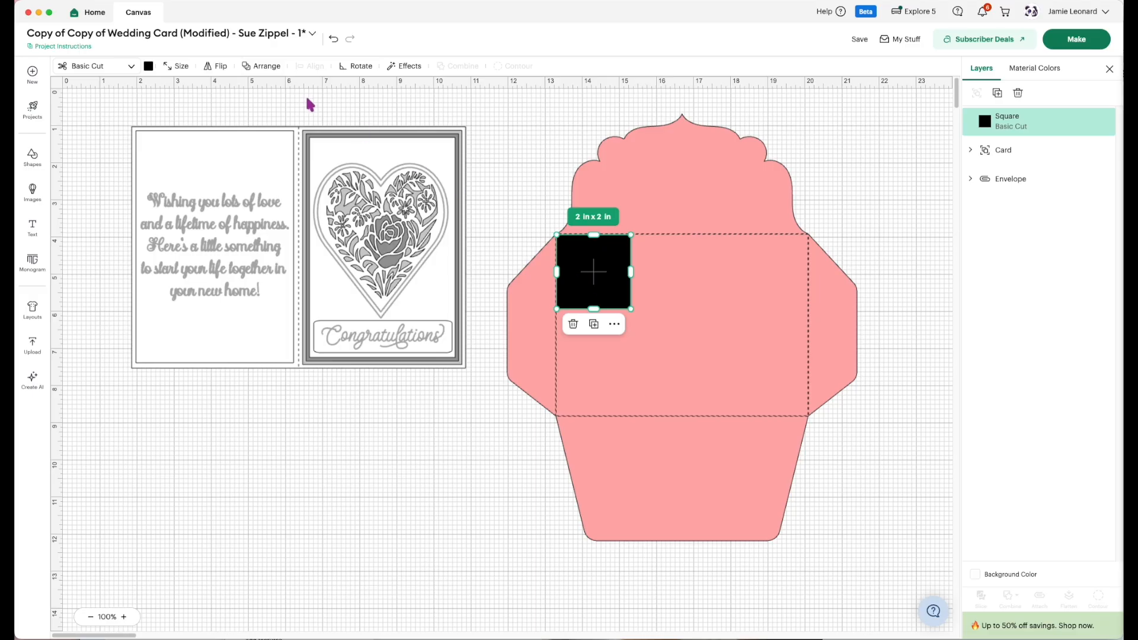
Unlock the square's proportions and resize it to 7 in wide by 5 in high.
left_click(176, 65)
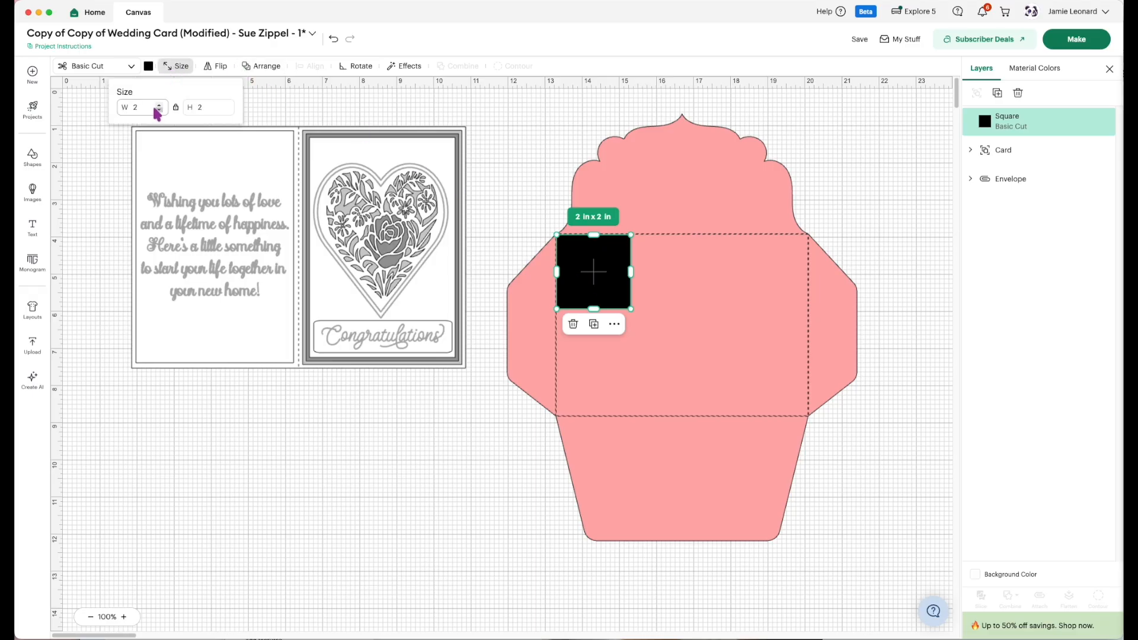
left_click(176, 107)
left_click(136, 109)
left_click_drag(137, 109, 129, 108)
type("7")
key("Return")
key("Tab")
key("Tab")
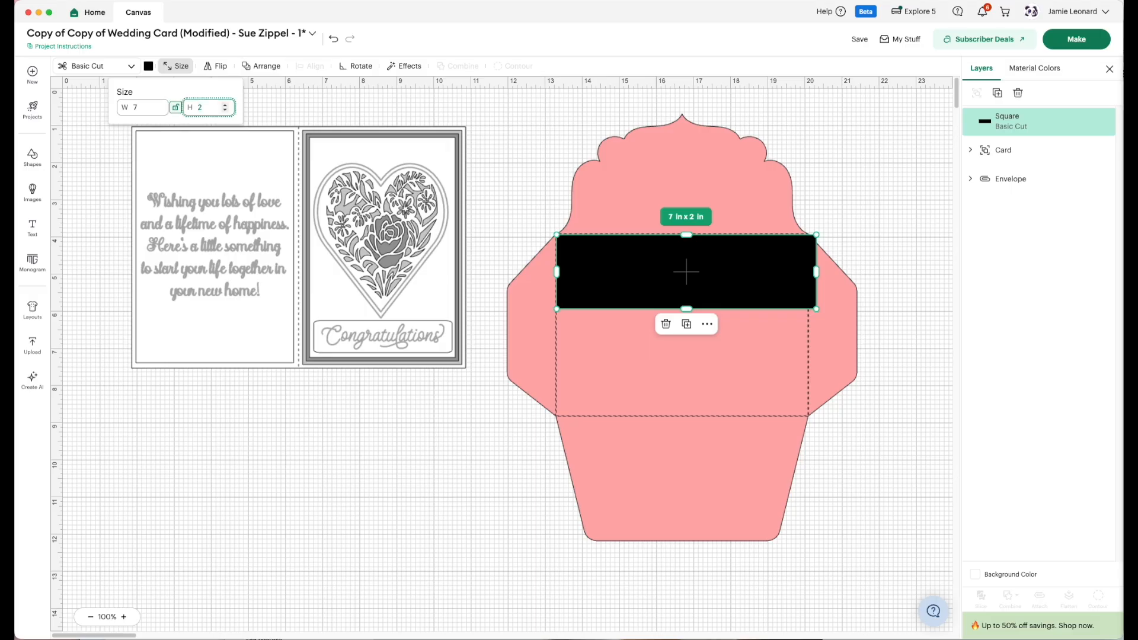
key("Return")
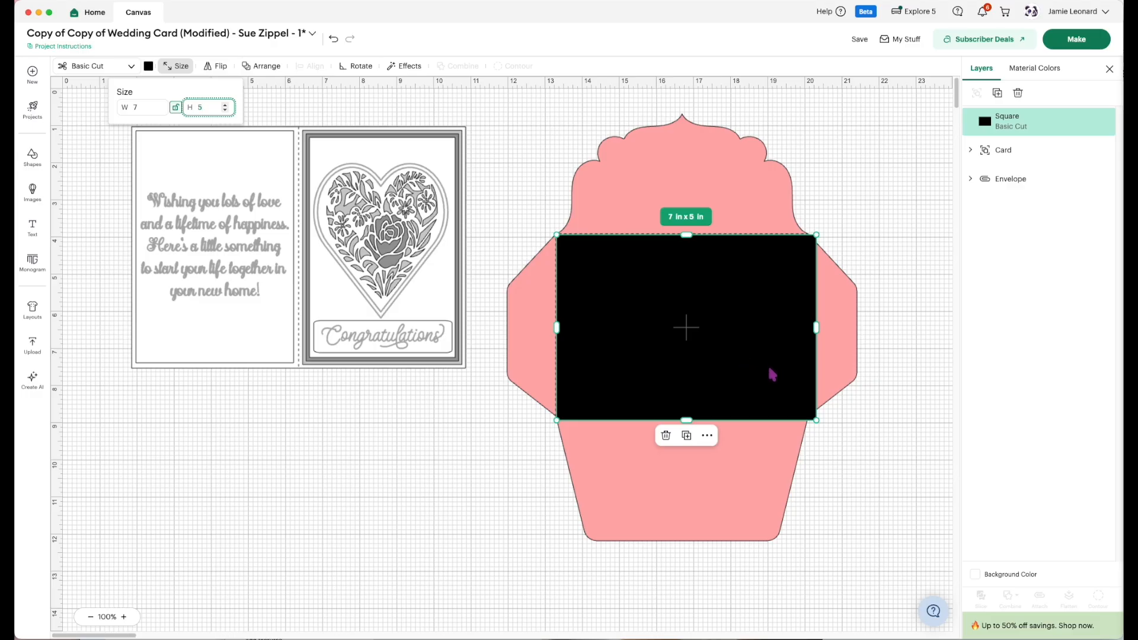
Enlarge the envelope to about 9.94 in by 12.14 in, checking that its center panel fits around the black rectangle.
left_click(705, 497)
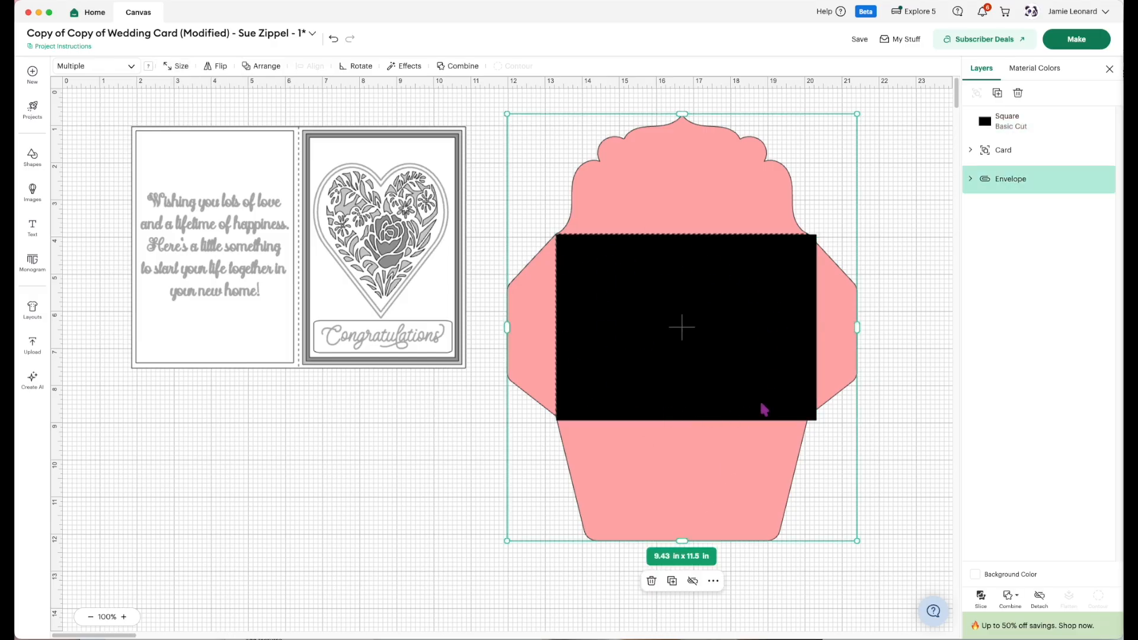
left_click_drag(857, 540, 866, 551)
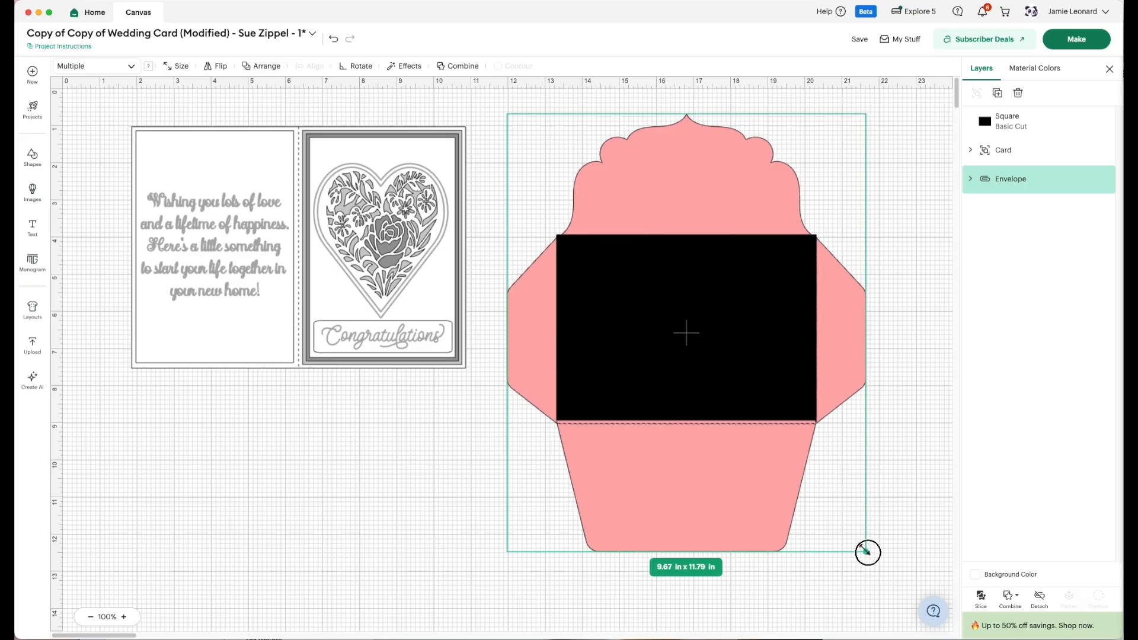
left_click_drag(867, 552, 877, 563)
left_click_drag(681, 369, 653, 389)
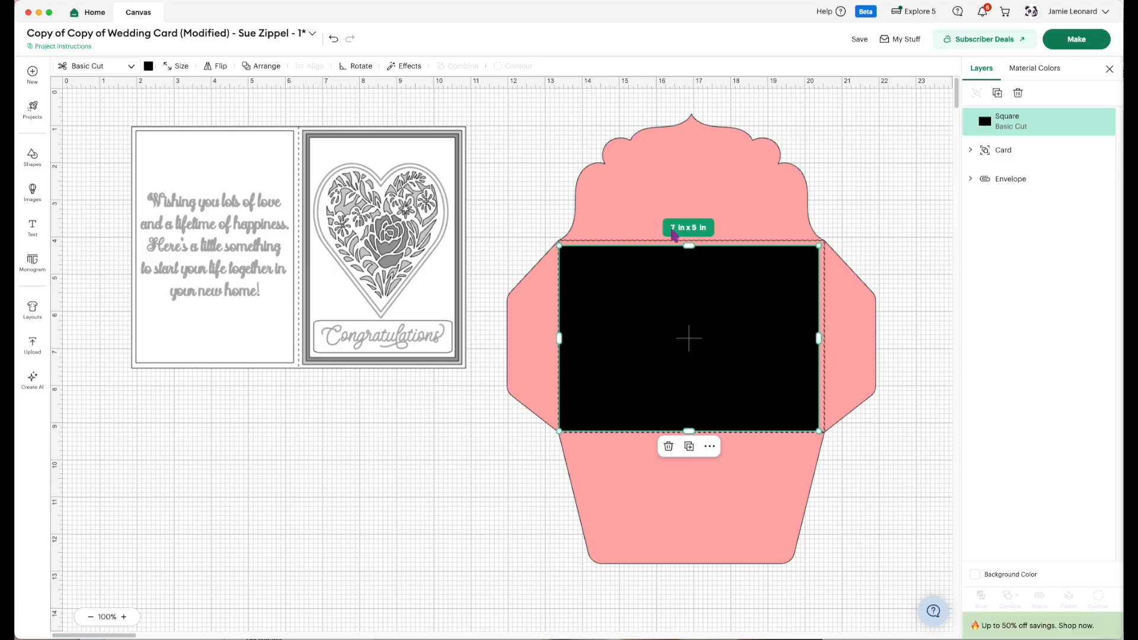
left_click(513, 568)
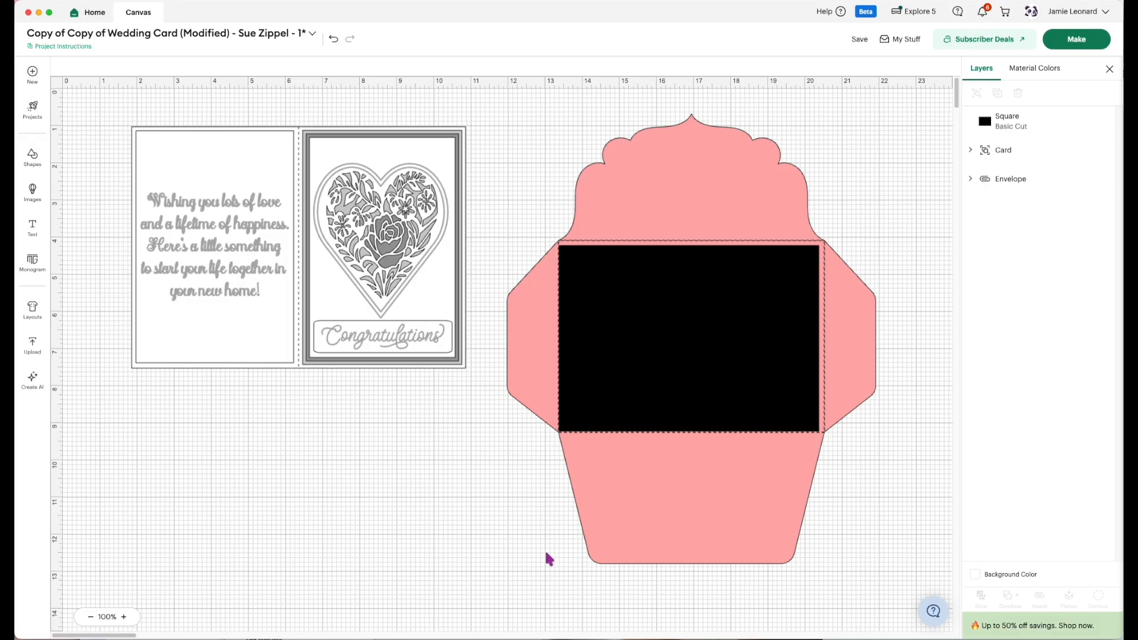
left_click(673, 517)
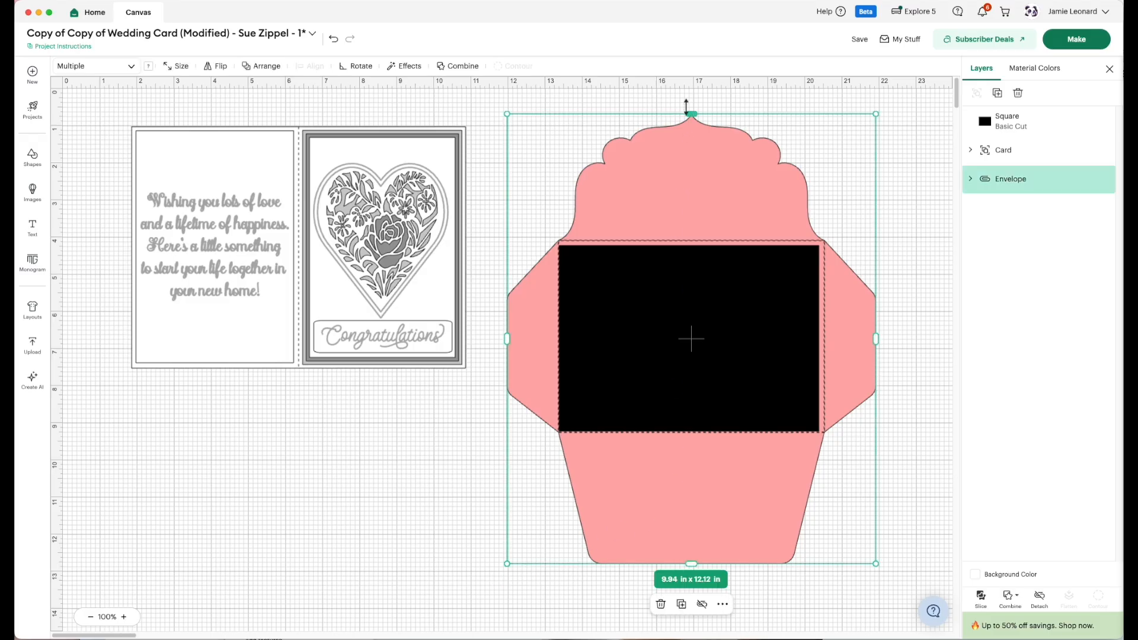
left_click_drag(690, 112, 691, 113)
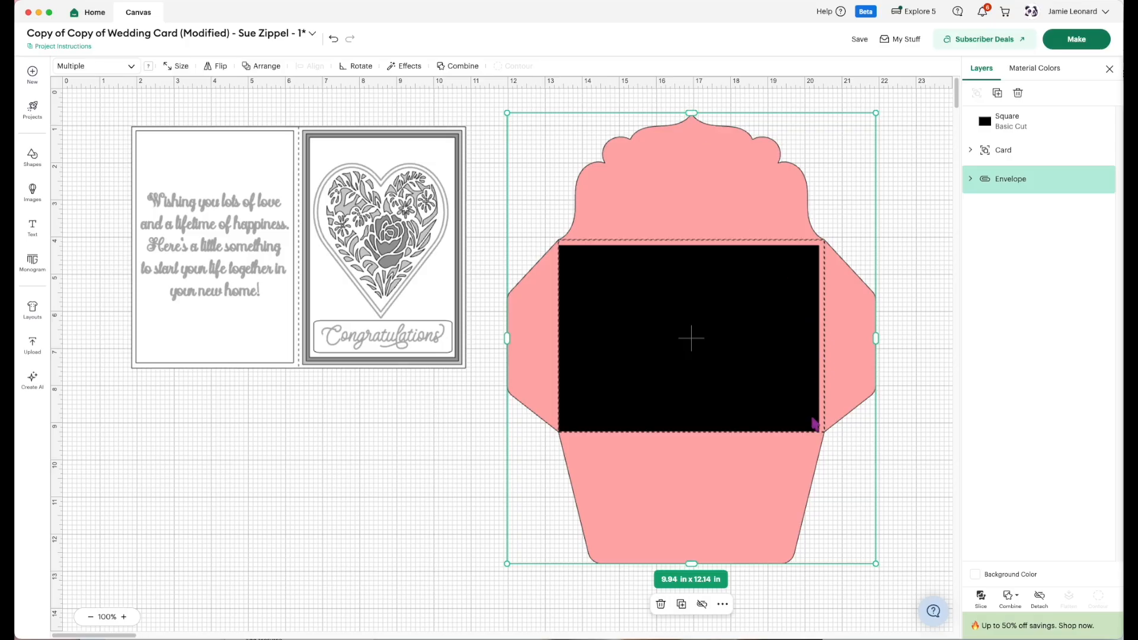
Move the black reference rectangle off the envelope and delete it.
left_click_drag(727, 349, 389, 493)
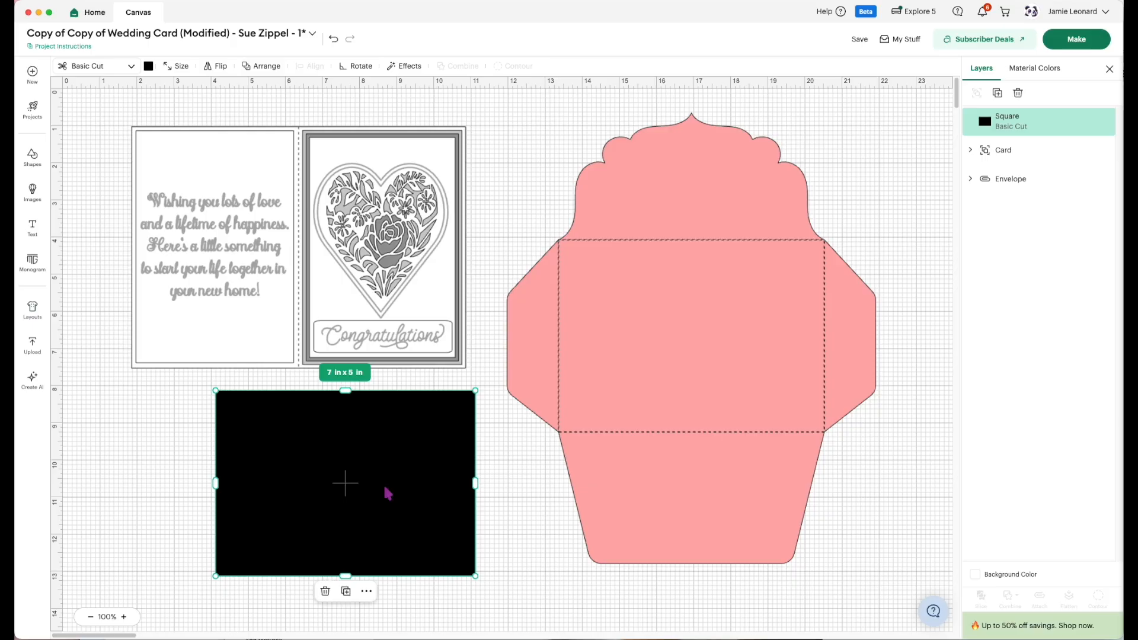
key("Delete")
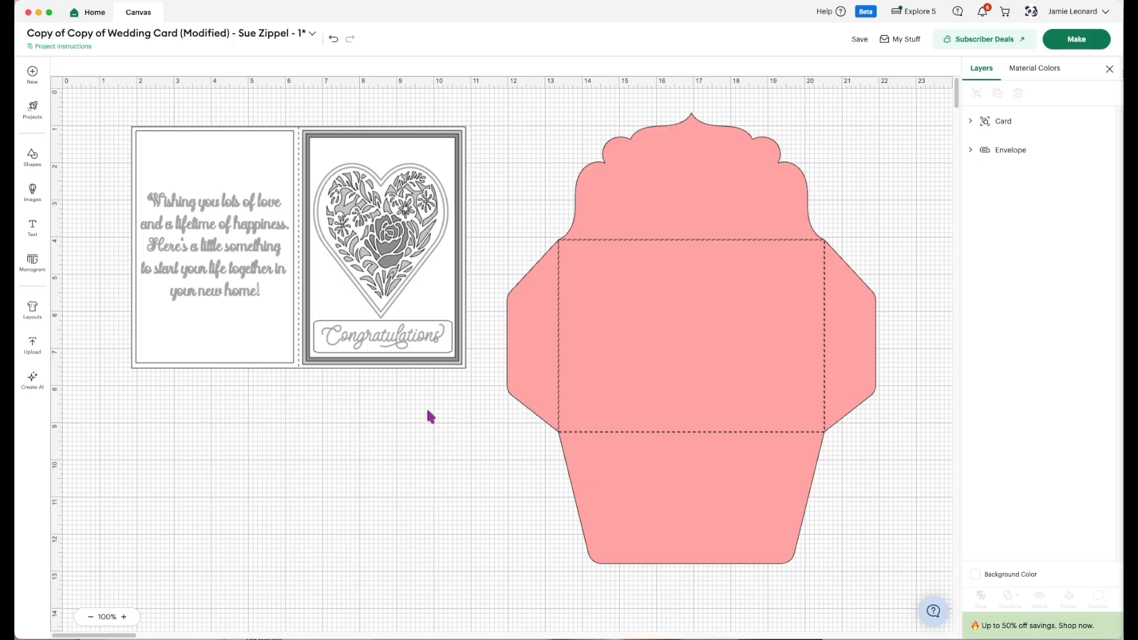
Resize the card to 10 in wide by 7 in high with proportions unlocked, and move it farther from the envelope.
left_click_drag(455, 427, 119, 172)
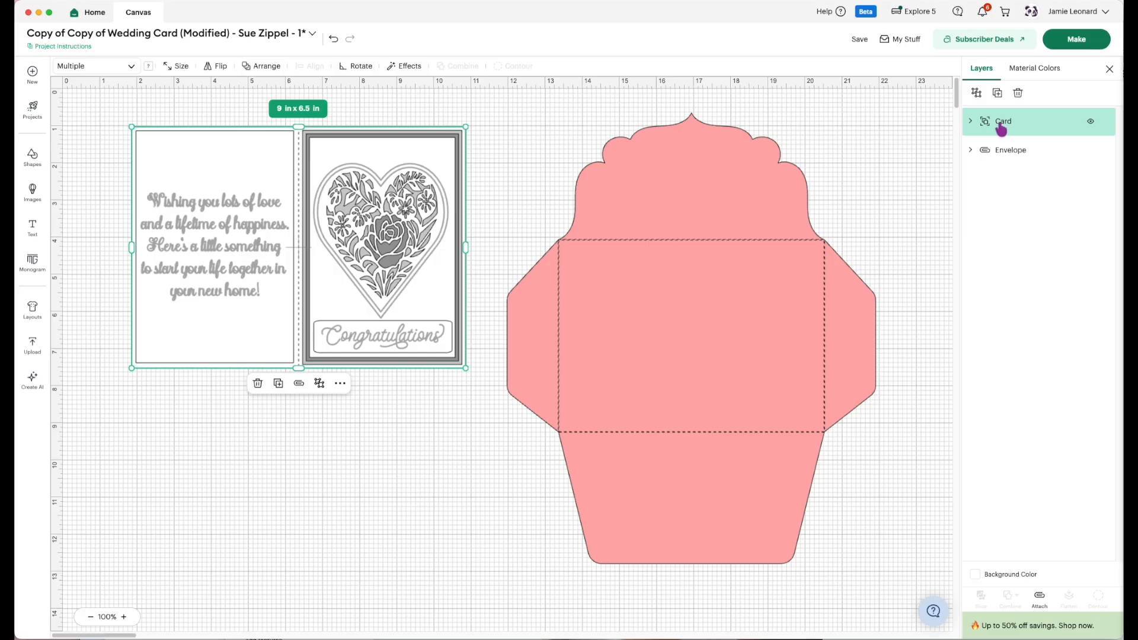
left_click(169, 70)
left_click(176, 109)
double_click(131, 107)
type("10")
key("Tab")
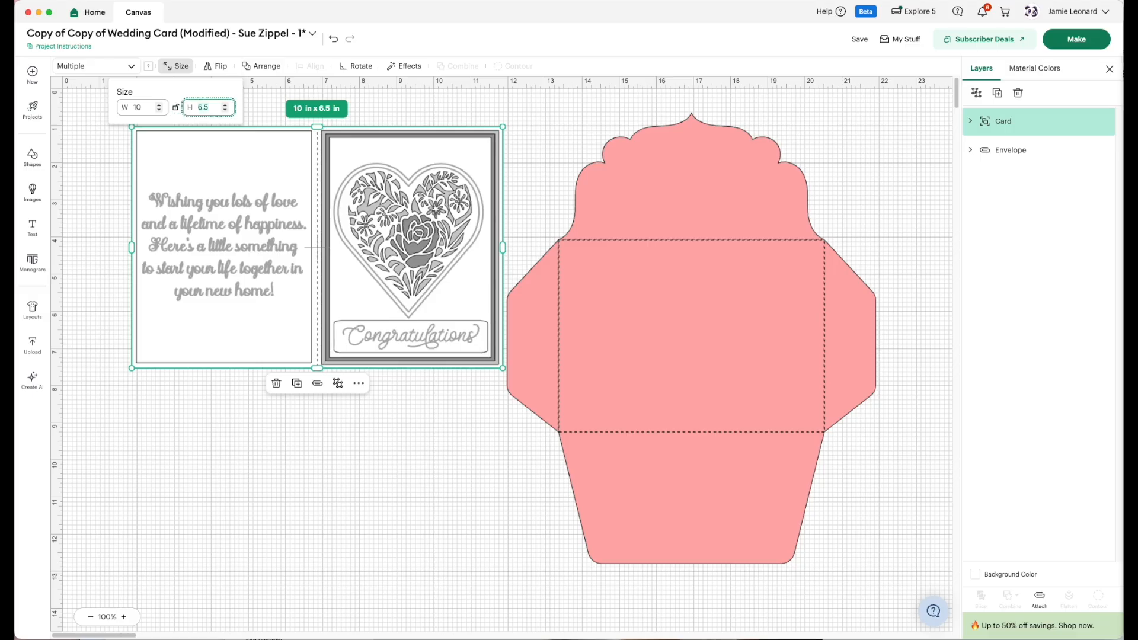
type("7")
key("Return")
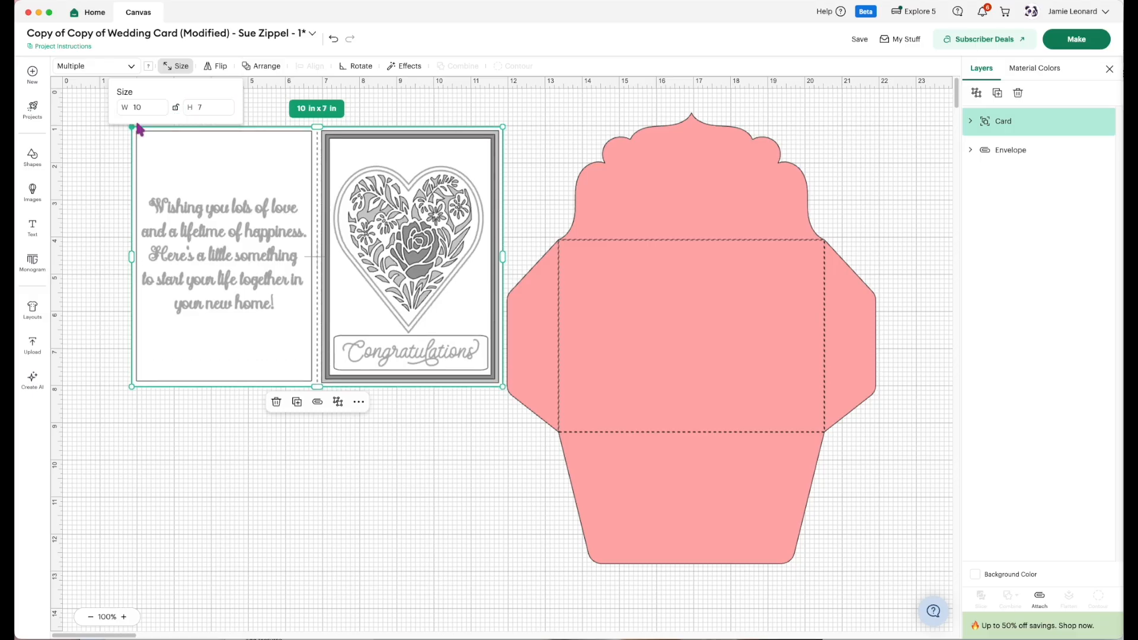
left_click(175, 107)
left_click_drag(233, 303, 188, 289)
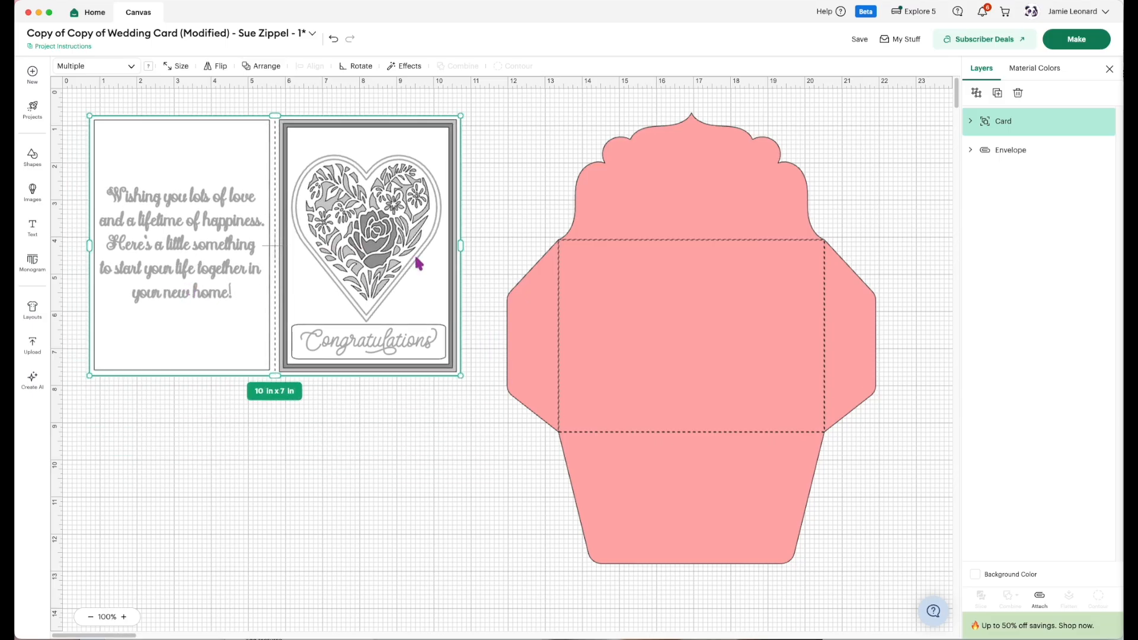
Ungroup the card and spread its inside sentiment and front card offsets below the card base, trying the sentiment on the base's right half.
left_click(977, 94)
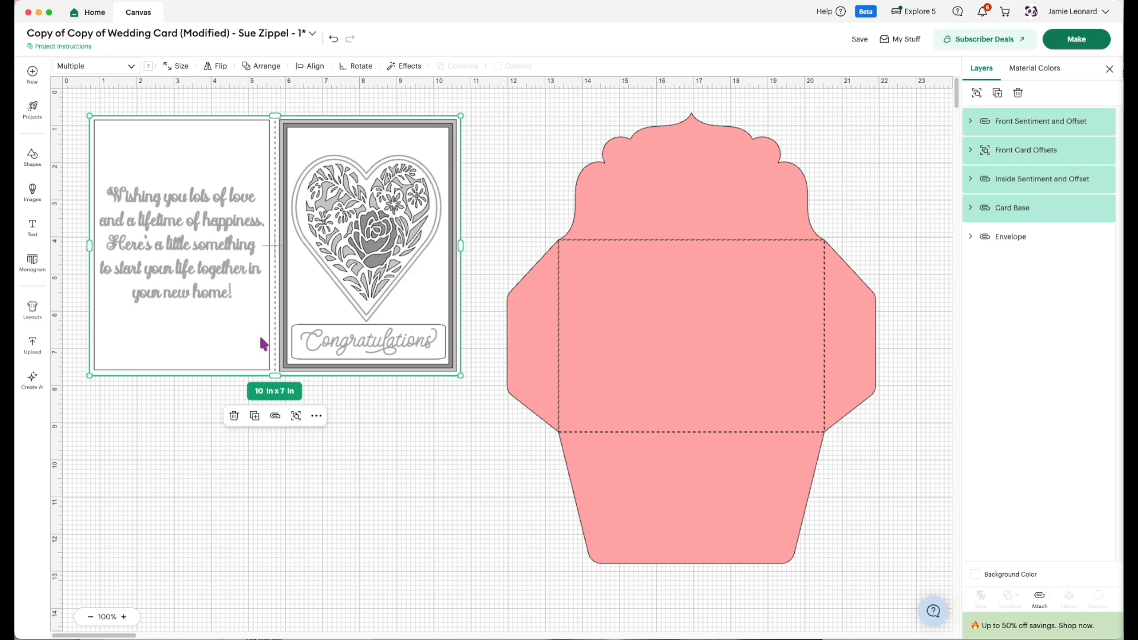
left_click(364, 377)
left_click_drag(223, 251, 194, 456)
left_click(323, 295)
left_click_drag(323, 295, 301, 572)
left_click(326, 221)
mouse_move(325, 221)
left_mouse_down()
mouse_move(351, 233)
mouse_move(338, 241)
mouse_move(320, 222)
left_mouse_up()
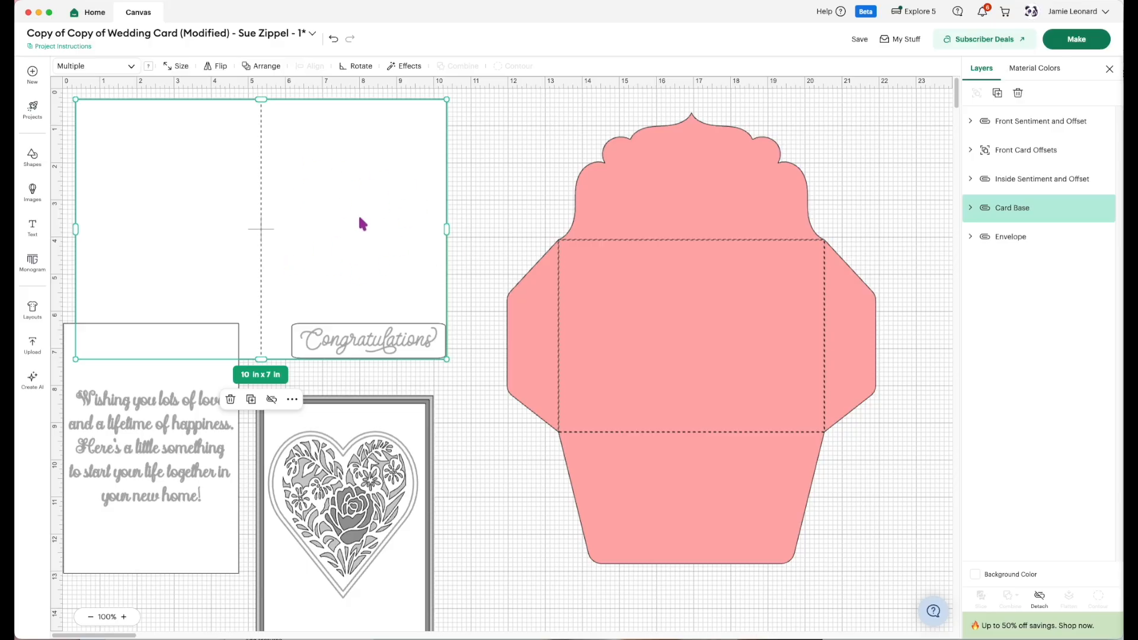
left_click_drag(169, 468, 366, 234)
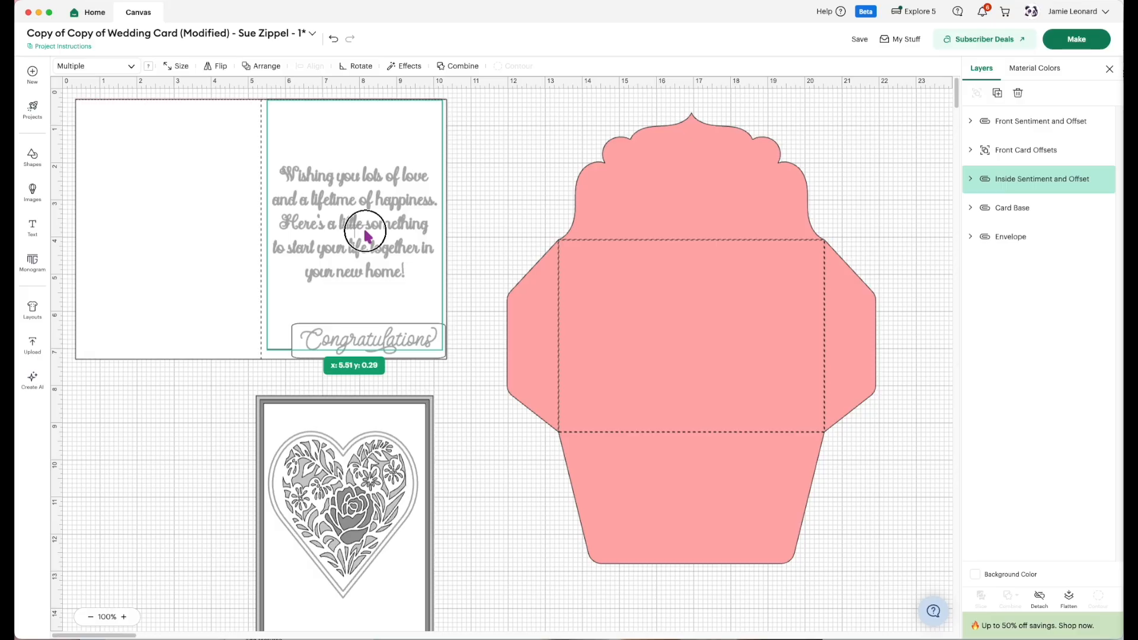
left_click_drag(364, 232, 172, 521)
Add a text object with the lines "We wish you so much happiness" and "and wonderful memories as".
left_click(33, 227)
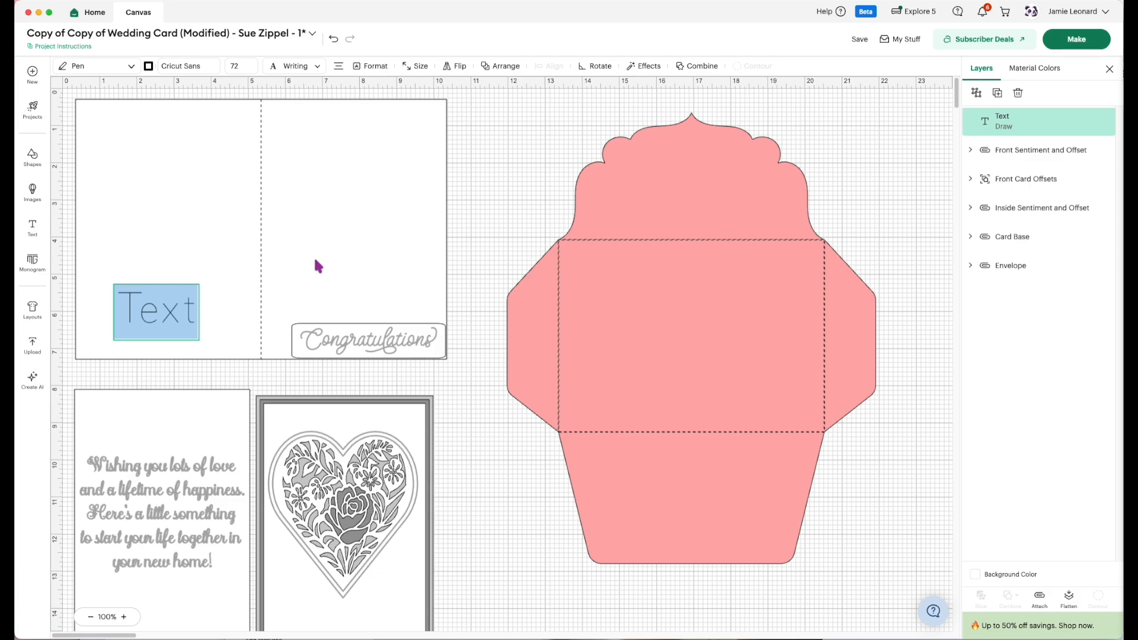
type("We wish")
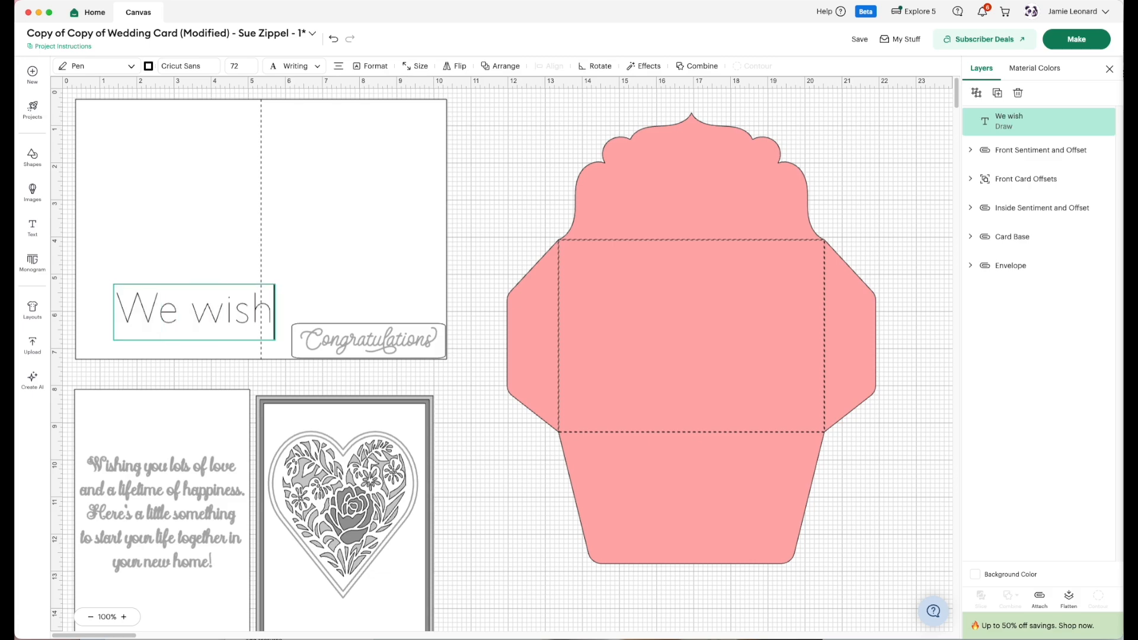
type(" you so")
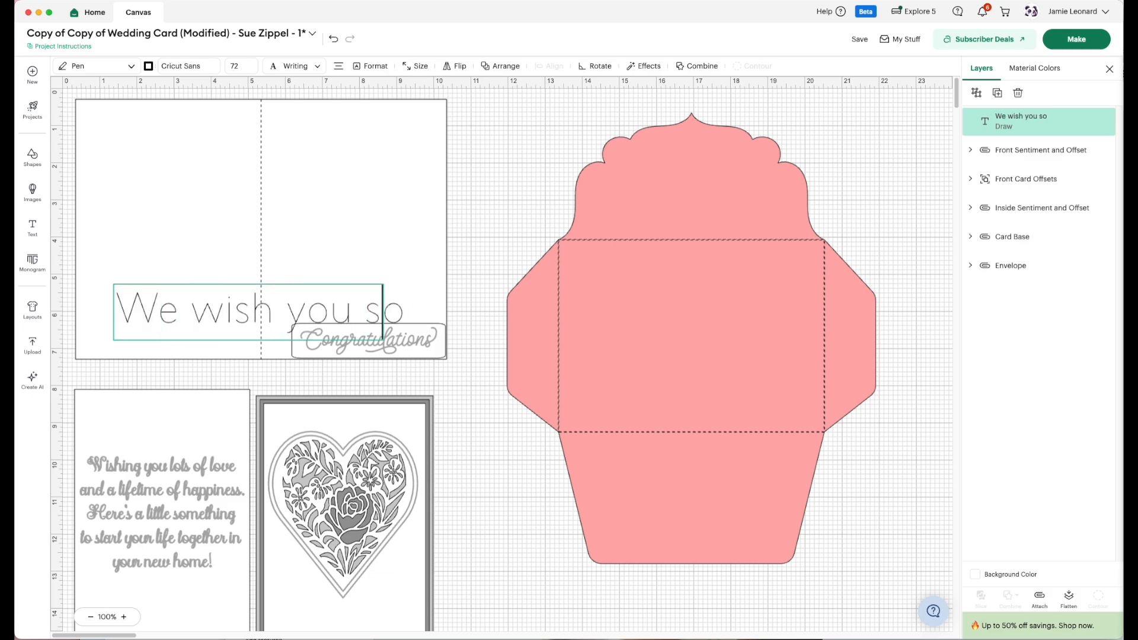
type(" much")
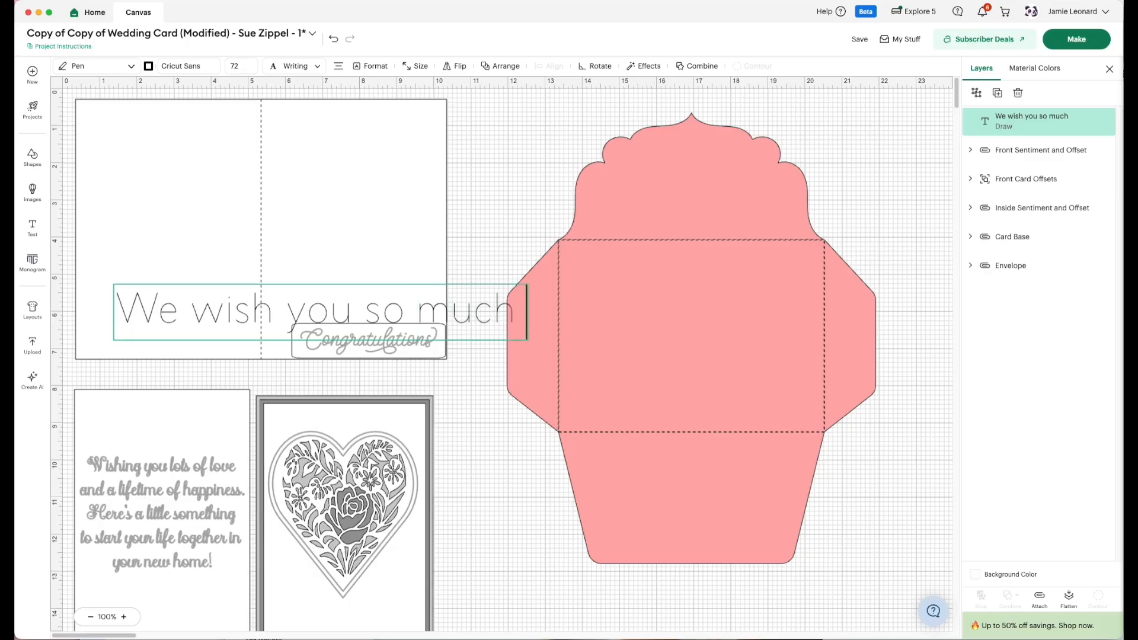
type(" happiness")
key("Return")
type("and wo")
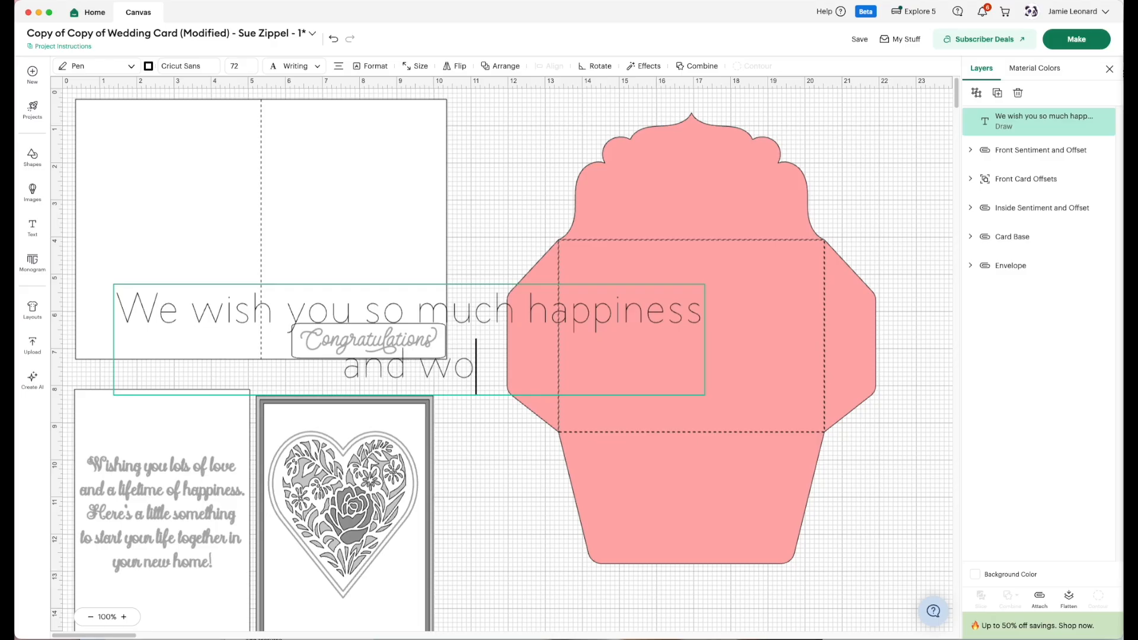
type("nderful mem")
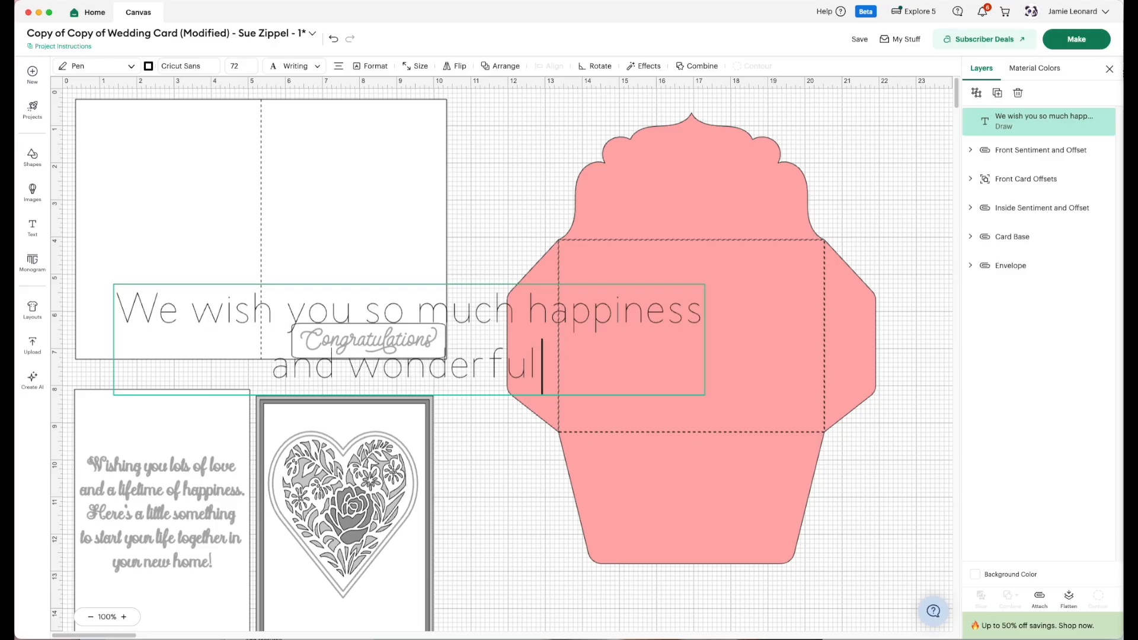
type("ories as")
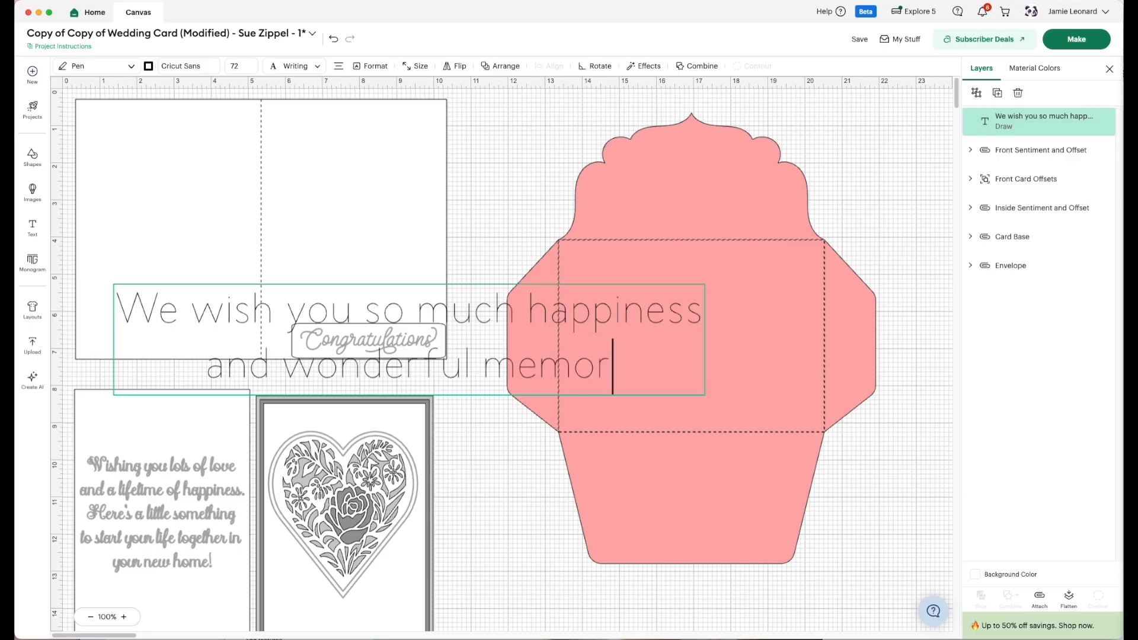
key("Return")
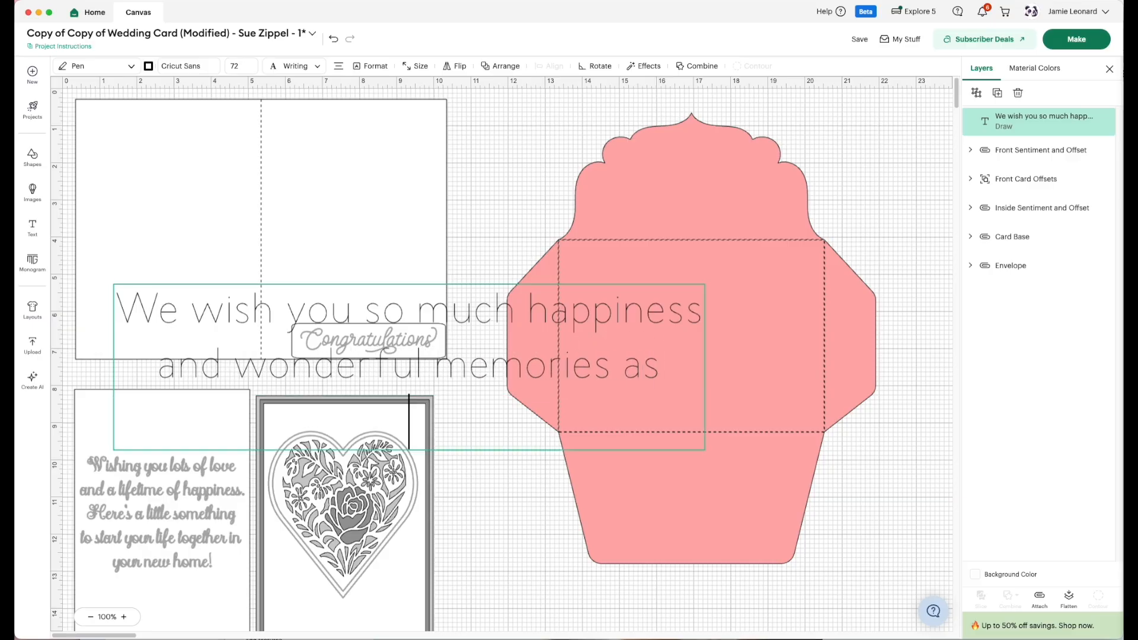
Complete the text object with the lines "you journey through life as" and "husband and wife".
type("you journey through life")
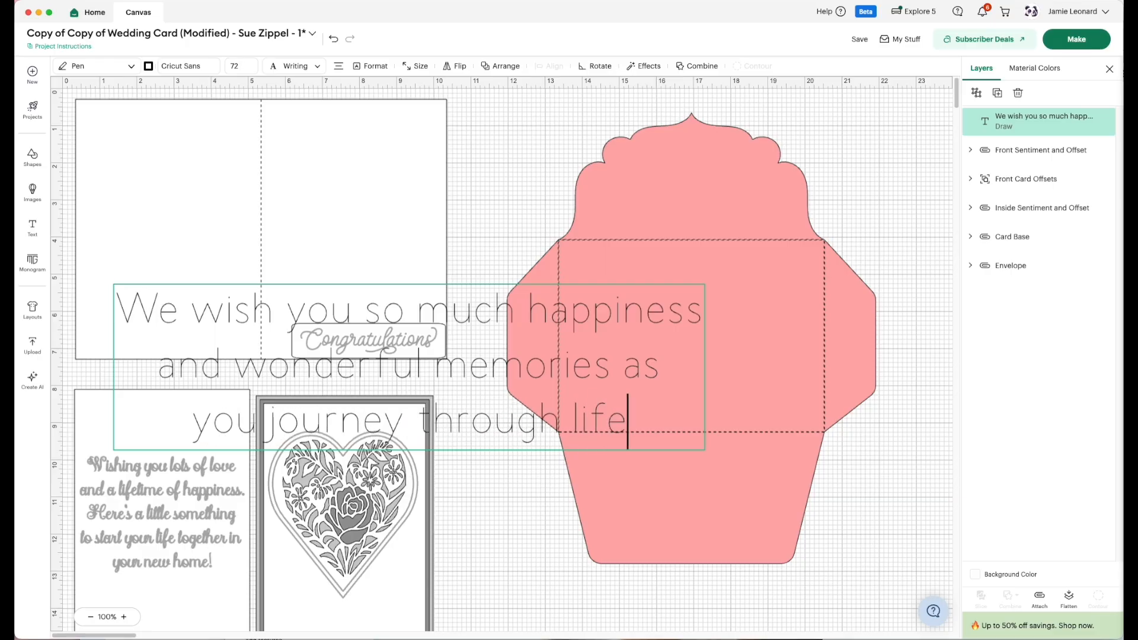
type(" as")
key("Return")
type("and and wi")
key("BackSpace")
key("BackSpace")
type("fe")
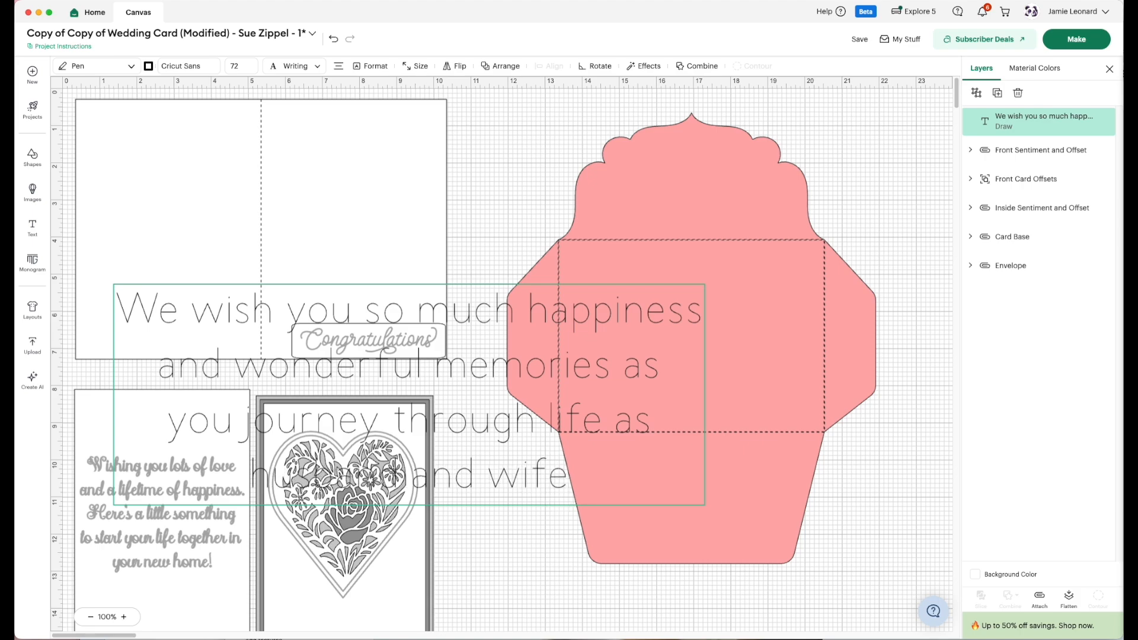
type(".")
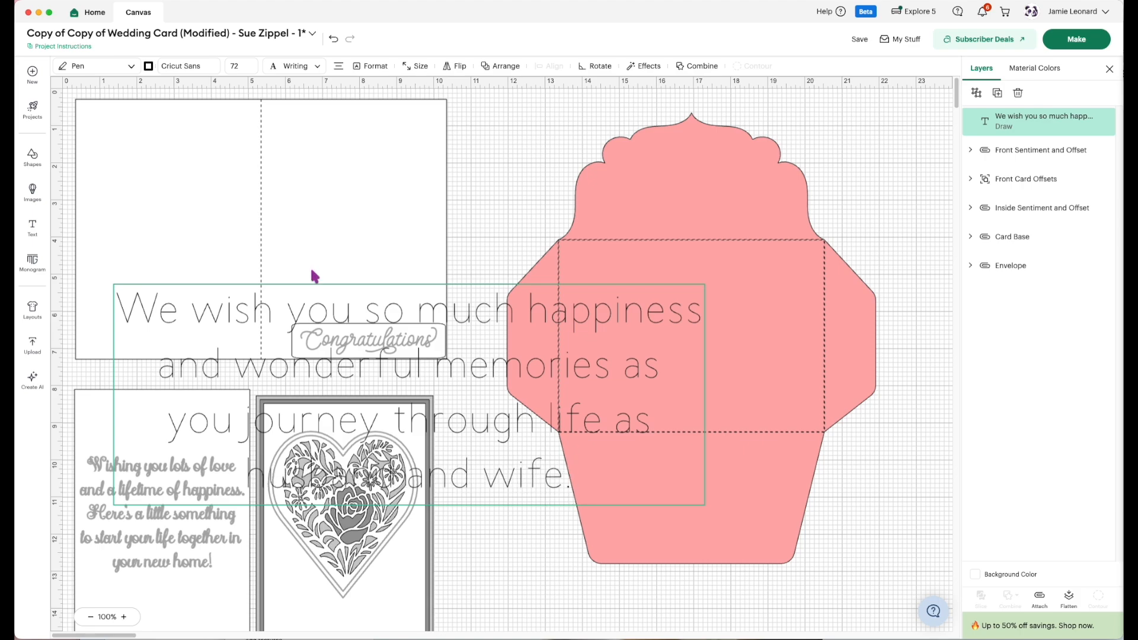
End the message with a period, scale it to about 7.08 × 2.37 in, and place it over the card base's right half.
left_click_drag(322, 378, 400, 379)
left_click(504, 400)
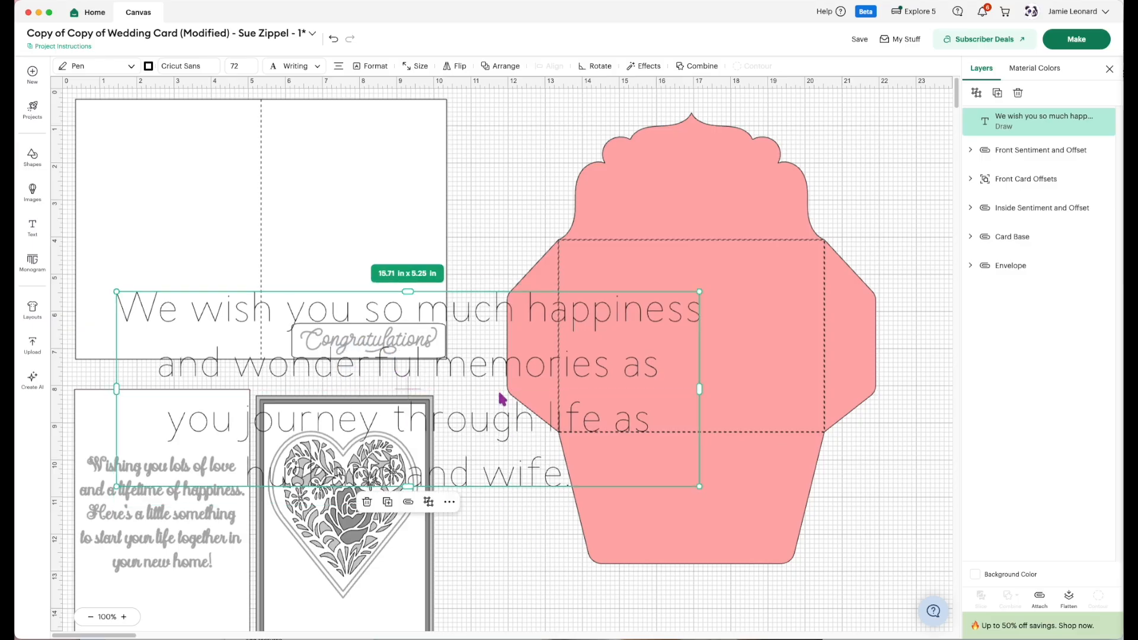
left_click_drag(504, 369, 509, 197)
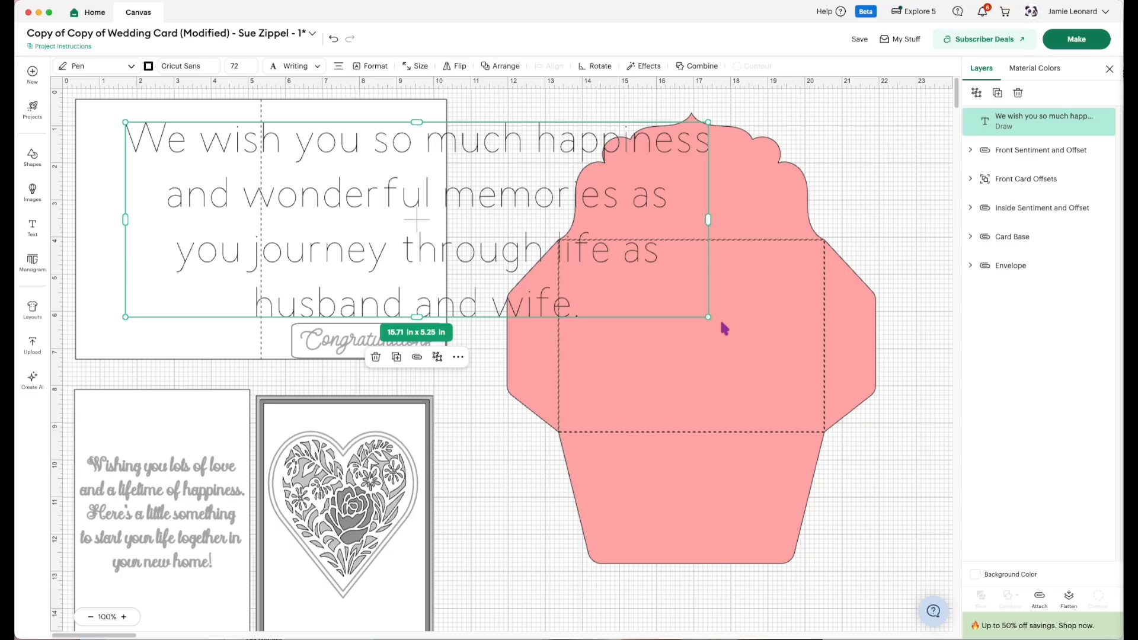
left_click_drag(708, 317, 279, 214)
left_click_drag(259, 175, 358, 188)
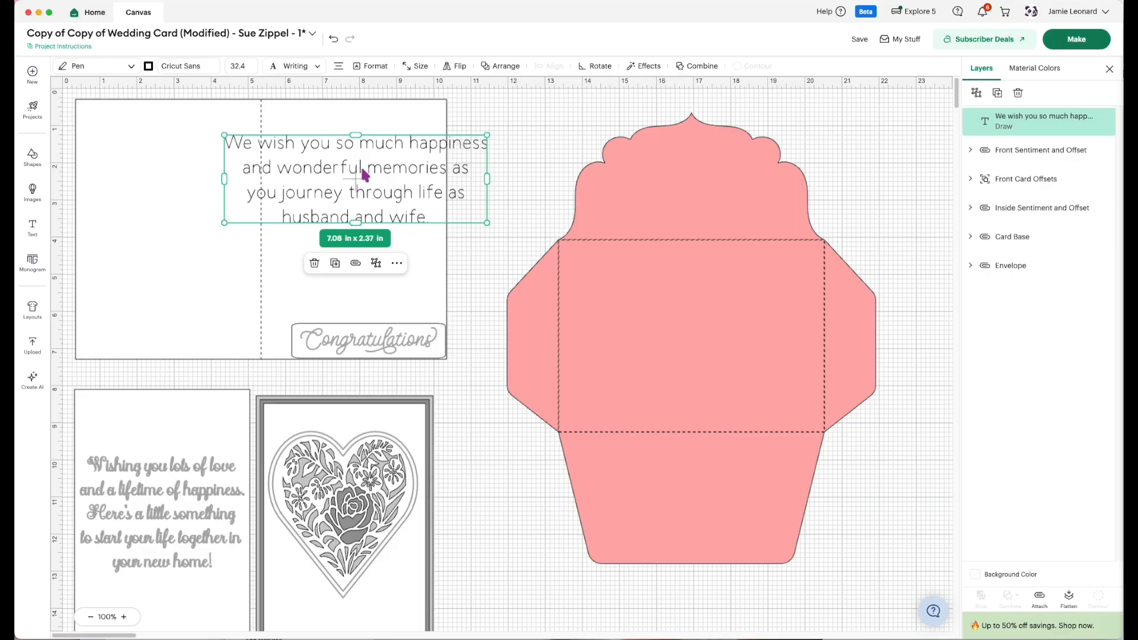
Filter the fonts available for the message to the Decorative category with the Writing characteristic.
left_click(191, 67)
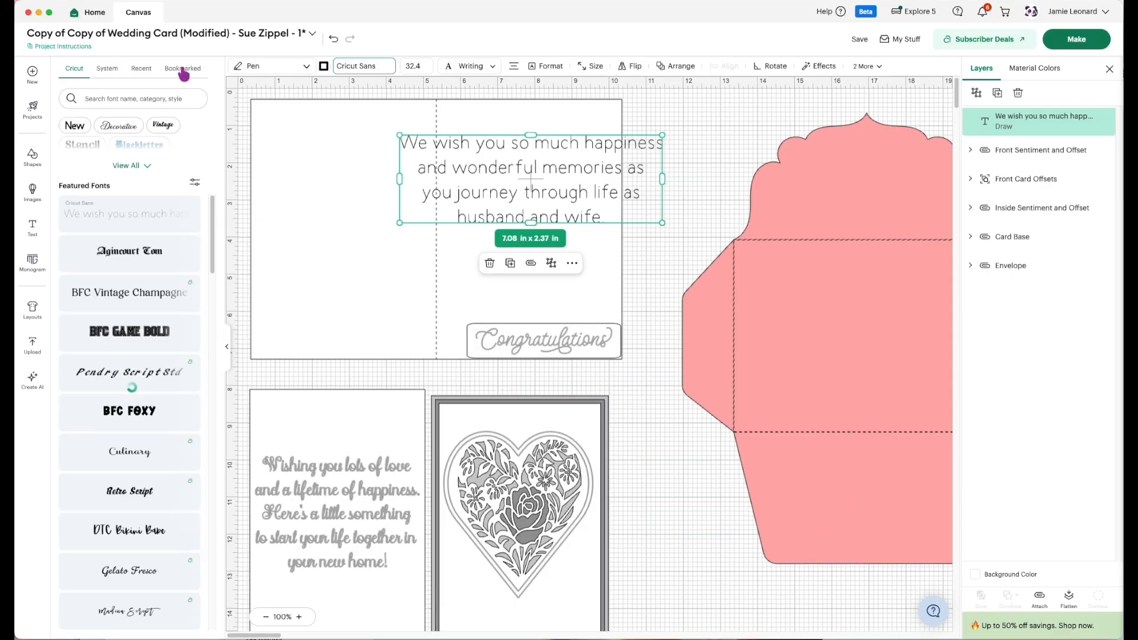
left_click(122, 125)
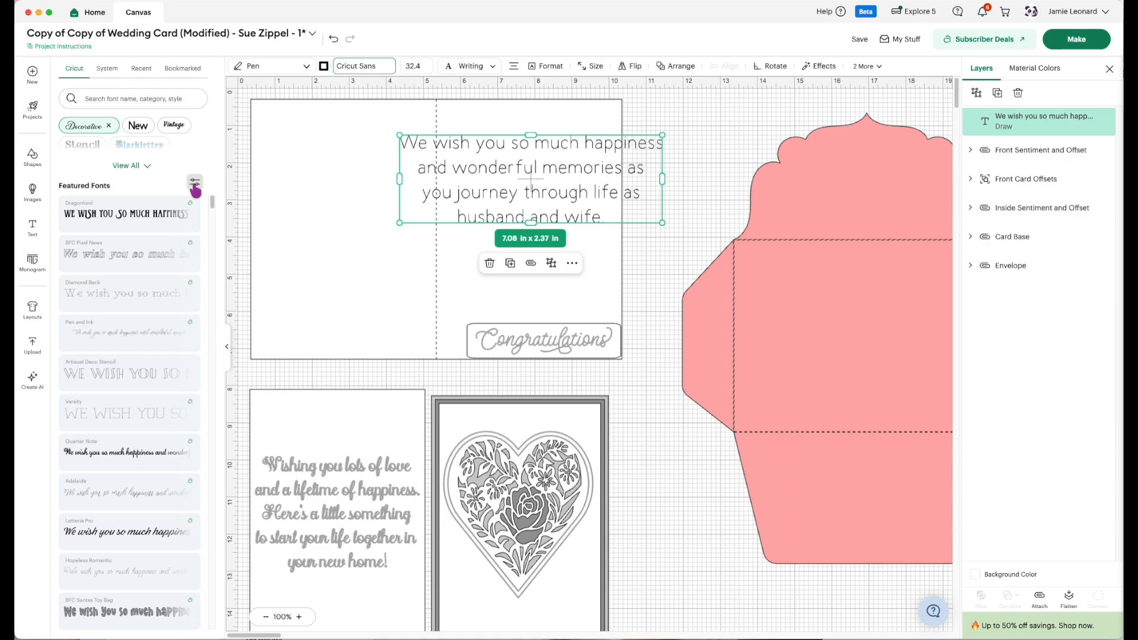
left_click(195, 187)
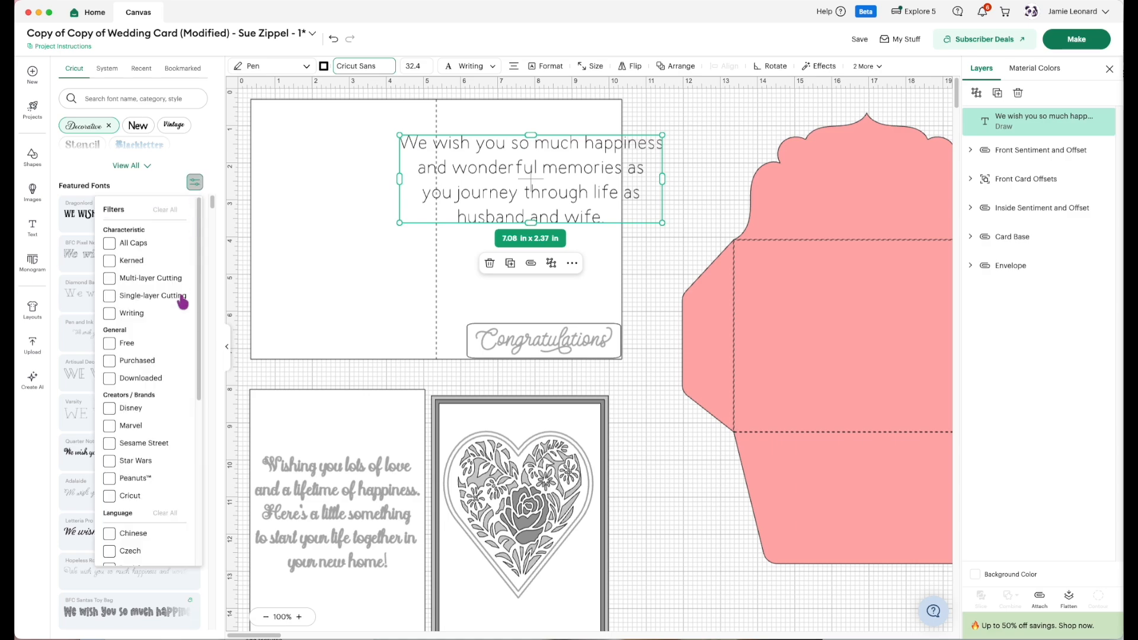
left_click(140, 318)
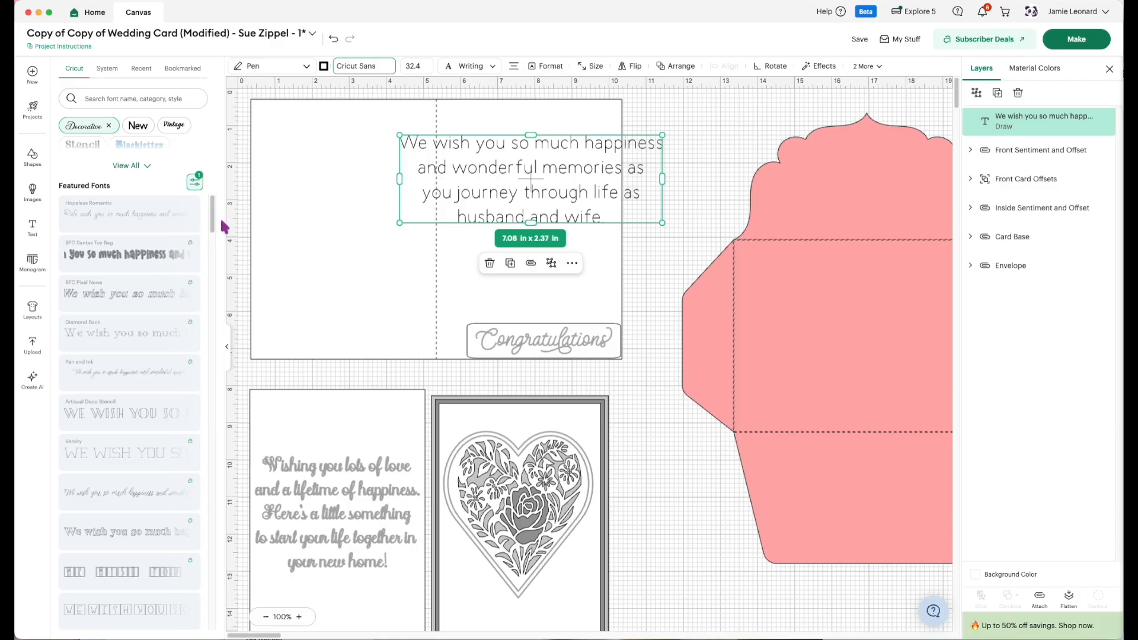
Try the Hopeless Romantic, Pen and Ink, and Adalaide fonts on the message.
left_click(146, 229)
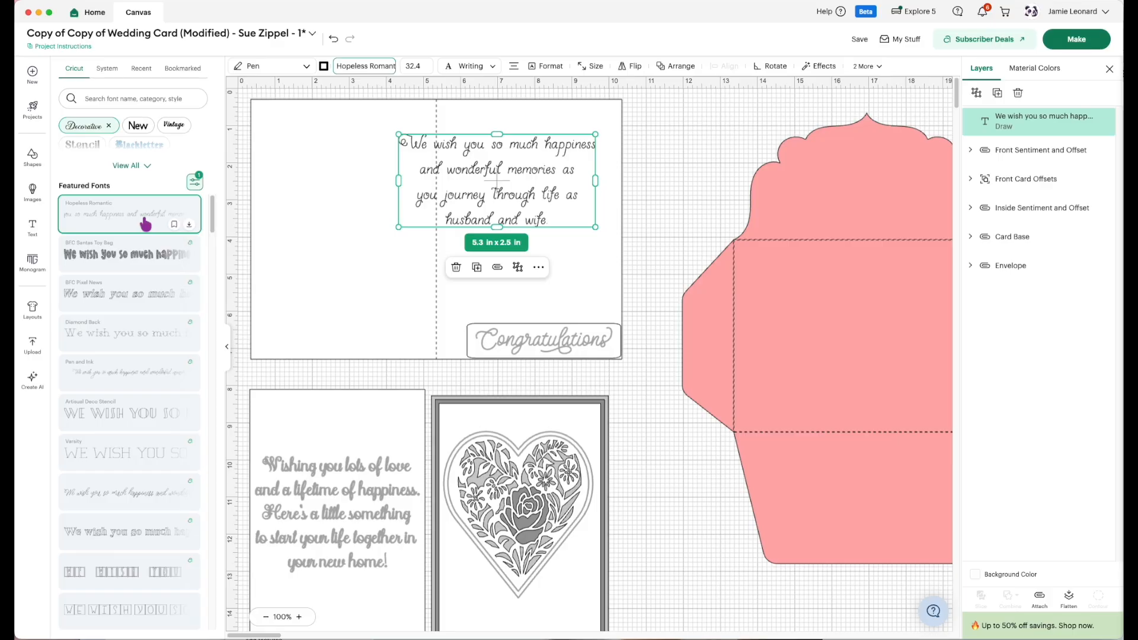
left_click(174, 224)
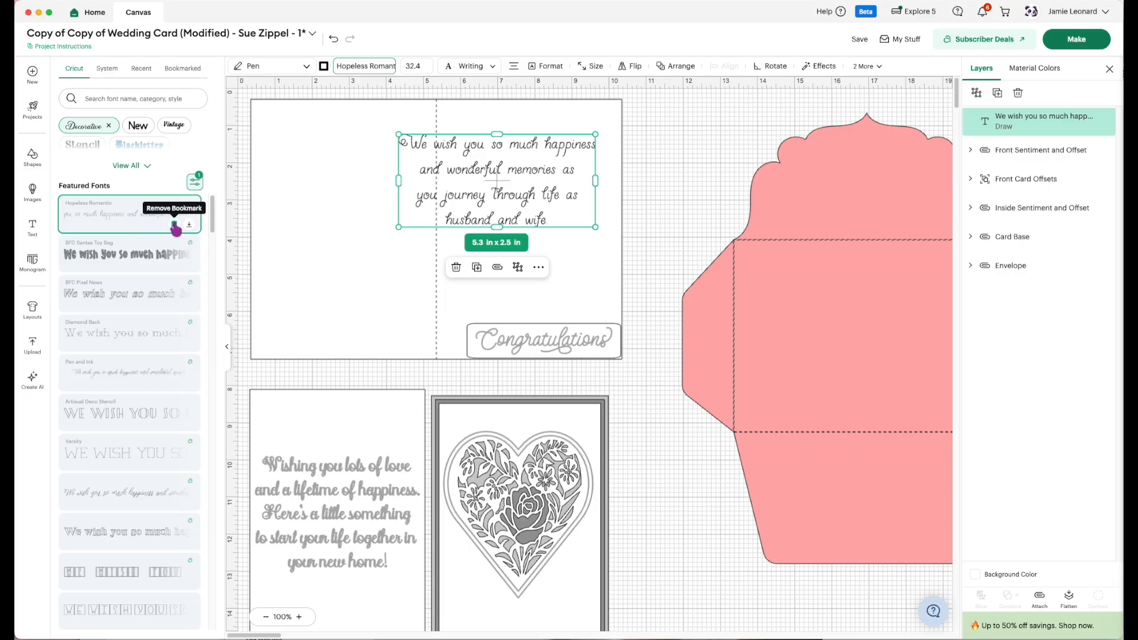
left_click(121, 379)
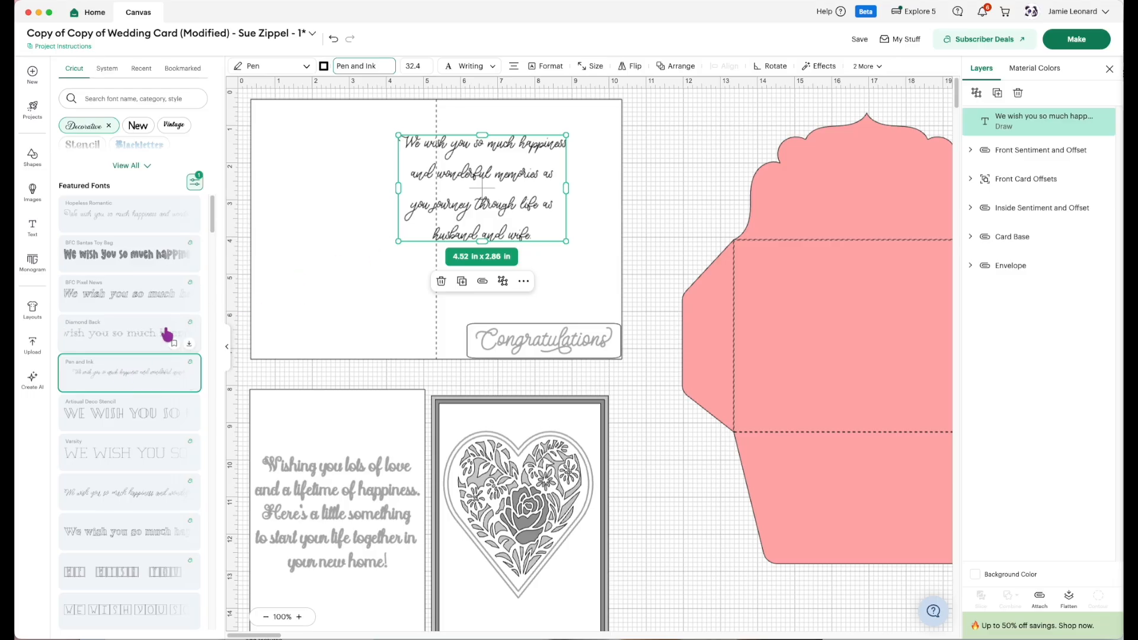
left_click(149, 231)
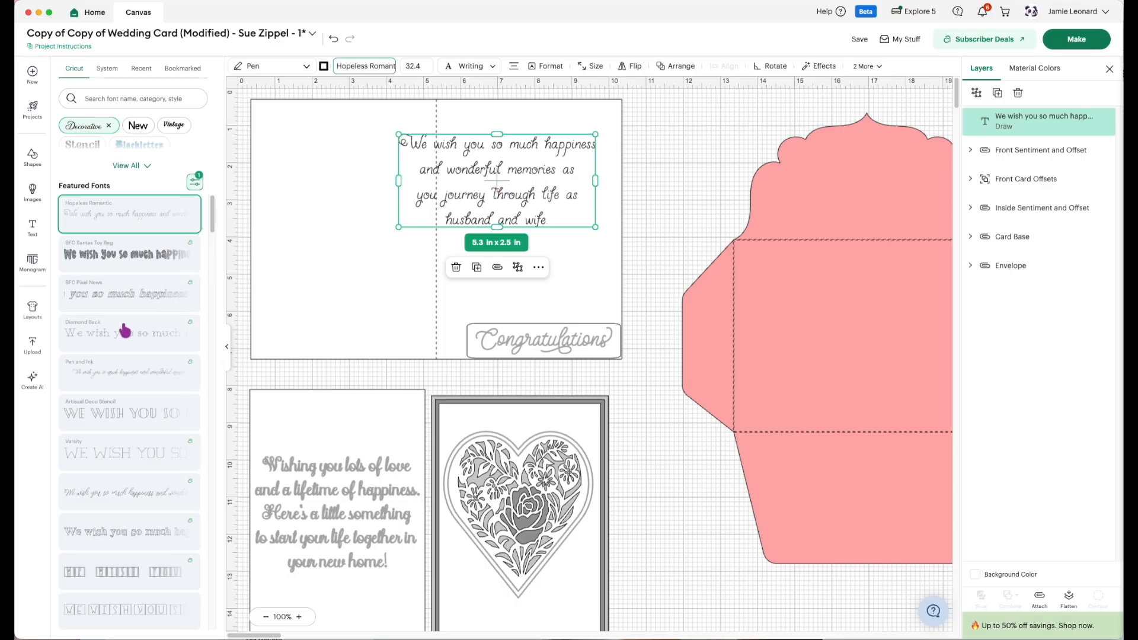
left_click(129, 372)
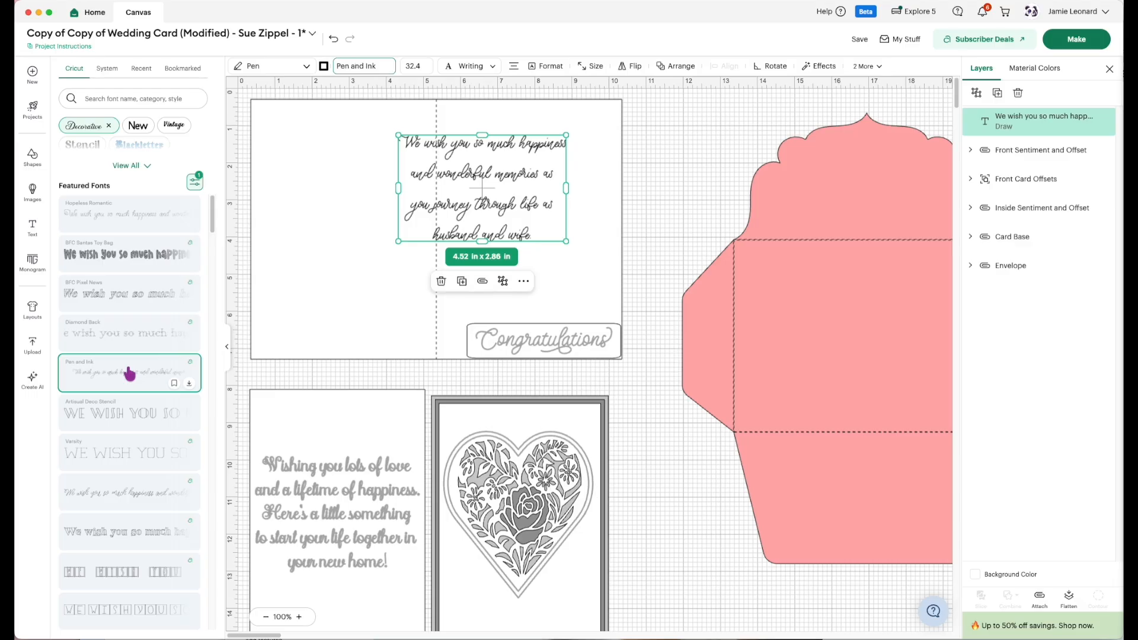
scroll(129, 373, "down", 4)
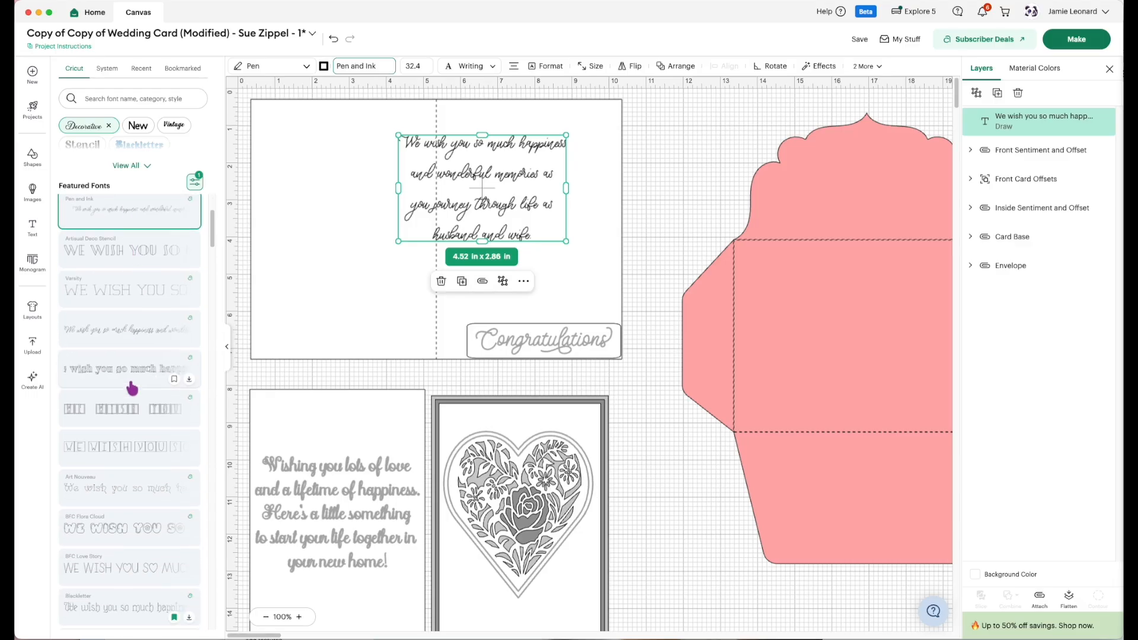
left_click(113, 332)
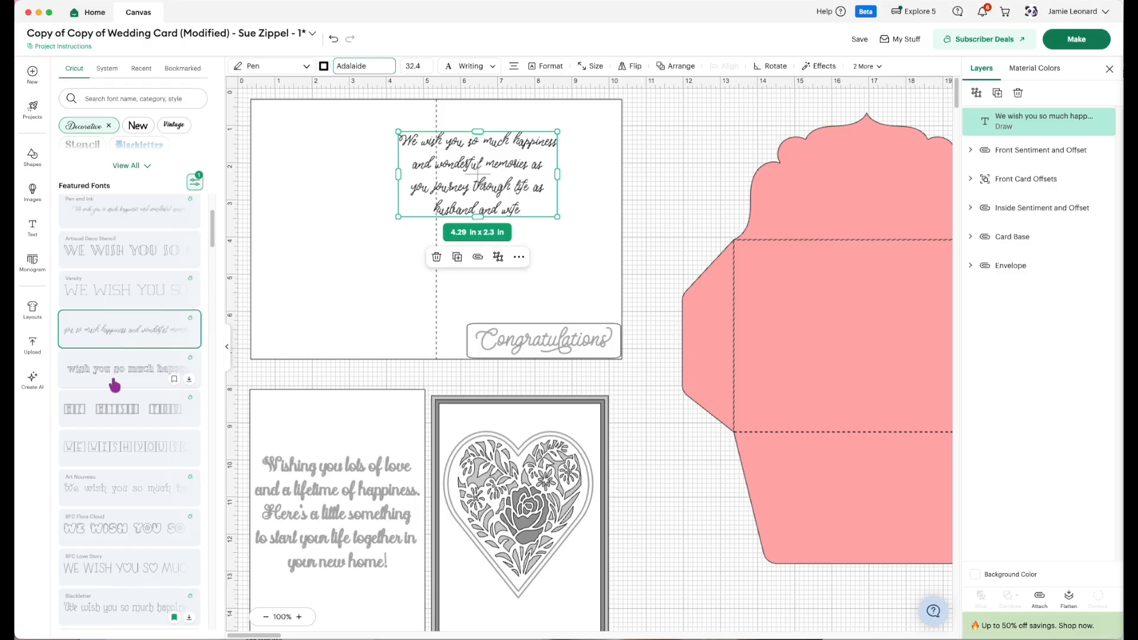
Set the message's font to BFC Fantasy Connected and move the text fully onto the card base's right half.
scroll(127, 449, "down", 1)
scroll(128, 448, "down", 5)
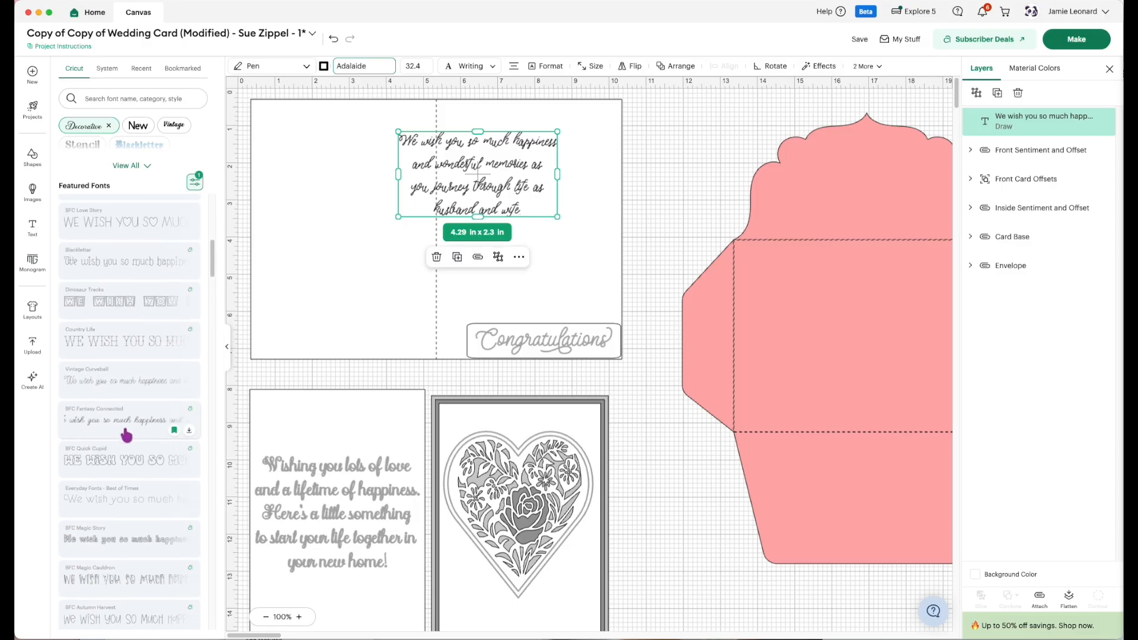
left_click(128, 381)
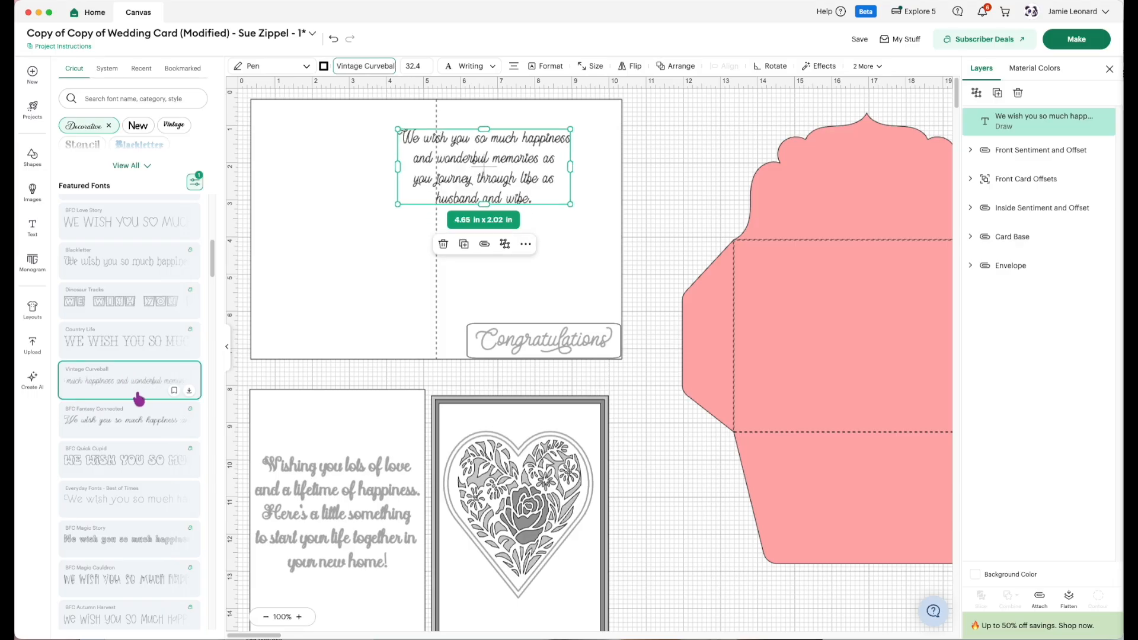
left_click(145, 428)
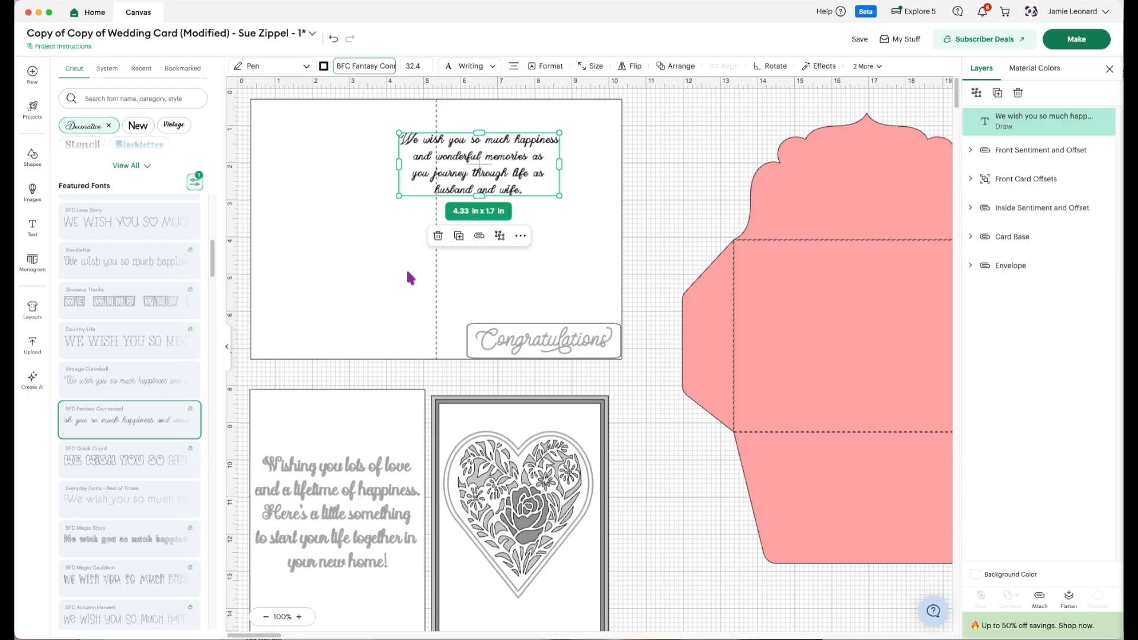
left_click_drag(480, 172, 528, 181)
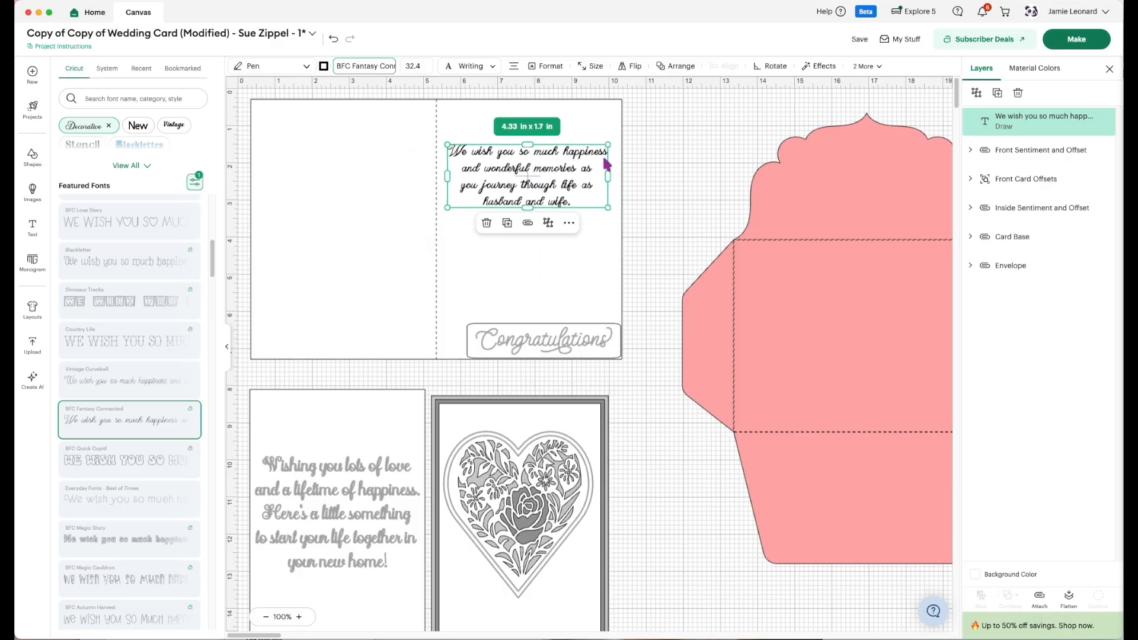
Rebreak the start of the message into the lines "We wish you so much", "happiness and" and "wonderful memories as".
double_click(553, 160)
left_click(564, 155)
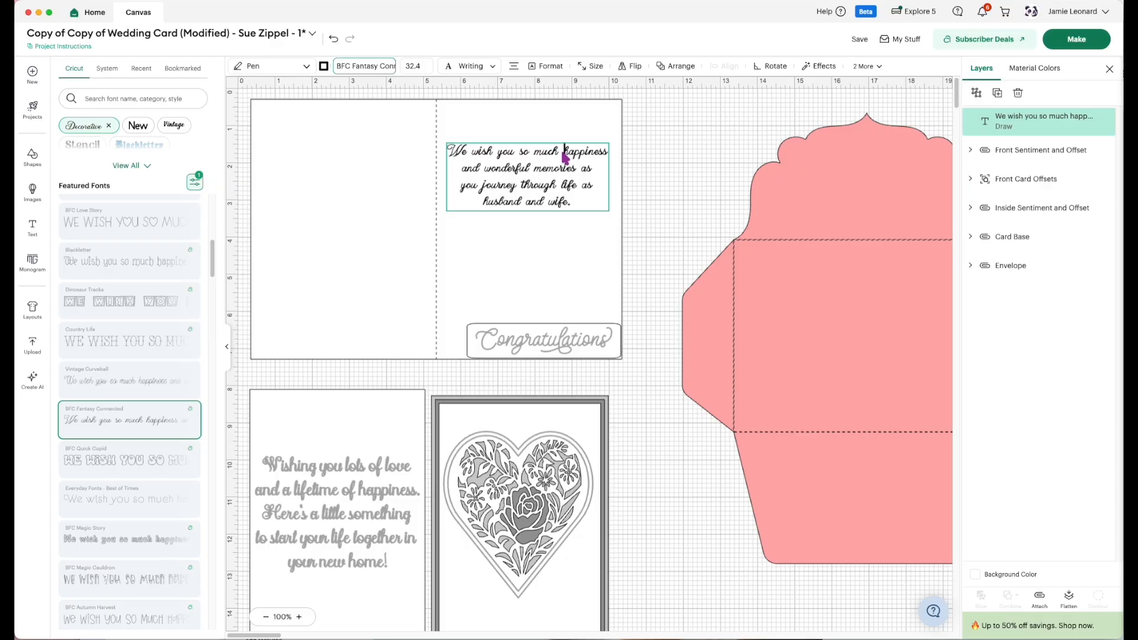
key("Return")
left_click(550, 172)
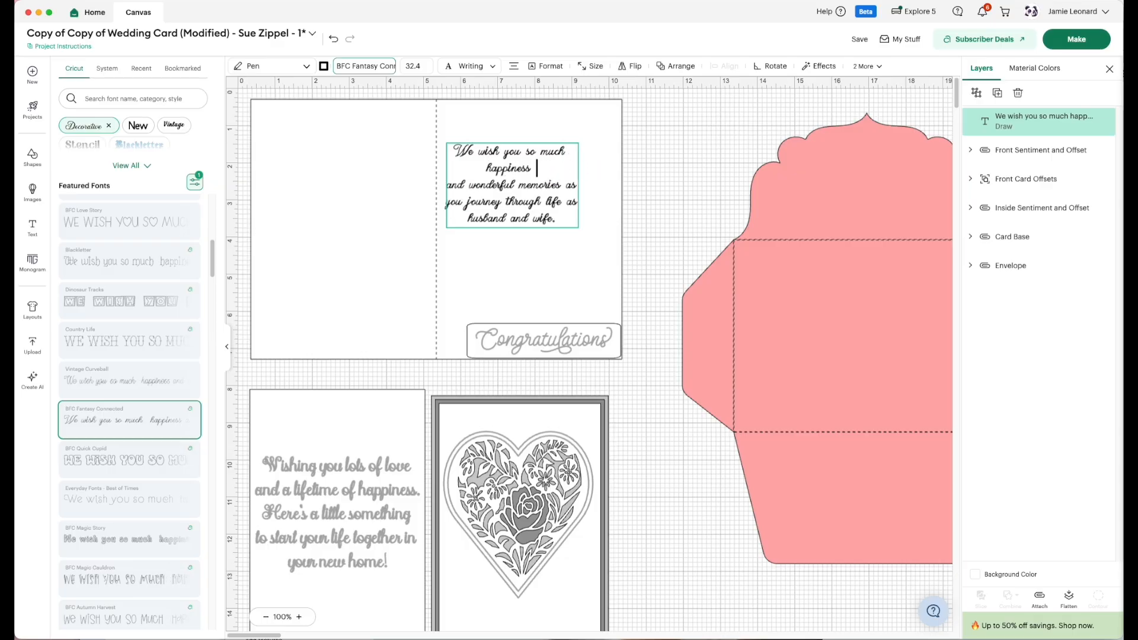
key("Delete")
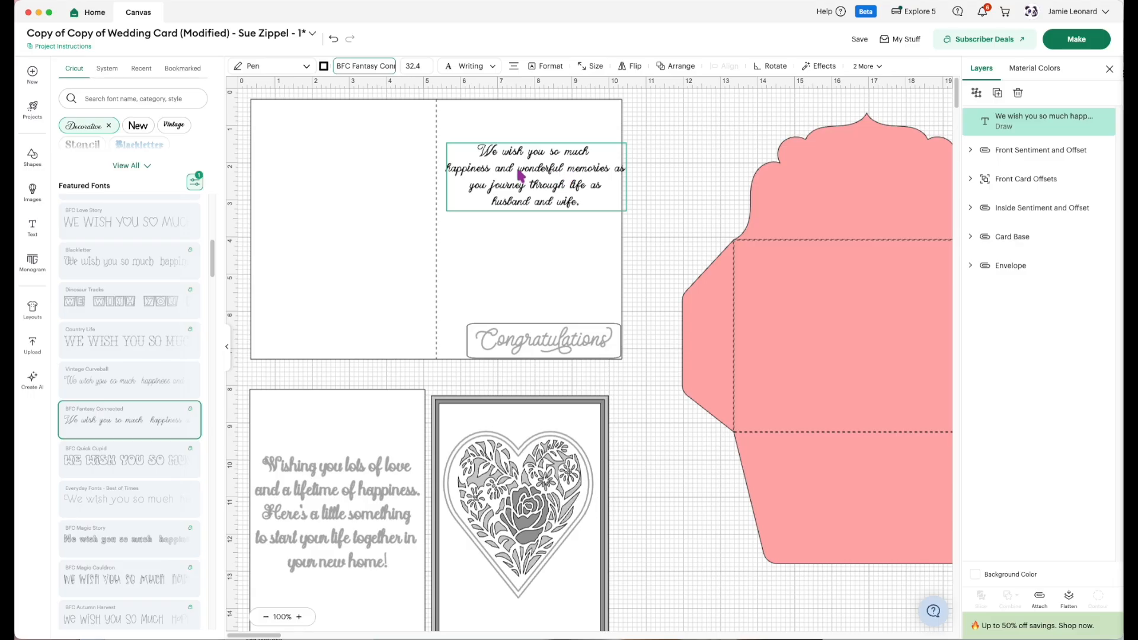
key("Return")
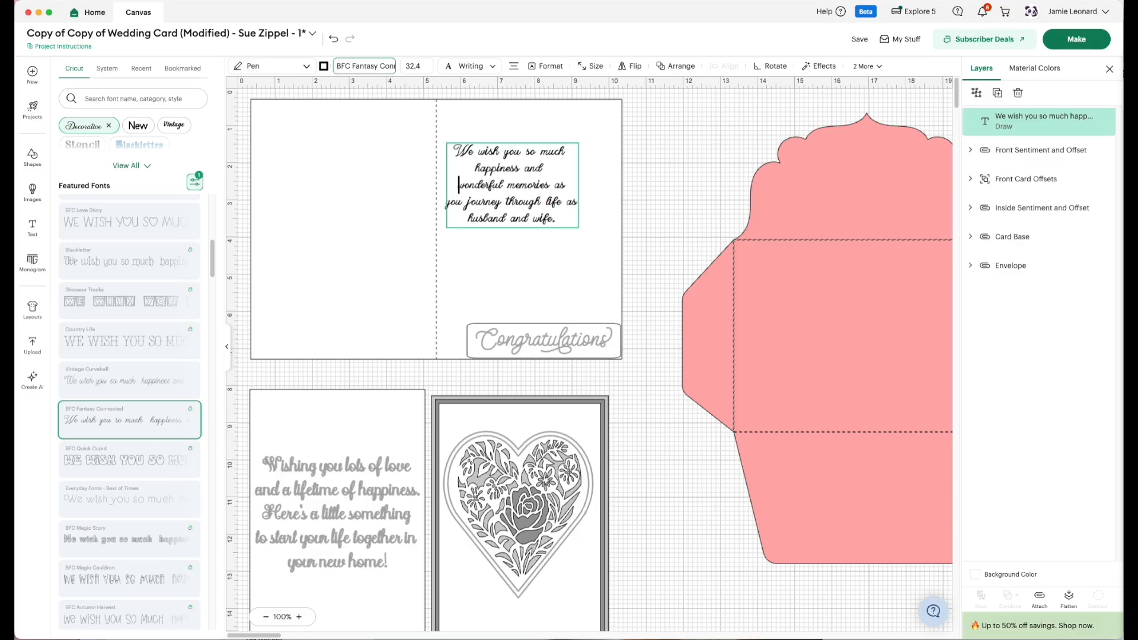
Rebreak the middle of the message into the lines "wonderful memories", "as you journey through" and "life as".
left_click(546, 204)
key("Return")
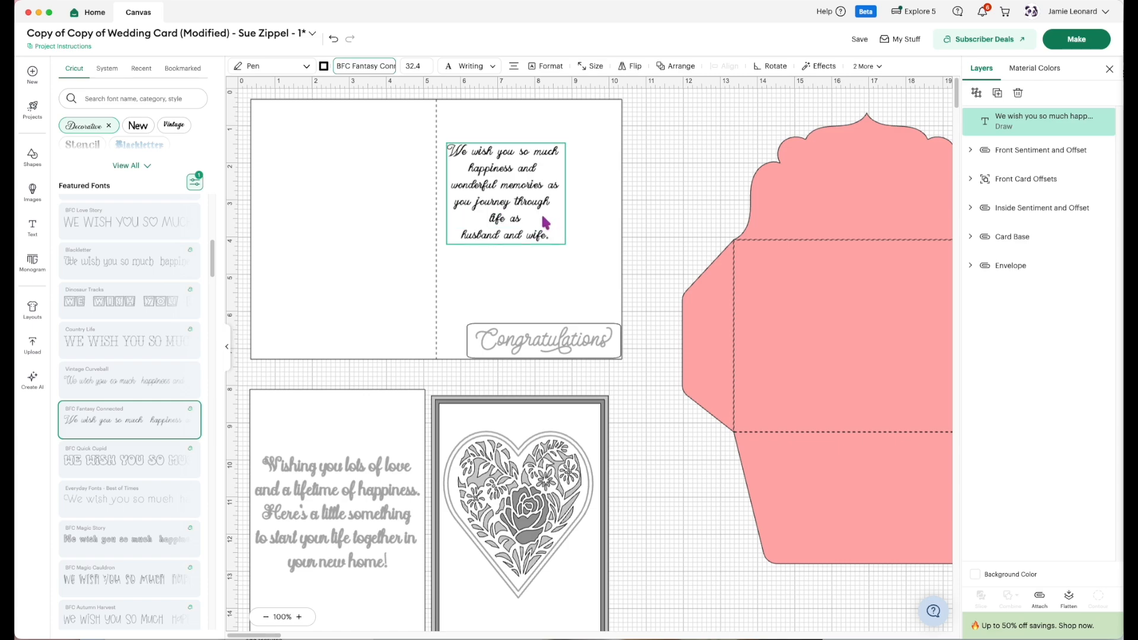
left_click(543, 187)
key("Return")
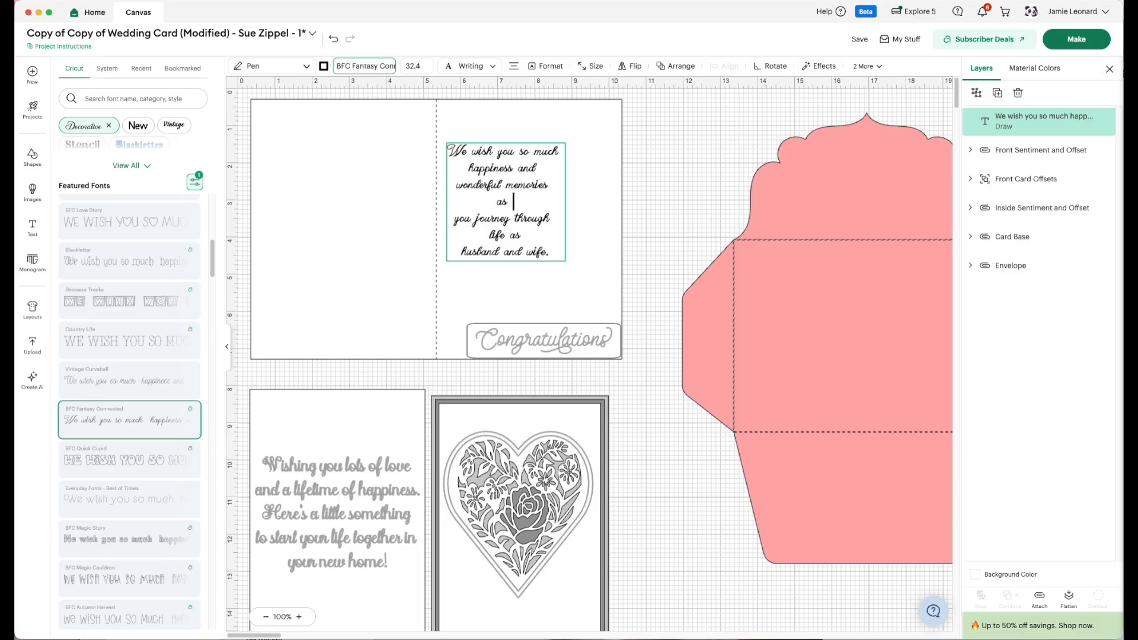
key("Delete")
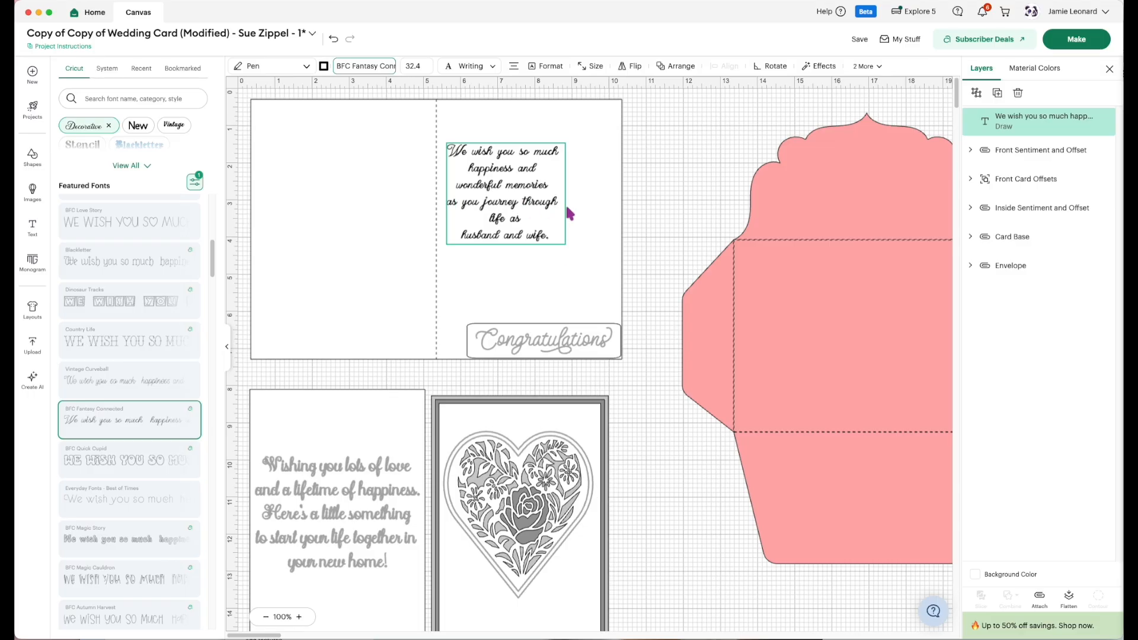
Rebreak the message's ending into the lines "as you journey", "through life as" and "husband and wife." and finish editing the text.
left_click(523, 204)
key("Return")
left_click(535, 221)
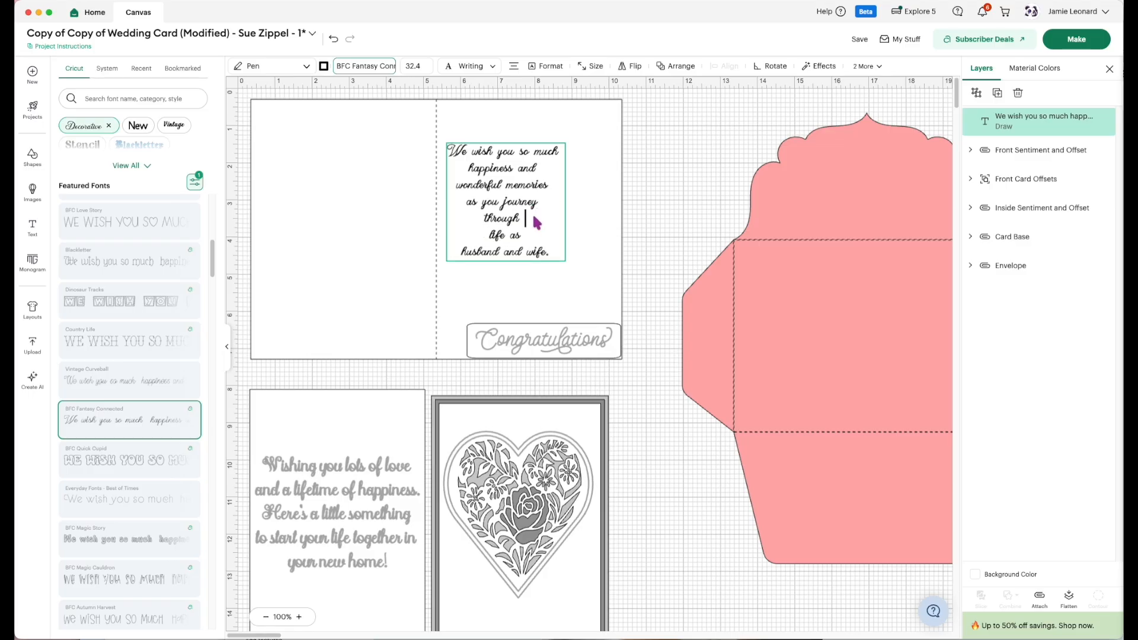
key("Delete")
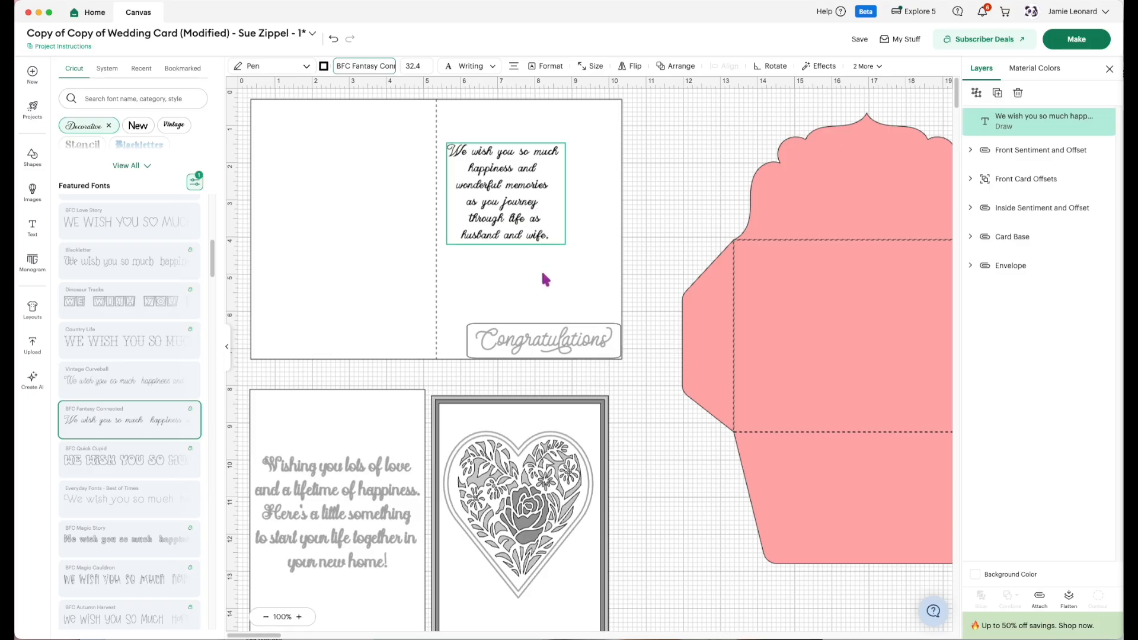
key("Delete")
left_click(547, 291)
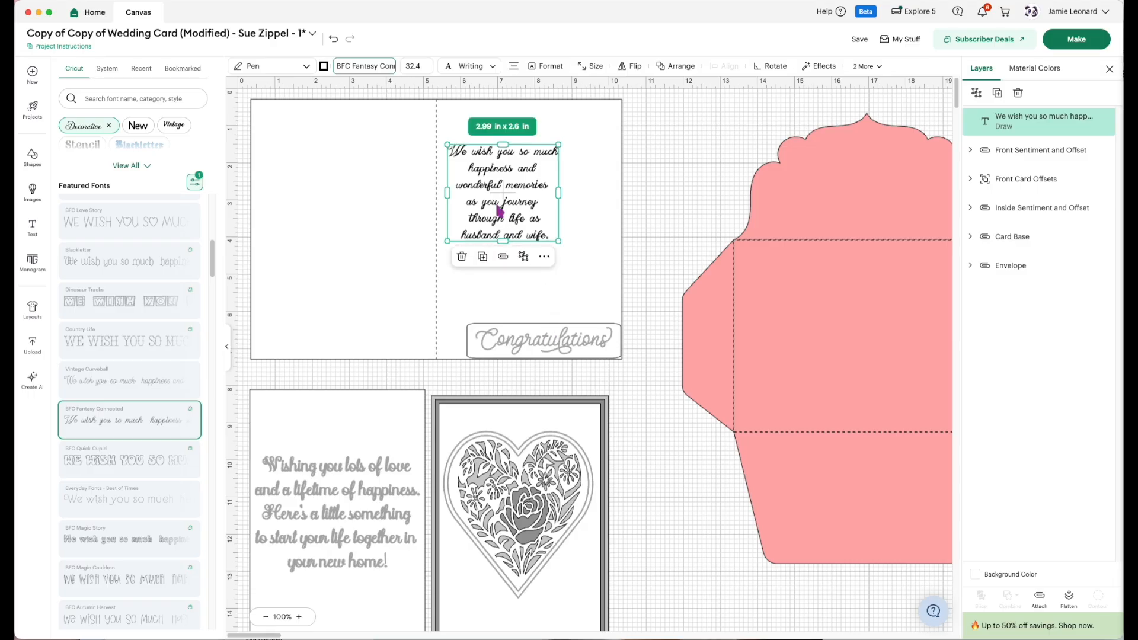
Enlarge the message to about 4.11 × 3.57 in and center it within the card base's right half.
left_click_drag(507, 198, 519, 189)
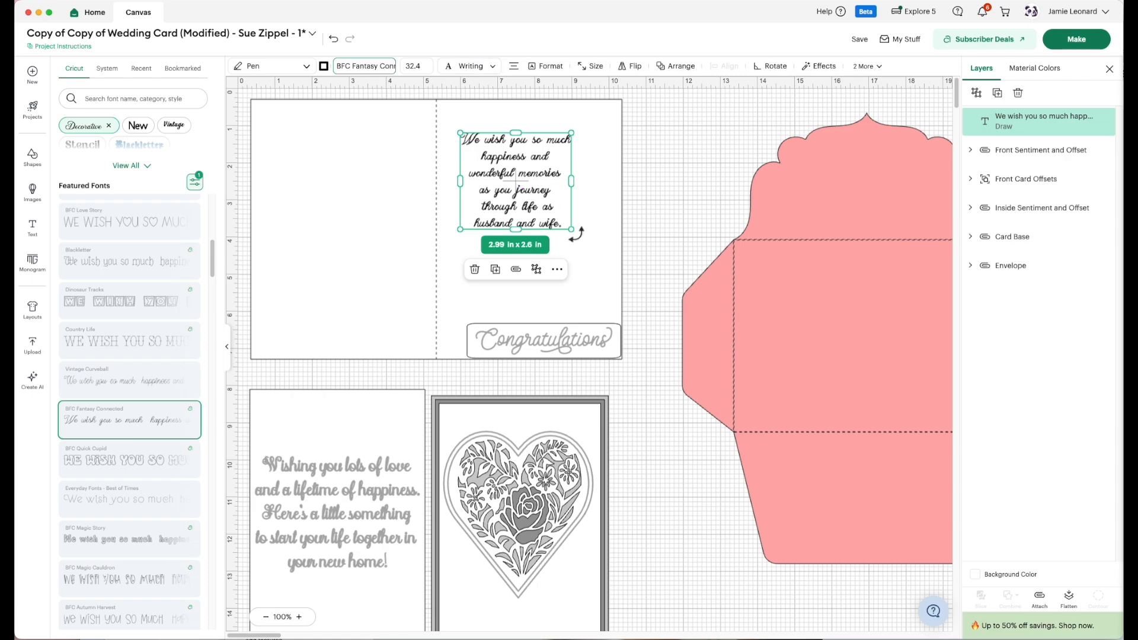
left_click_drag(571, 229, 592, 249)
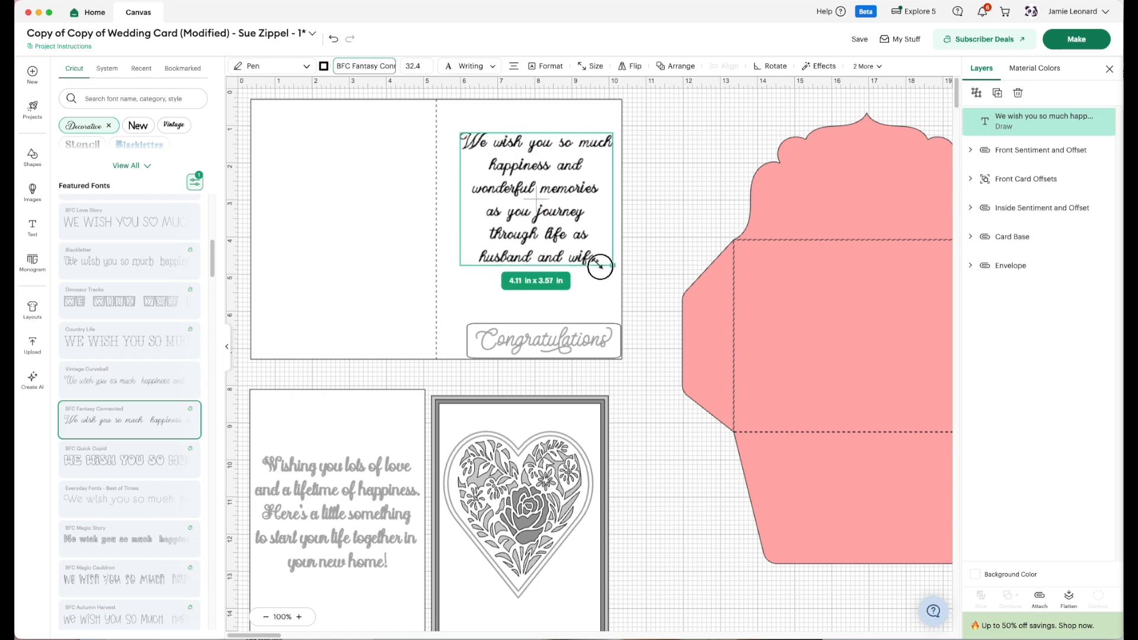
left_click(536, 202)
left_click_drag(534, 198, 328, 210)
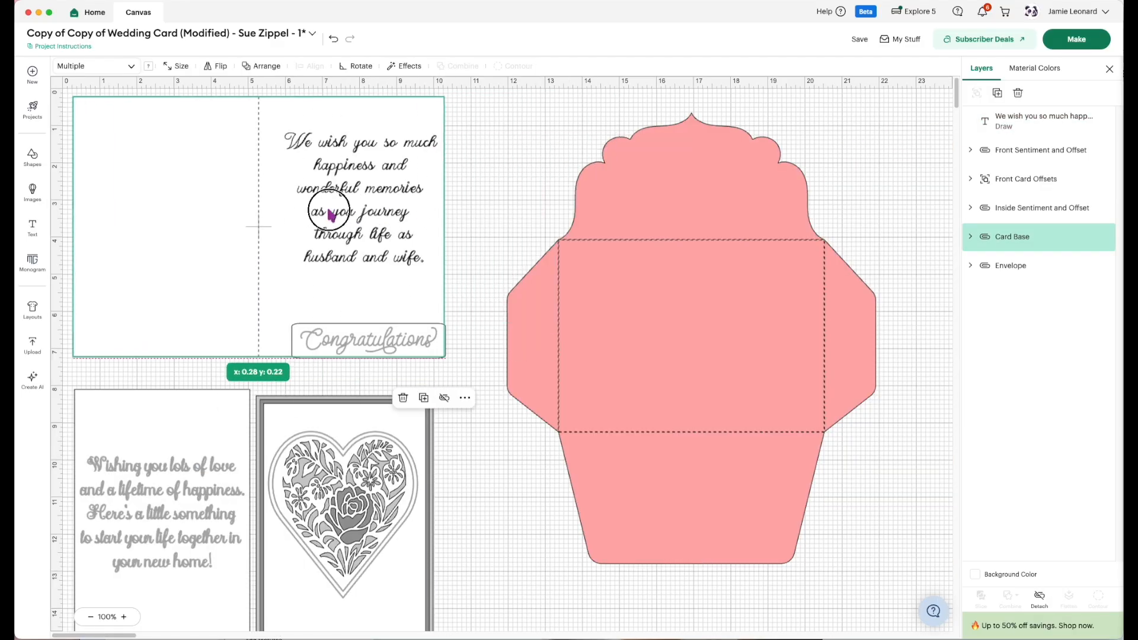
left_click(485, 229)
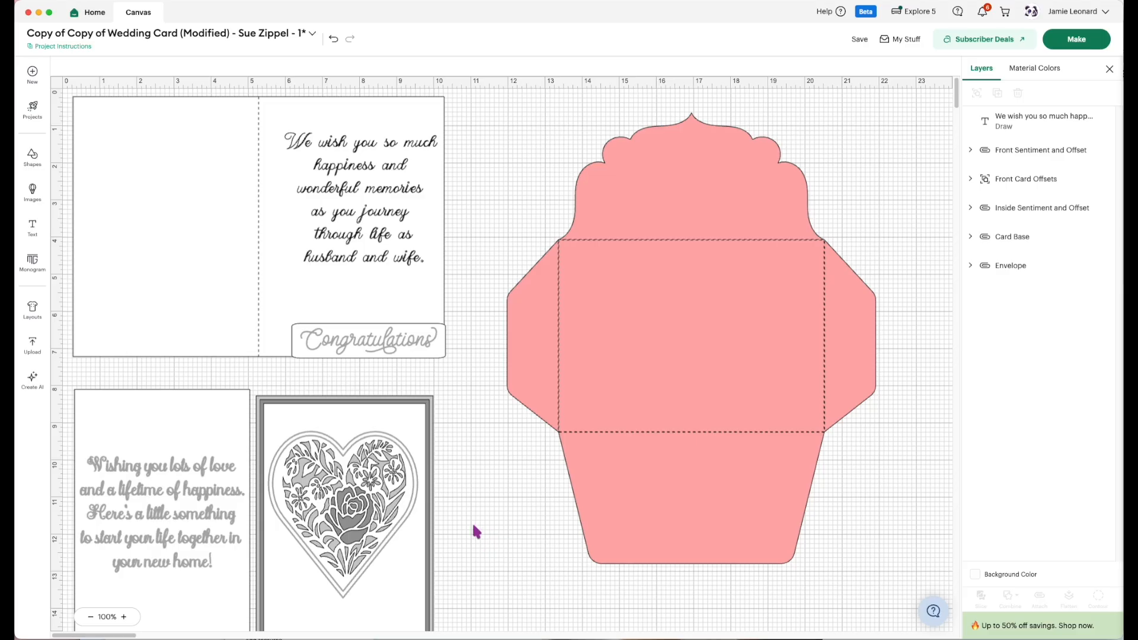
left_click(363, 218)
left_click_drag(362, 211, 356, 221)
Move the small "Congratulations" sentiment and the wedding message off the card base, leaving the card clear.
left_click_drag(376, 336, 506, 502)
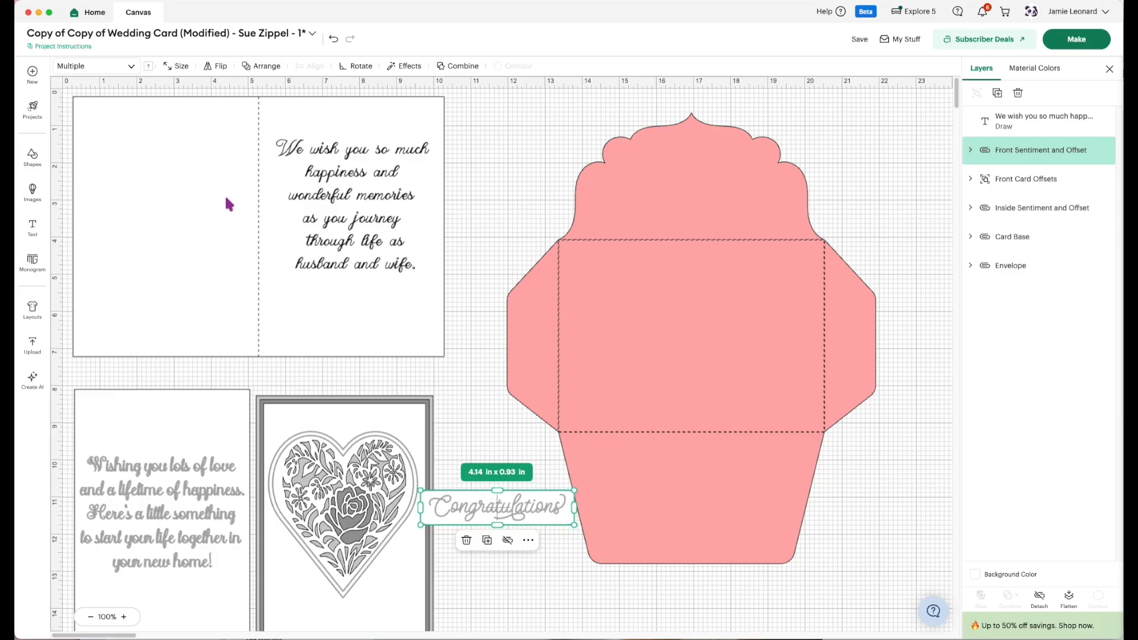
left_click(34, 162)
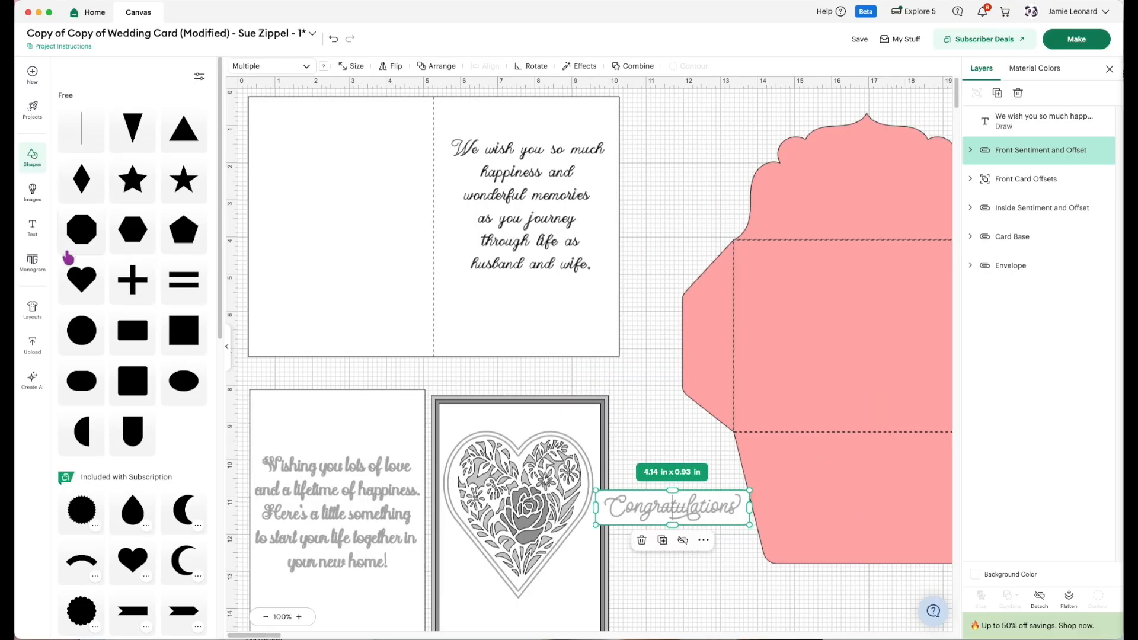
left_click(264, 363)
left_click(364, 171)
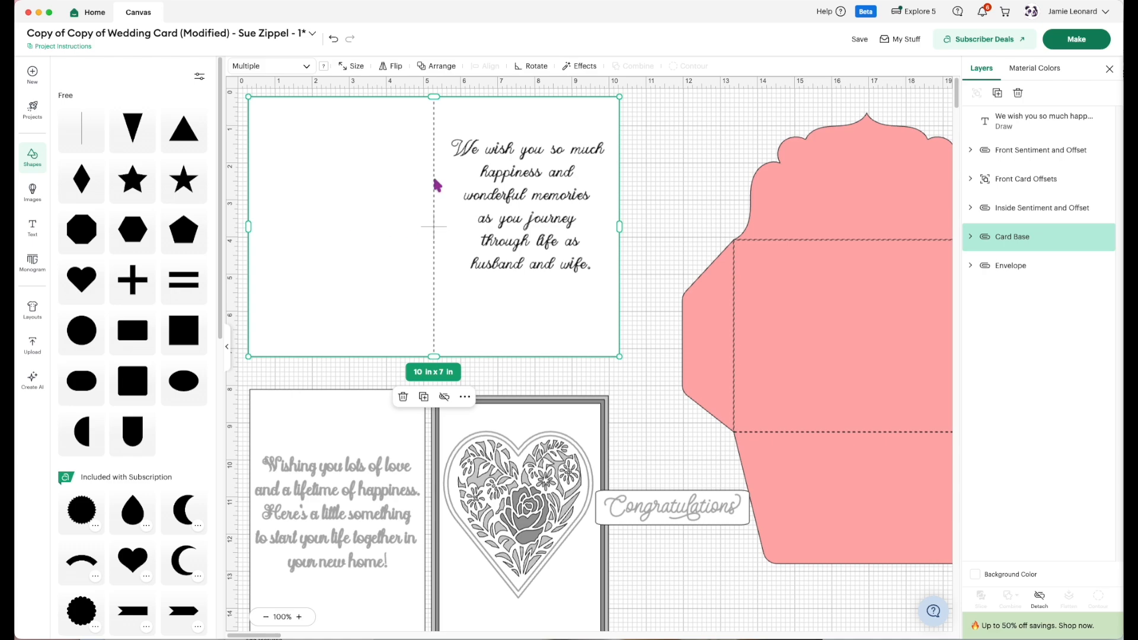
left_click_drag(540, 199, 737, 165)
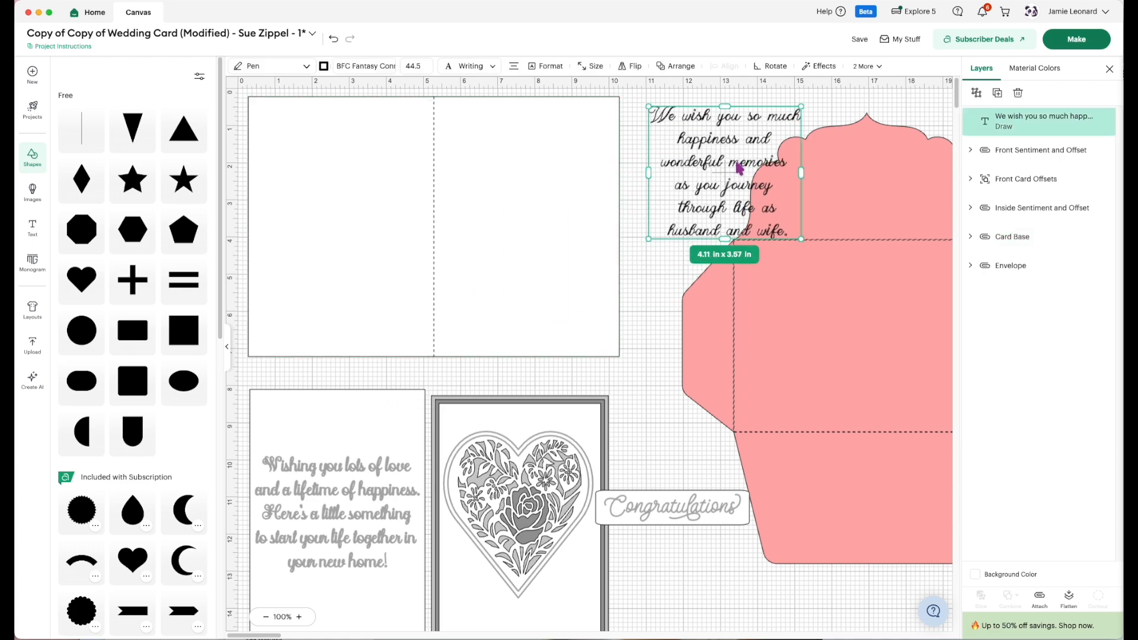
Create an inward offset of the card base with a distance of -0.25 in and rounded corners.
left_click(487, 185)
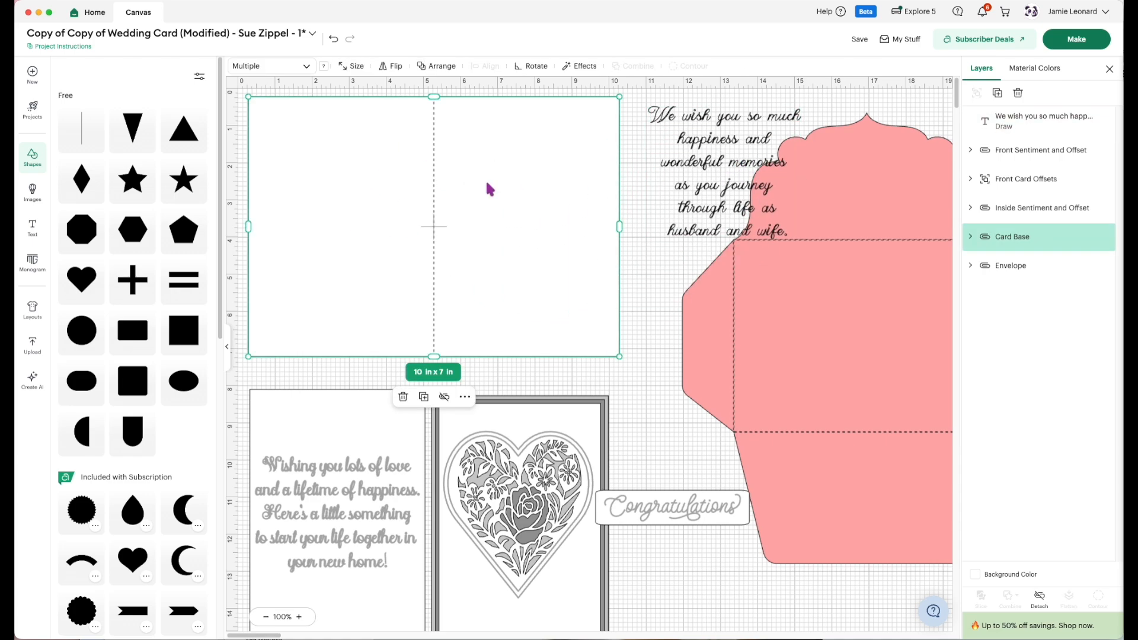
left_click(572, 68)
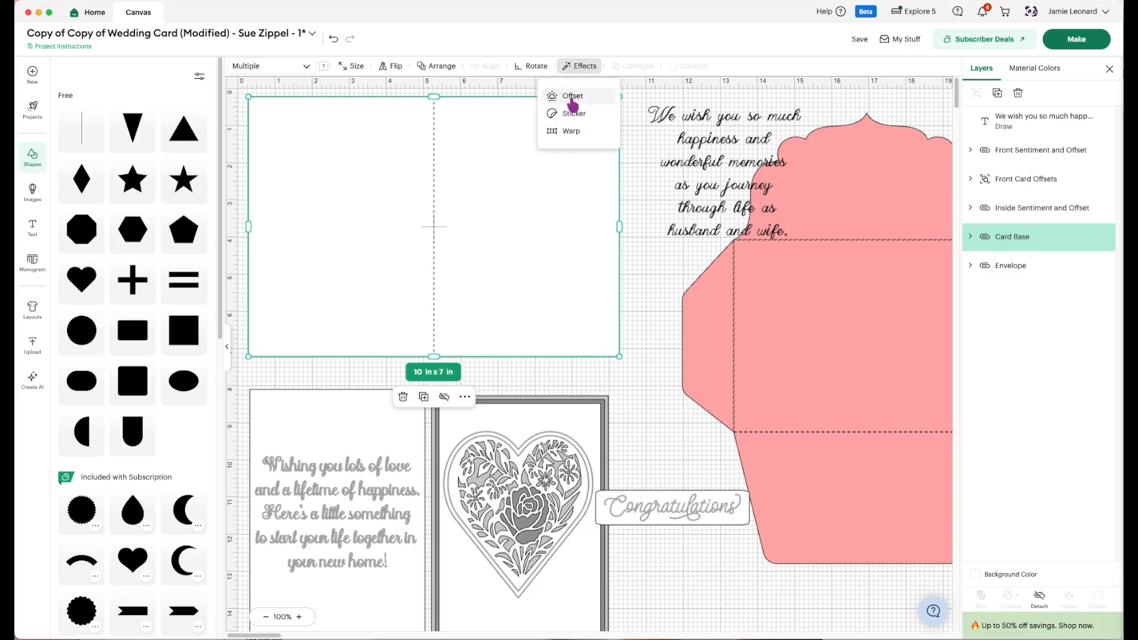
left_click(571, 98)
left_click_drag(466, 121, 447, 127)
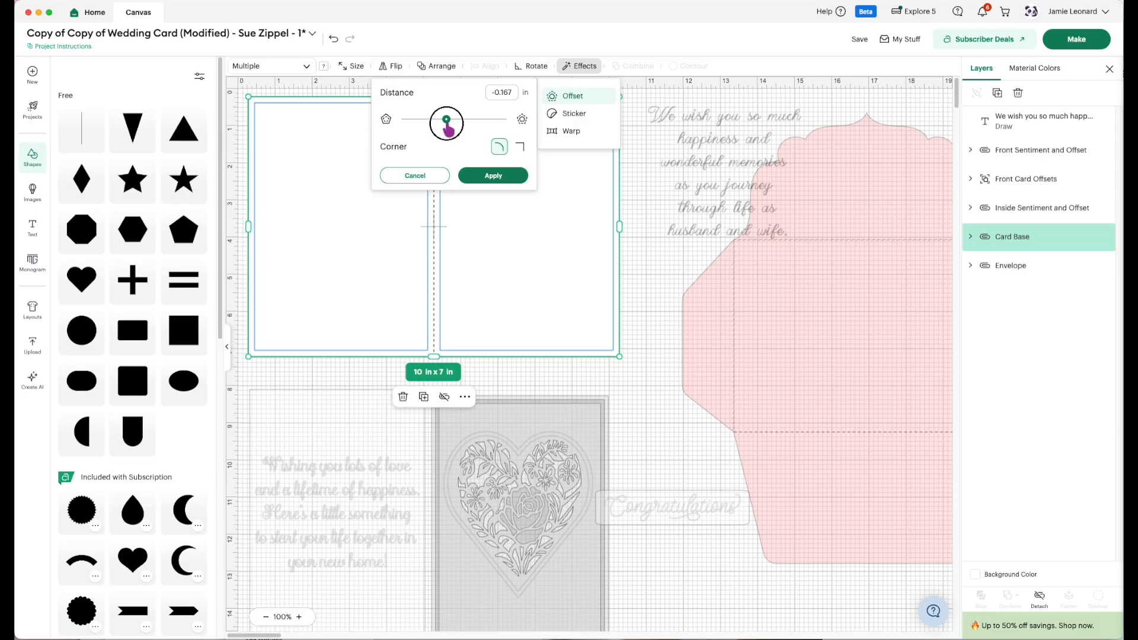
left_click_drag(447, 121, 444, 121)
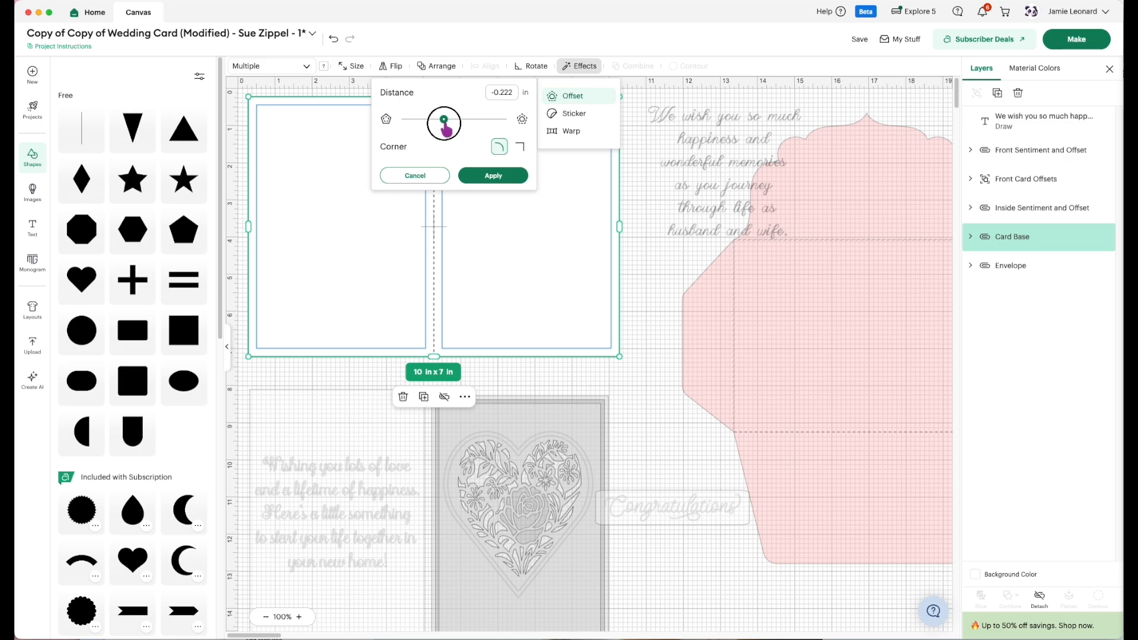
left_click_drag(444, 121, 442, 121)
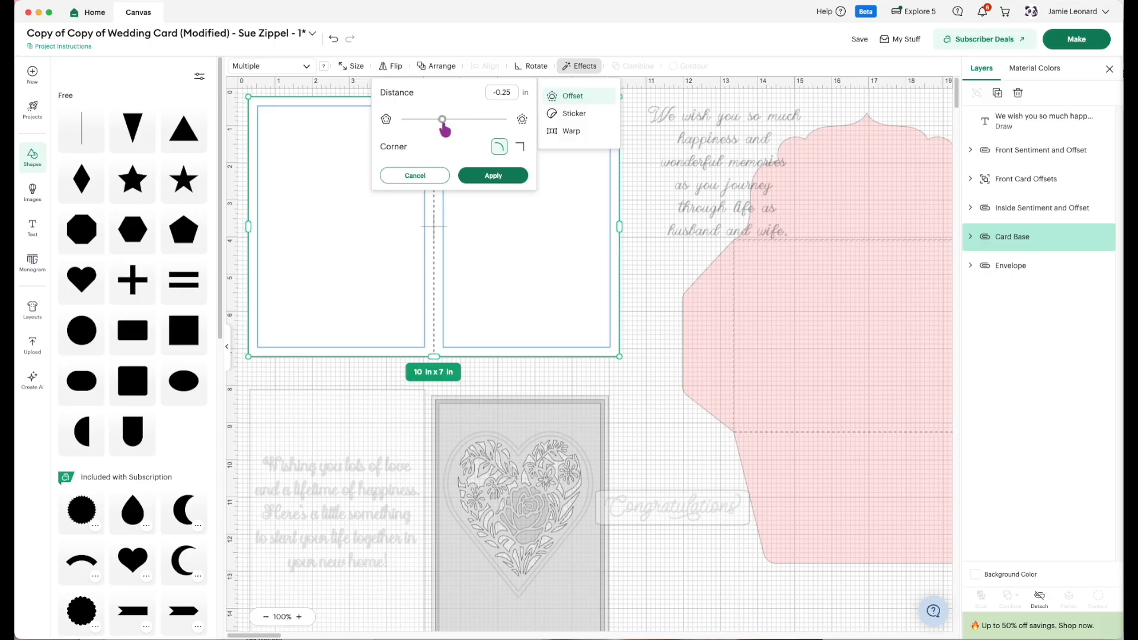
left_click(492, 176)
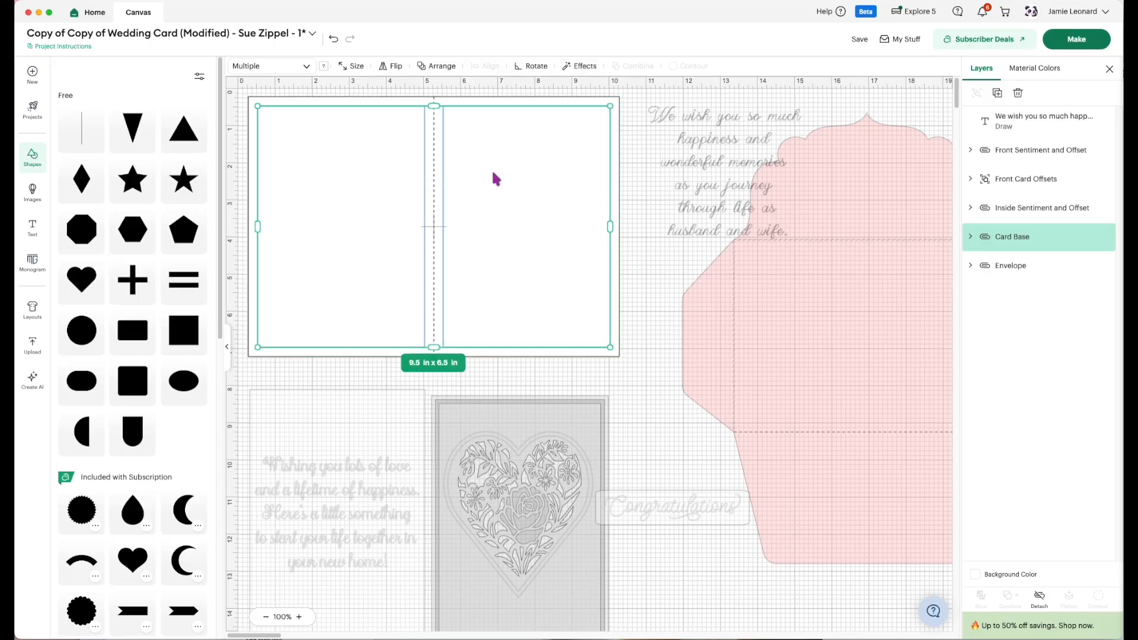
Change the offset panels inside the card base from a basic cut to a Medium Foil operation.
left_click(628, 376)
left_click(509, 310)
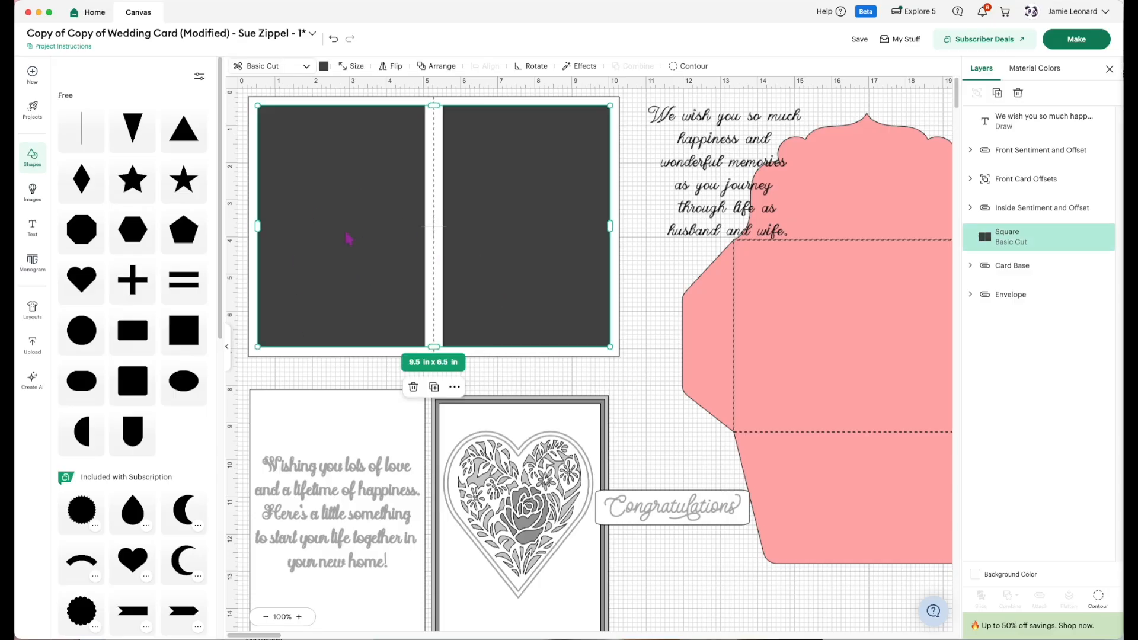
left_click(304, 67)
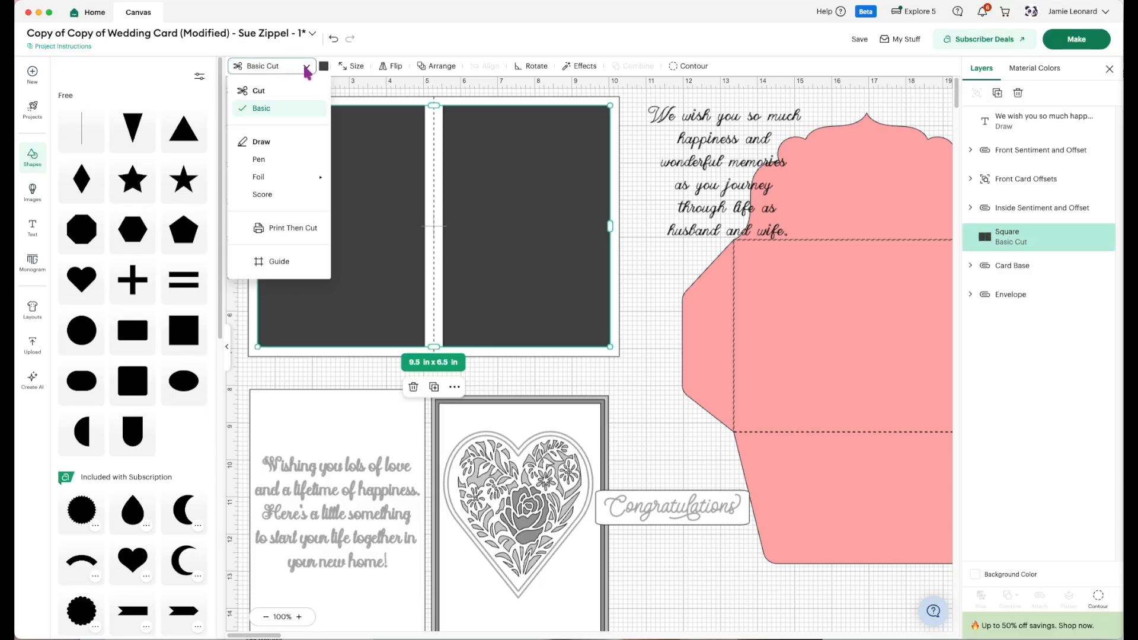
mouse_move(263, 177)
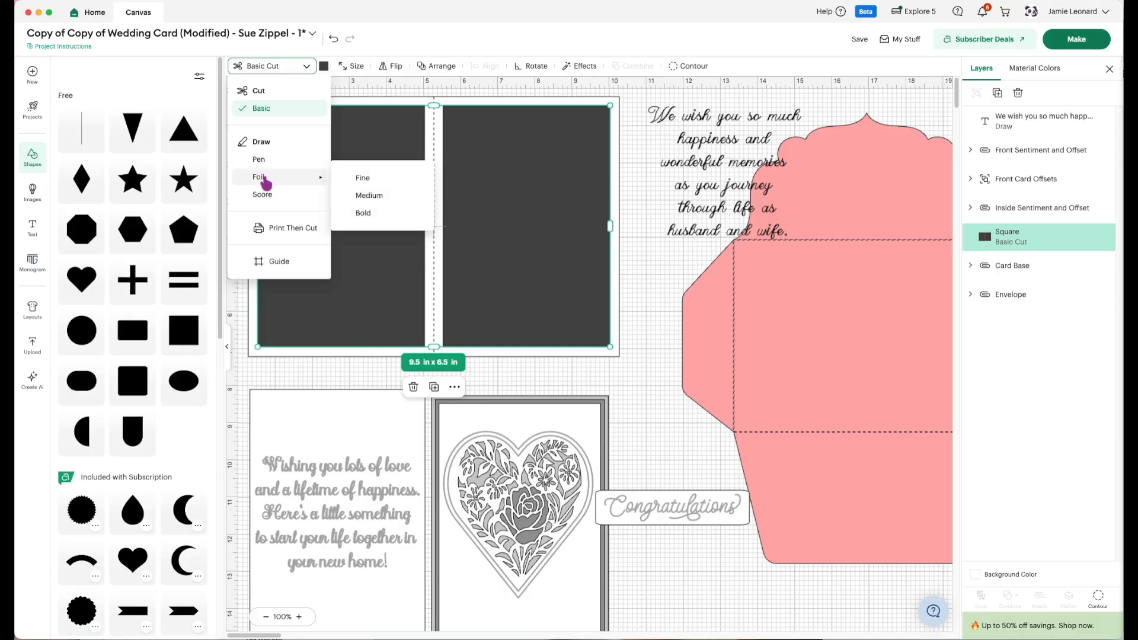
left_click(351, 199)
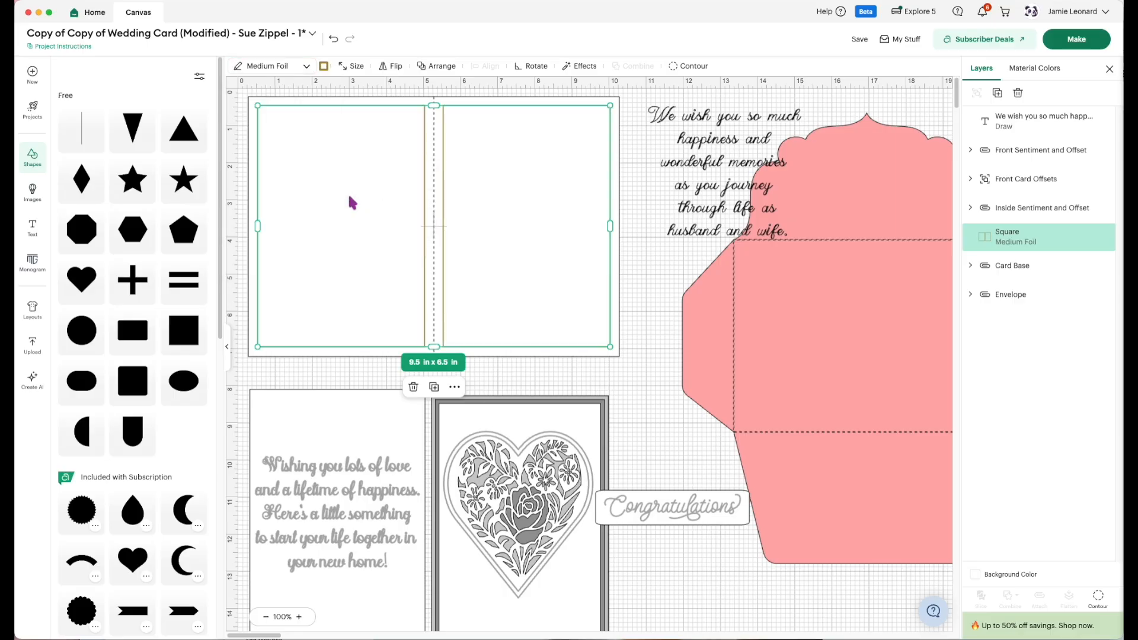
left_click(647, 397)
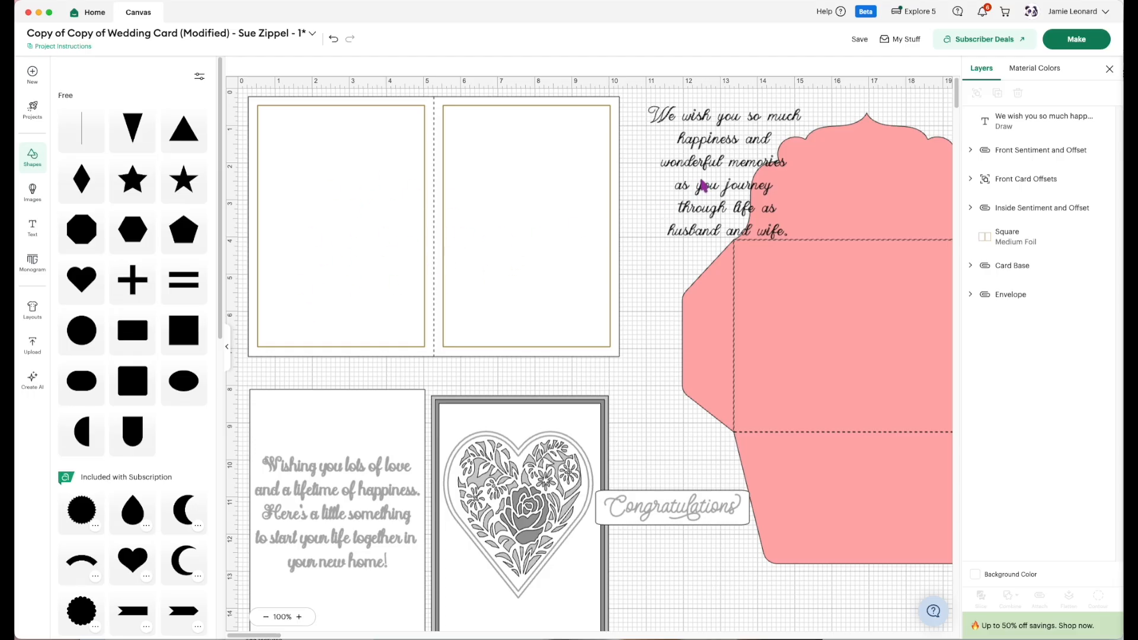
Move the wedding message back inside the card's right frame, shrink it to about 3.92 × 3.41 in and center it horizontally.
left_click_drag(714, 170, 517, 193)
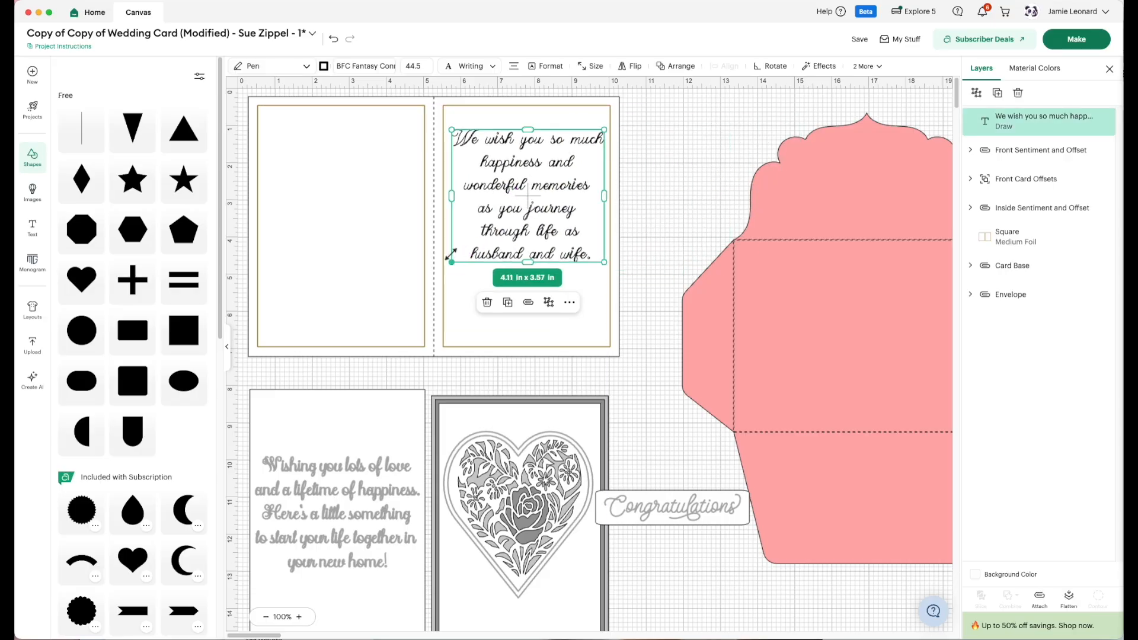
left_click_drag(451, 265, 459, 256)
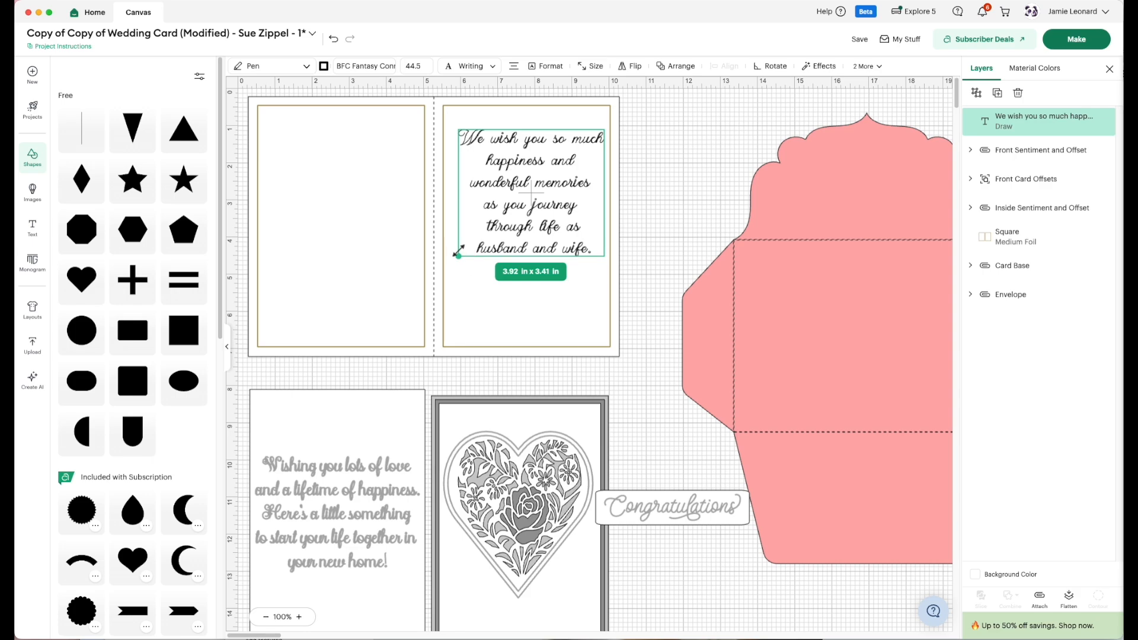
left_click_drag(531, 191, 526, 191)
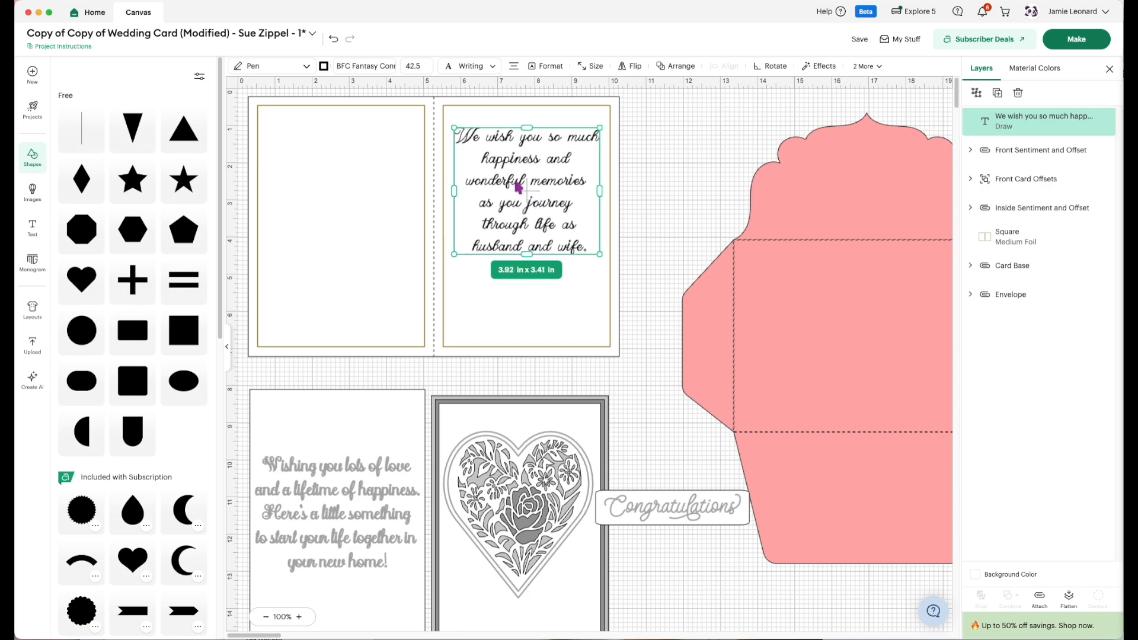
Change the wedding message's operation from Pen to Medium Foil.
left_click(306, 67)
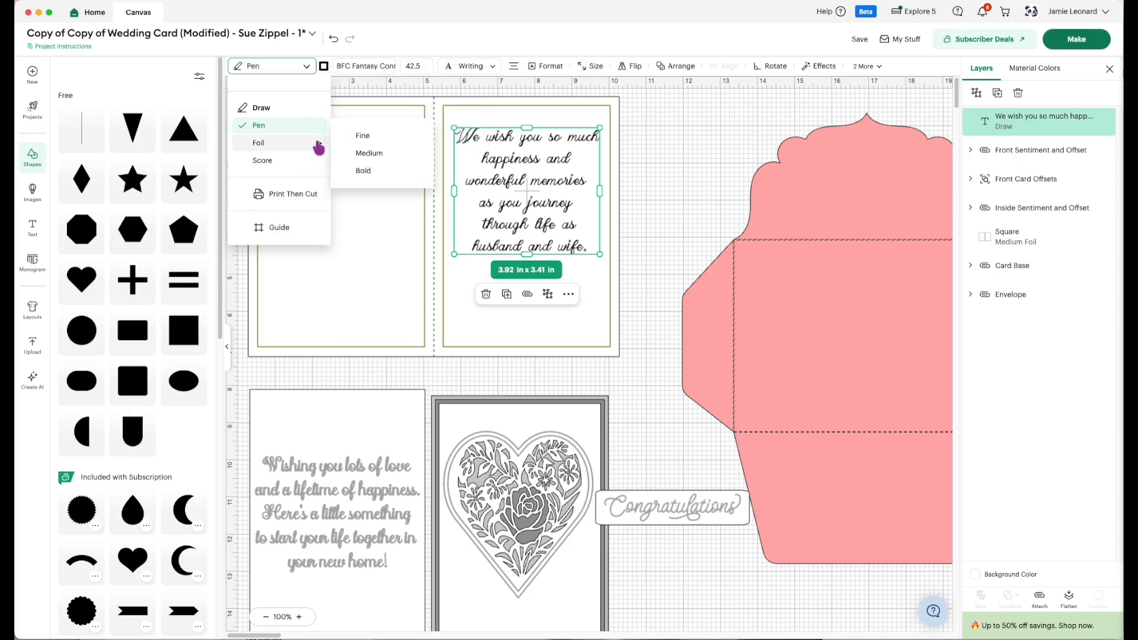
left_click(351, 151)
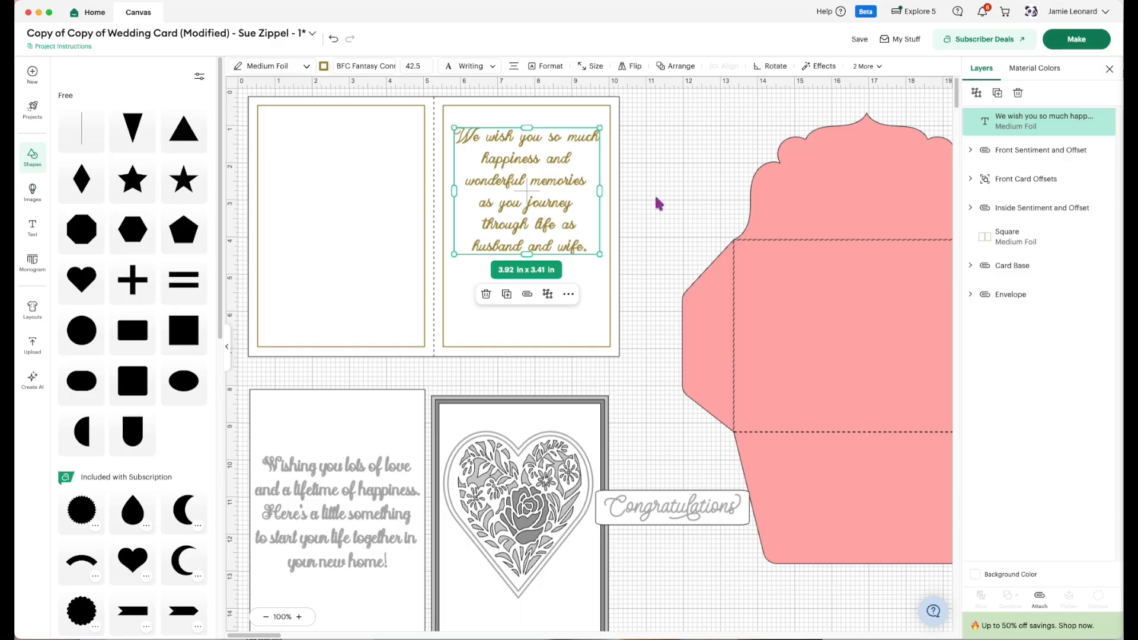
left_click(672, 206)
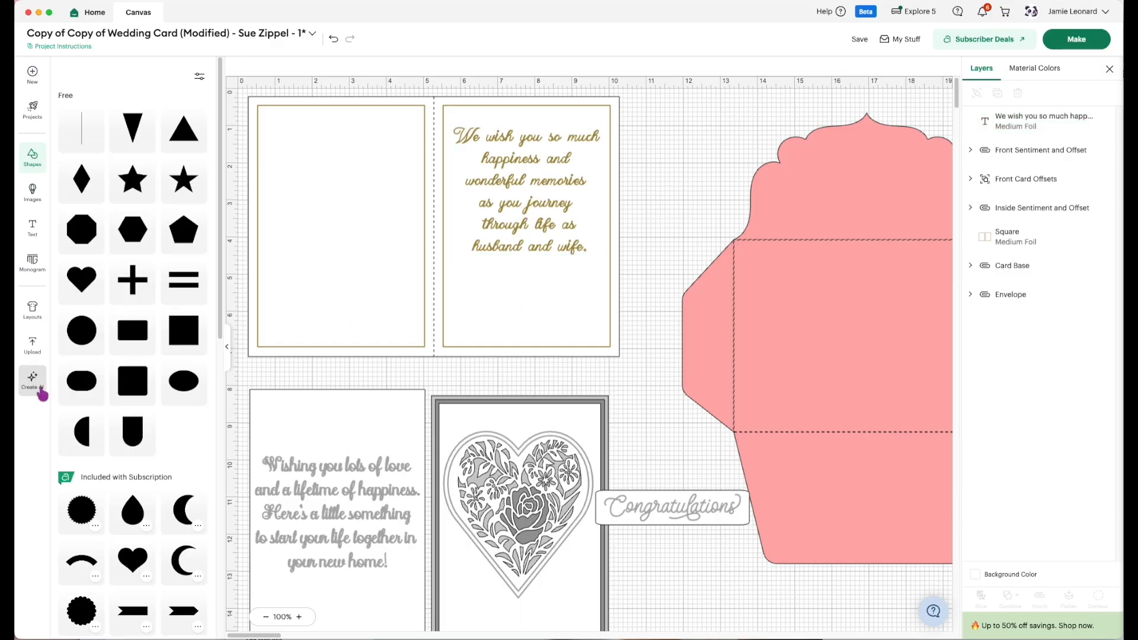
Add a new text object reading "Congratulations!" in the same writing font.
left_click(32, 228)
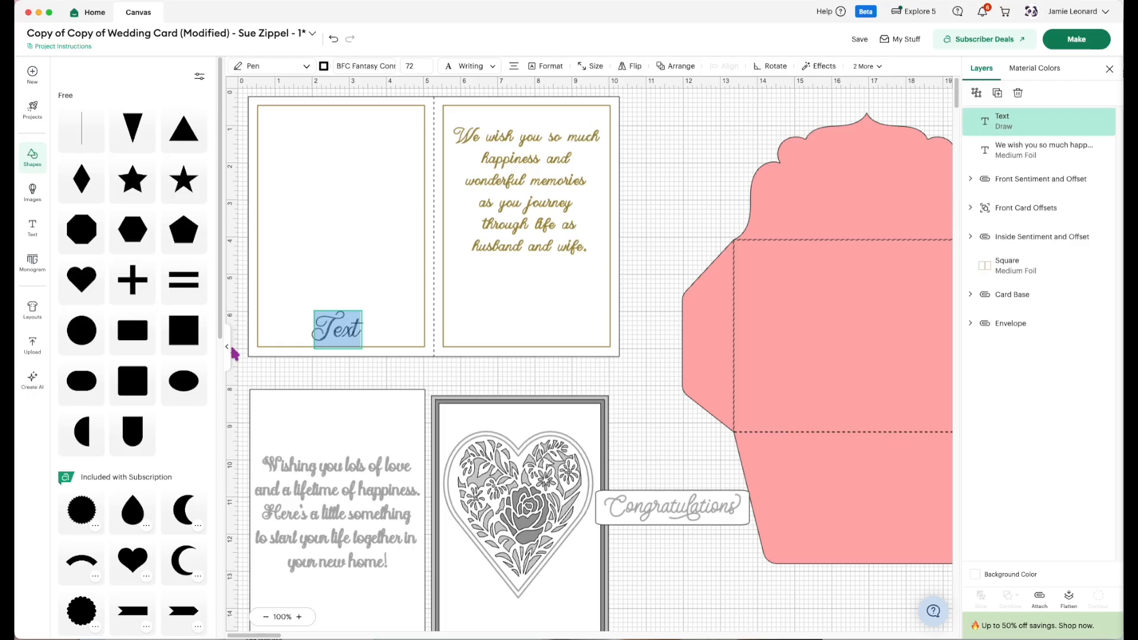
type("Con")
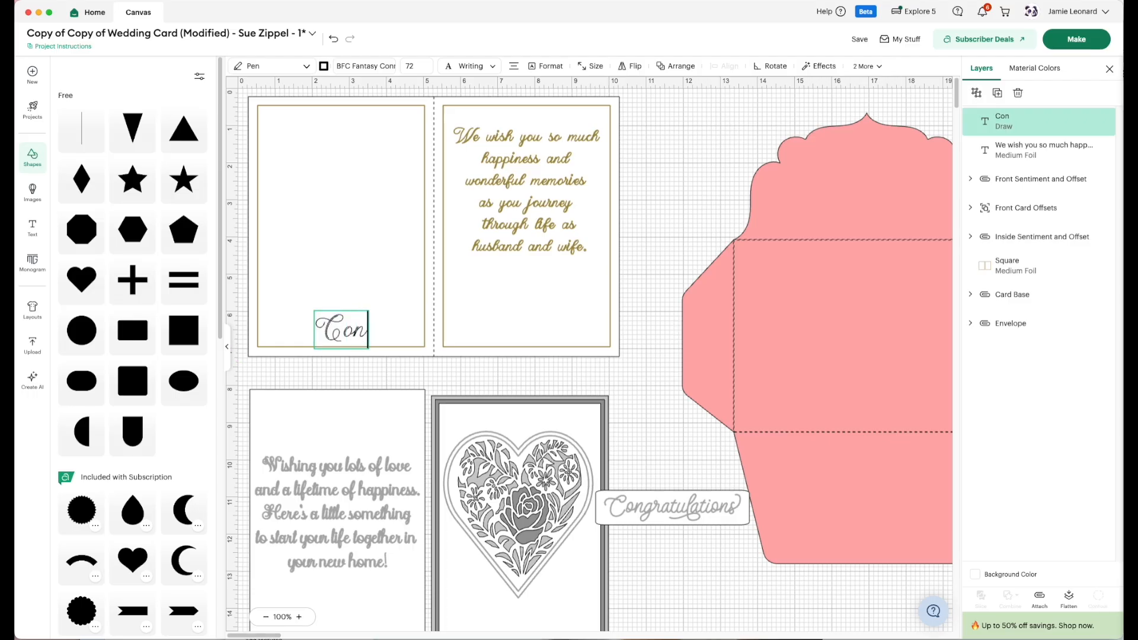
type("gratulatio")
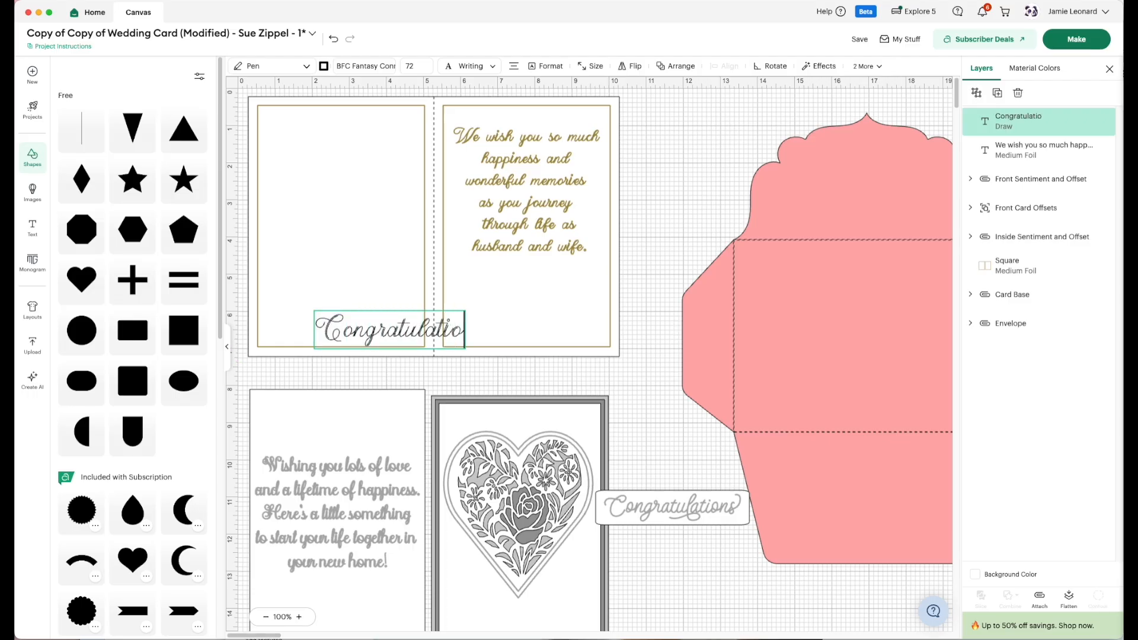
type("ns!")
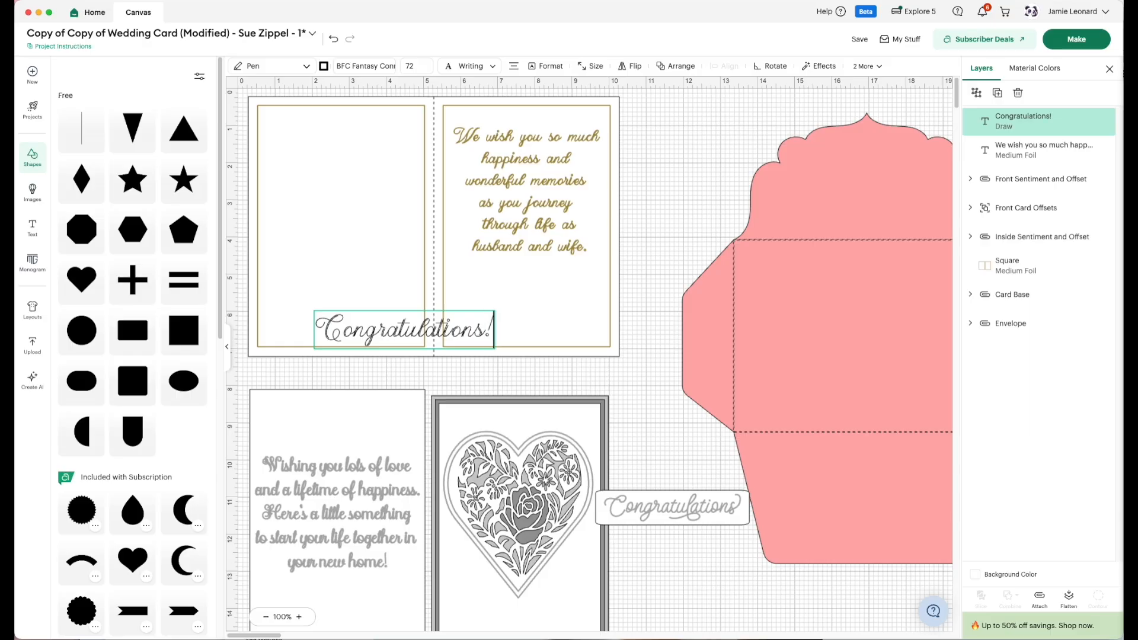
left_click(371, 347)
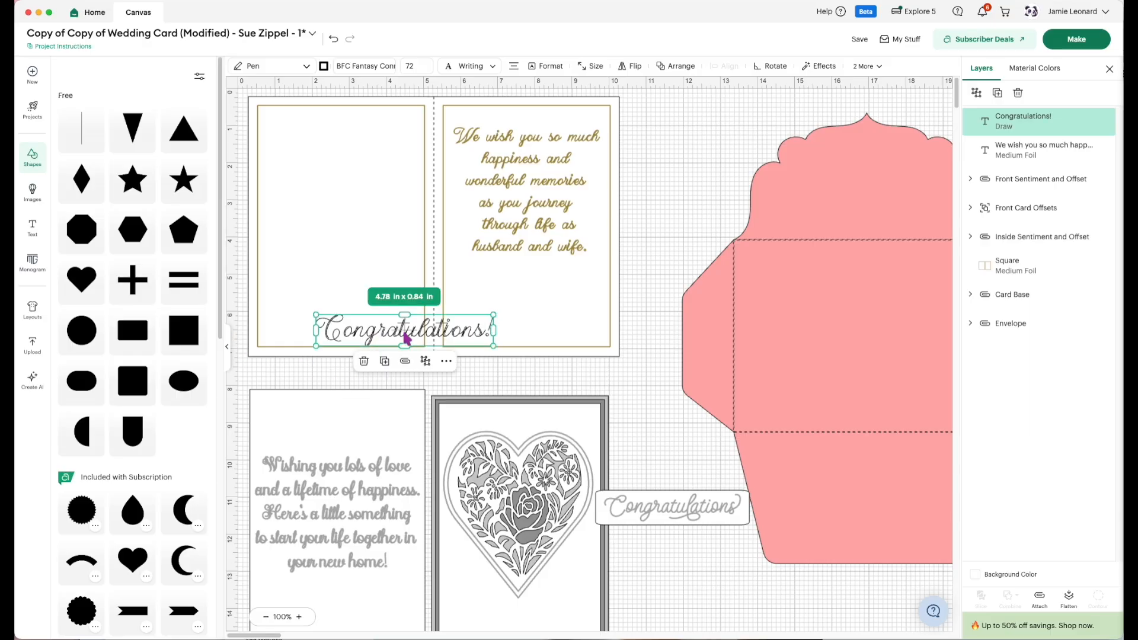
Shrink the "Congratulations!" text to about 4.05 × 0.71 in and center it beneath the wedding message.
left_click_drag(407, 338, 529, 289)
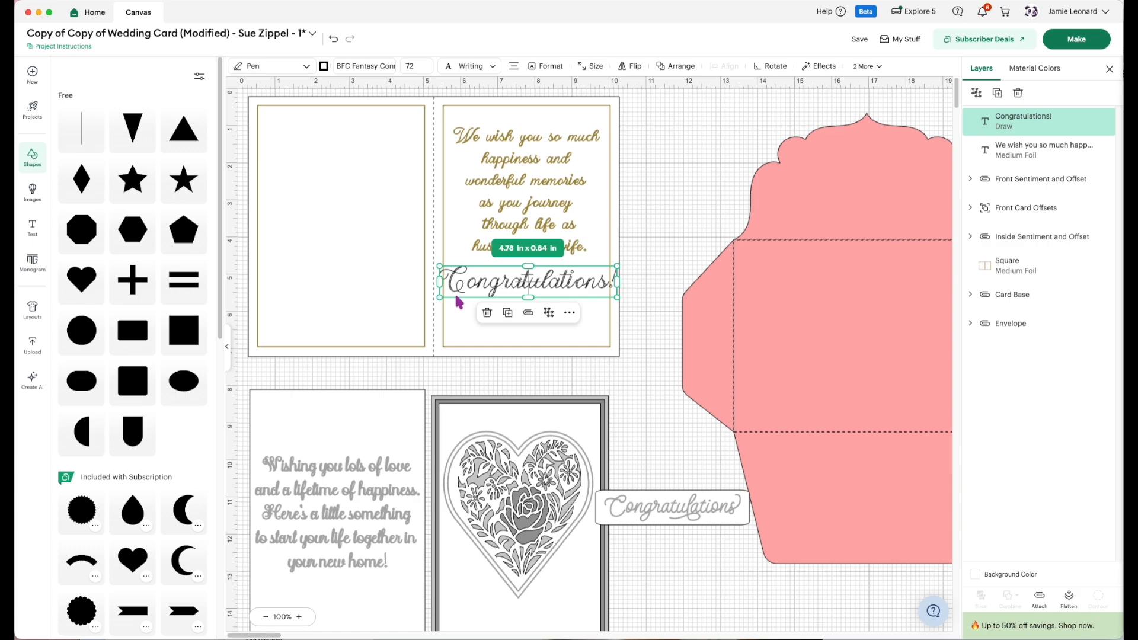
left_click_drag(439, 296, 466, 292)
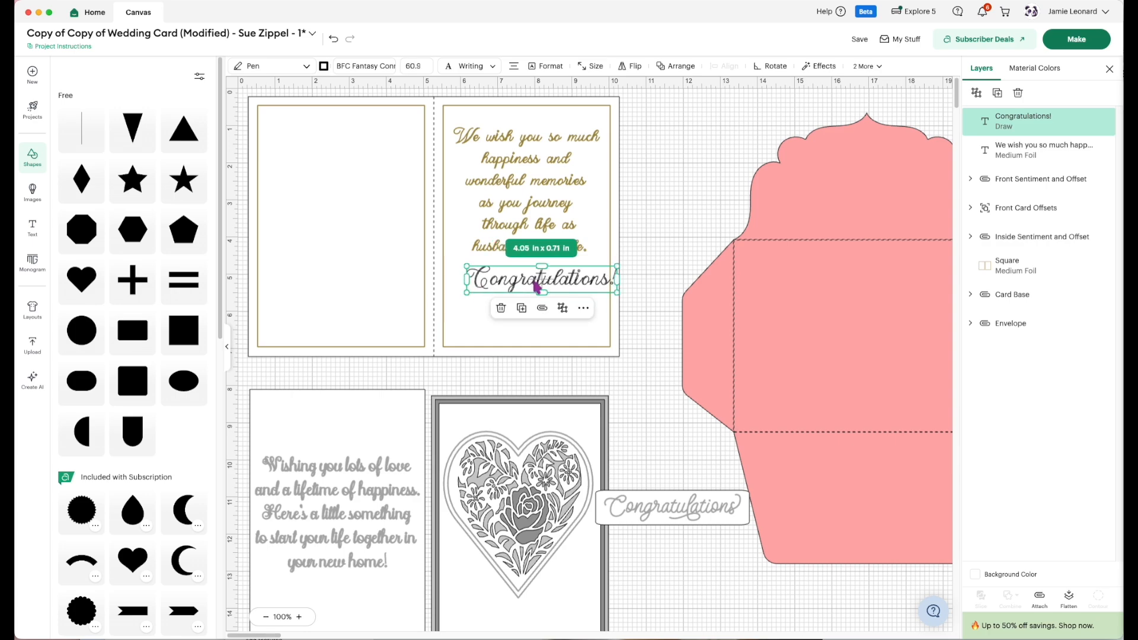
left_click_drag(543, 285, 526, 289)
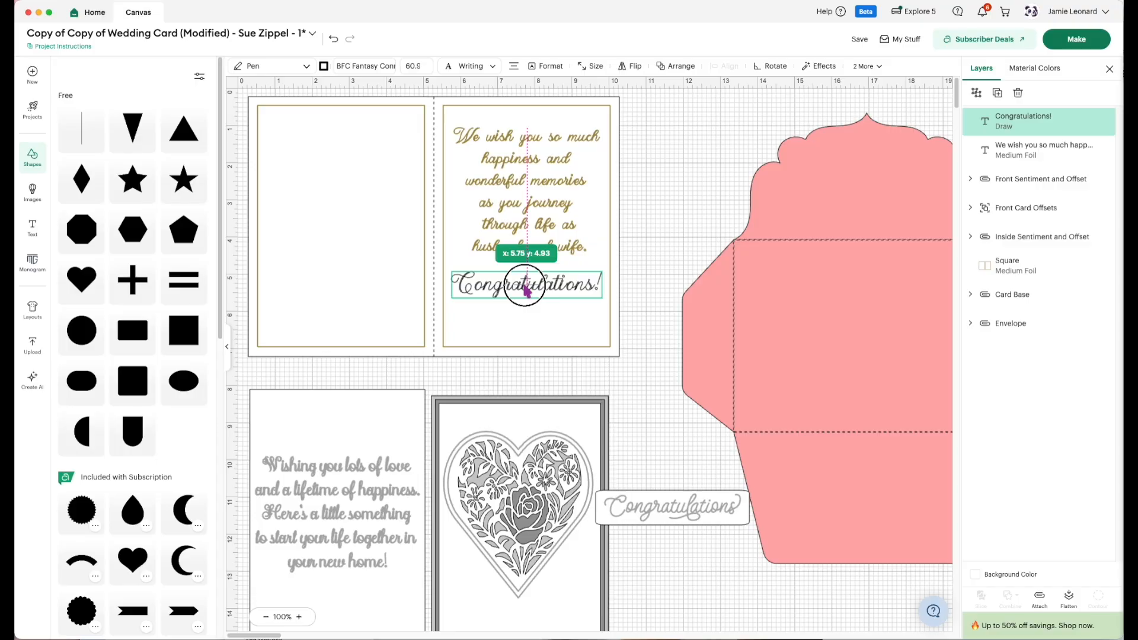
Nudge the wedding message slightly upward within the card's right frame.
left_click(521, 213)
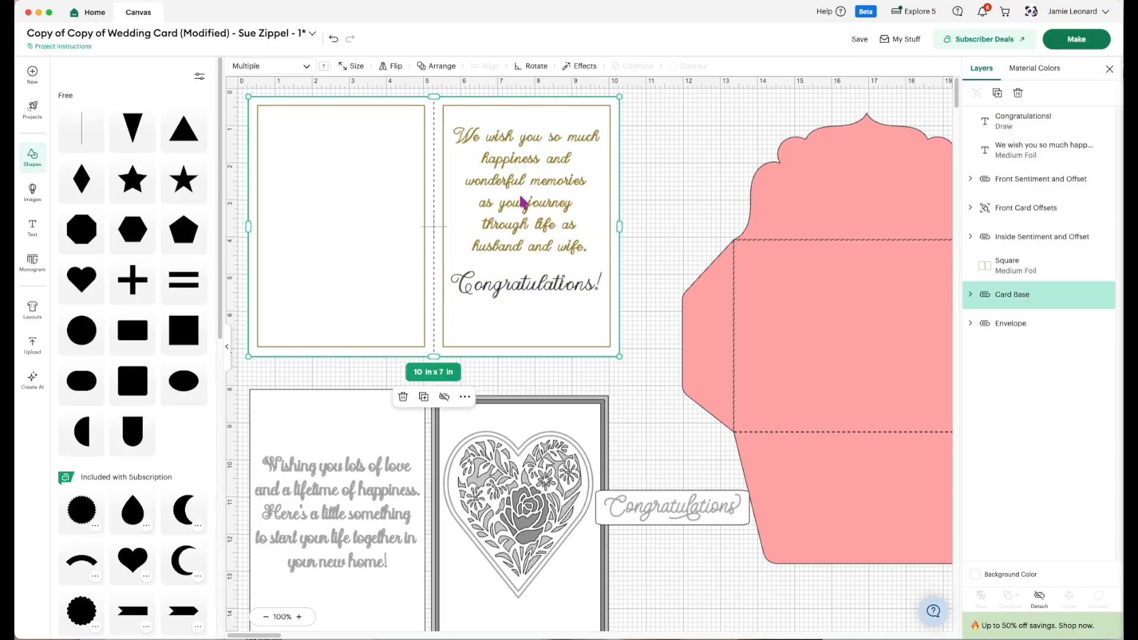
left_click(528, 188)
left_click_drag(520, 185, 521, 182)
key("Up")
key("Up")
key("Up")
key("Up")
key("Up")
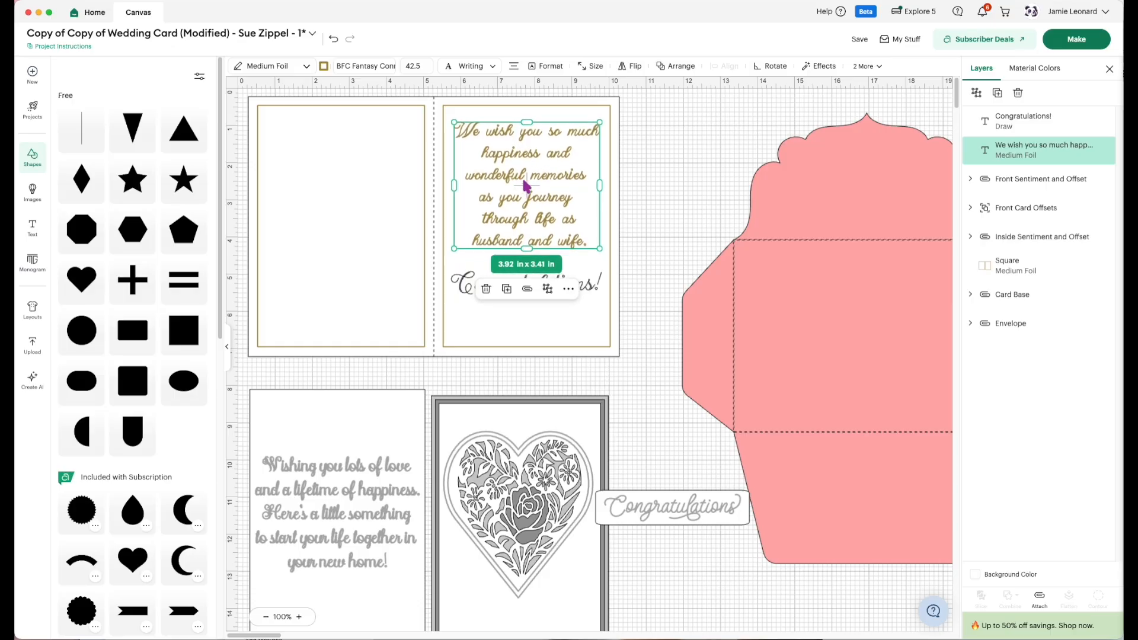
Nudge the "Congratulations!" text upward so it sits closer beneath the wedding message.
left_click(473, 293)
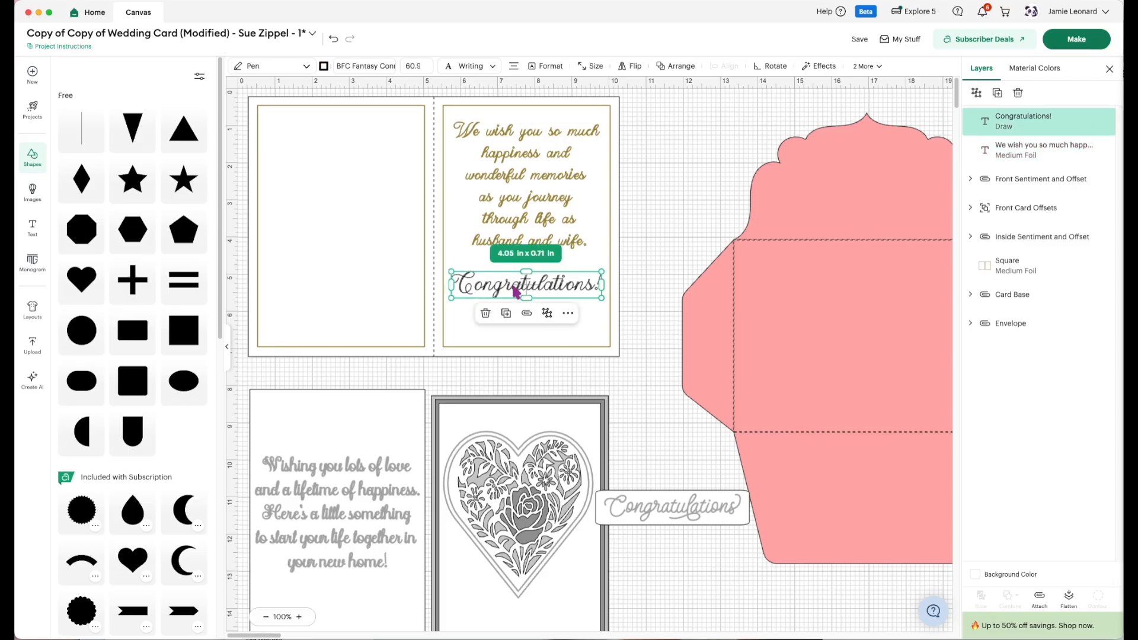
key("Up")
key("Up")
key("Up")
key("Up")
key("Up")
key("Up")
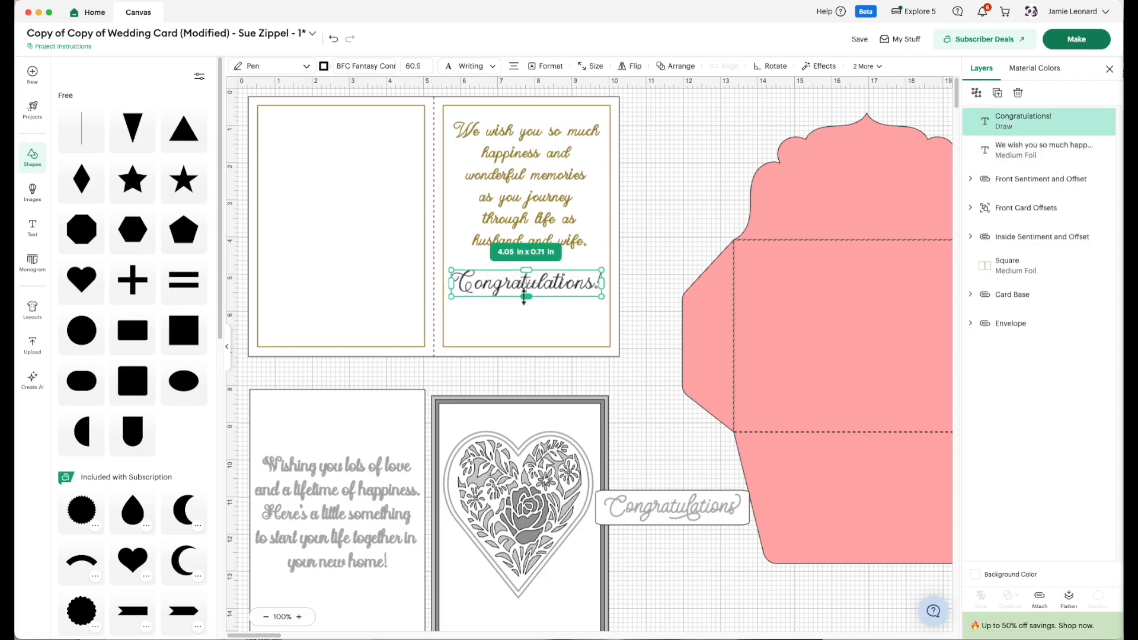
key("Up")
key("Up")
key("Up")
key("Up")
key("Up")
key("Up")
key("Up")
key("Up")
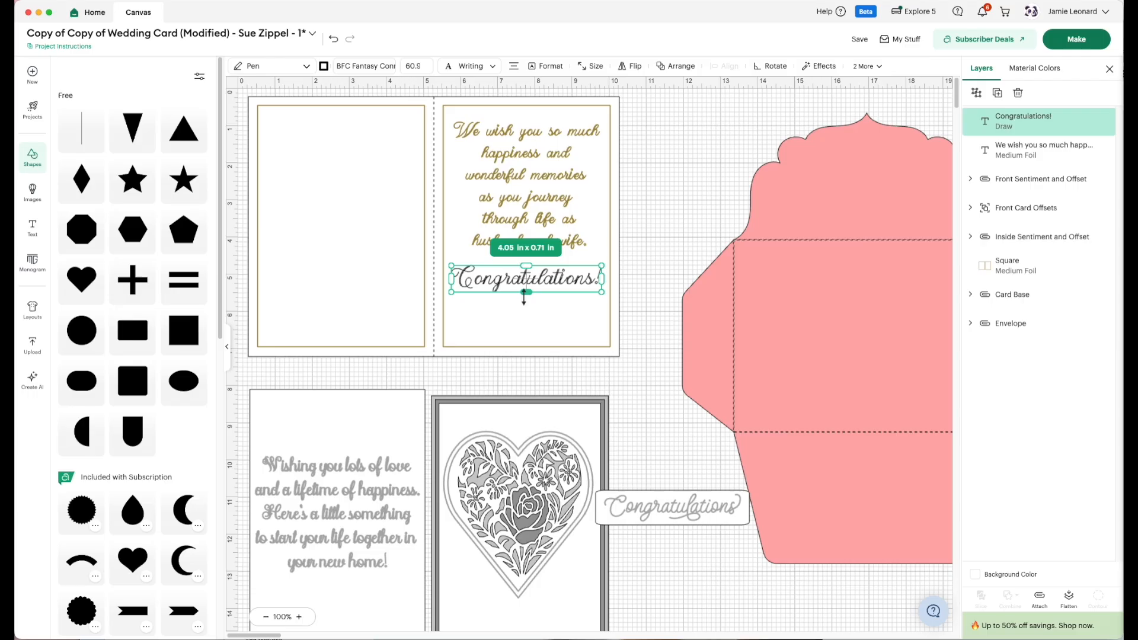
key("Up")
key("Up")
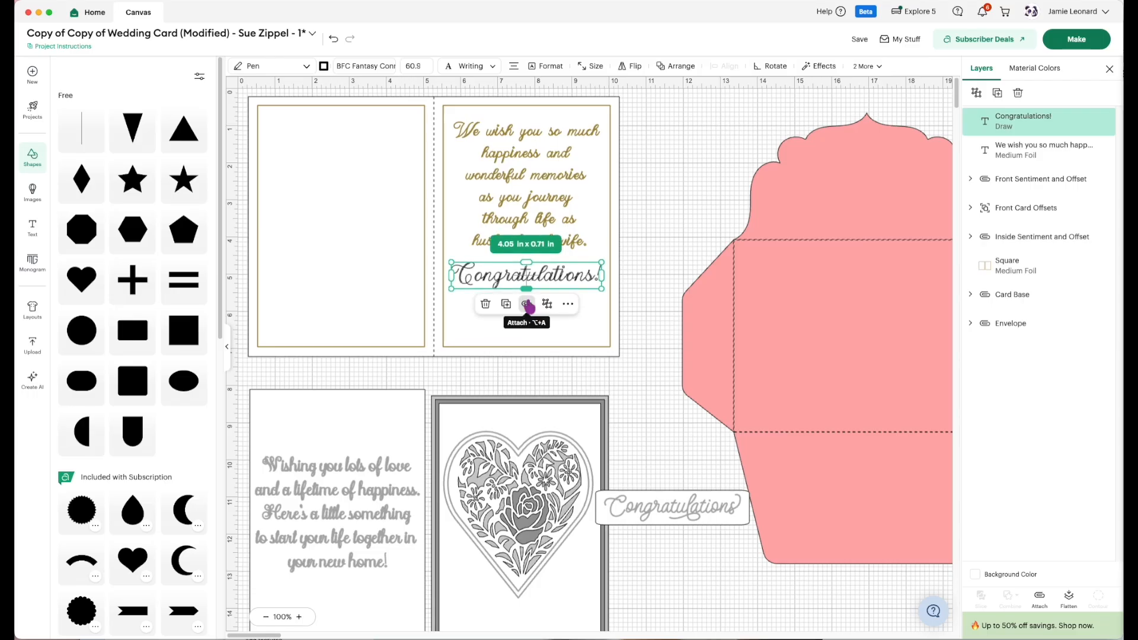
Change the "Congratulations!" text beneath the wedding message from a pen operation to Medium Foil.
left_click(278, 68)
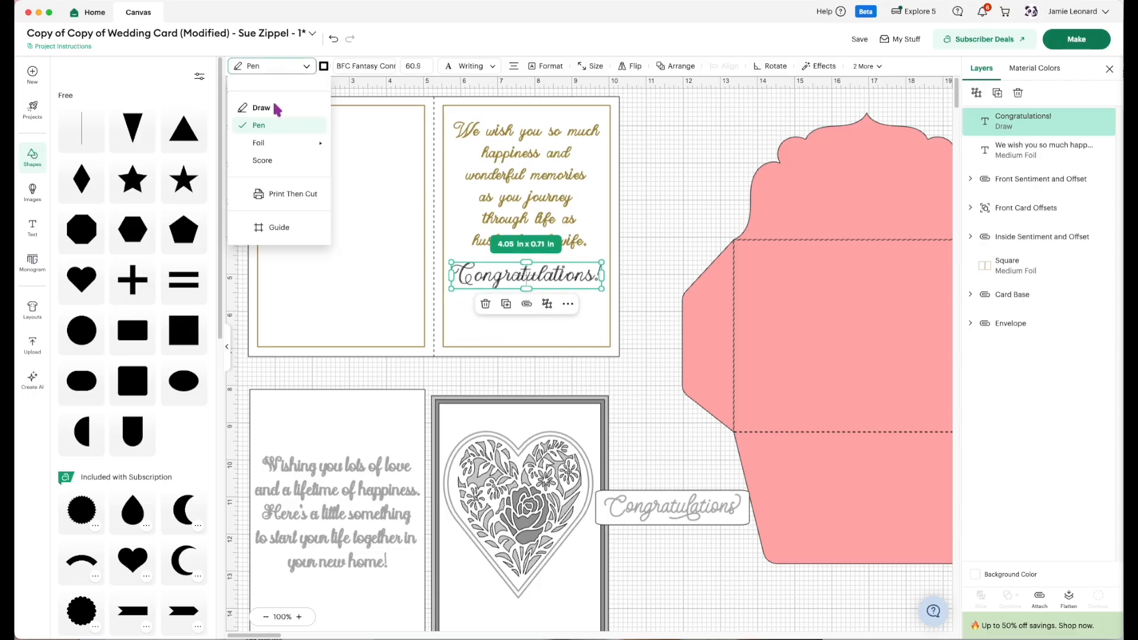
mouse_move(279, 153)
left_click(345, 154)
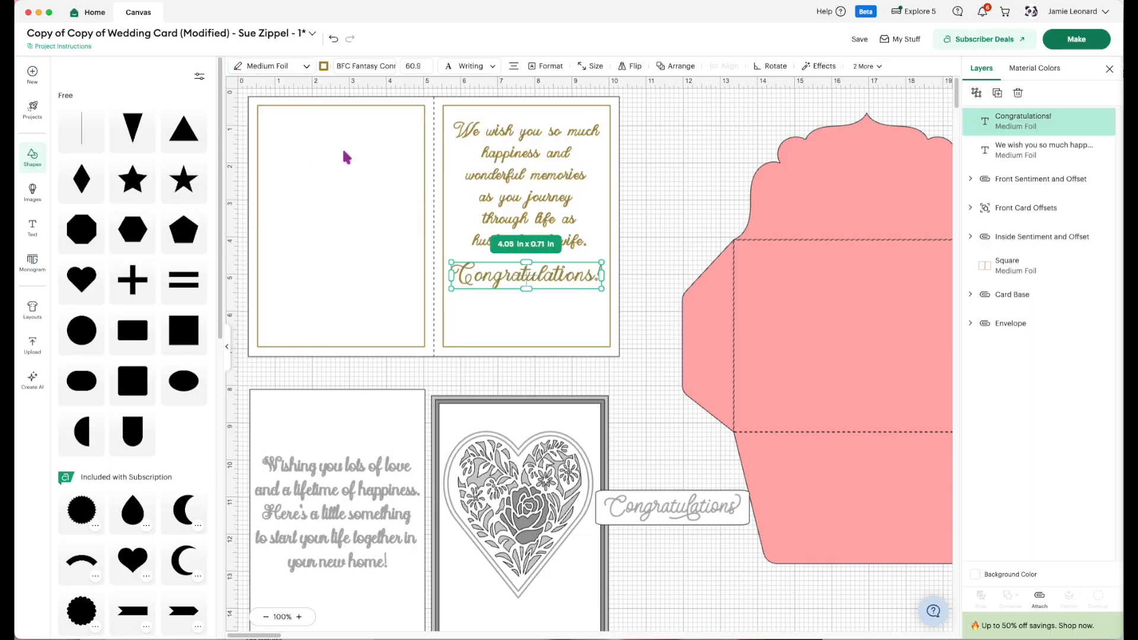
left_click(660, 271)
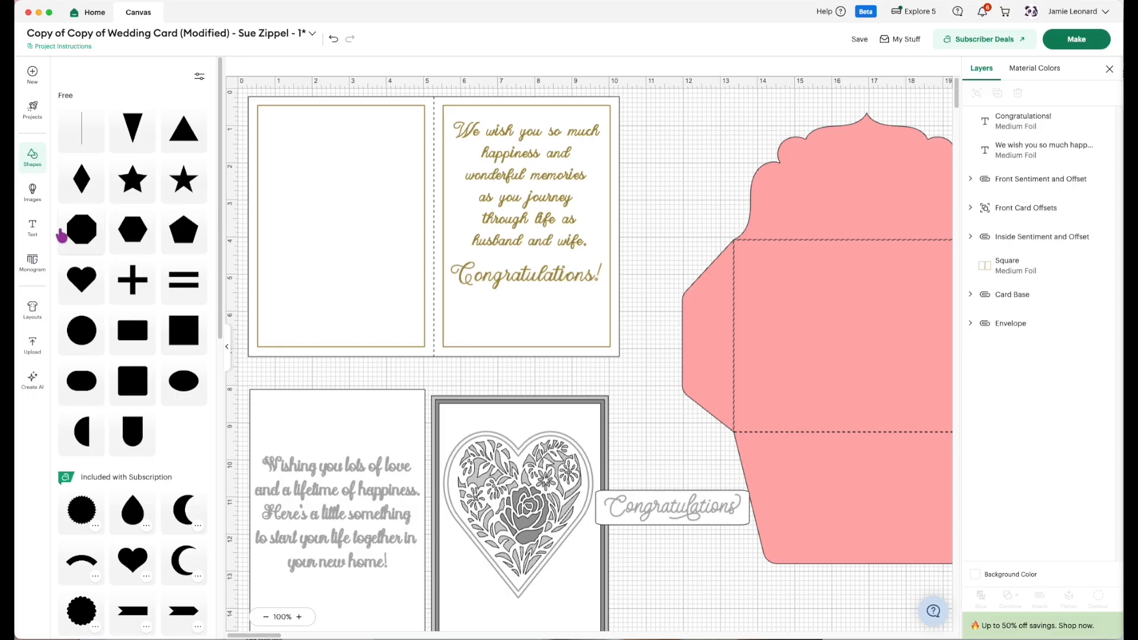
Add a new text object reading "Mr. & Mrs." in the same writing font.
left_click(32, 231)
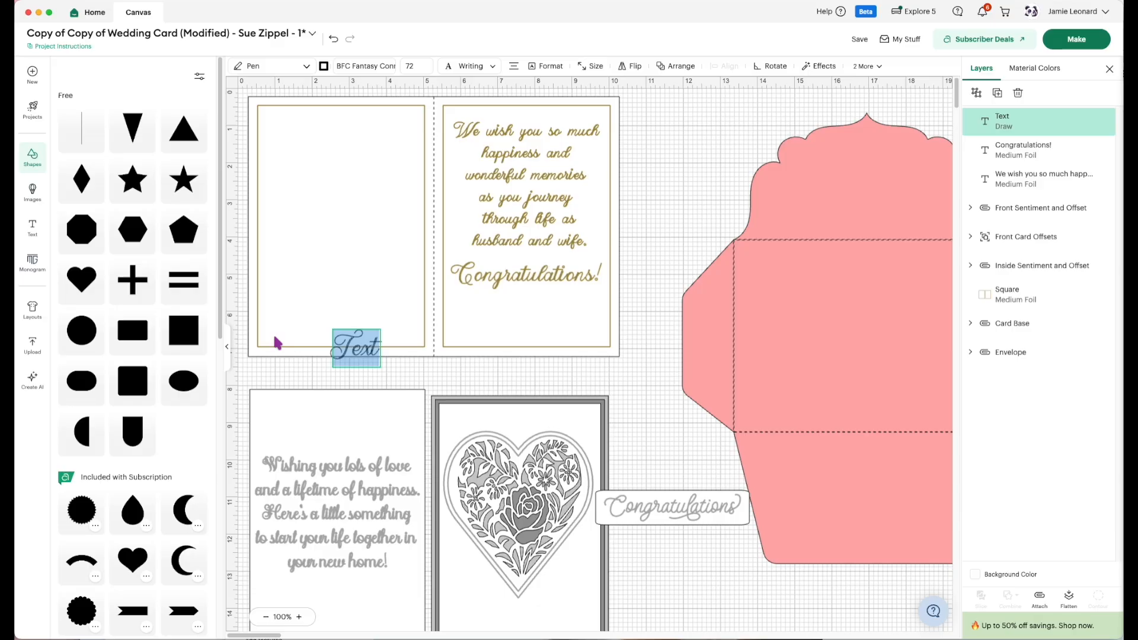
type("Mr.")
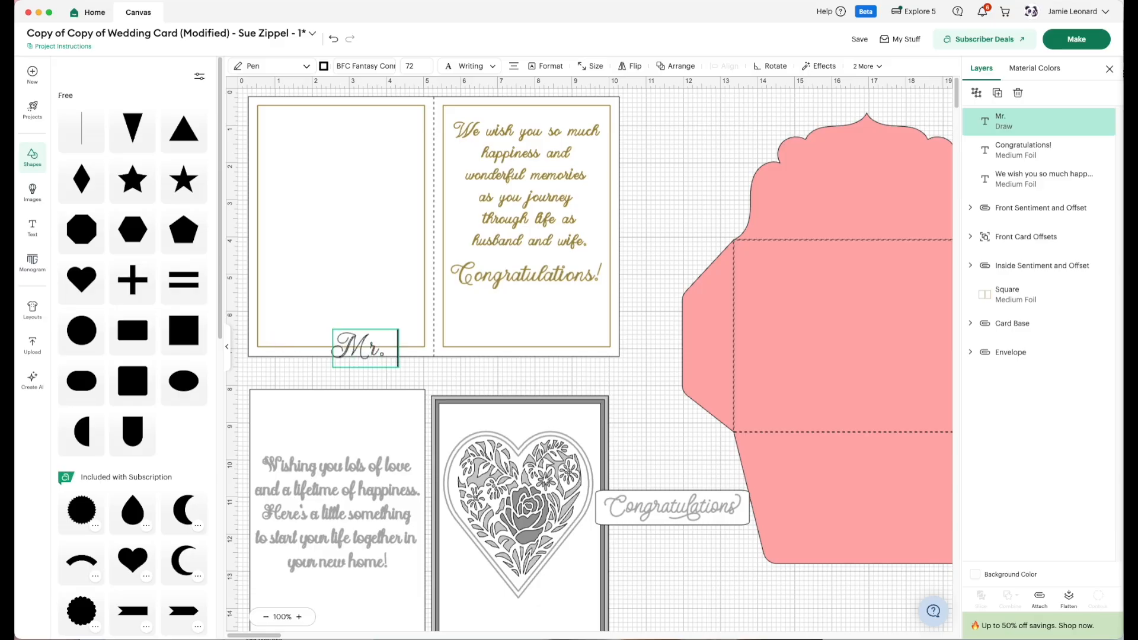
type(" & Mrs.")
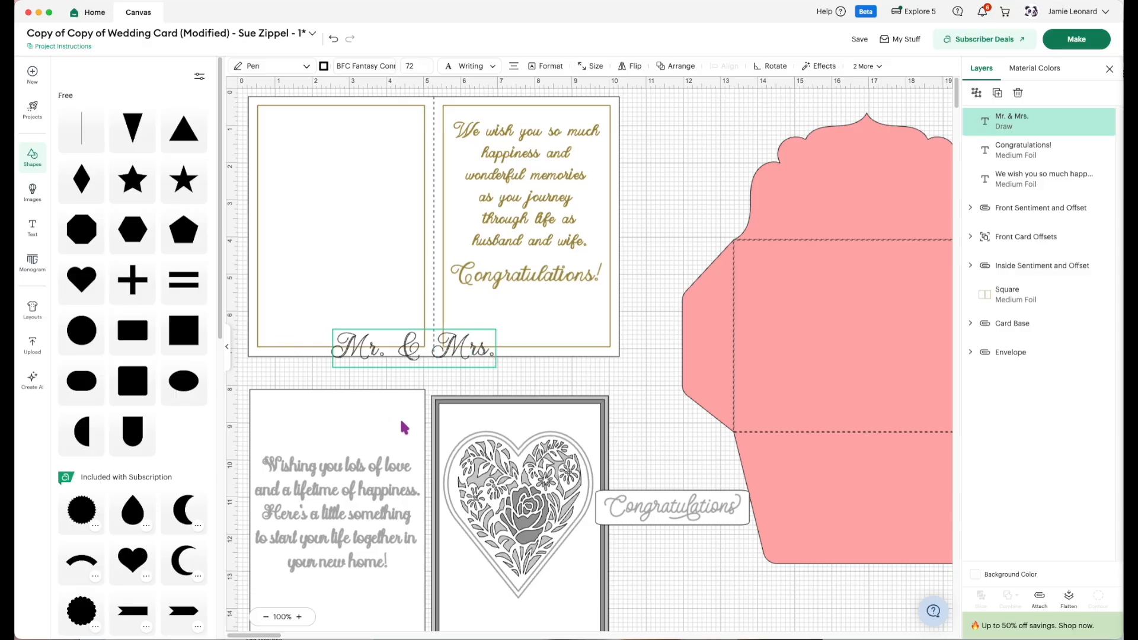
Move the "Mr. & Mrs." text to the upper part of the card's left frame and shrink it to about 3.78 × 0.66 in.
left_click(395, 352)
left_click_drag(408, 353, 341, 154)
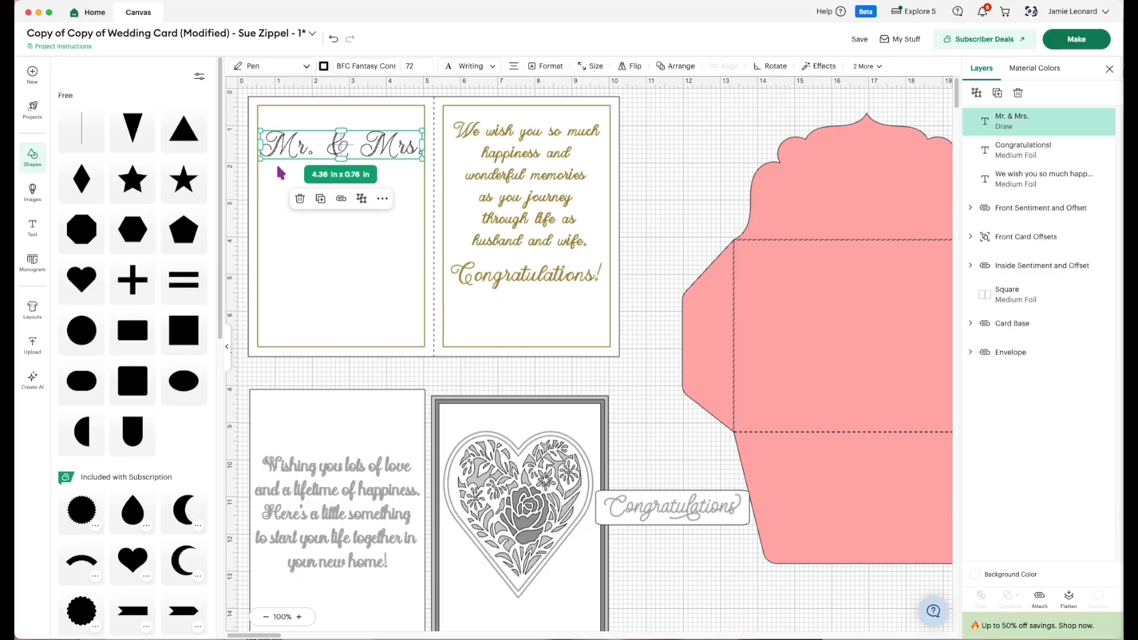
left_click_drag(259, 157, 282, 155)
left_click_drag(354, 150, 344, 157)
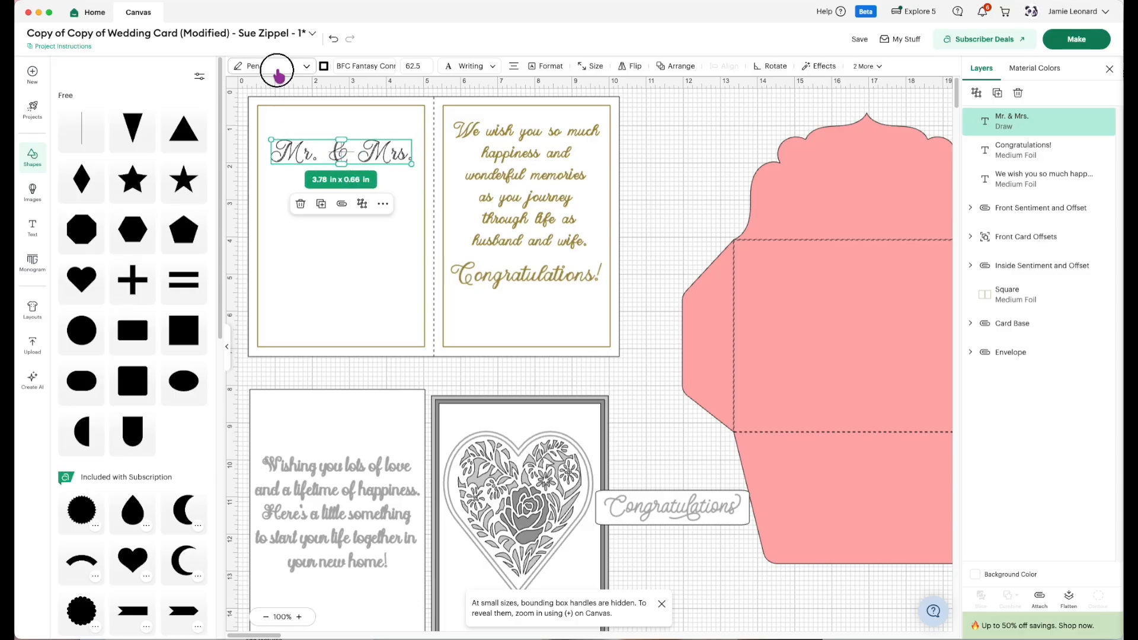
Set the "Mr. & Mrs." text's operation to Medium Foil.
left_click(275, 67)
mouse_move(281, 151)
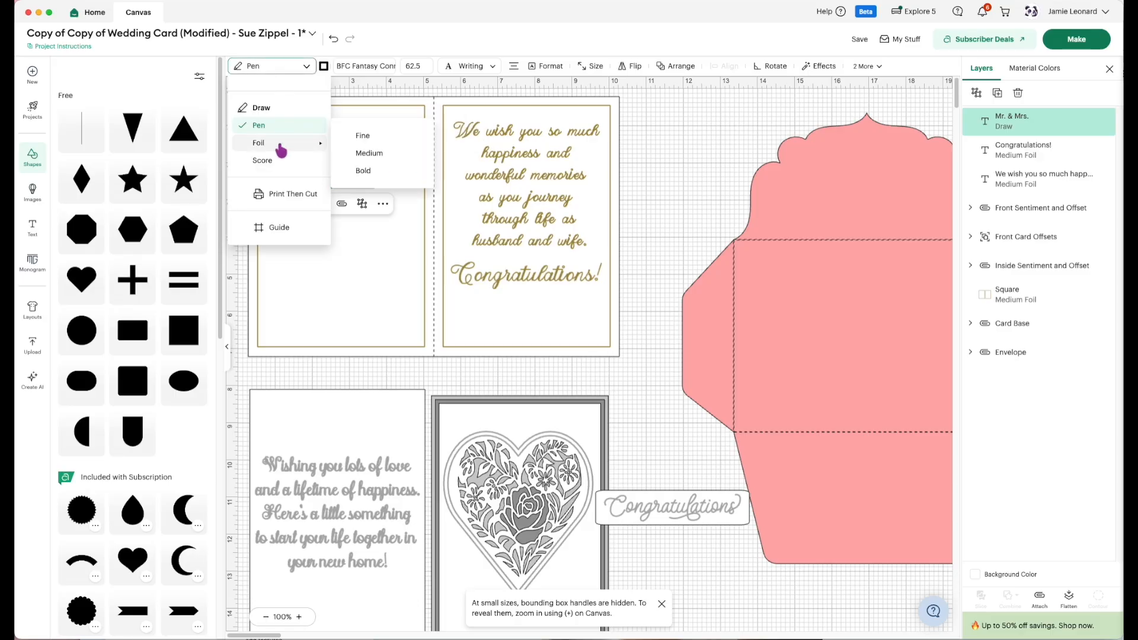
left_click(358, 153)
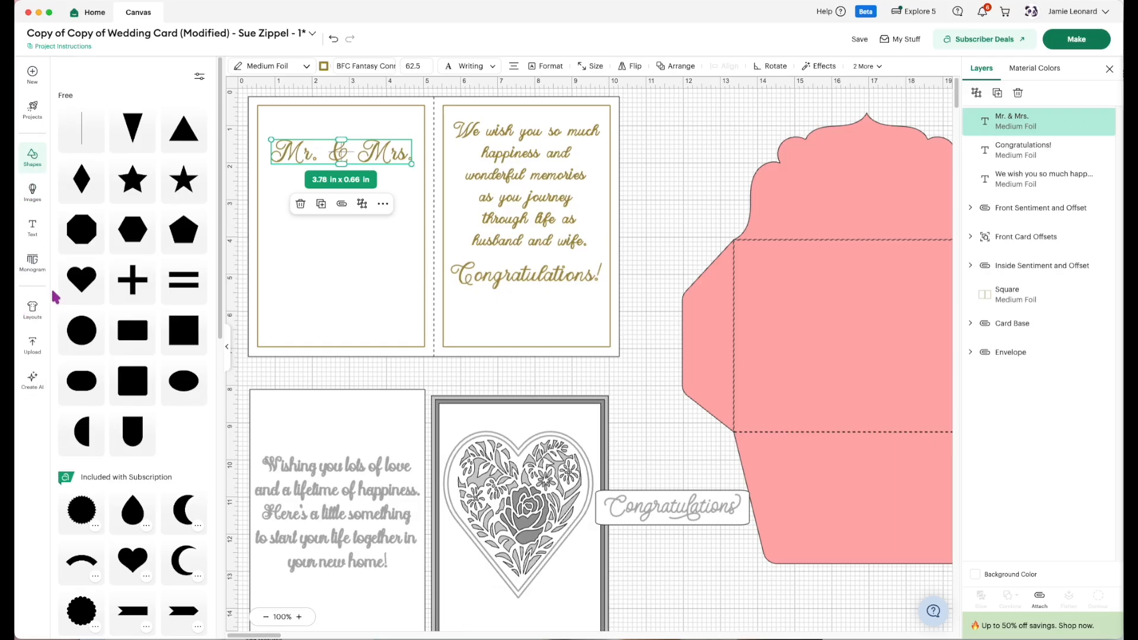
Add a basic heart shape about 1.65 × 1.46 in beneath the "Mr. & Mrs." text in the left frame.
scroll(55, 297, "down", 5)
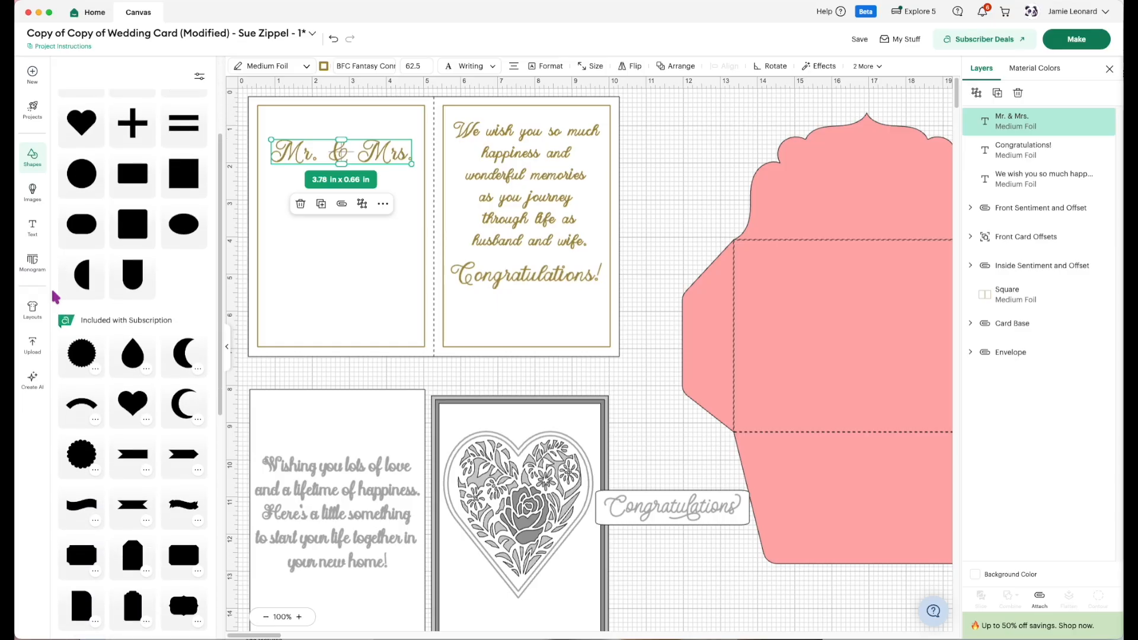
scroll(71, 261, "up", 3)
left_click_drag(75, 236, 320, 233)
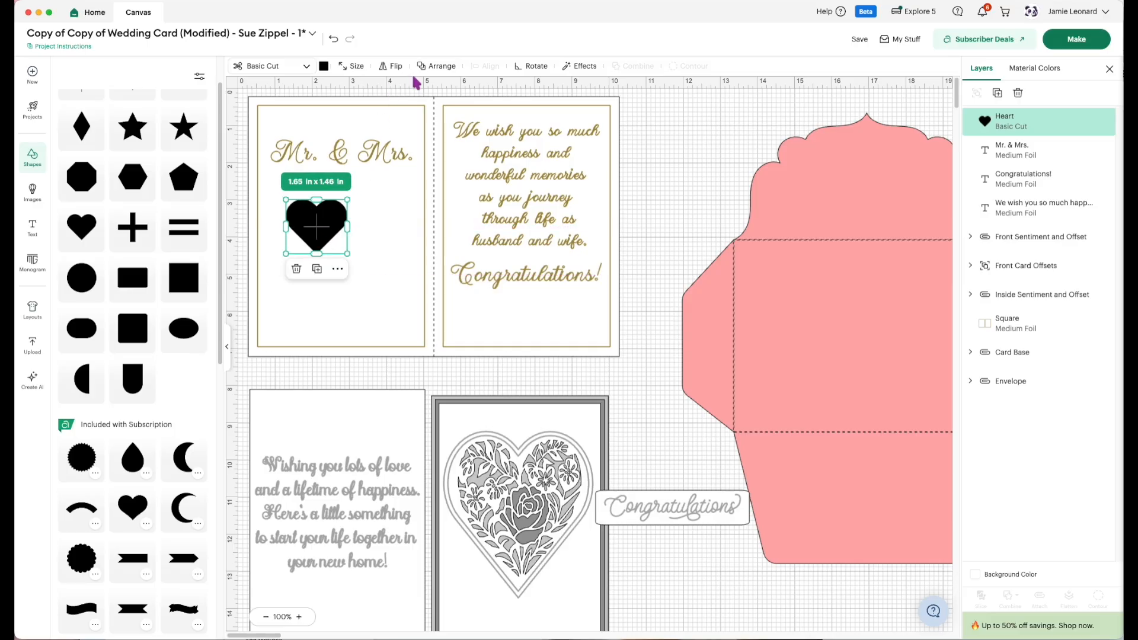
left_click(581, 66)
left_click(572, 98)
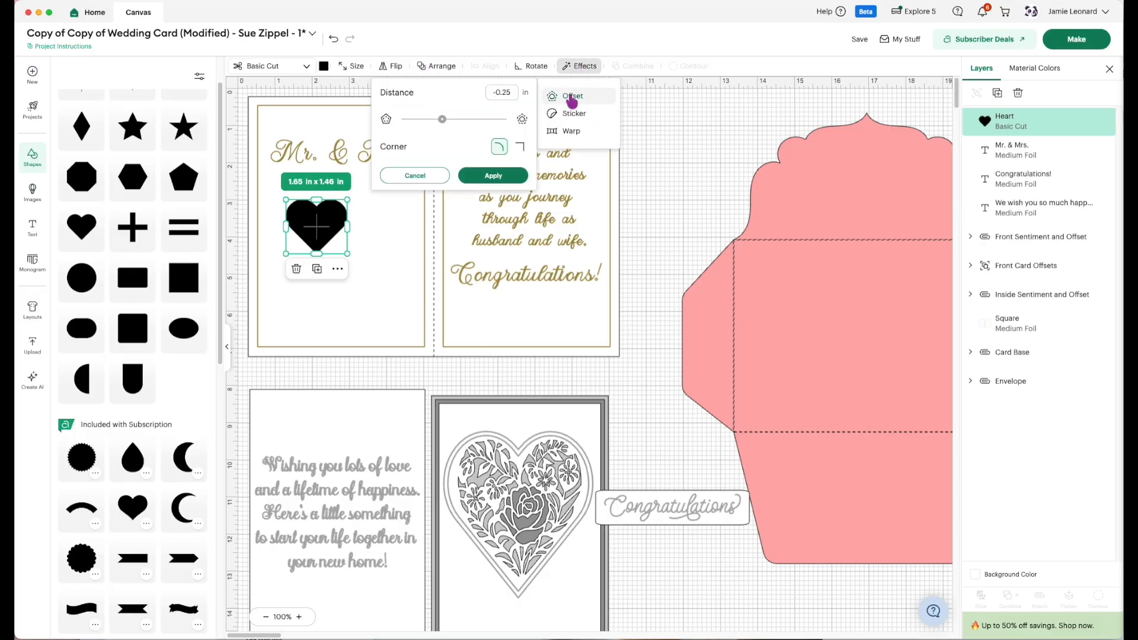
left_click_drag(472, 120, 448, 121)
left_click(519, 148)
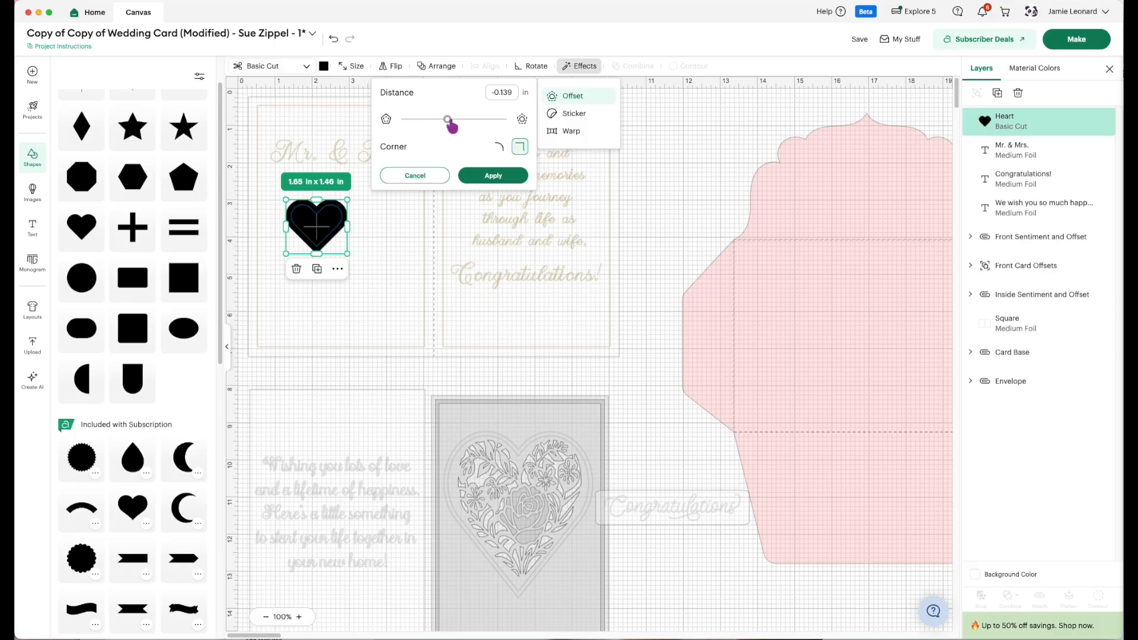
left_click_drag(448, 125, 452, 127)
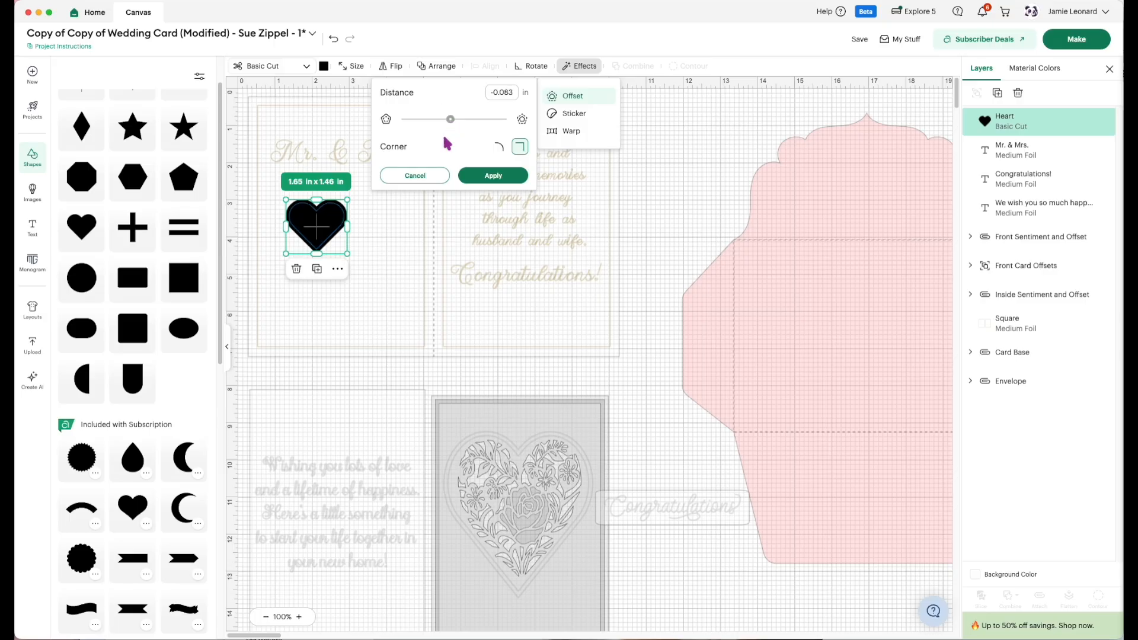
left_click(418, 177)
Nudge the heart slightly up and to the left, and change its operation to Medium Foil.
left_click_drag(326, 243, 320, 237)
left_click(292, 76)
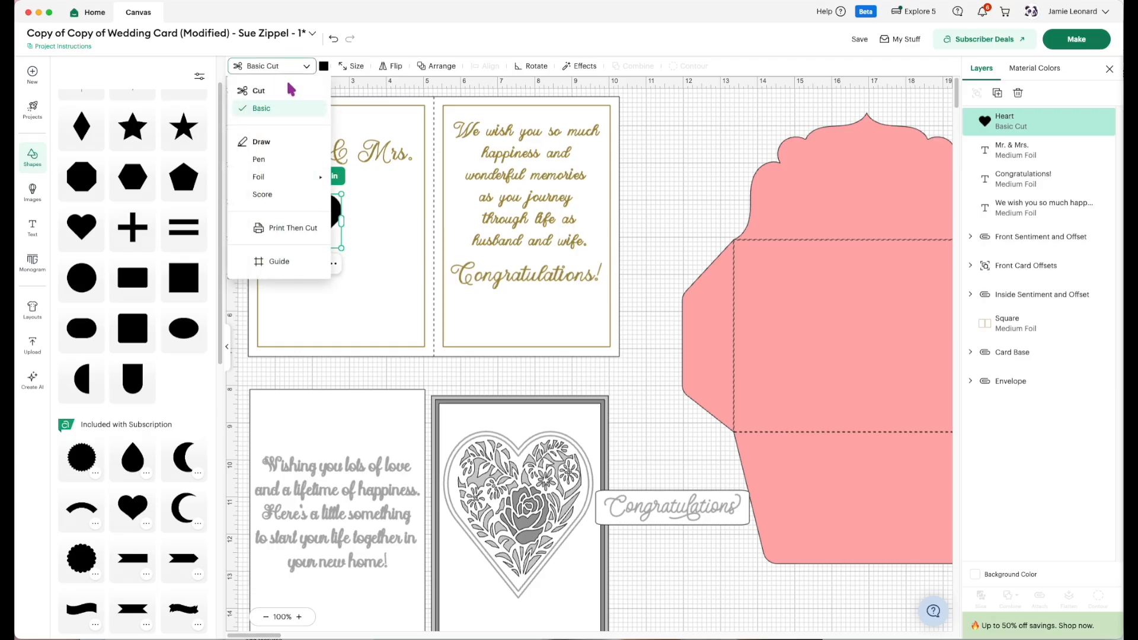
mouse_move(280, 176)
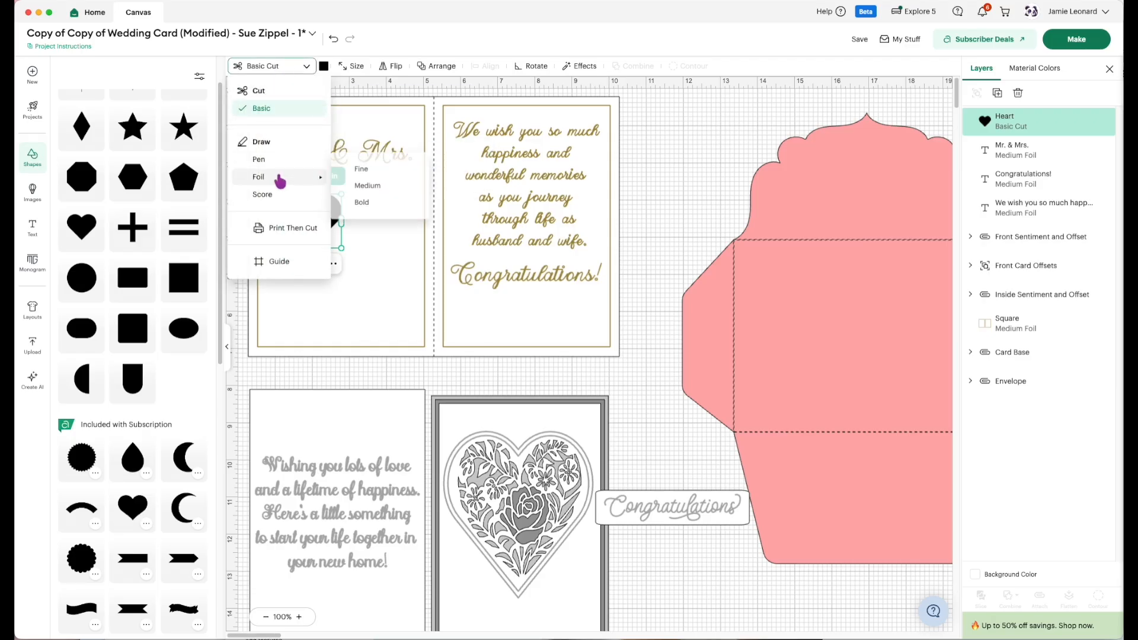
left_click(341, 187)
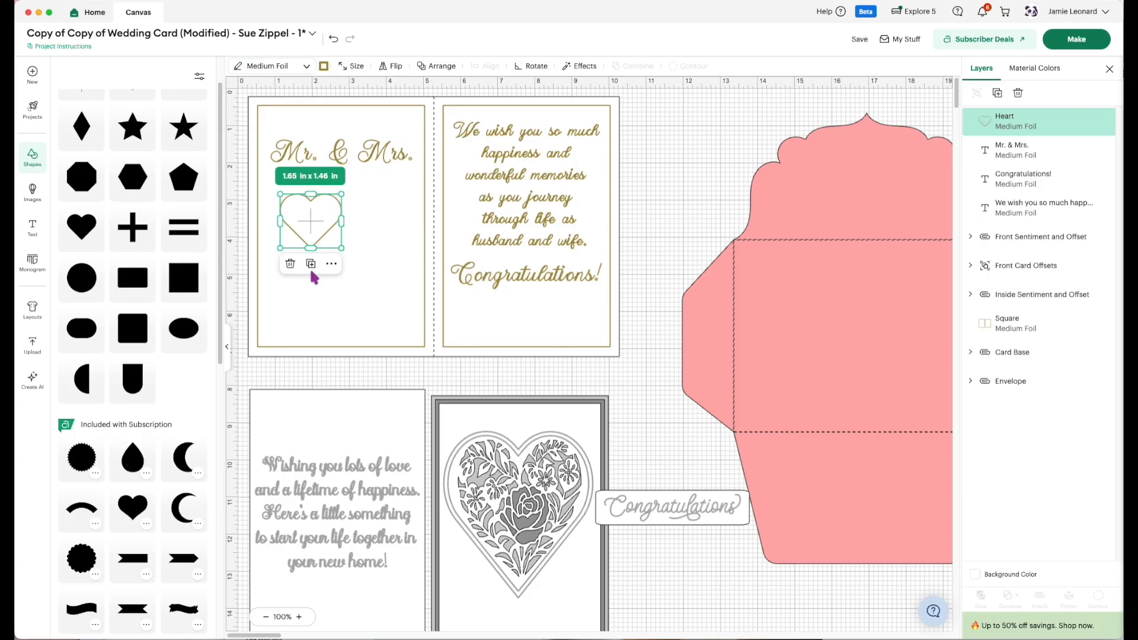
Duplicate the foil heart and place the copy overlapping the original's lower-right side.
left_click(310, 263)
left_click_drag(329, 248, 349, 230)
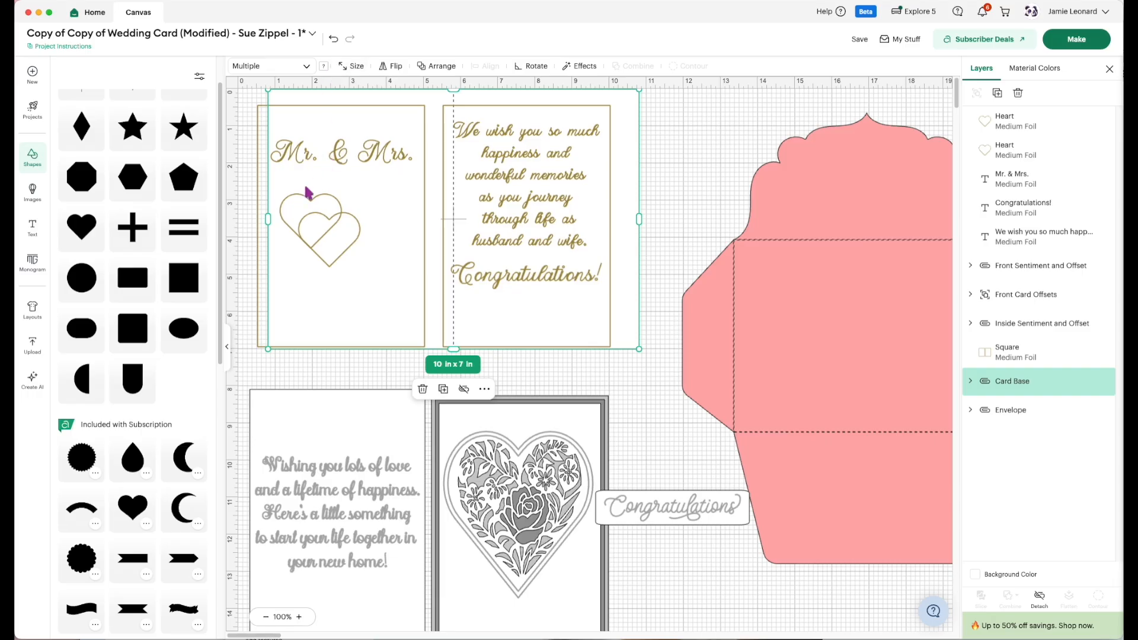
Move the displaced card base back into alignment behind the foil borders.
left_click_drag(309, 327, 290, 331)
left_click(319, 378)
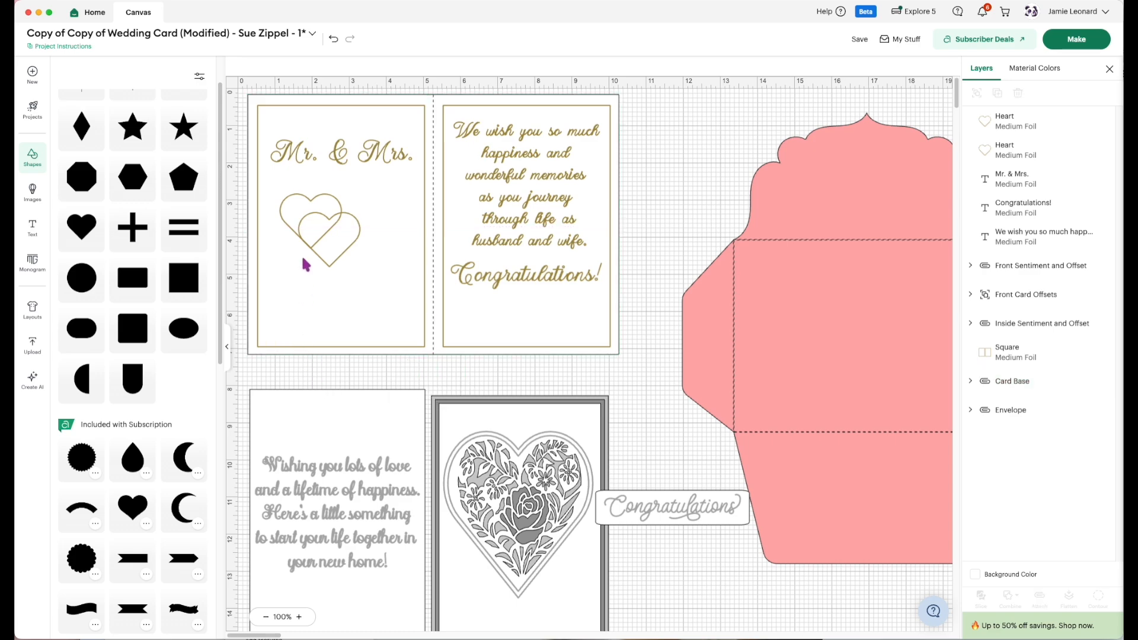
left_click(325, 220)
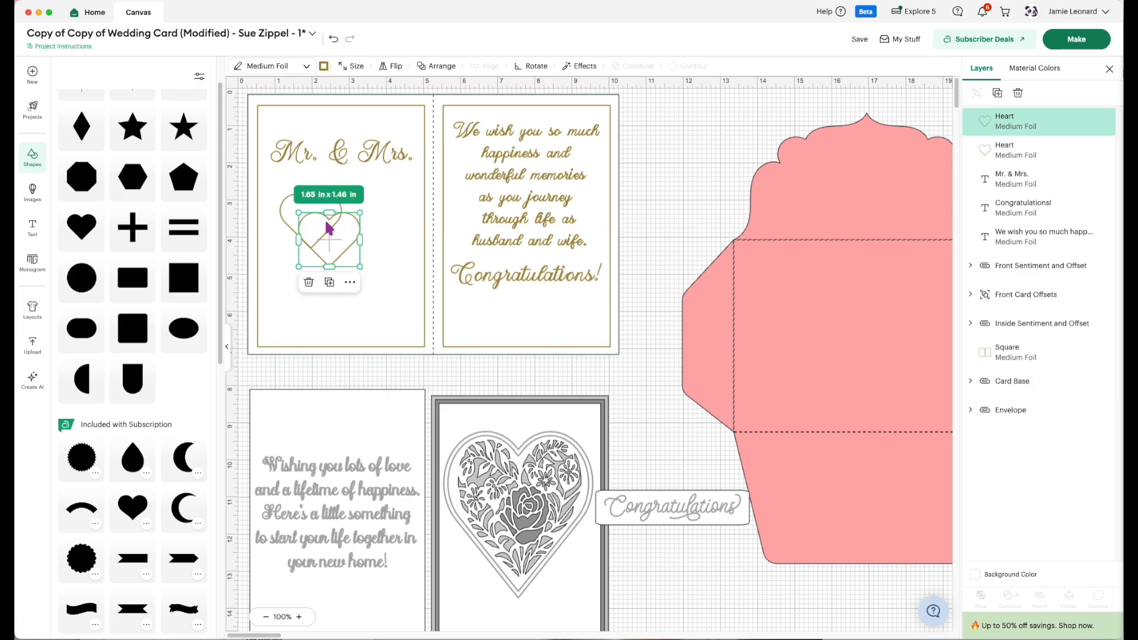
left_click_drag(330, 246, 331, 245)
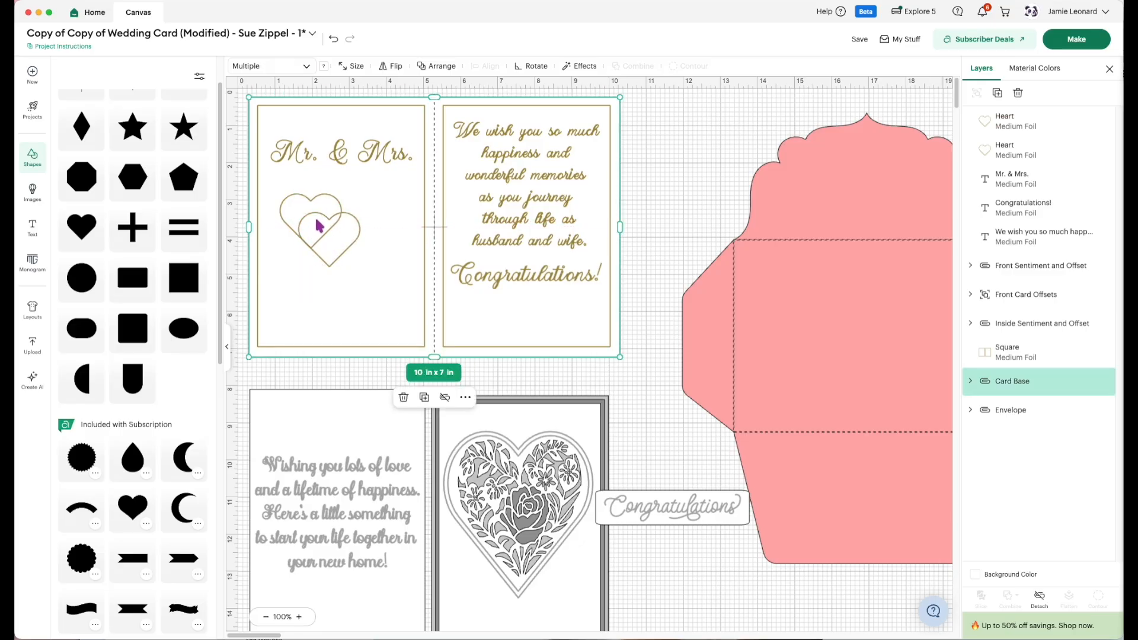
Move the second heart so it overlaps only the first heart's right edge, and attach the two hearts together.
left_click_drag(330, 222, 358, 216)
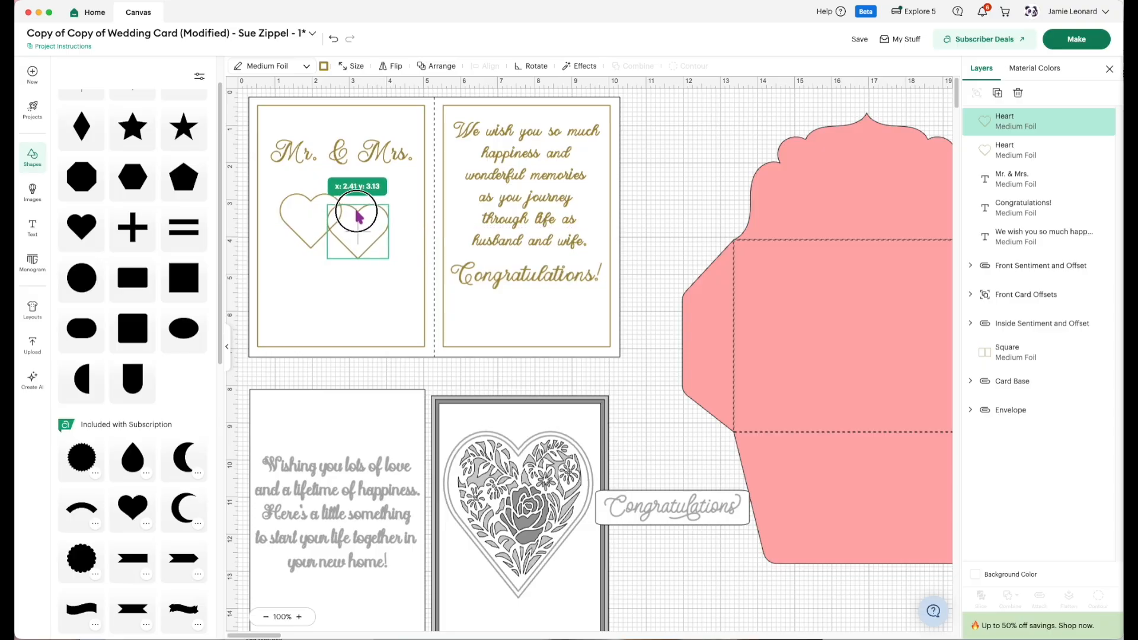
left_click_drag(358, 216, 356, 218)
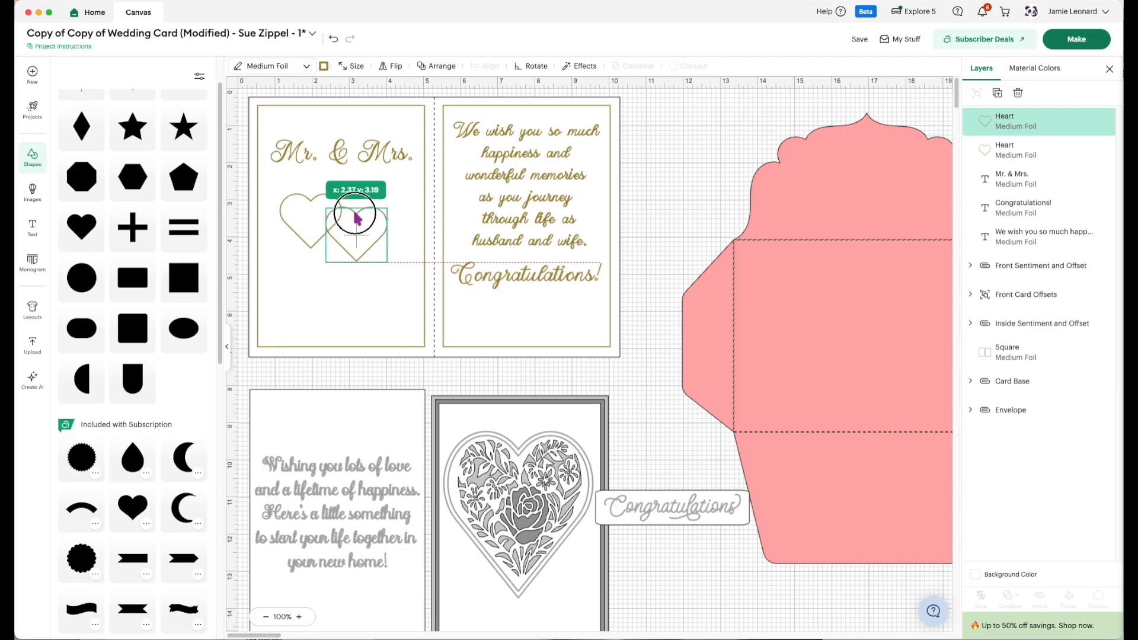
left_click_drag(357, 218, 356, 218)
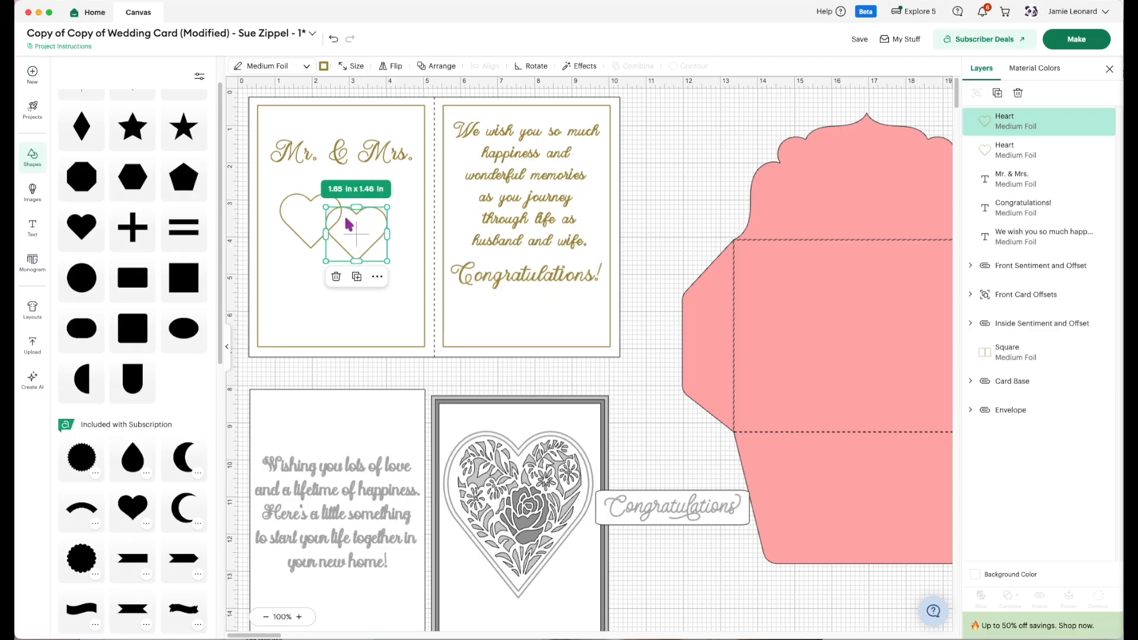
left_click(309, 204, "shift")
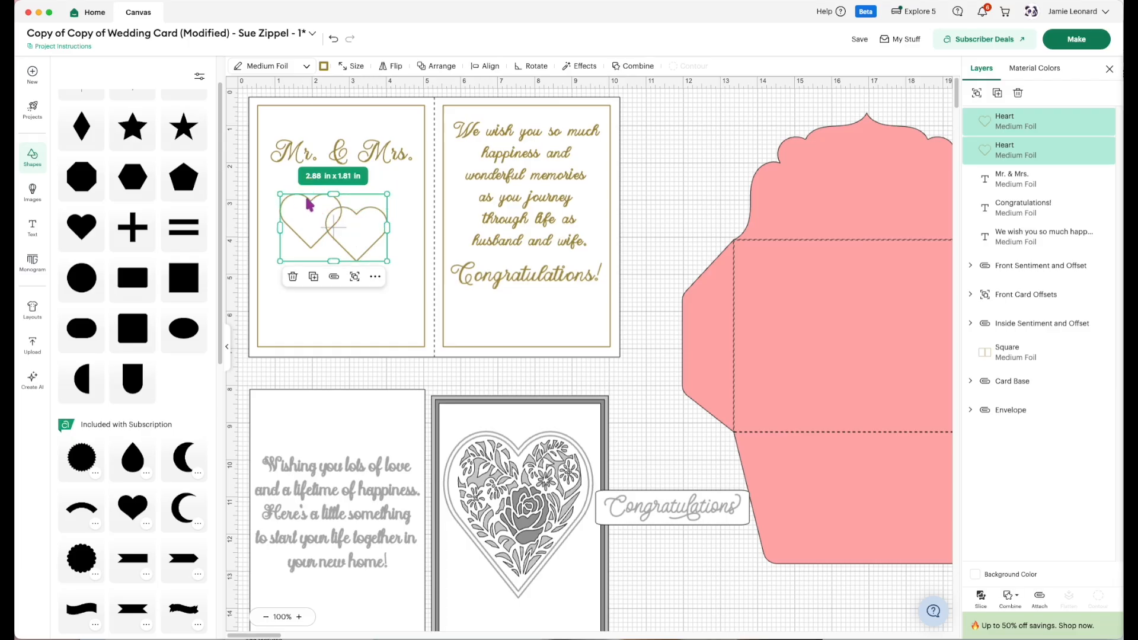
left_click(1038, 599)
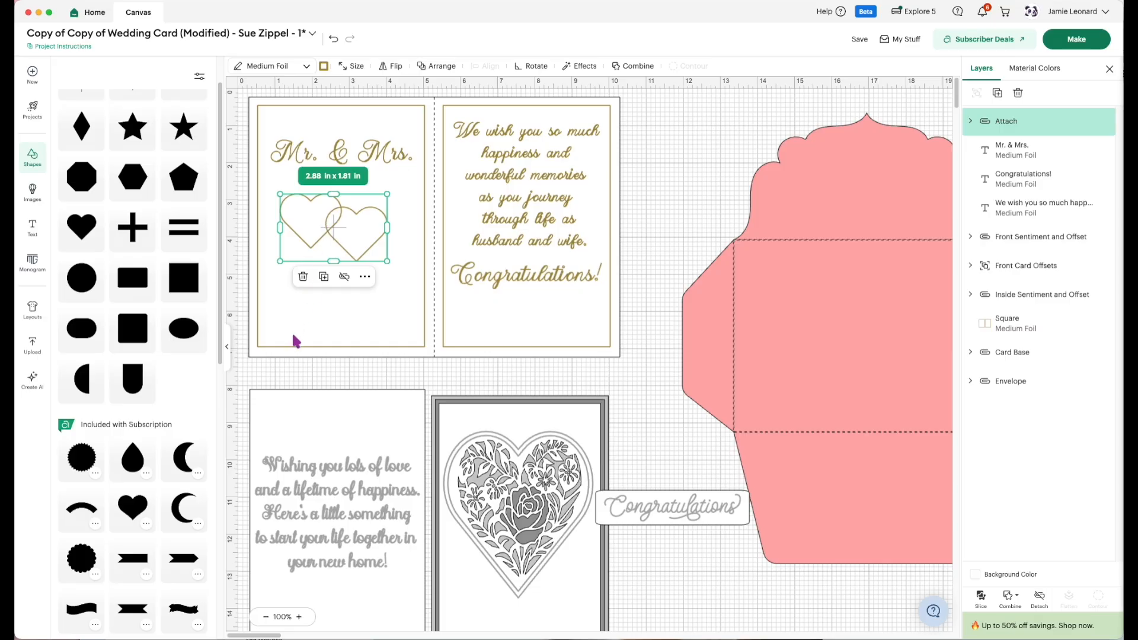
Search the image library for "flowers".
left_click(34, 198)
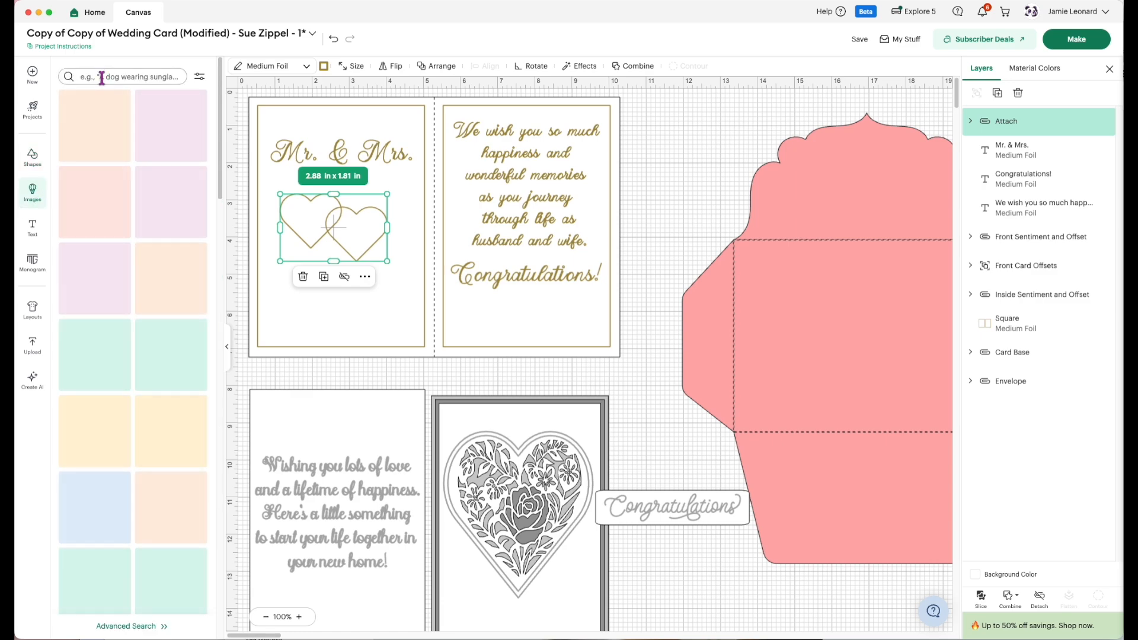
left_click(101, 76)
type("flowers")
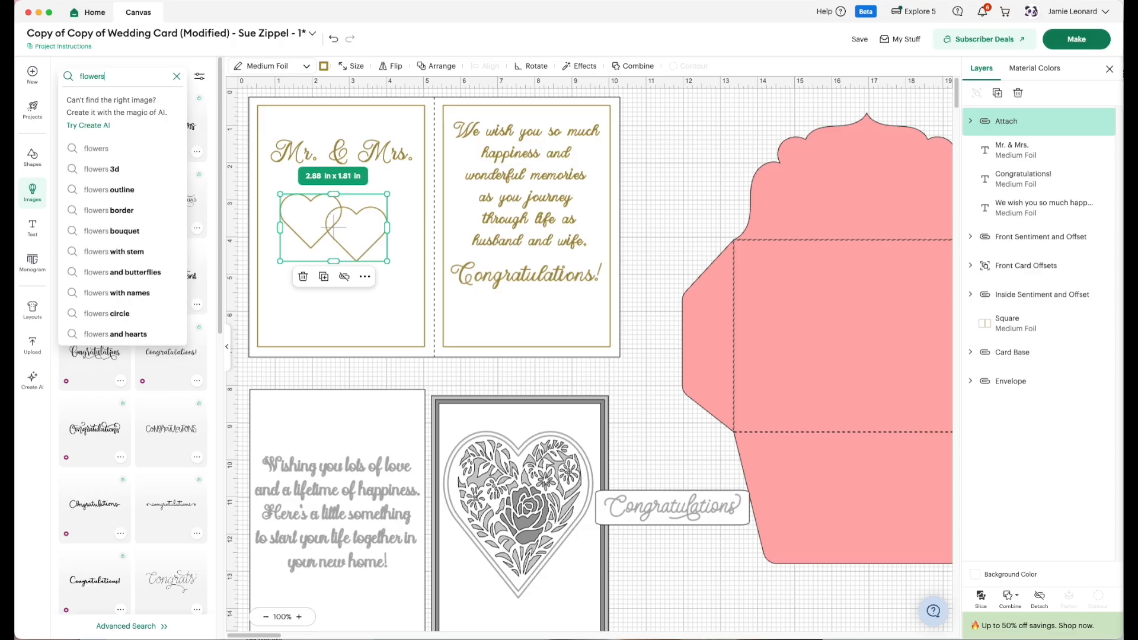
key("Return")
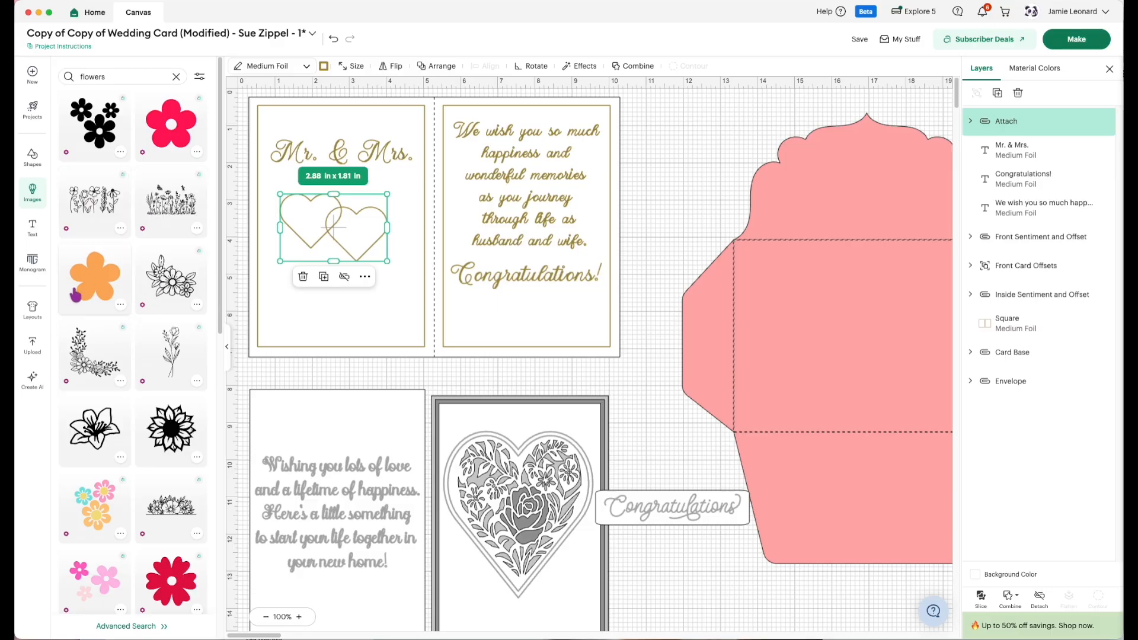
Open the advanced search for the flower images, restrict the results to the Draw operation type, and browse them.
left_click(121, 629)
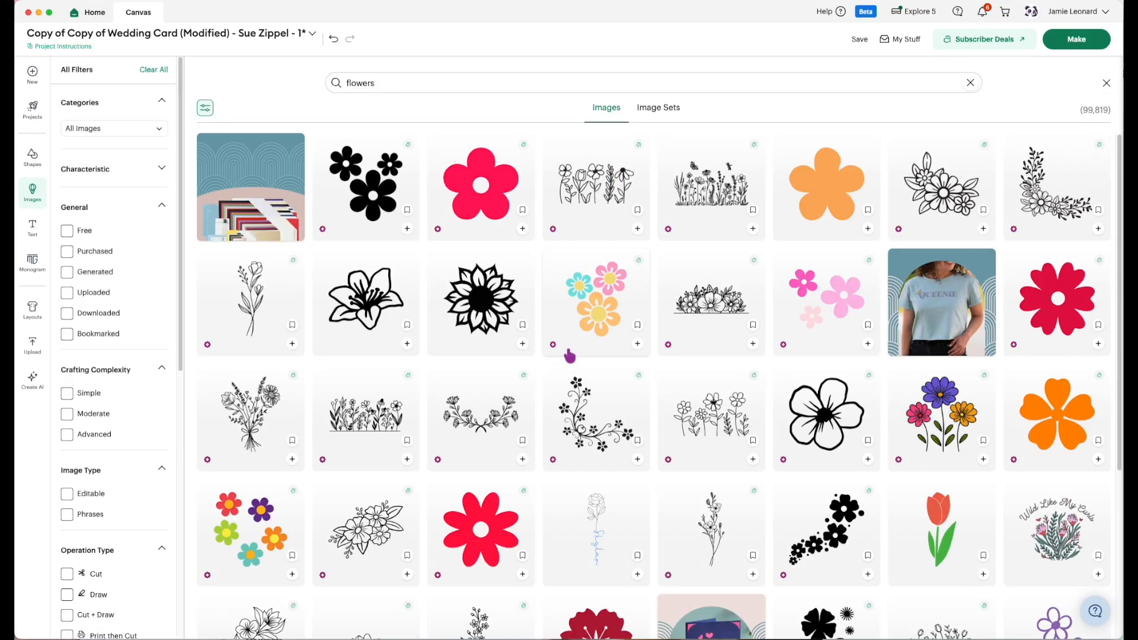
scroll(580, 367, "down", 1)
scroll(578, 373, "down", 5)
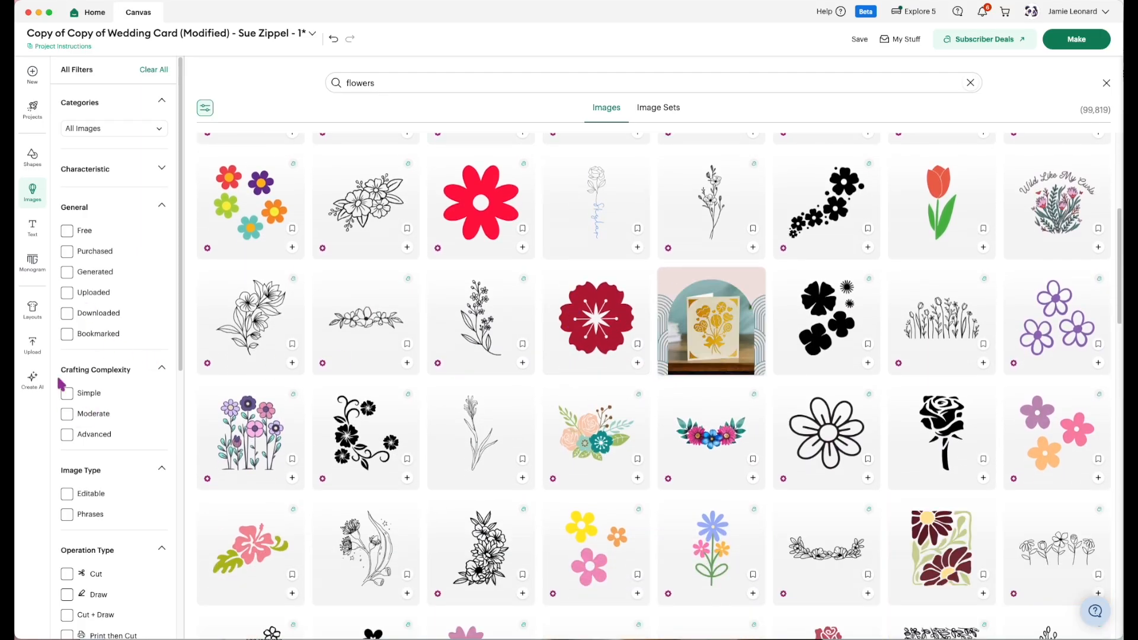
scroll(74, 380, "down", 3)
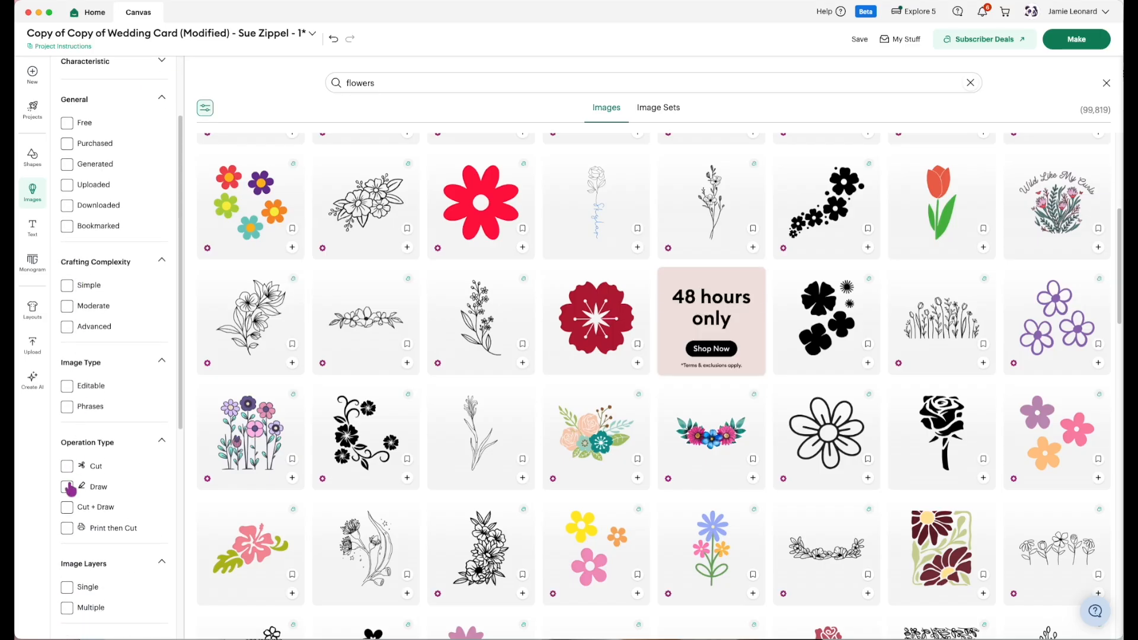
left_click(67, 488)
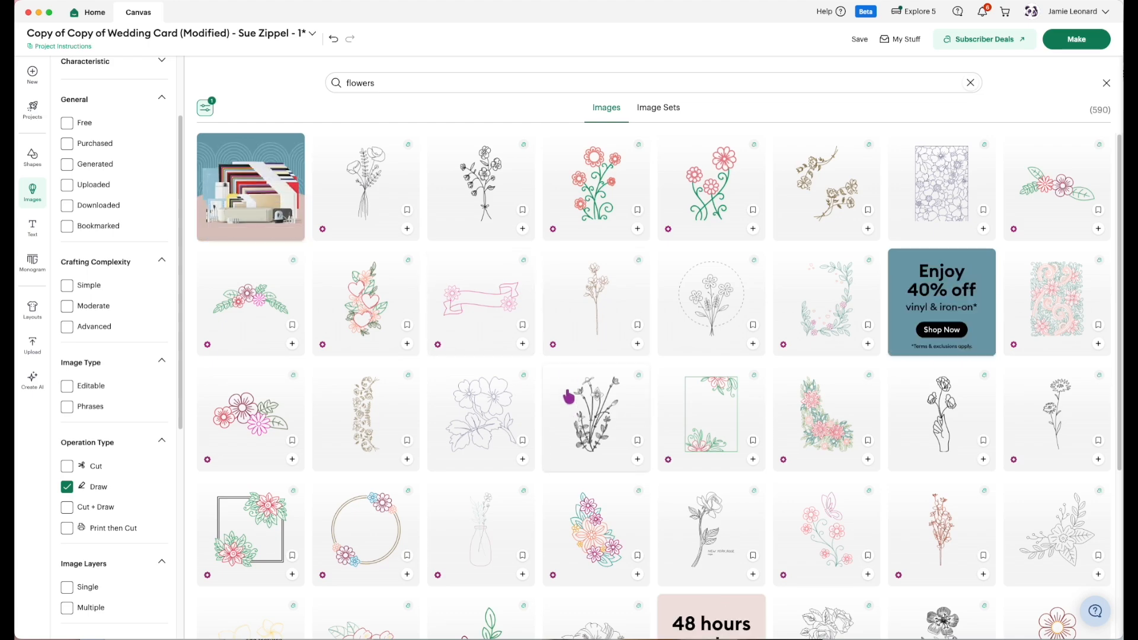
scroll(568, 398, "down", 6)
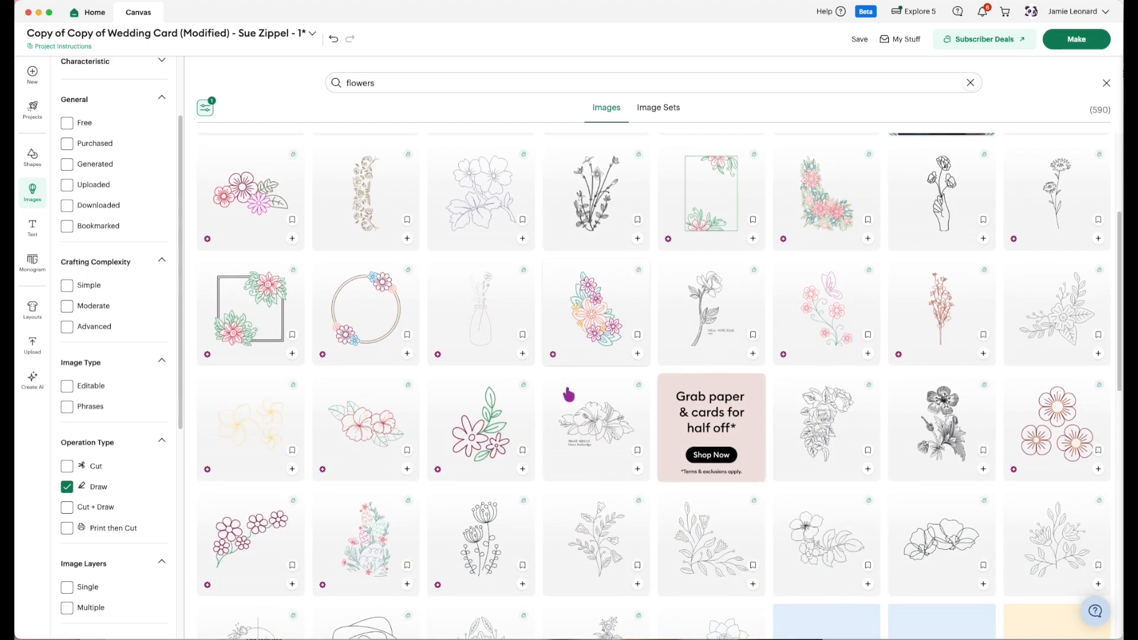
Find the horizontal flower flourish with a dark pink bloom and curling green vines on both sides, and add it to the canvas.
scroll(568, 391, "down", 2)
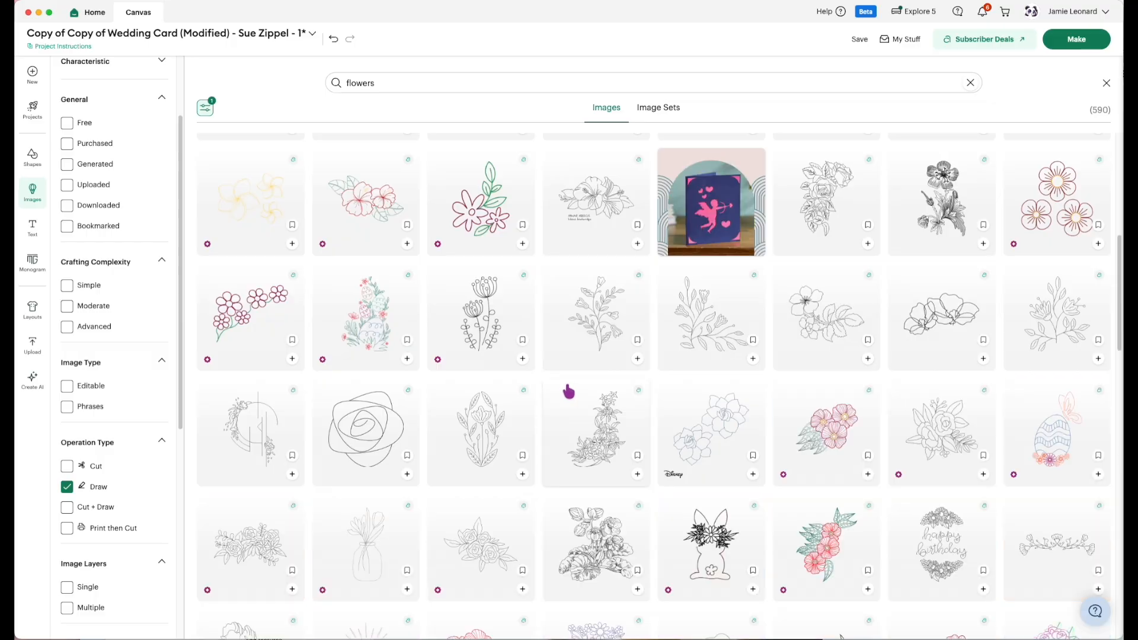
scroll(571, 388, "down", 3)
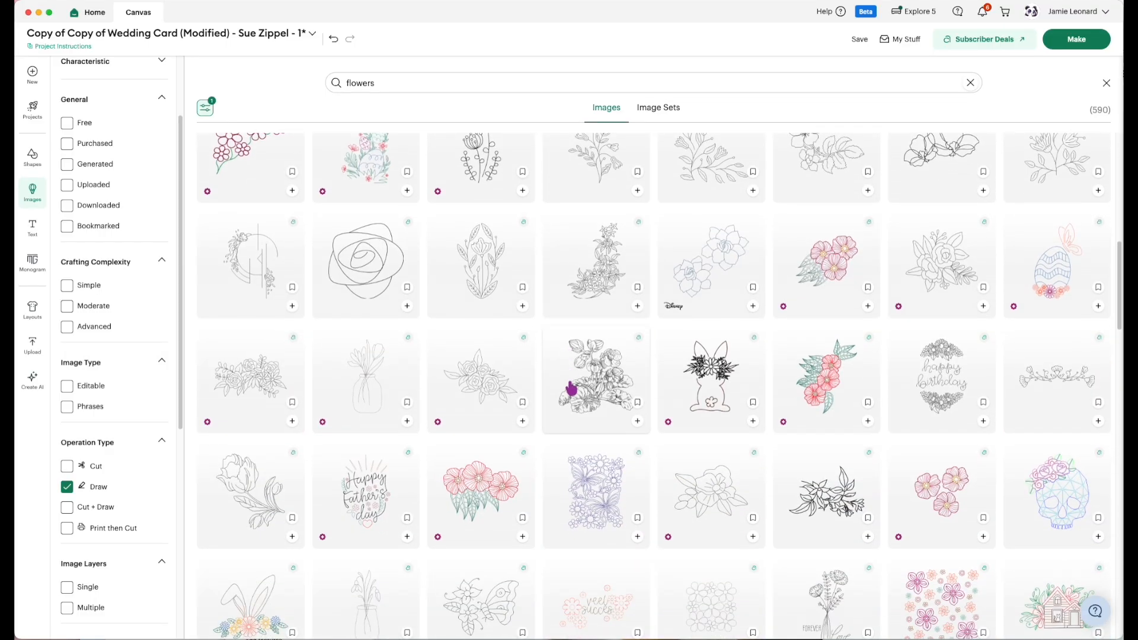
scroll(571, 389, "down", 2)
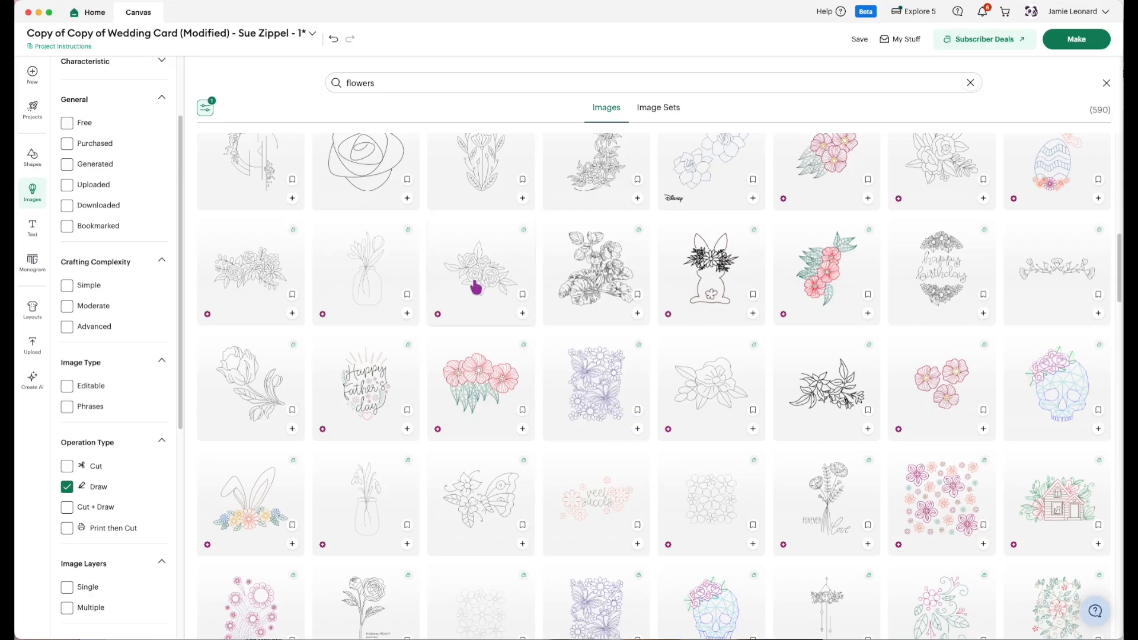
scroll(478, 297, "down", 5)
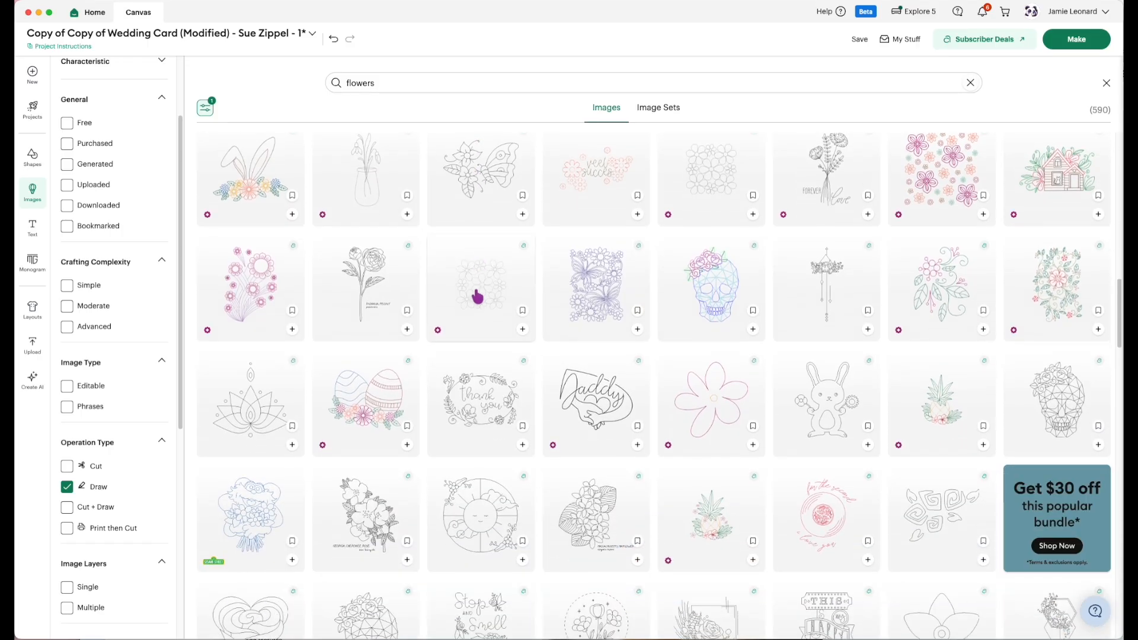
scroll(478, 297, "down", 2)
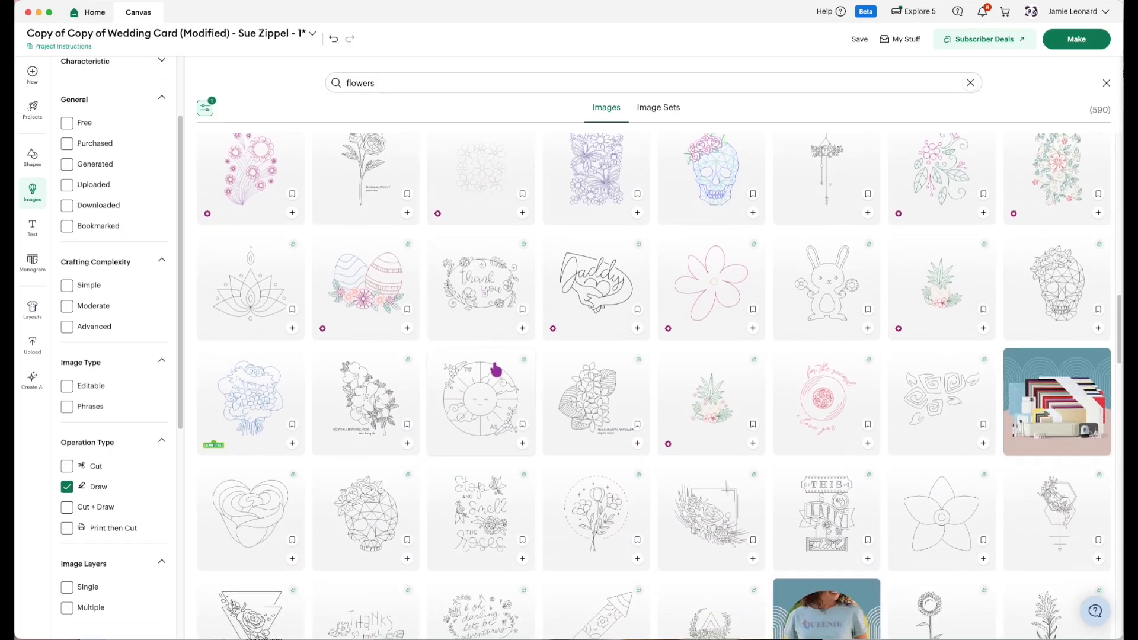
scroll(494, 369, "down", 2)
scroll(494, 369, "down", 2)
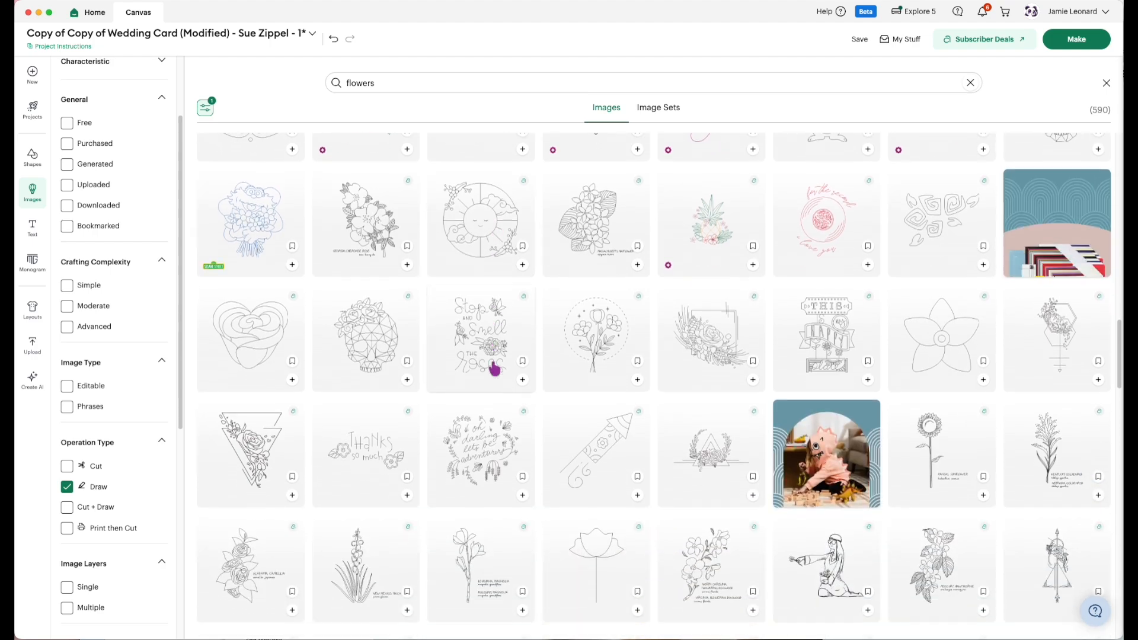
scroll(494, 369, "down", 5)
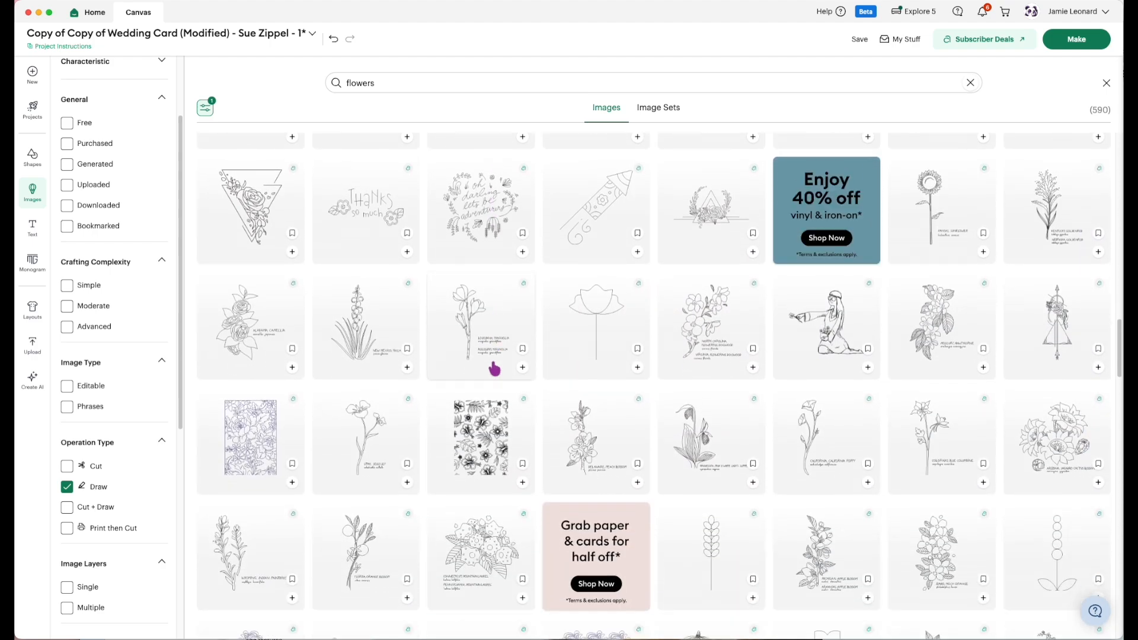
scroll(491, 367, "down", 4)
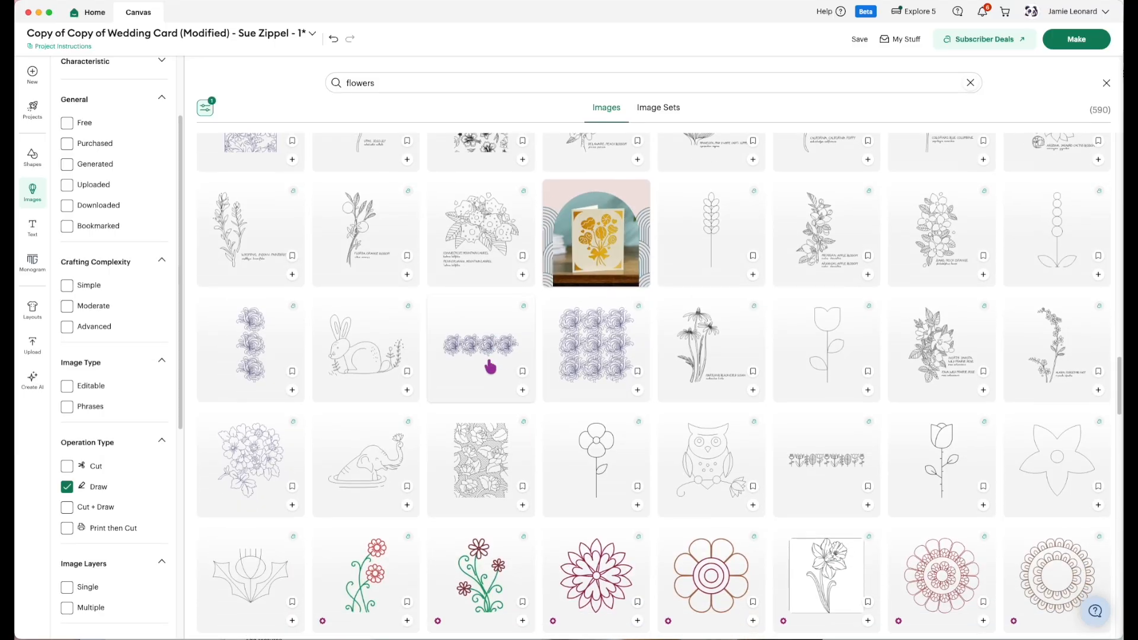
scroll(489, 365, "down", 5)
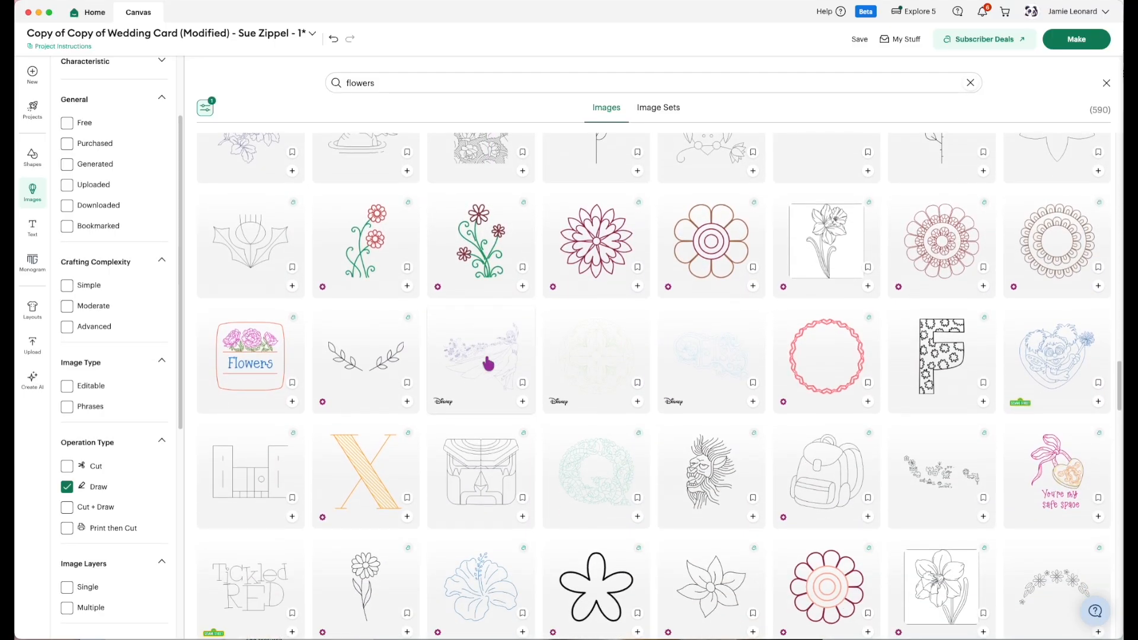
scroll(489, 362, "down", 5)
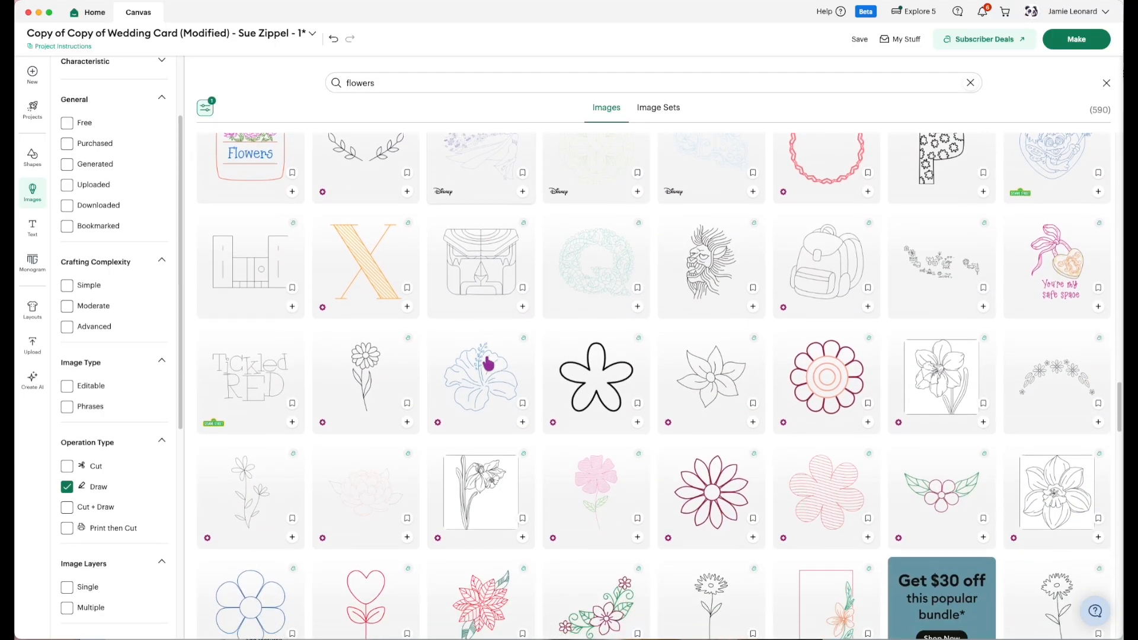
scroll(489, 363, "down", 6)
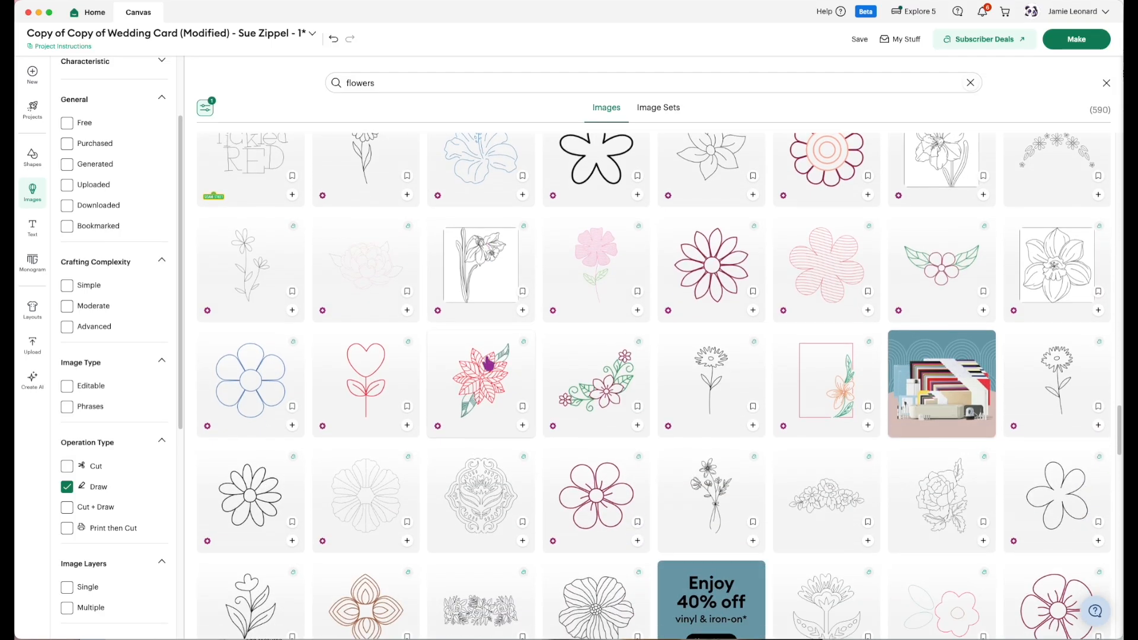
scroll(489, 363, "down", 3)
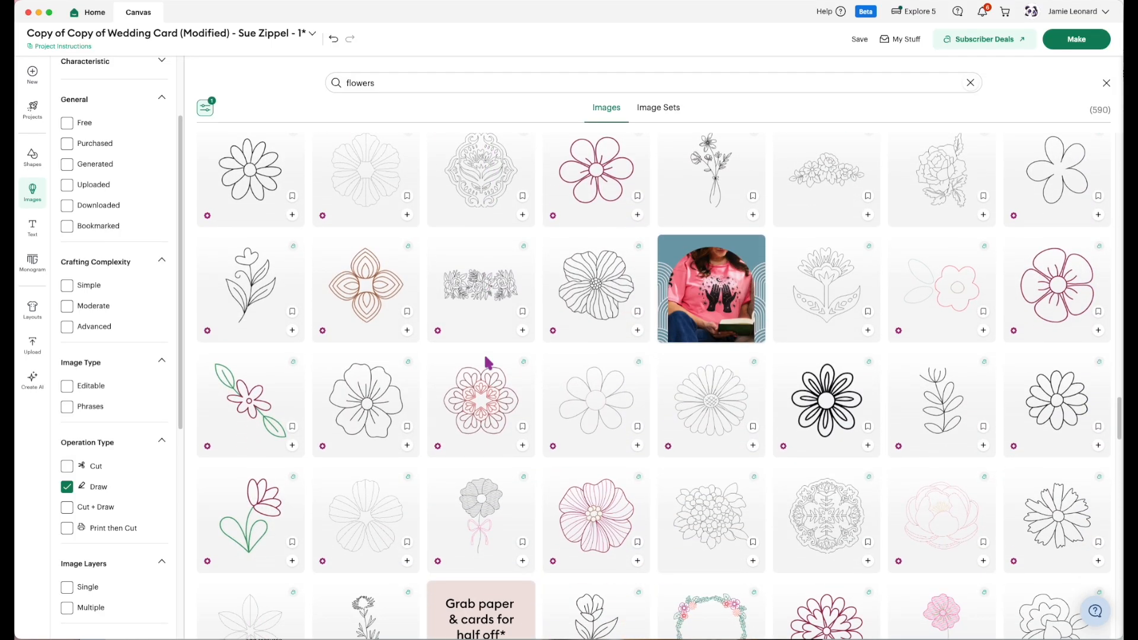
scroll(489, 363, "down", 7)
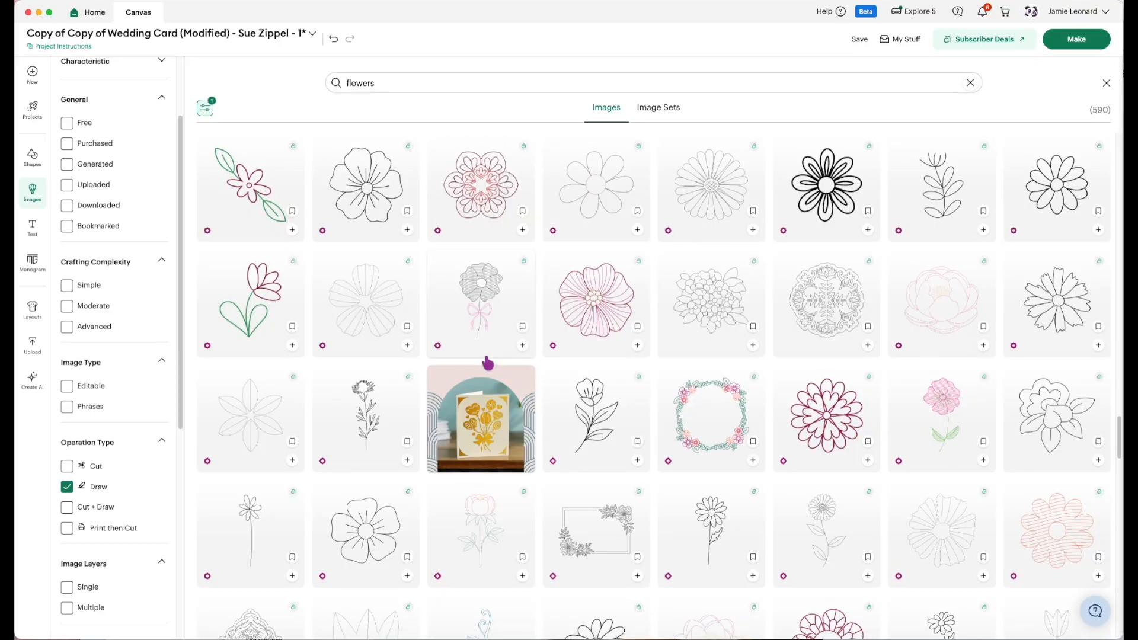
scroll(488, 363, "down", 4)
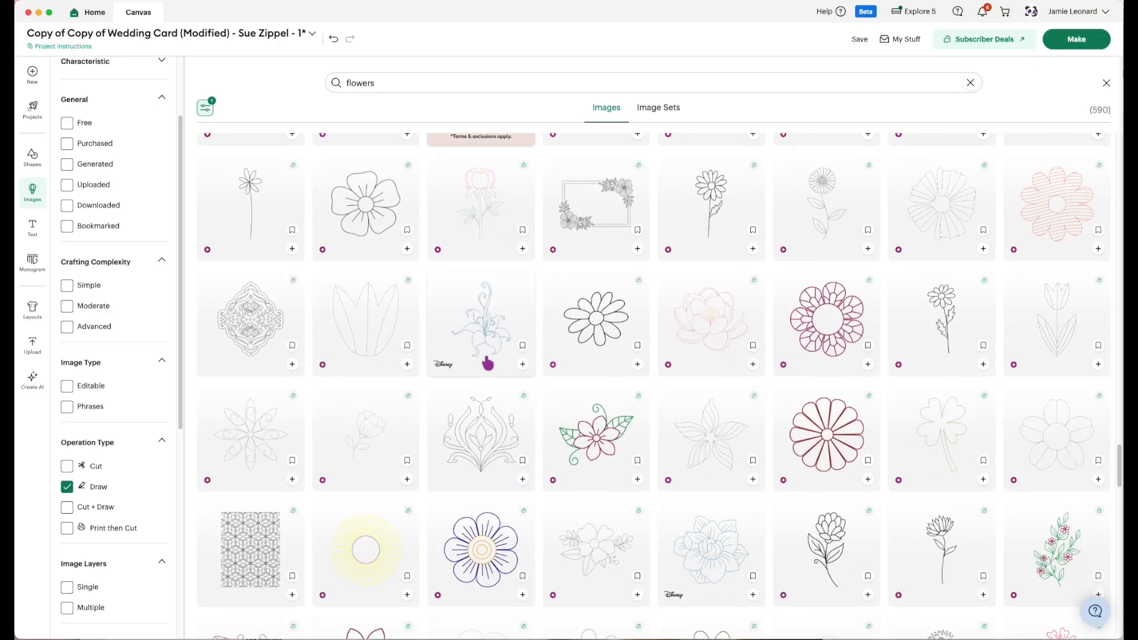
scroll(487, 363, "down", 3)
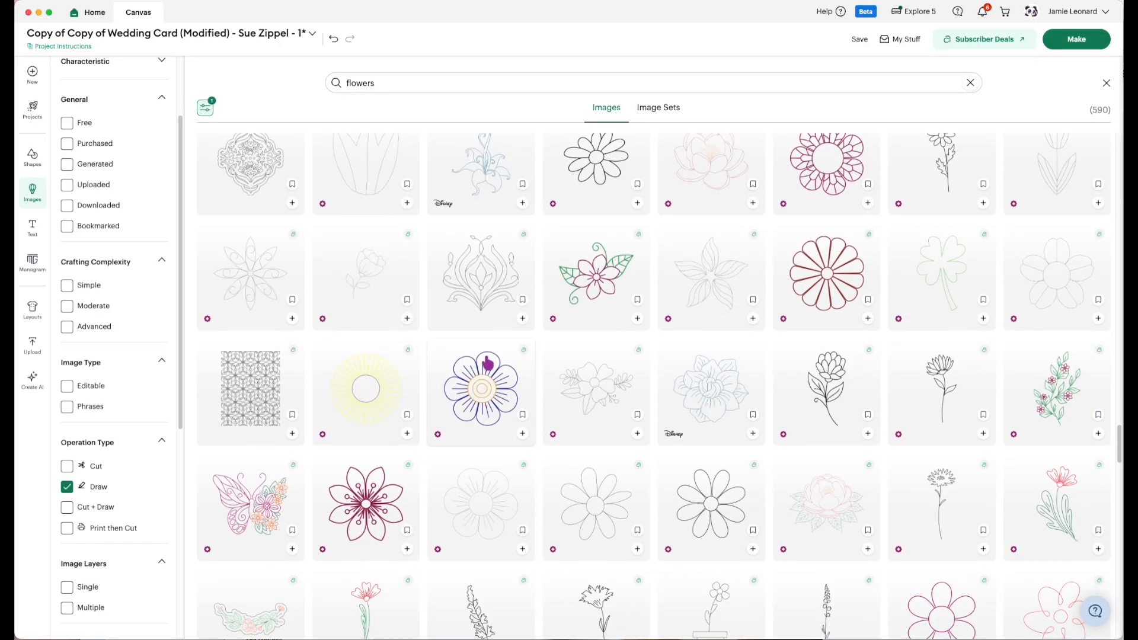
scroll(498, 390, "down", 3)
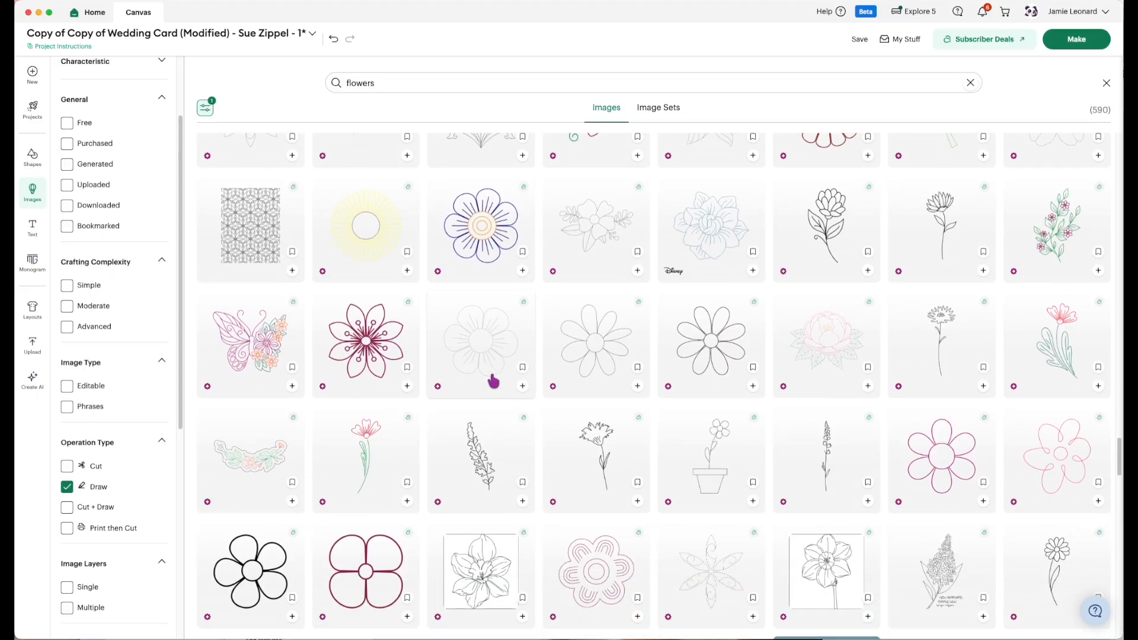
scroll(493, 381, "down", 7)
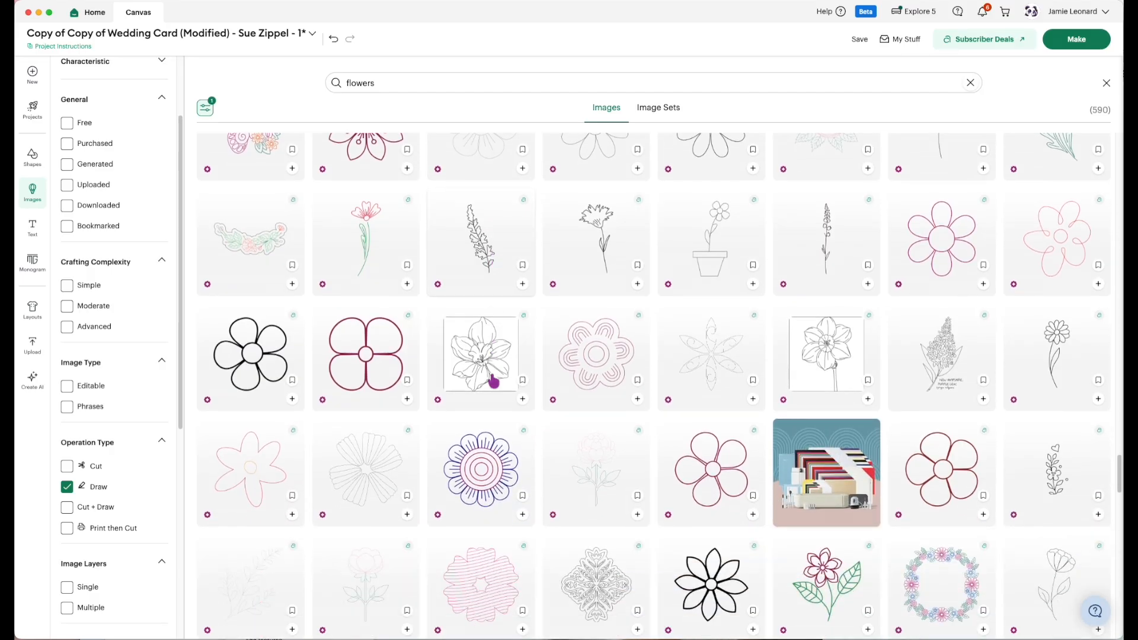
scroll(493, 382, "down", 6)
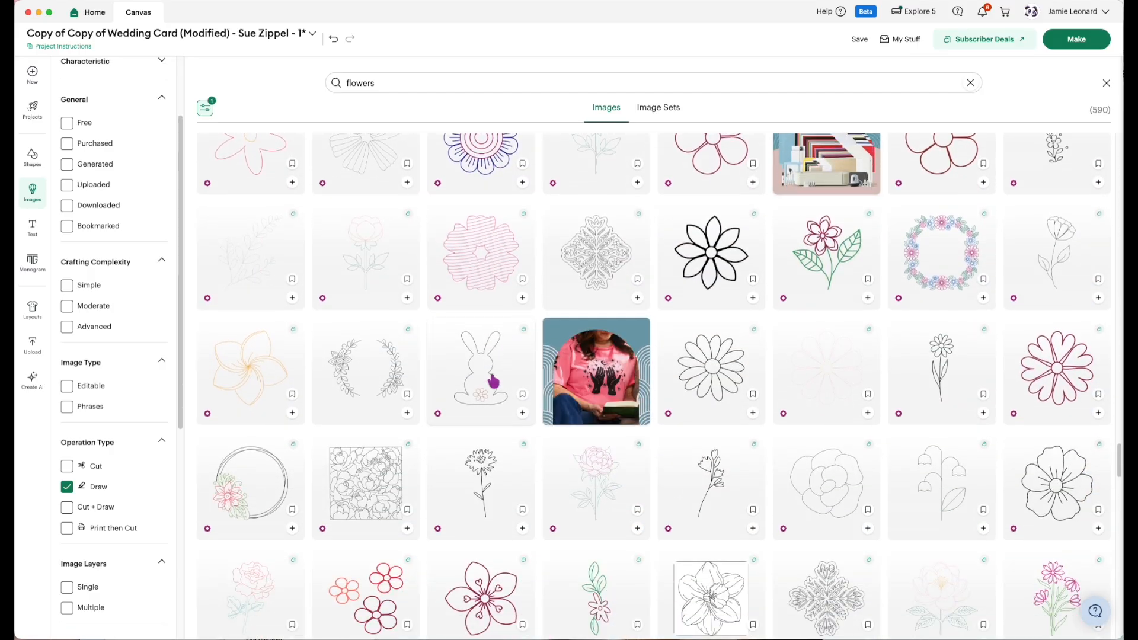
scroll(493, 381, "down", 6)
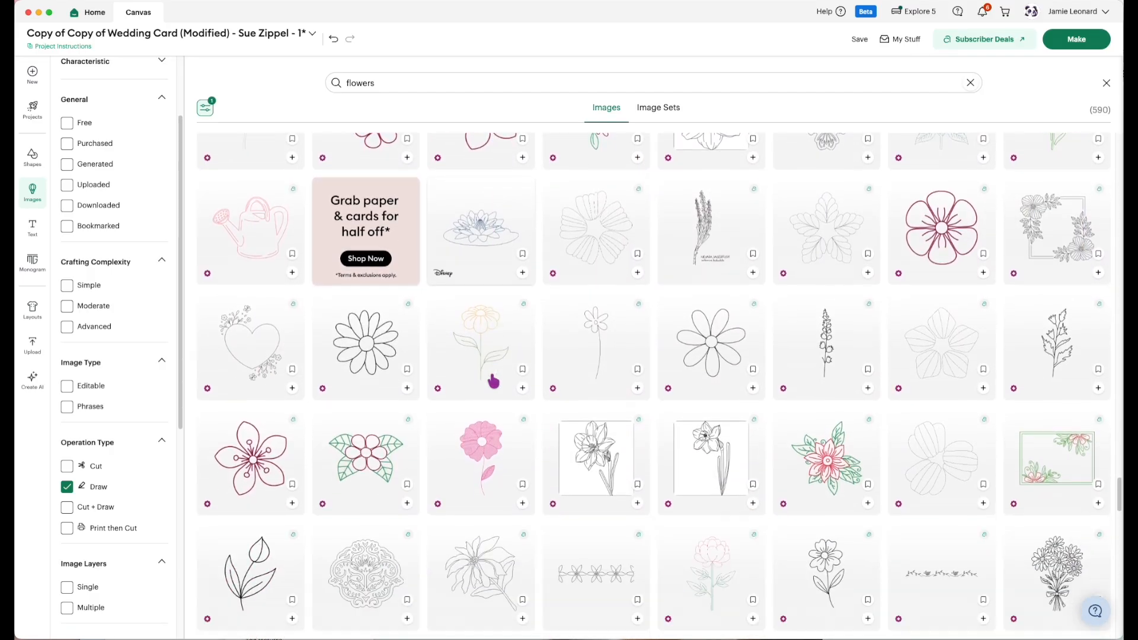
scroll(493, 381, "down", 1)
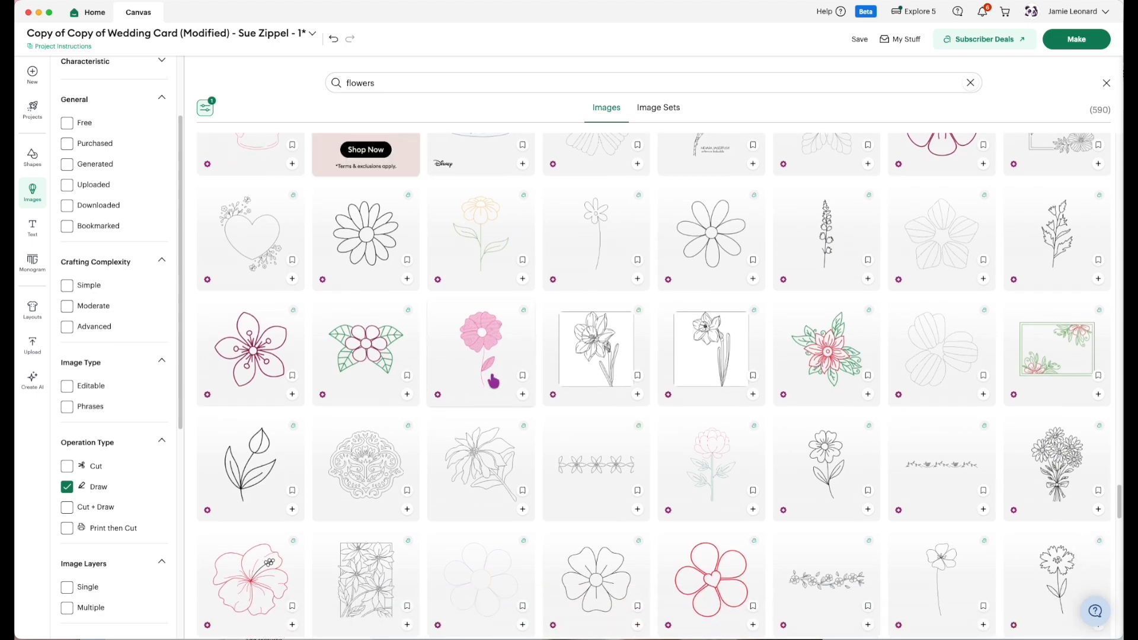
scroll(493, 381, "down", 2)
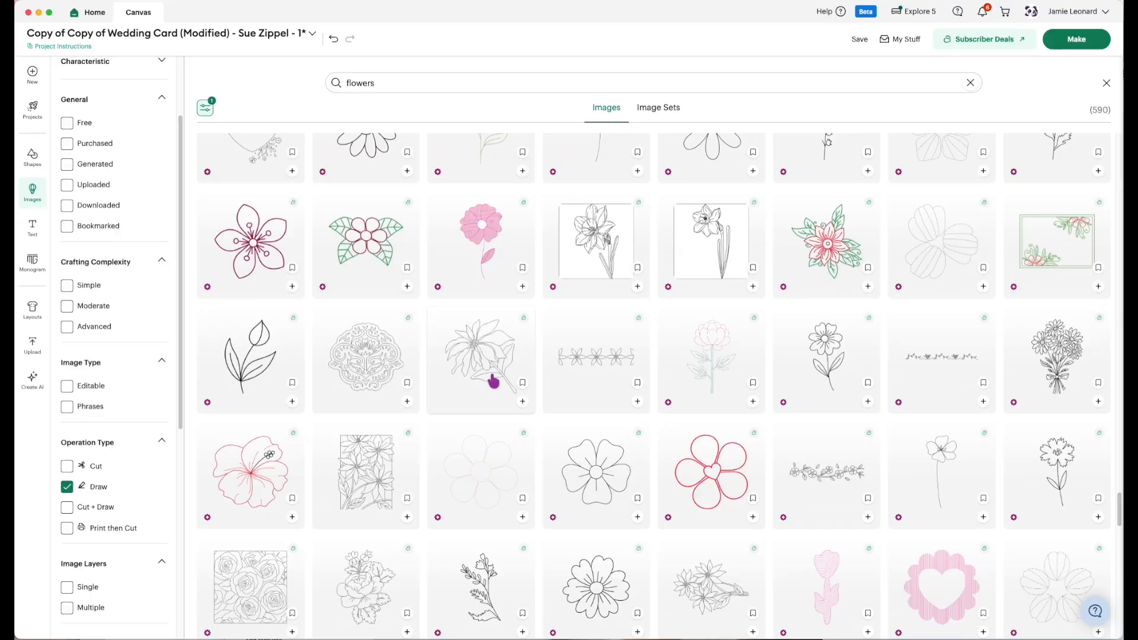
scroll(493, 381, "down", 3)
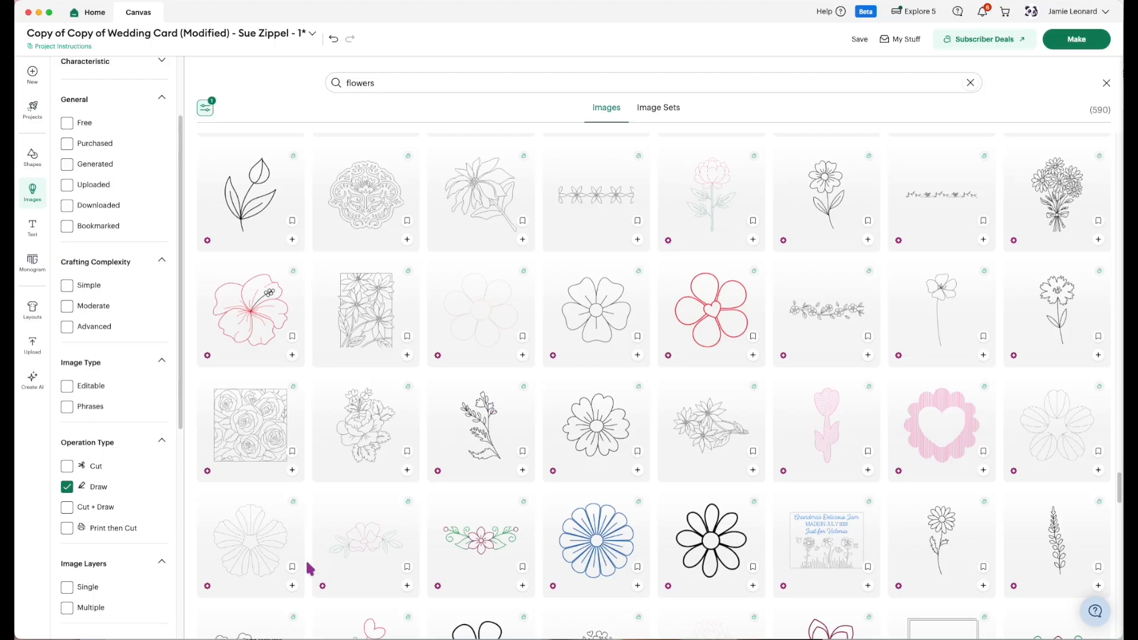
scroll(332, 569, "down", 4)
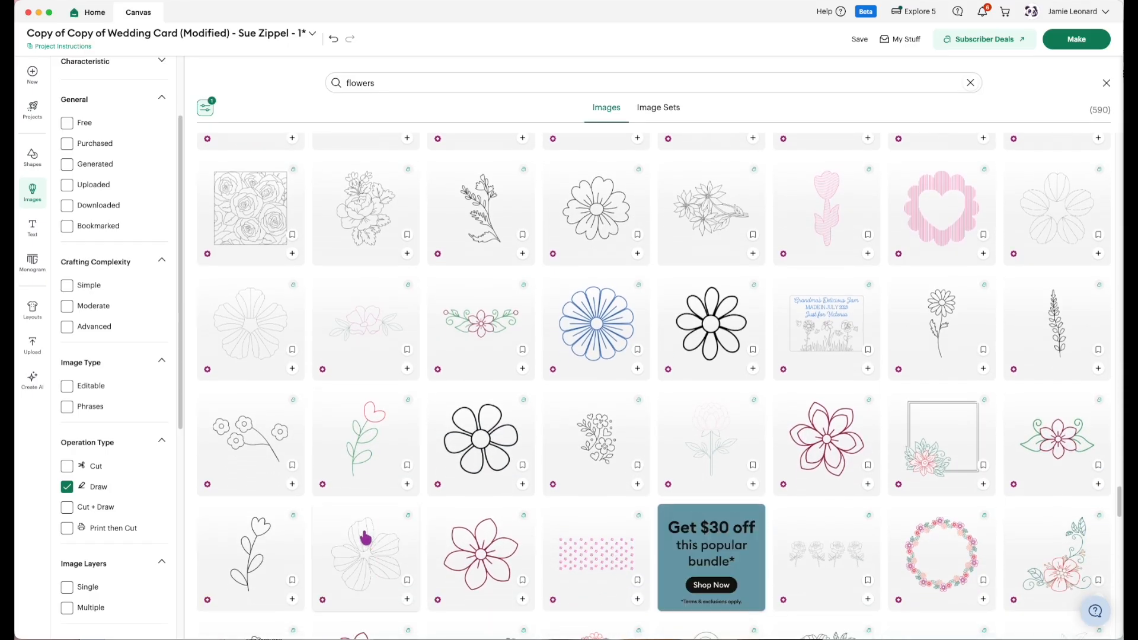
scroll(365, 538, "down", 2)
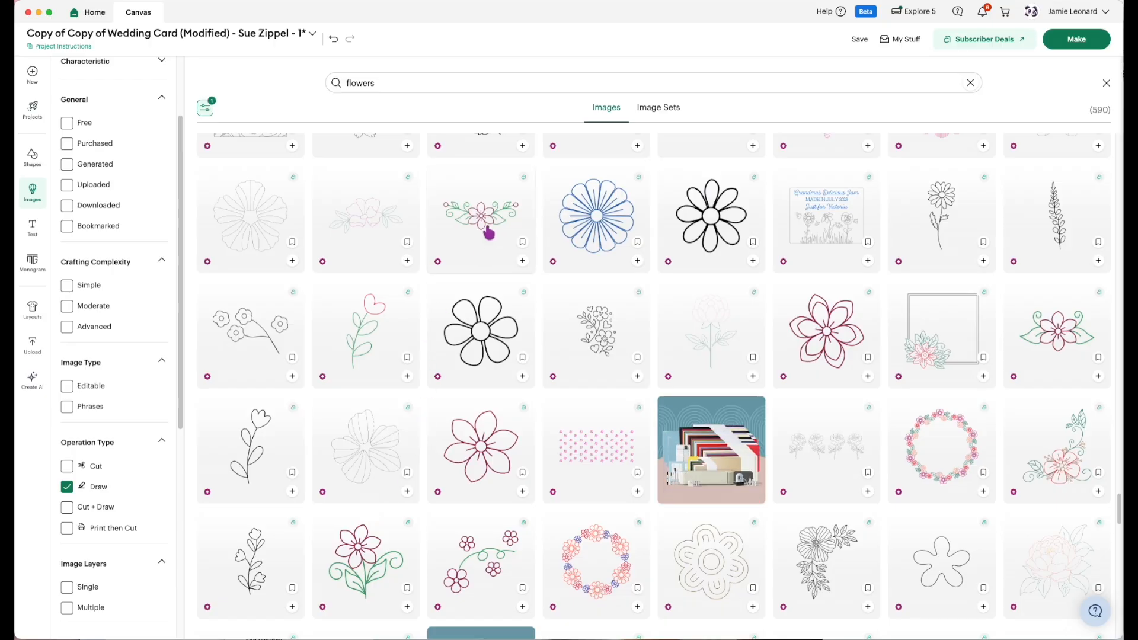
left_click(522, 261)
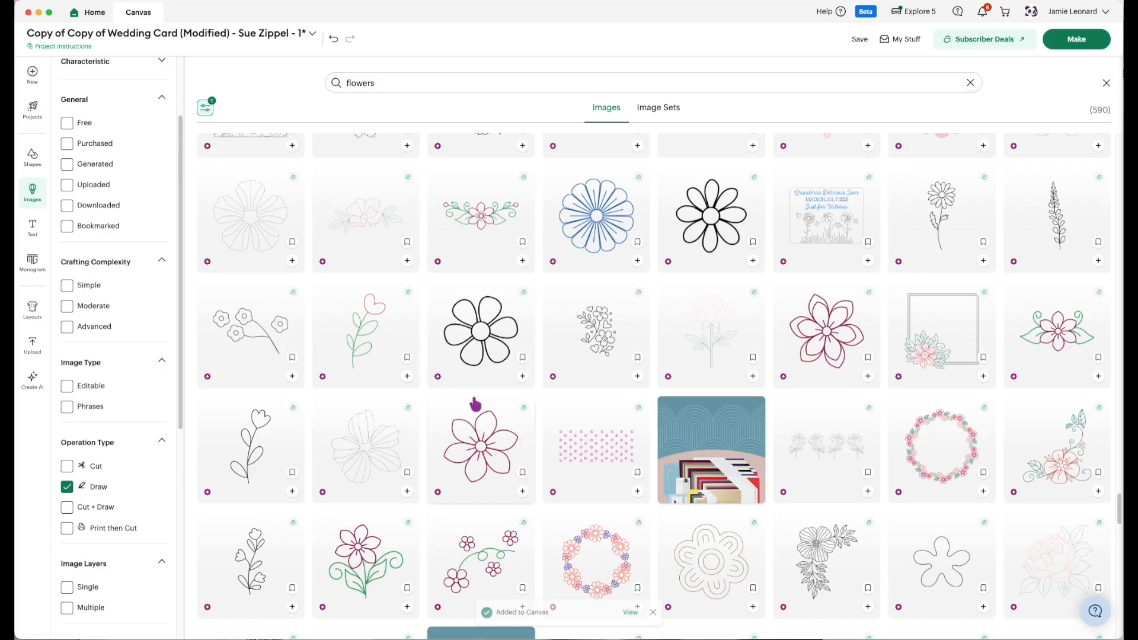
Browse the remaining Draw-type flower images for further decorations, and return to the first results to look through them again.
scroll(474, 409, "down", 2)
scroll(475, 404, "down", 5)
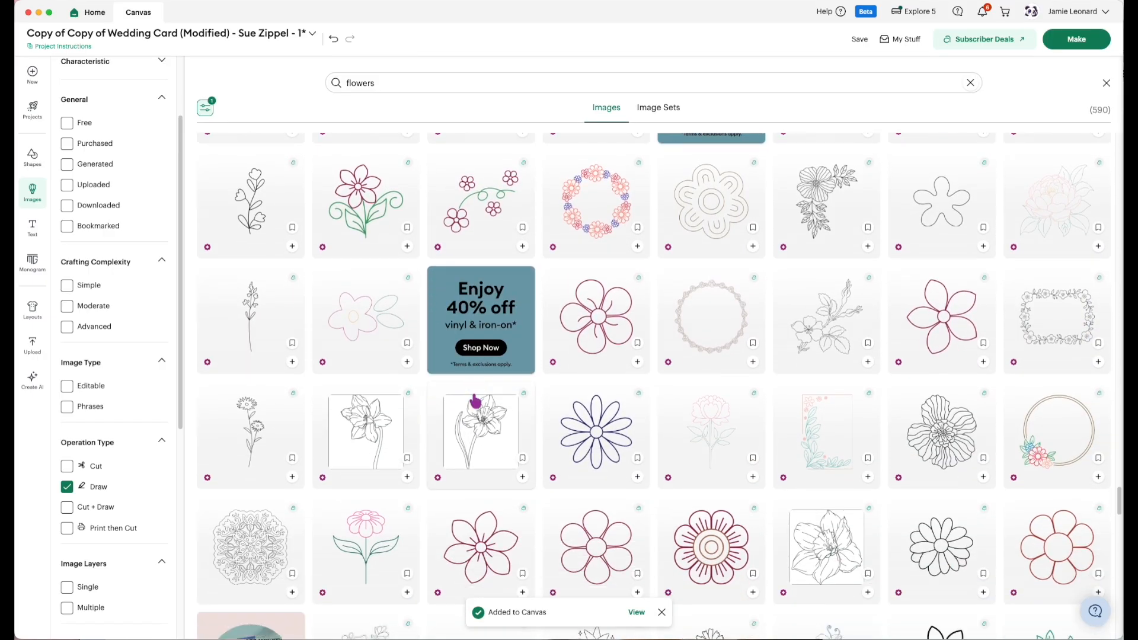
scroll(476, 402, "down", 4)
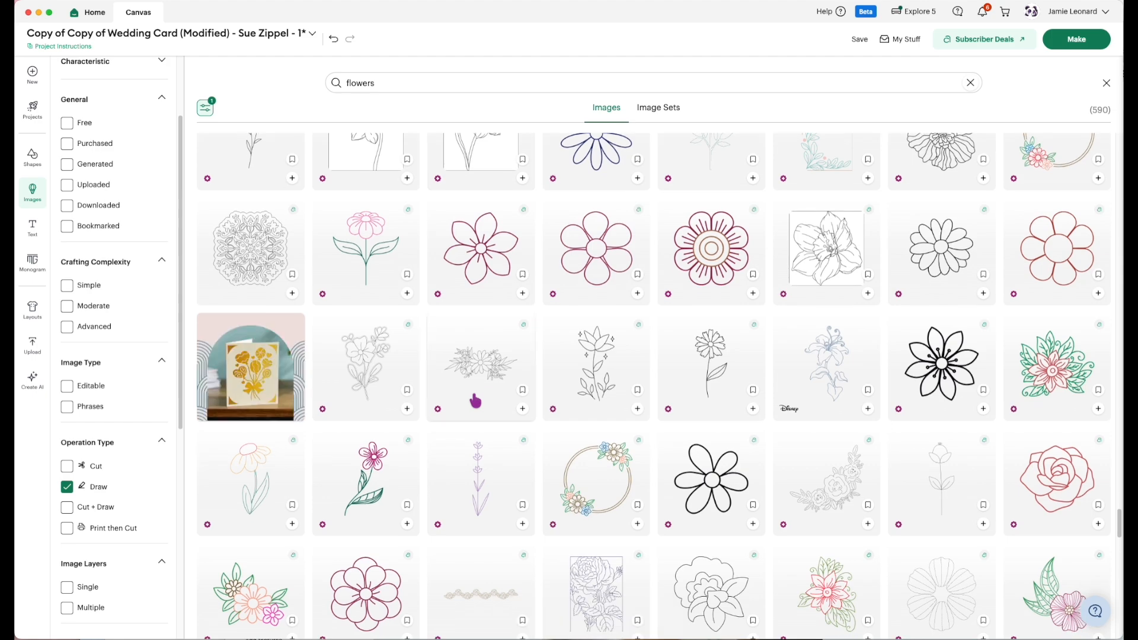
scroll(476, 402, "down", 4)
scroll(476, 402, "down", 5)
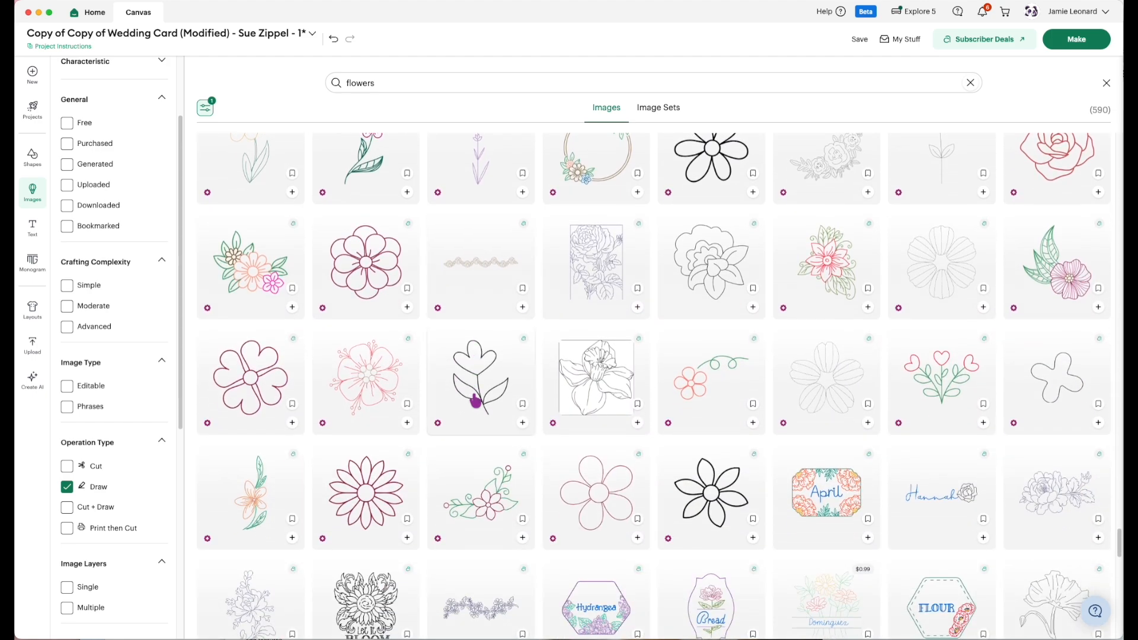
scroll(476, 400, "down", 5)
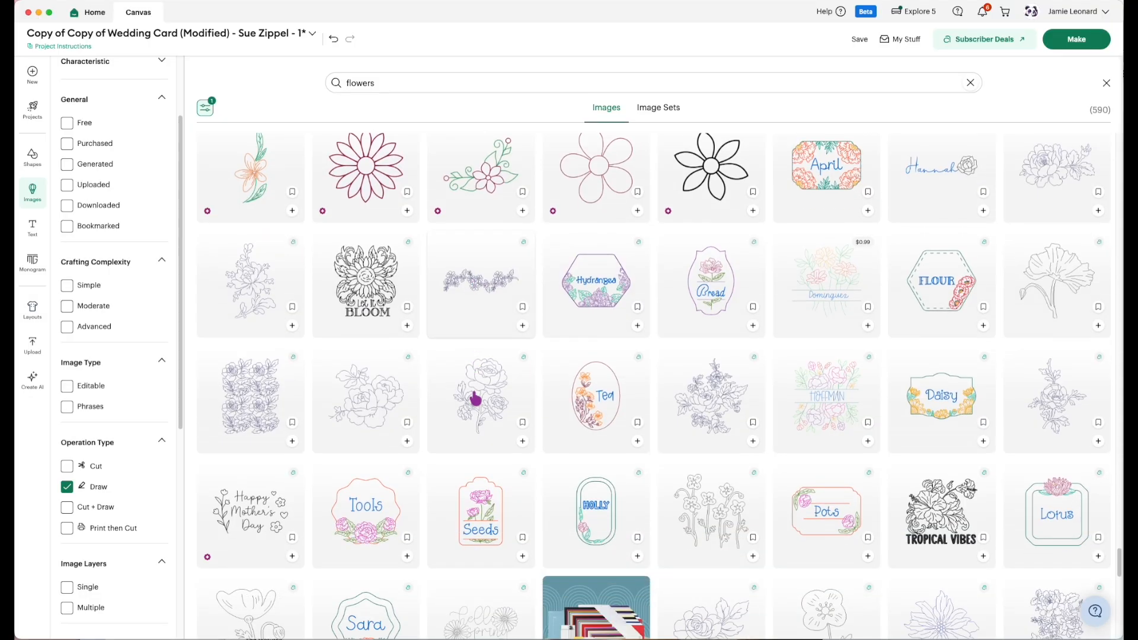
scroll(476, 400, "down", 3)
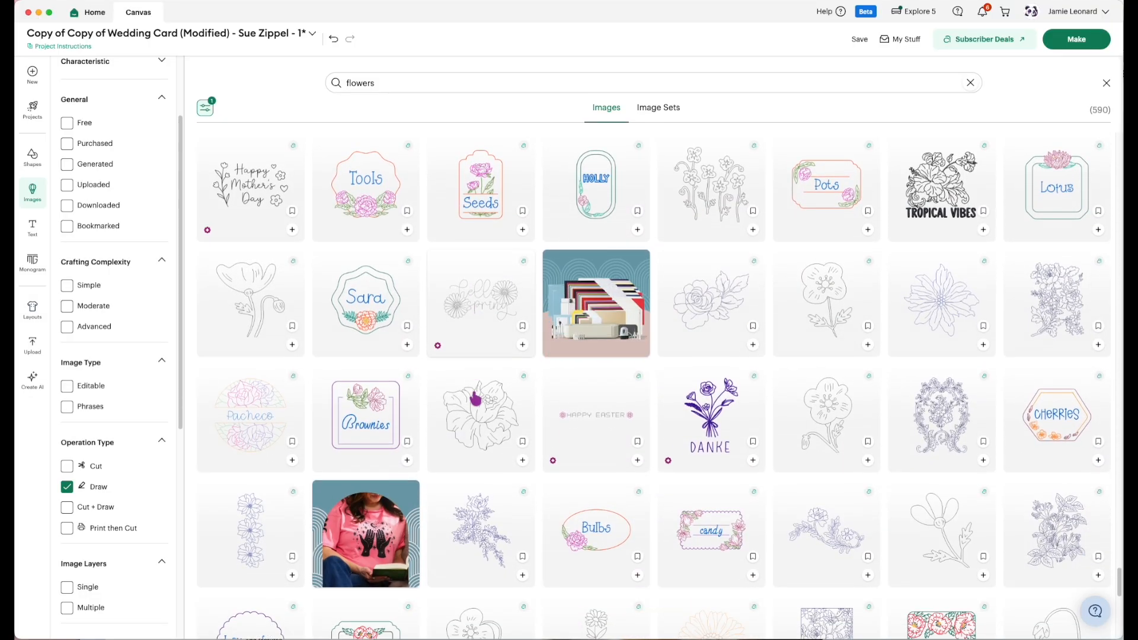
scroll(476, 398, "down", 3)
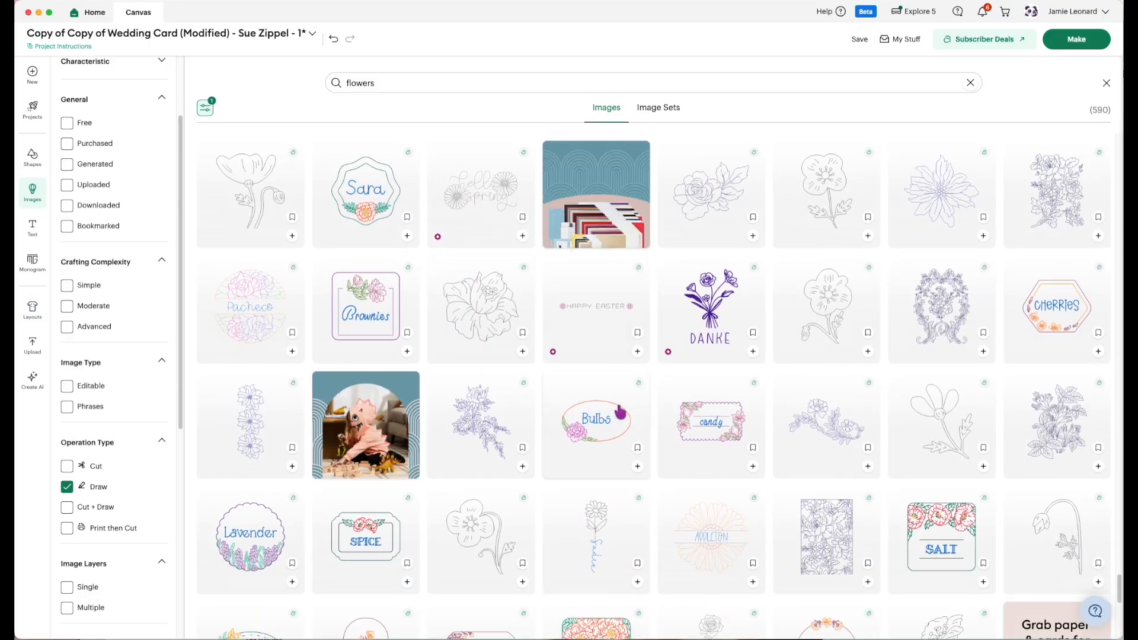
scroll(619, 412, "down", 15)
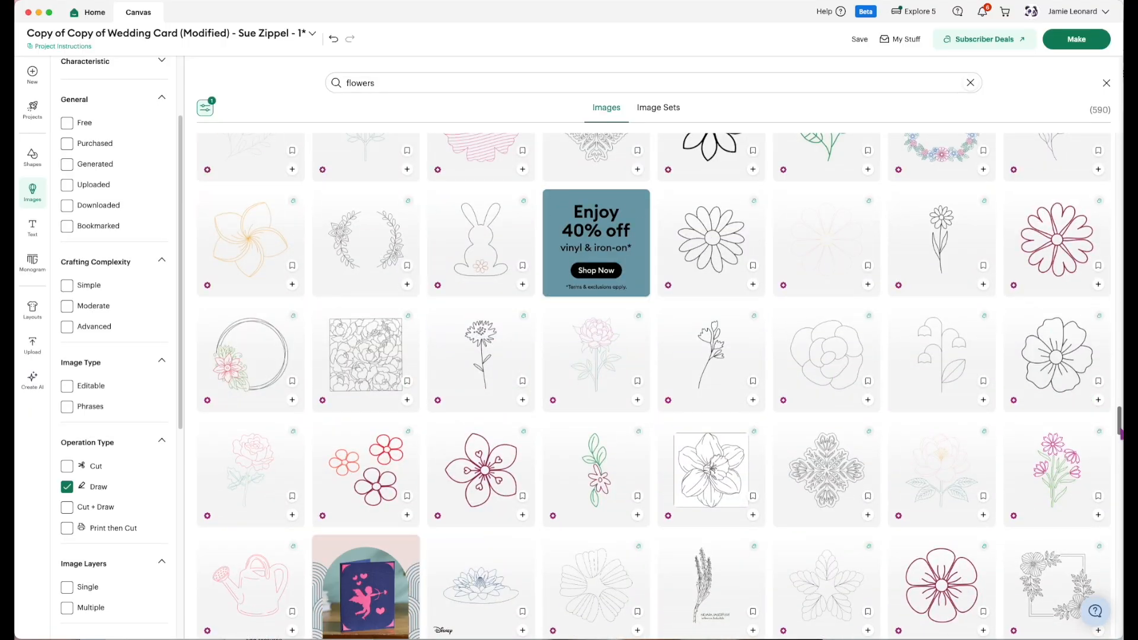
left_click_drag(1120, 433, 1118, 143)
scroll(578, 421, "down", 1)
scroll(577, 420, "up", 1)
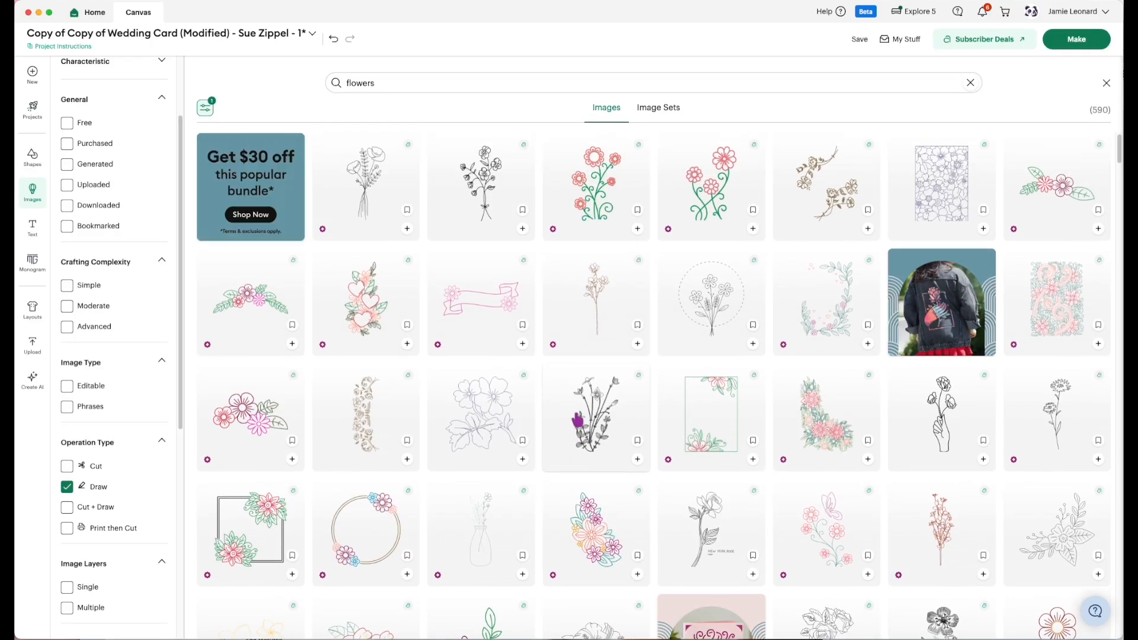
scroll(577, 421, "down", 1)
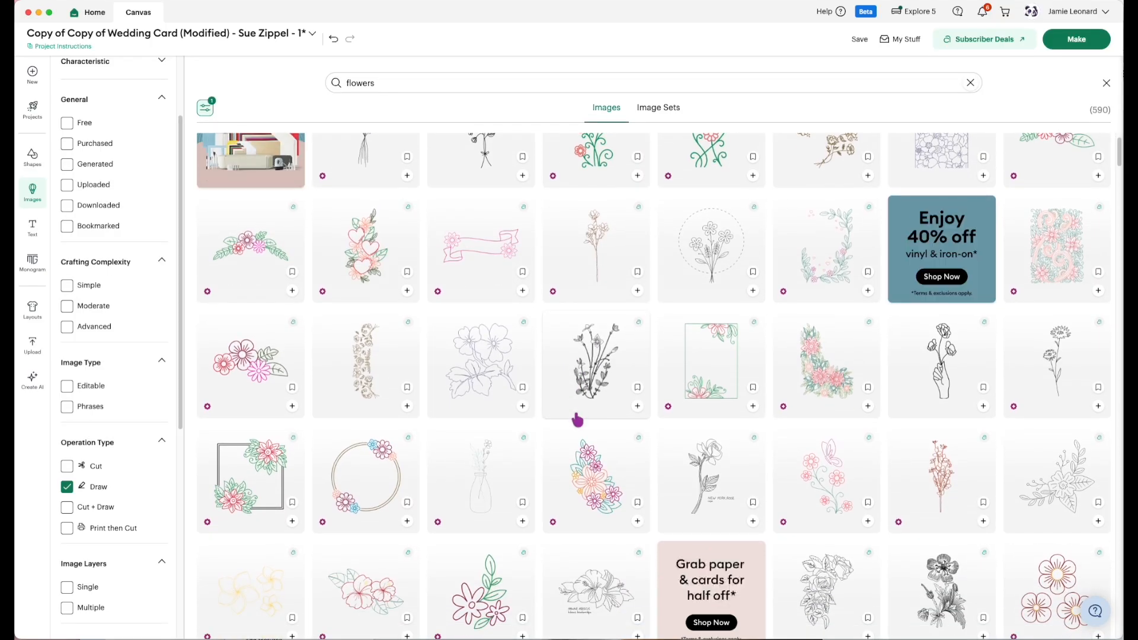
scroll(578, 421, "up", 1)
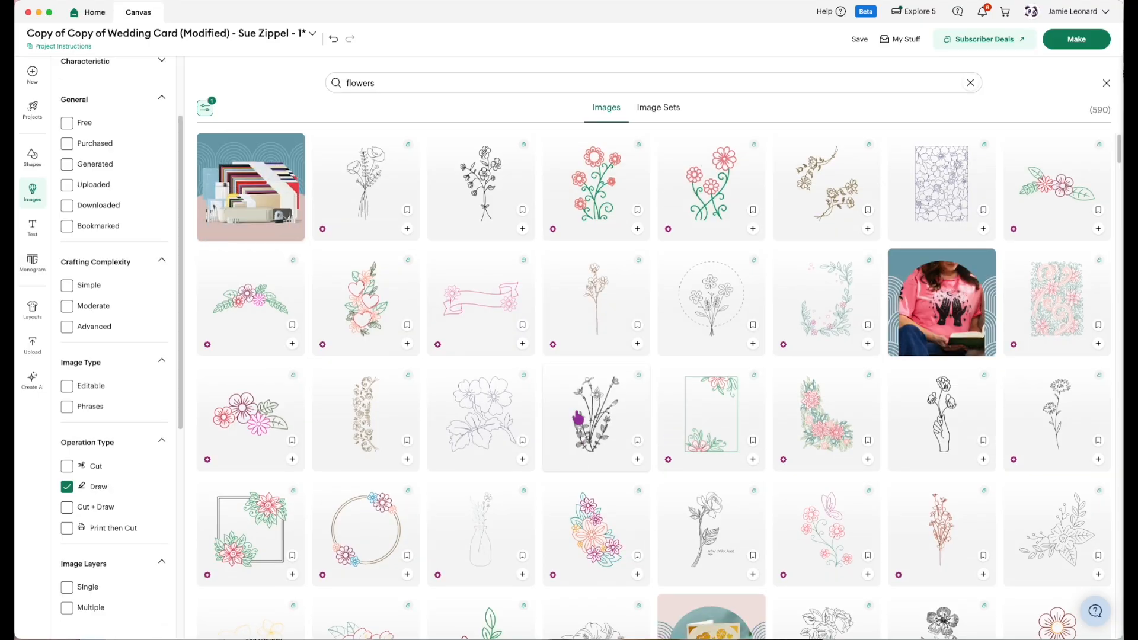
Look further through the Draw-type flower images for more decorations, and leave the image library.
scroll(577, 418, "down", 2)
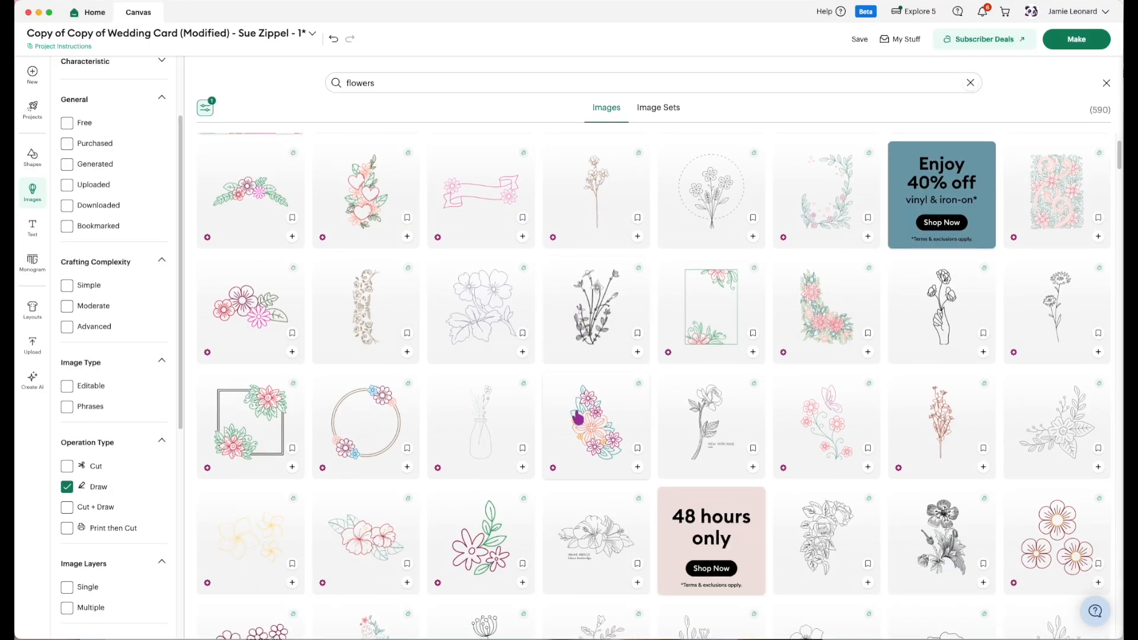
scroll(577, 418, "down", 2)
scroll(577, 419, "down", 1)
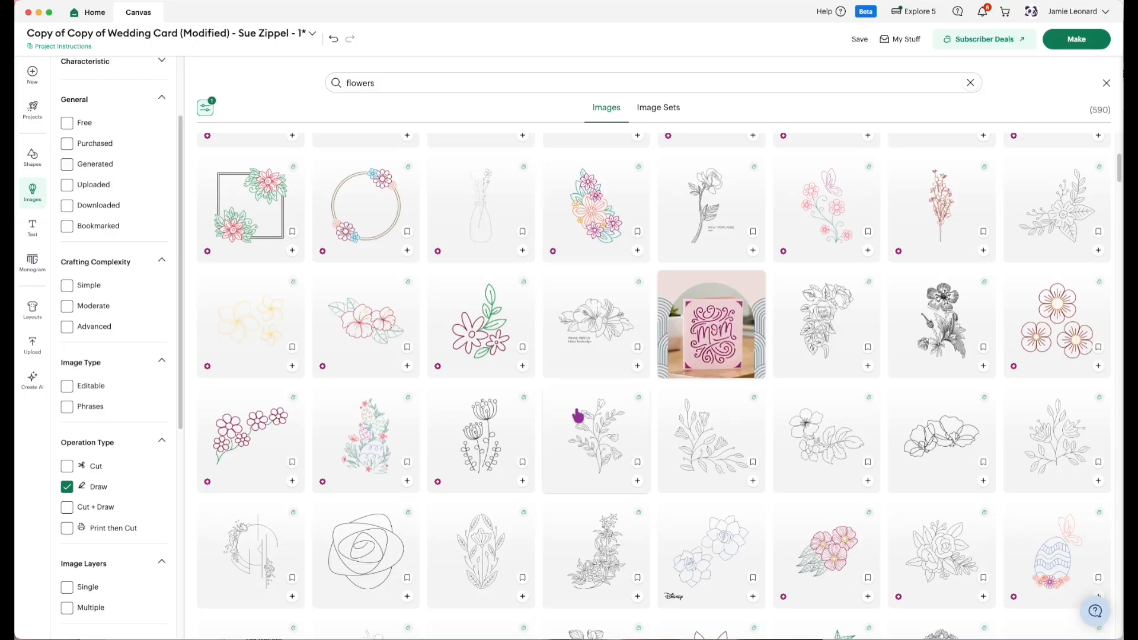
scroll(577, 416, "down", 1)
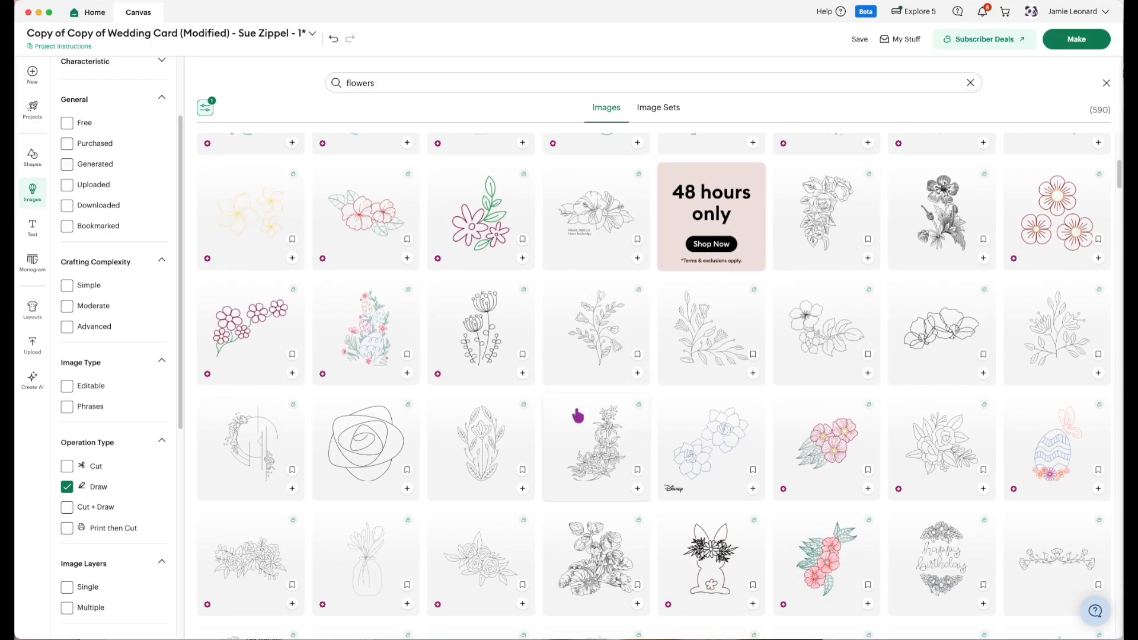
scroll(577, 416, "down", 1)
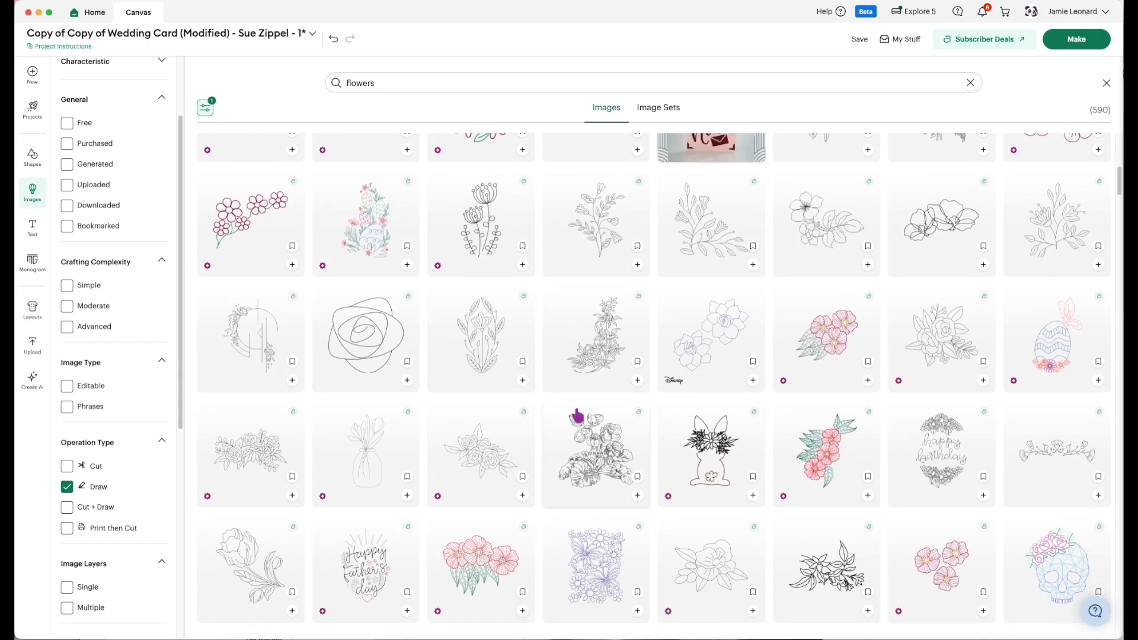
scroll(579, 418, "down", 1)
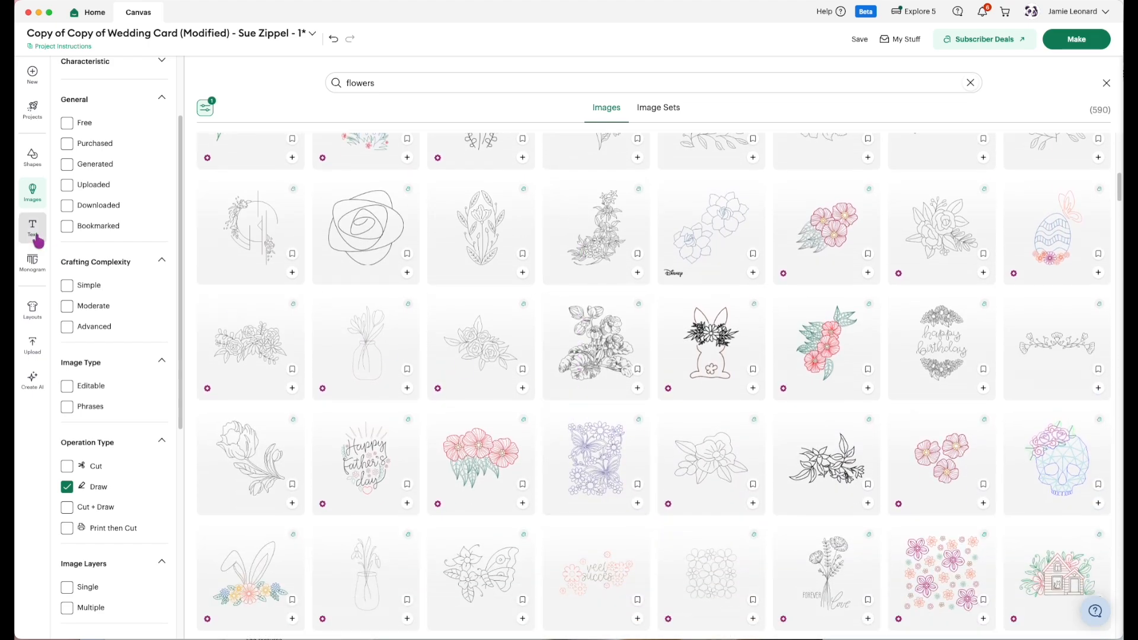
left_click(38, 204)
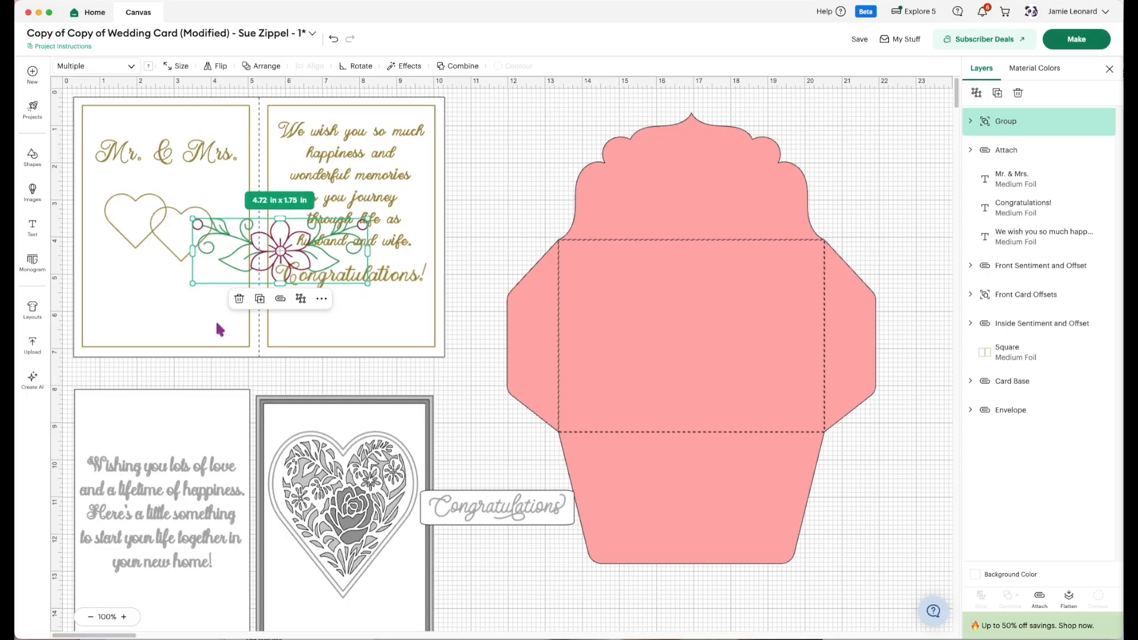
Scale the flower flourish to about 4.25 × 1.58 in and place it at the bottom of the card's left inside panel.
left_click_drag(283, 254, 187, 323)
left_click_drag(258, 349, 234, 343)
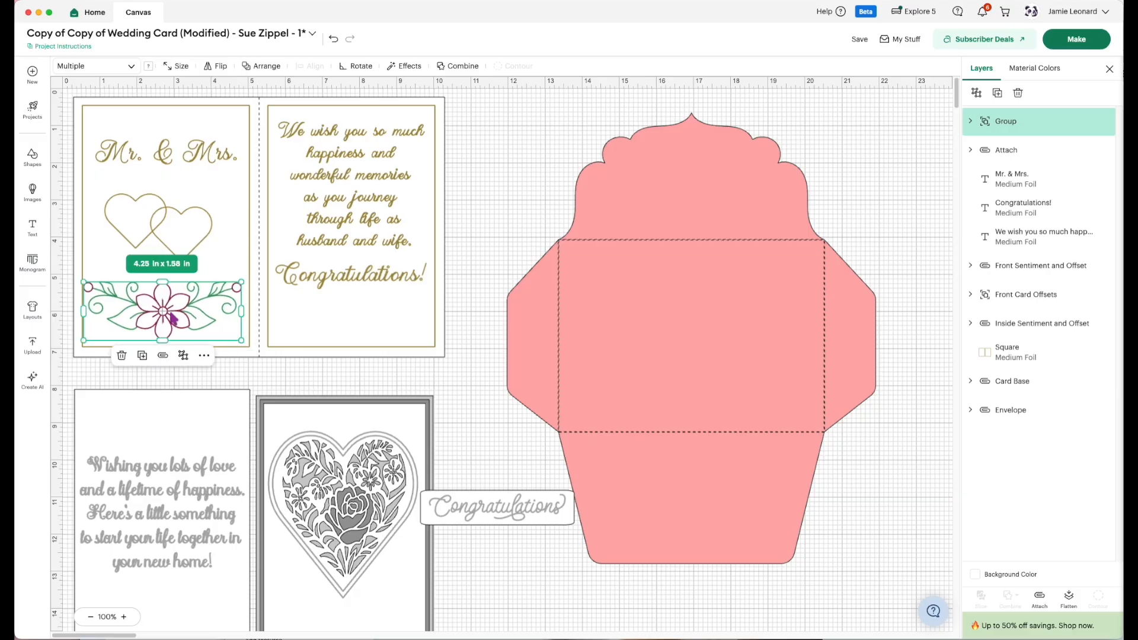
left_click_drag(169, 317, 171, 320)
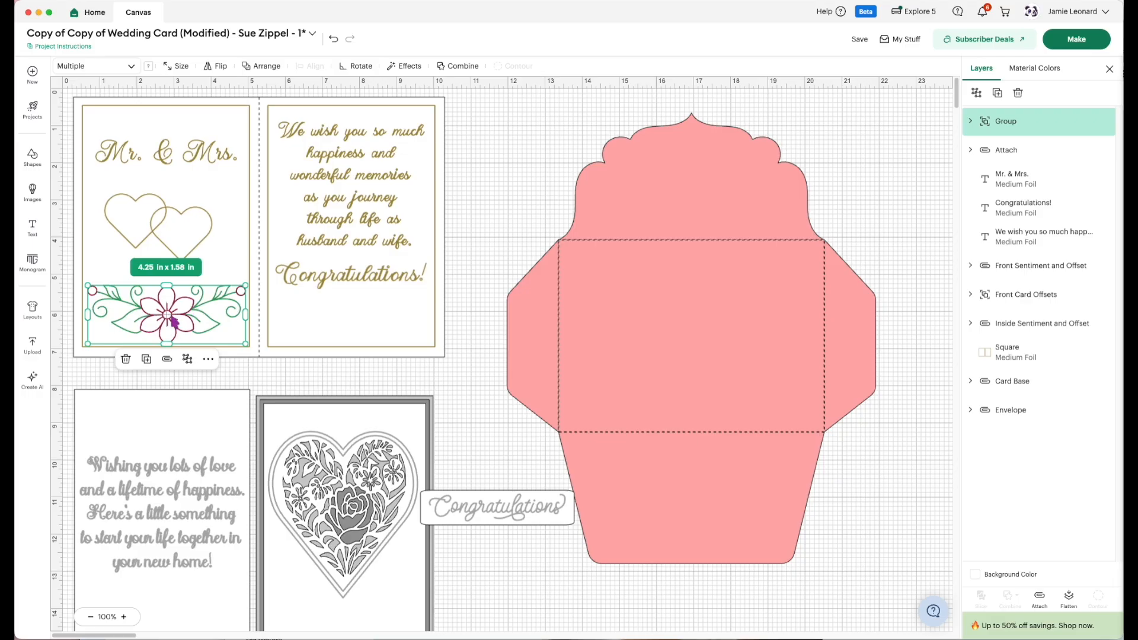
Flip the flower flourish vertically so its vines curl upside down along the foil border.
left_click(224, 68)
left_click(225, 115)
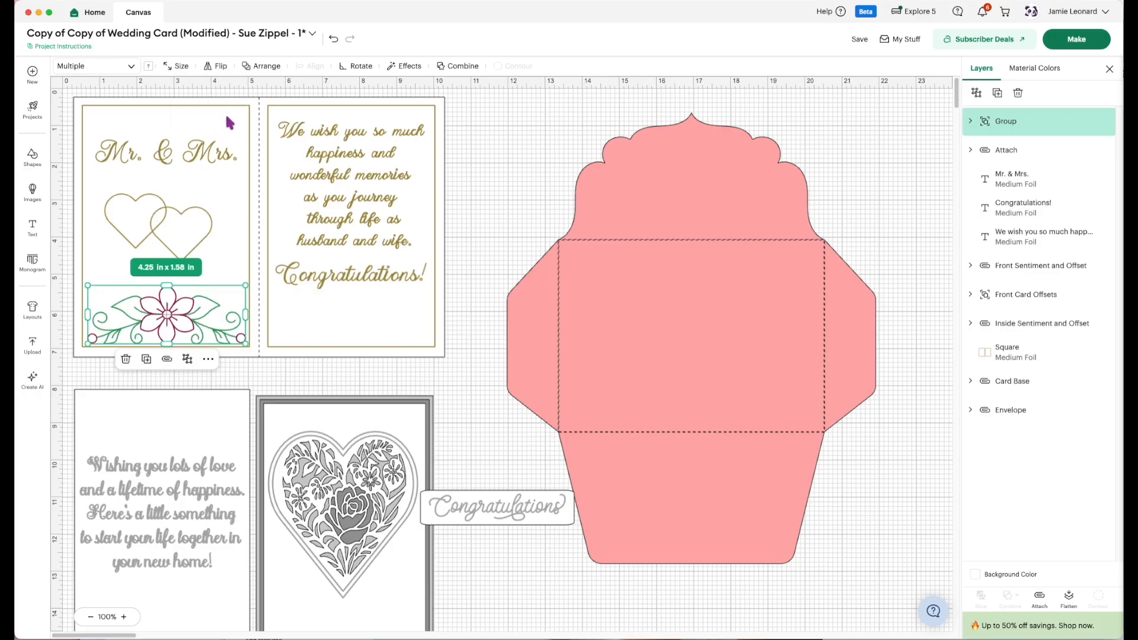
left_click(269, 374)
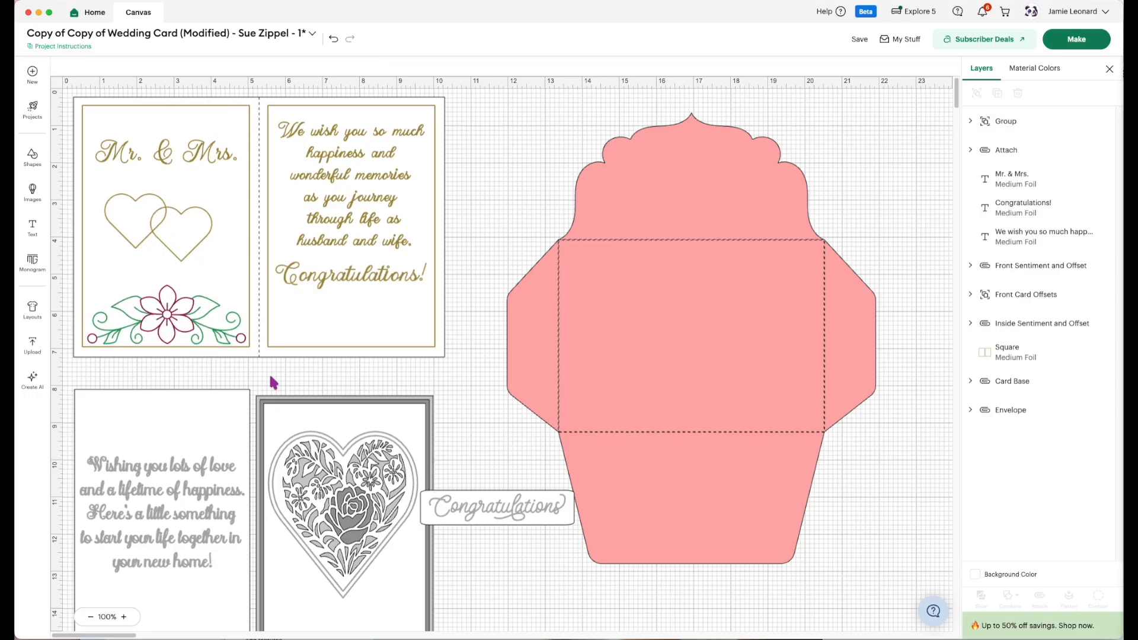
Change the flower flourish's operation to Medium Foil.
left_click(168, 320)
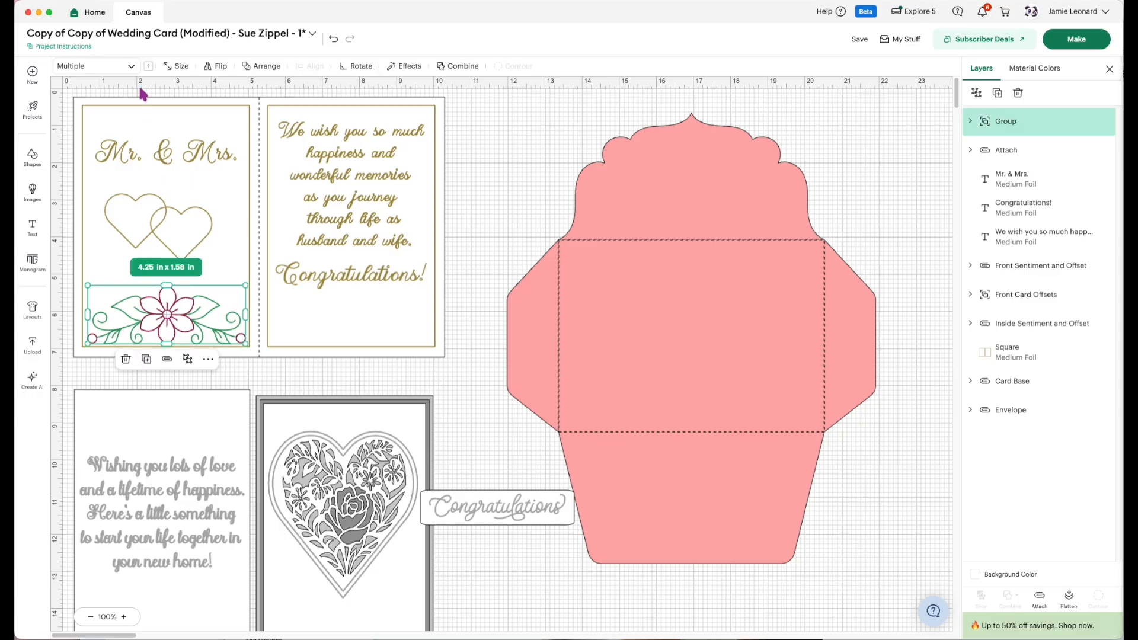
left_click(119, 66)
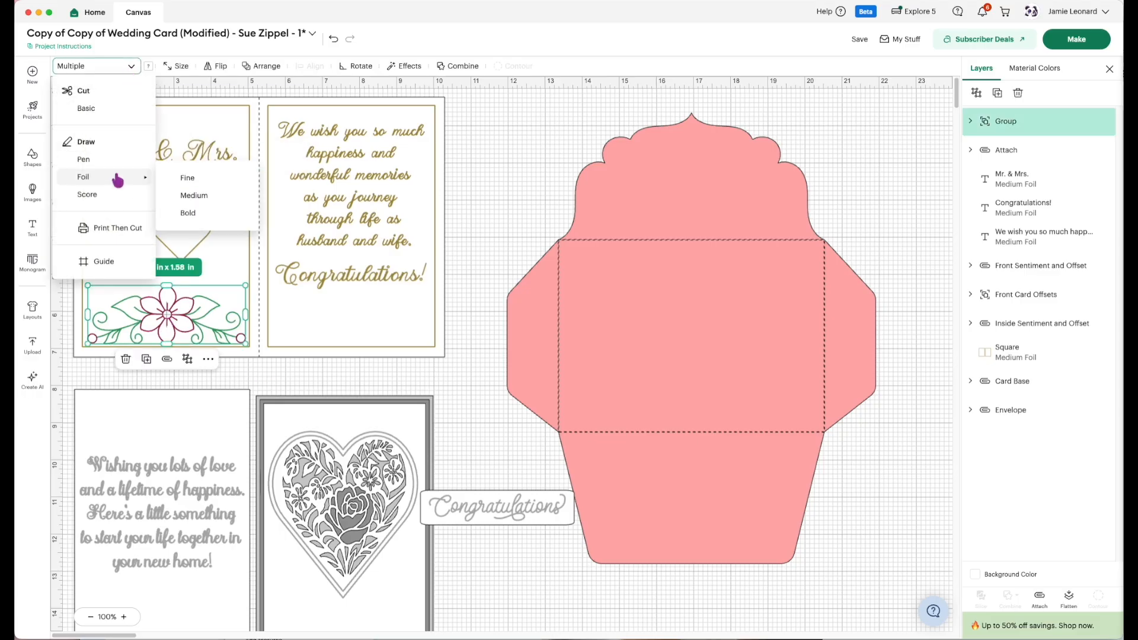
left_click(193, 195)
left_click(538, 179)
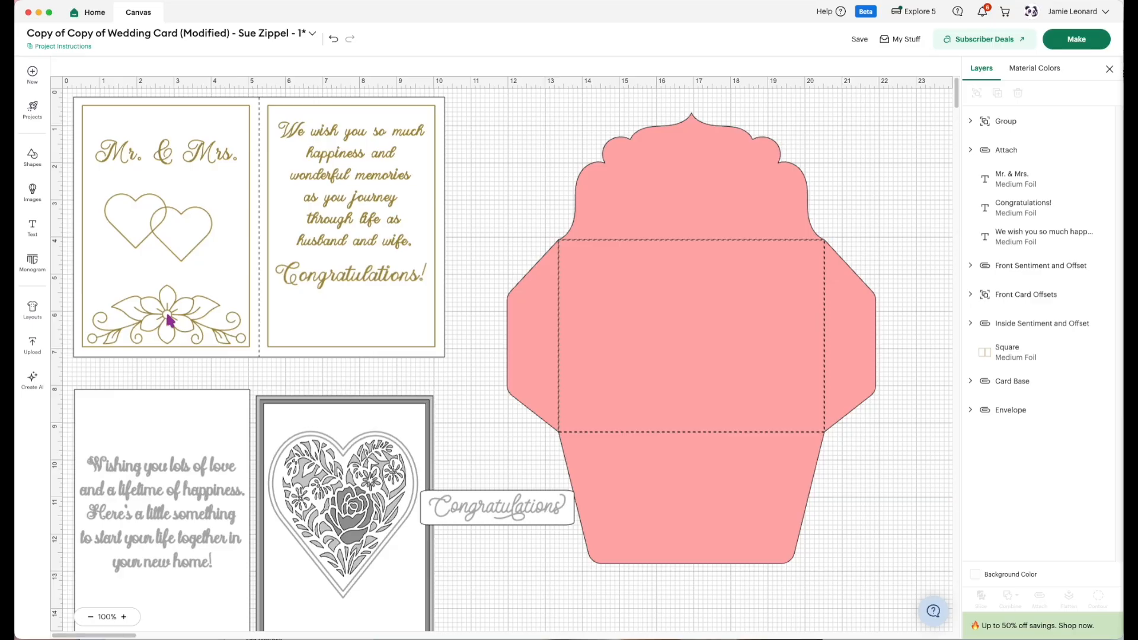
Remove the flower flourish and move the interlocking hearts and the "Mr. & Mrs." text lower on the left inside panel.
left_click_drag(170, 320, 526, 327)
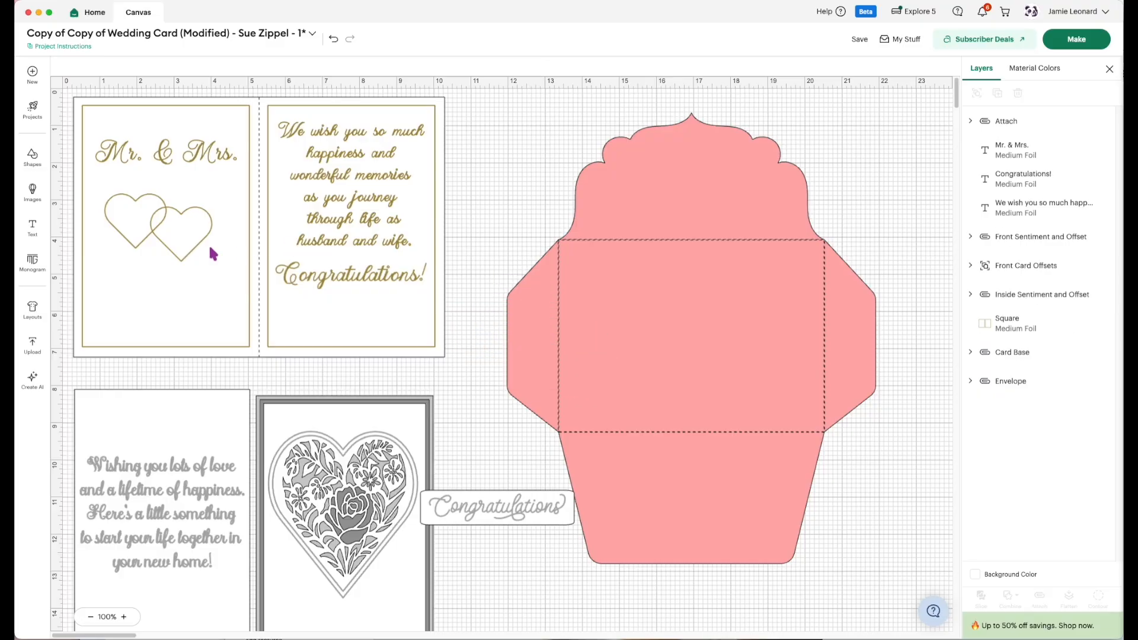
left_click_drag(164, 227, 170, 257)
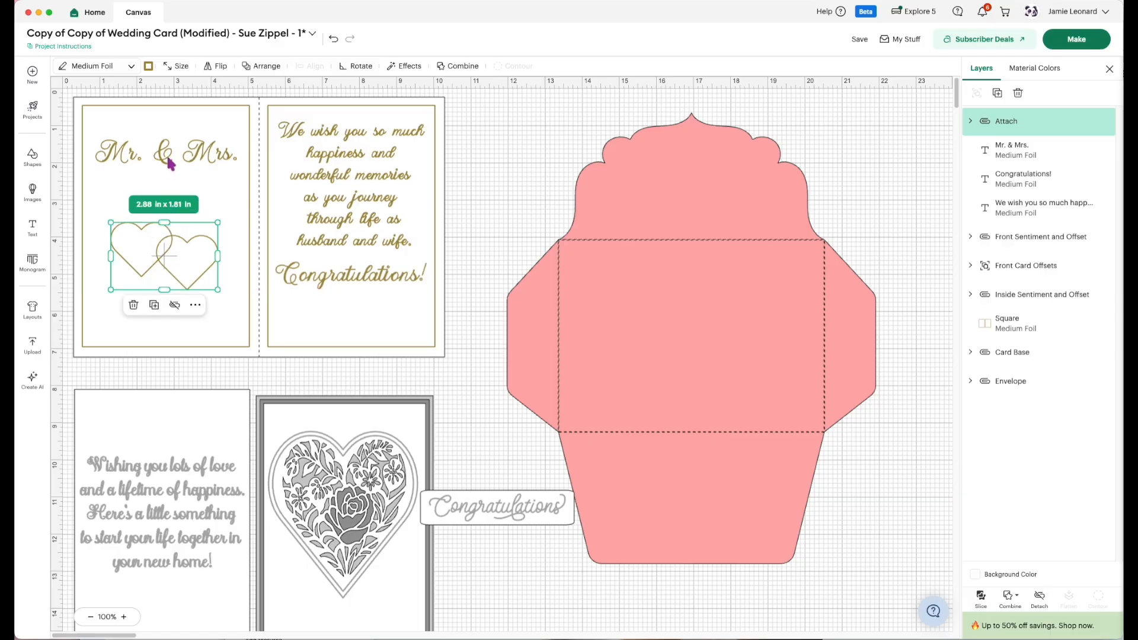
left_click(170, 164)
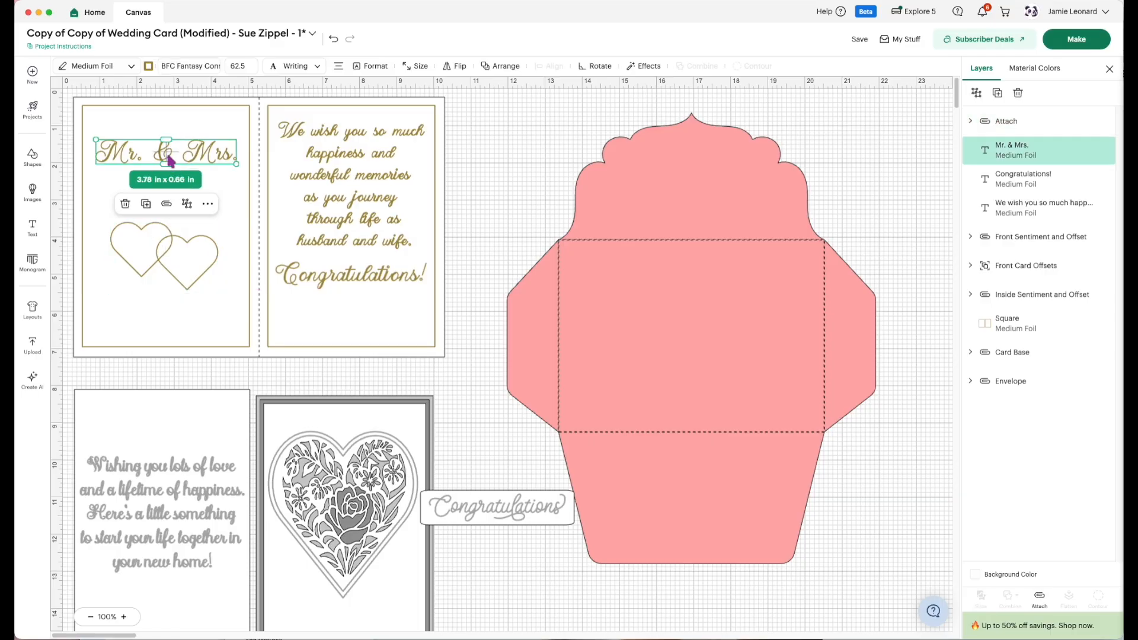
left_click_drag(170, 156, 170, 178)
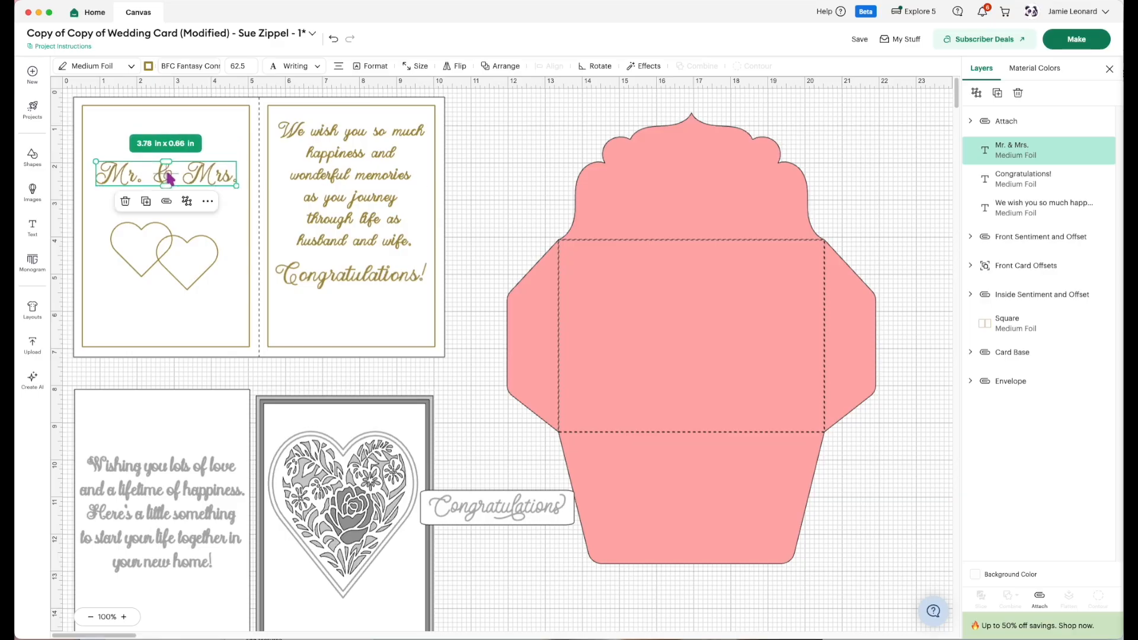
Try to center the hearts and "Mr. & Mrs." text on the foil border squares, and undo the alignment.
left_click(172, 239, "shift")
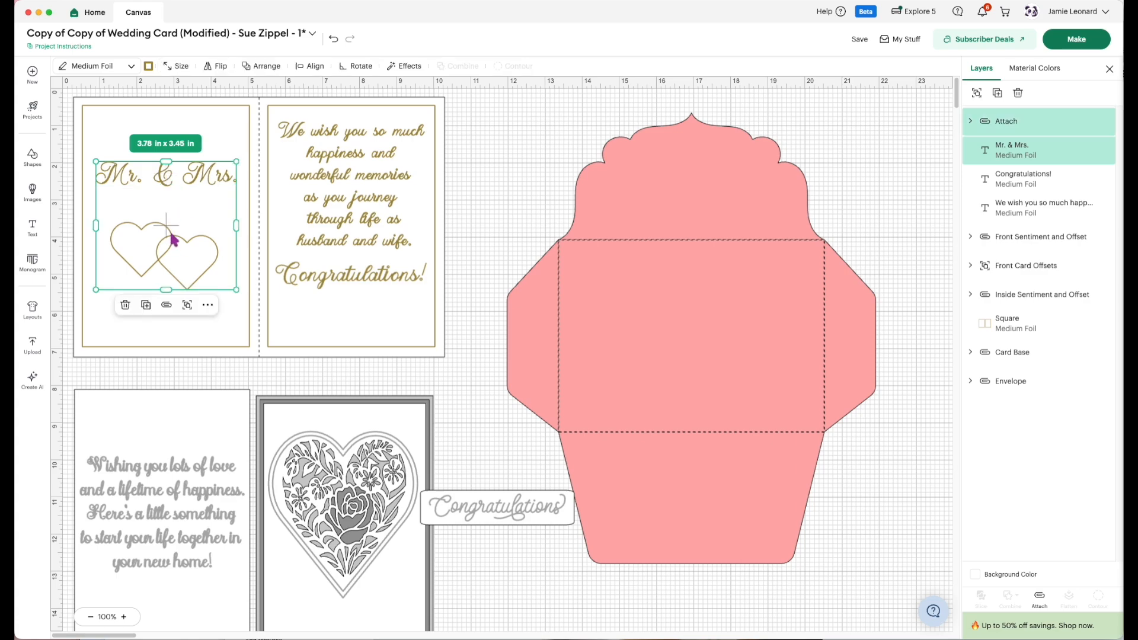
left_click(159, 348, "shift")
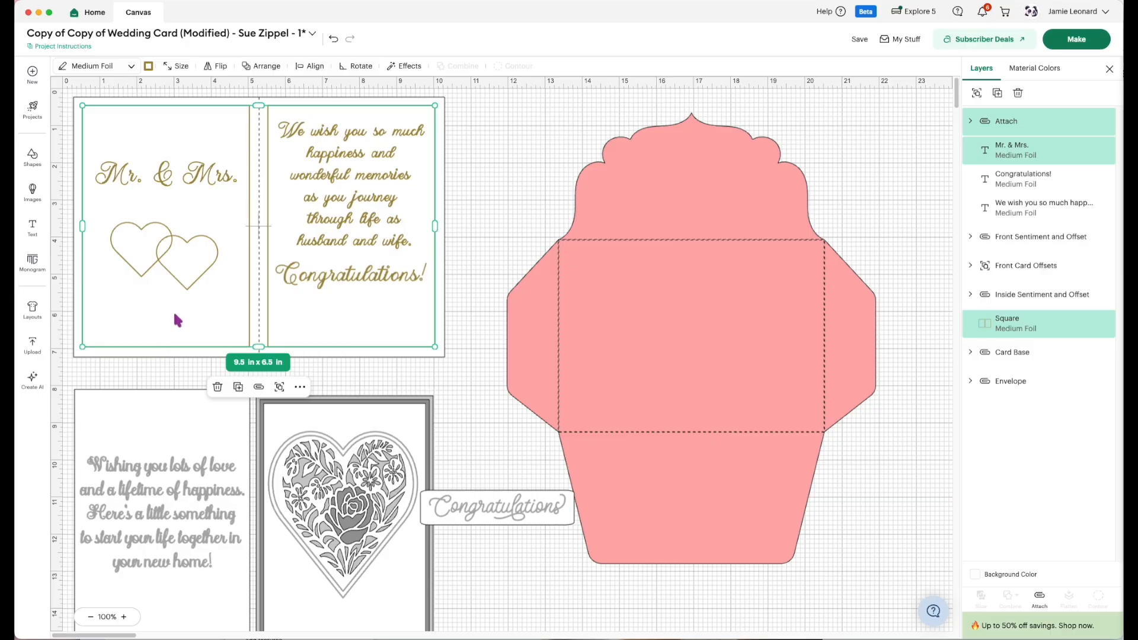
left_click(312, 70)
left_click(281, 180)
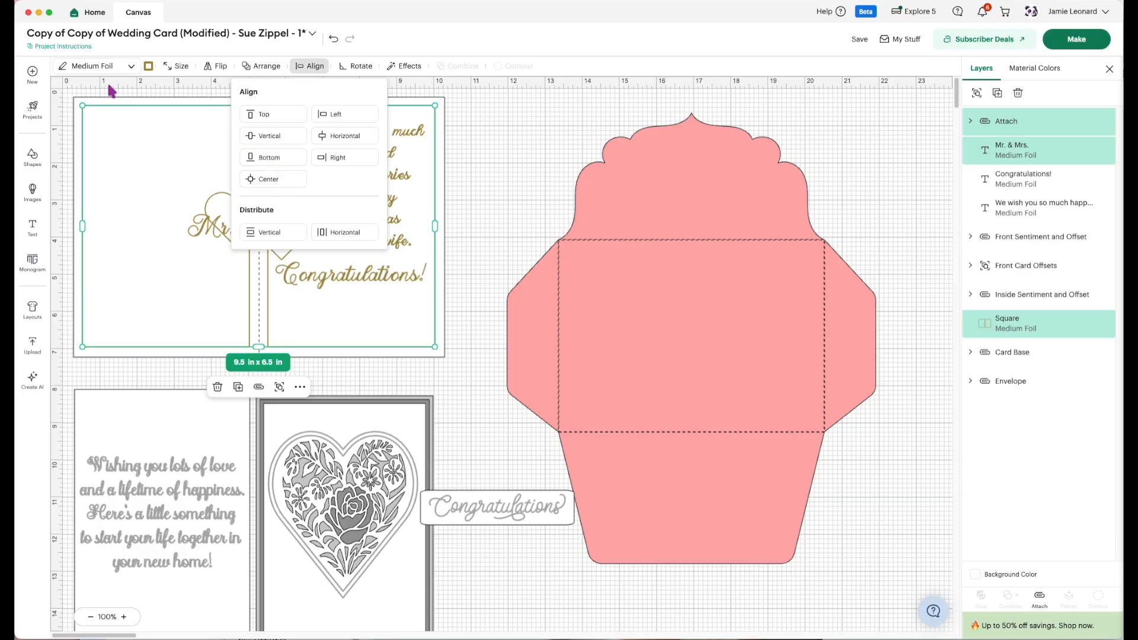
left_click(334, 39)
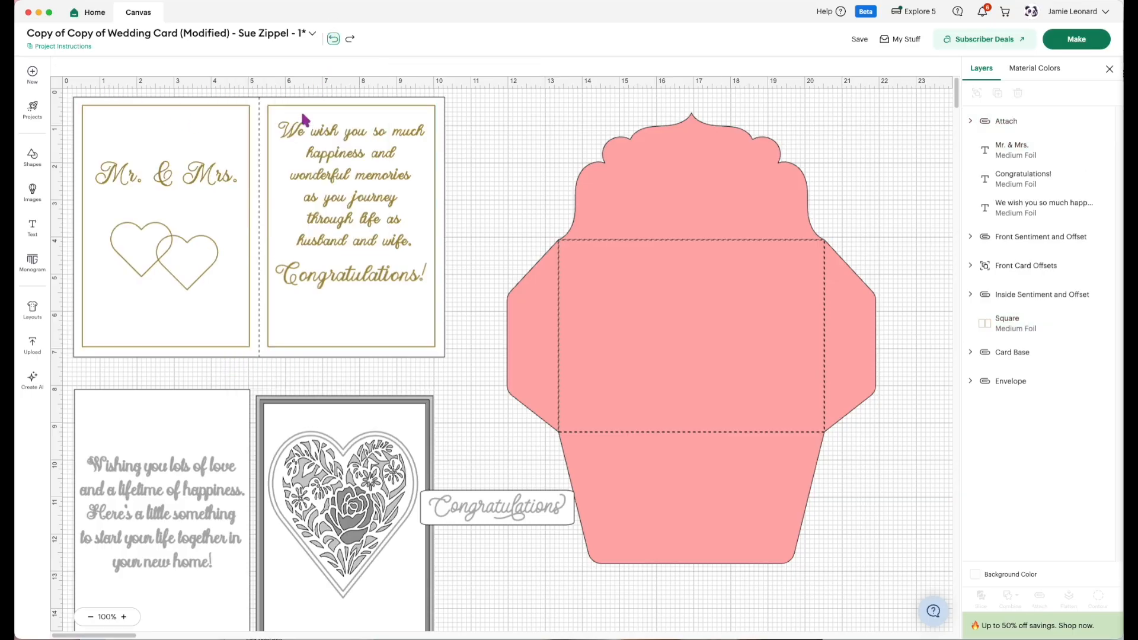
Align the foil border squares and the card base to each other by Center.
left_click(165, 256)
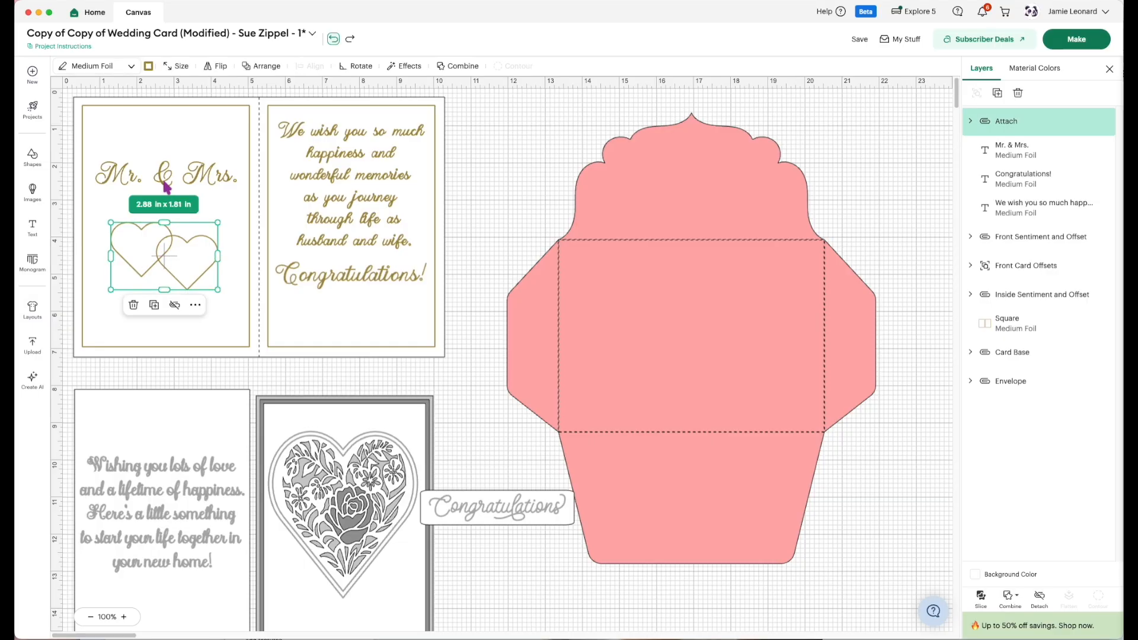
left_click(167, 187)
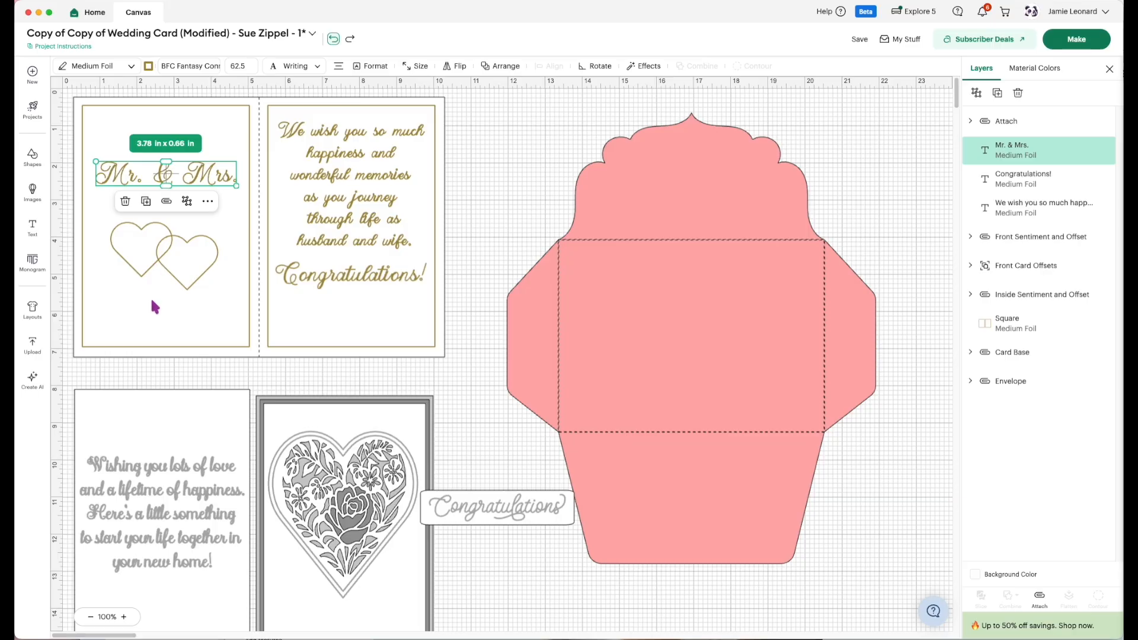
left_click(334, 371)
left_click_drag(353, 373, 334, 350)
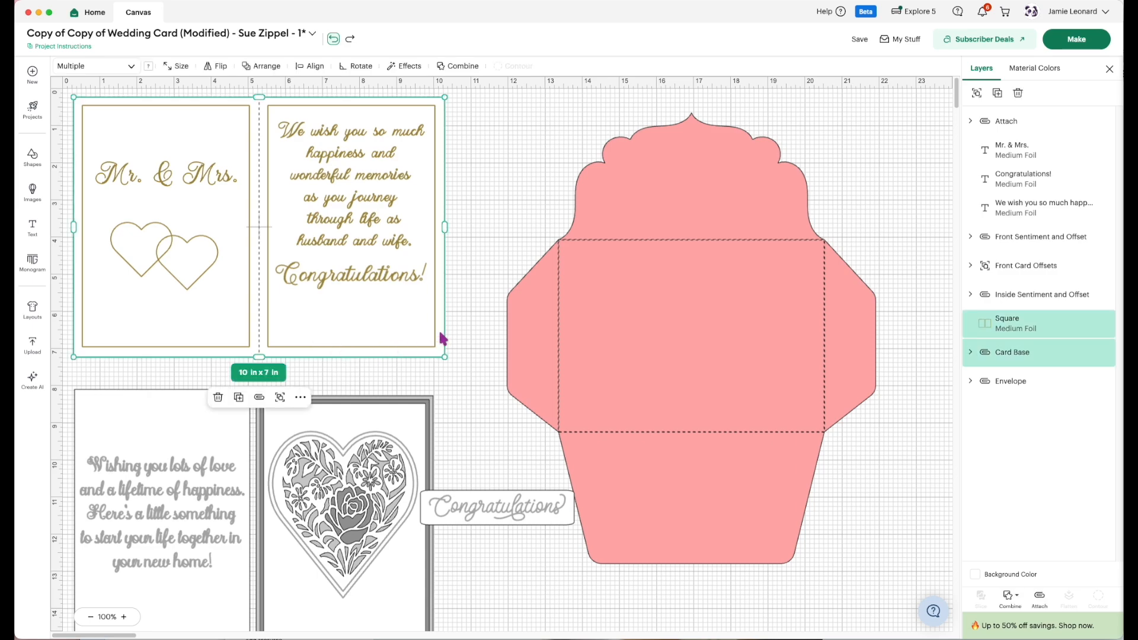
left_click(309, 65)
left_click(291, 180)
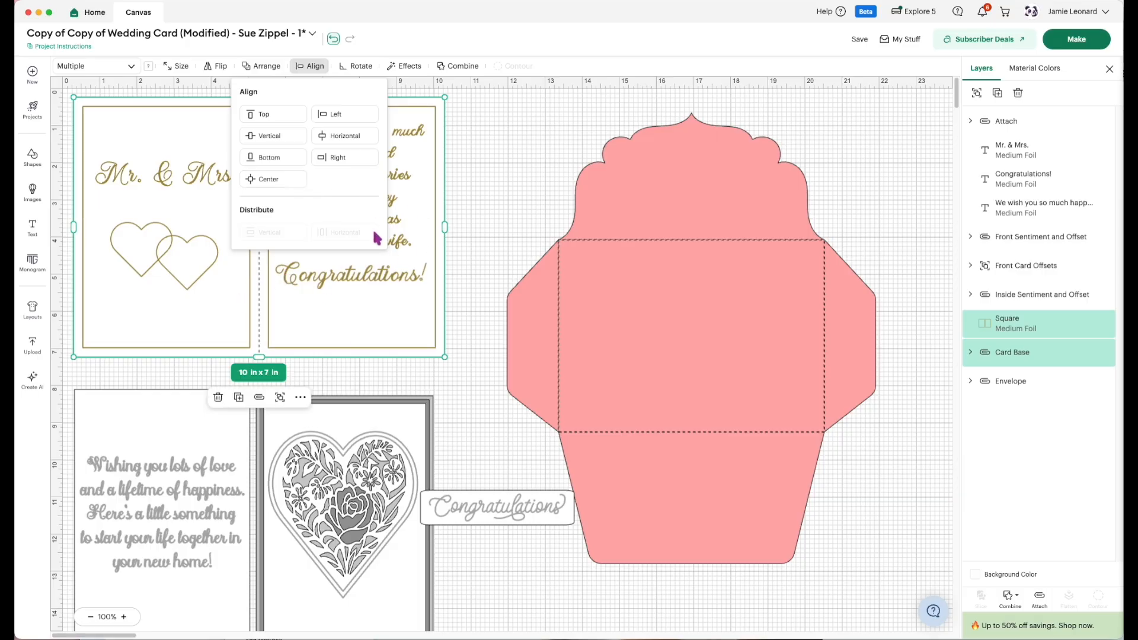
left_click(479, 185)
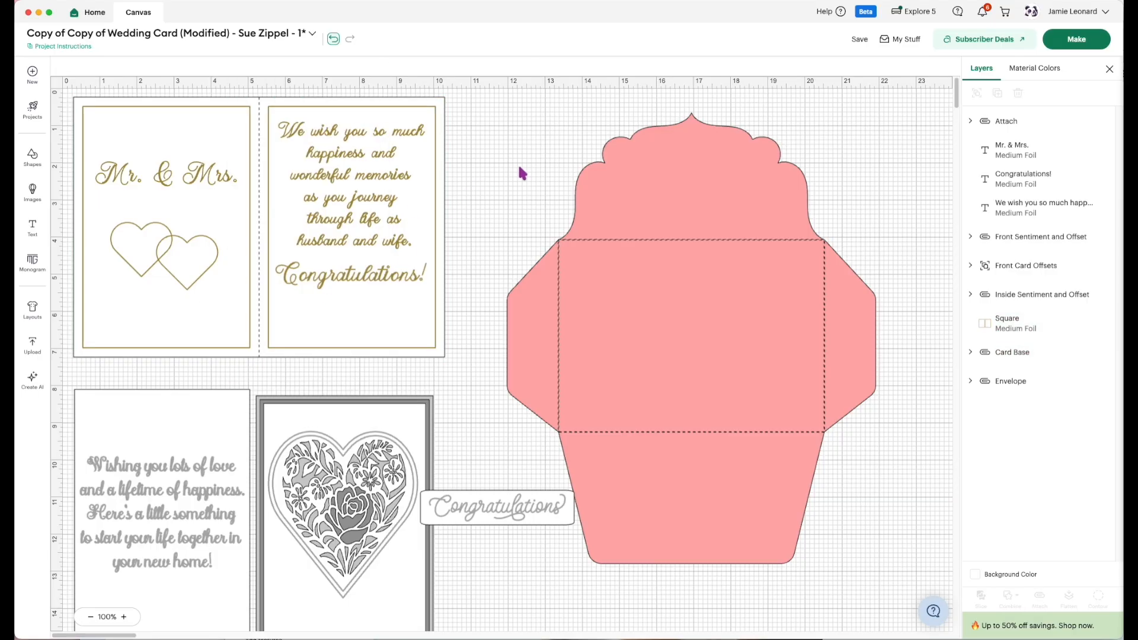
Attach all inside texts, hearts and foil borders to the card base, and move the card and the envelope aside.
left_click_drag(529, 119, 65, 325)
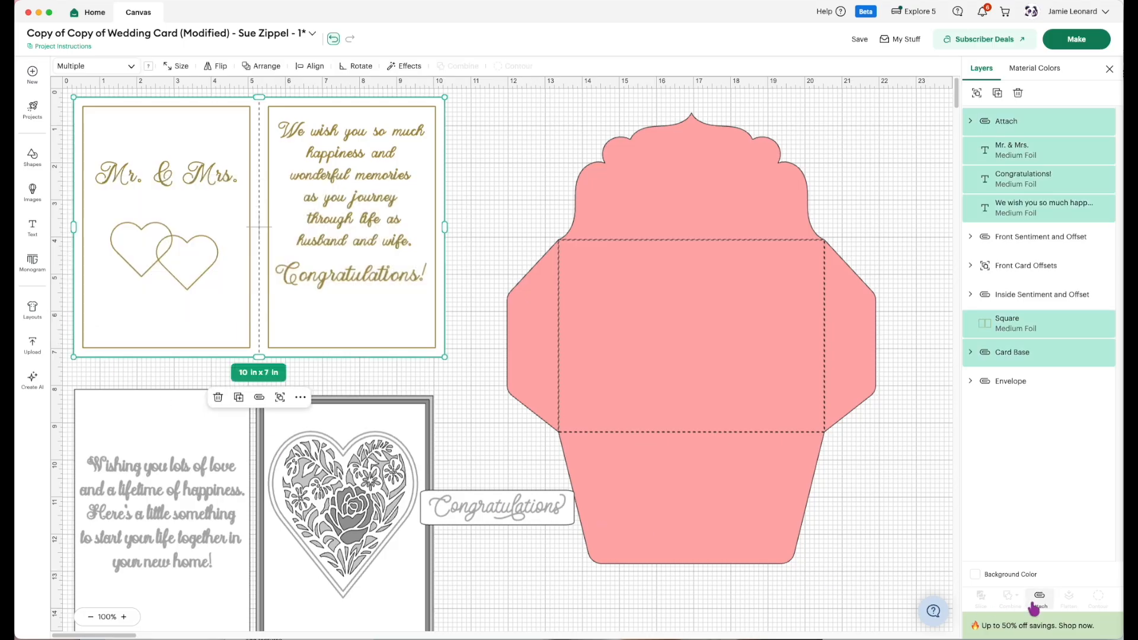
left_click(1038, 605)
left_click_drag(292, 288, 947, 332)
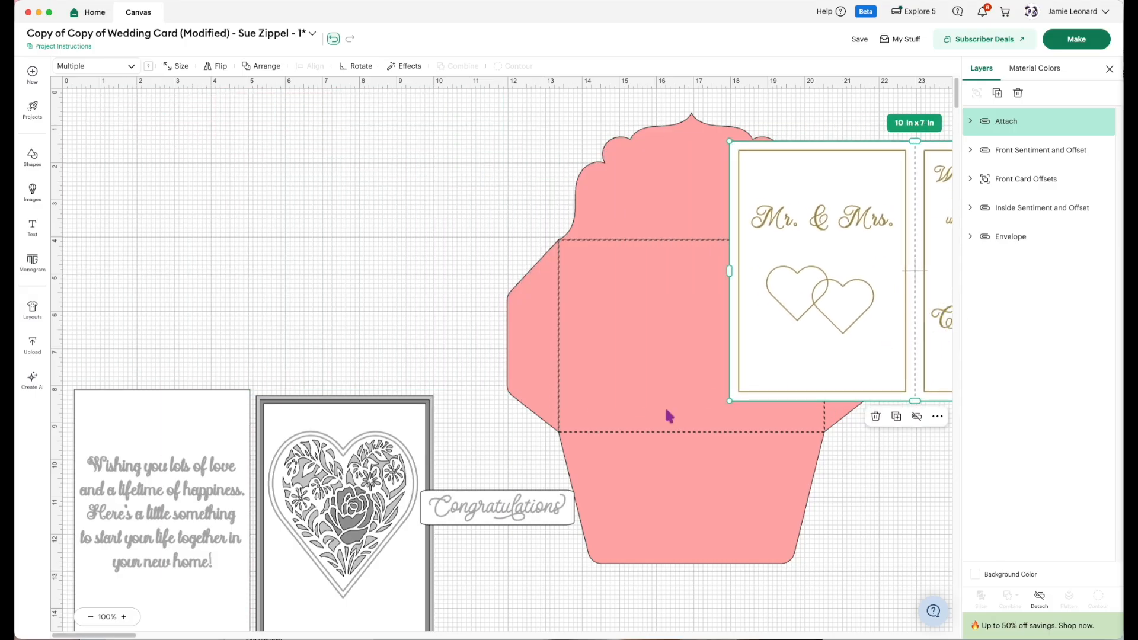
left_click_drag(668, 416, 795, 439)
Move the front "Congratulations" label to an empty area above the heart panel and detach its text from the rectangle.
left_click_drag(528, 490, 470, 274)
left_click(478, 330)
left_click(449, 278)
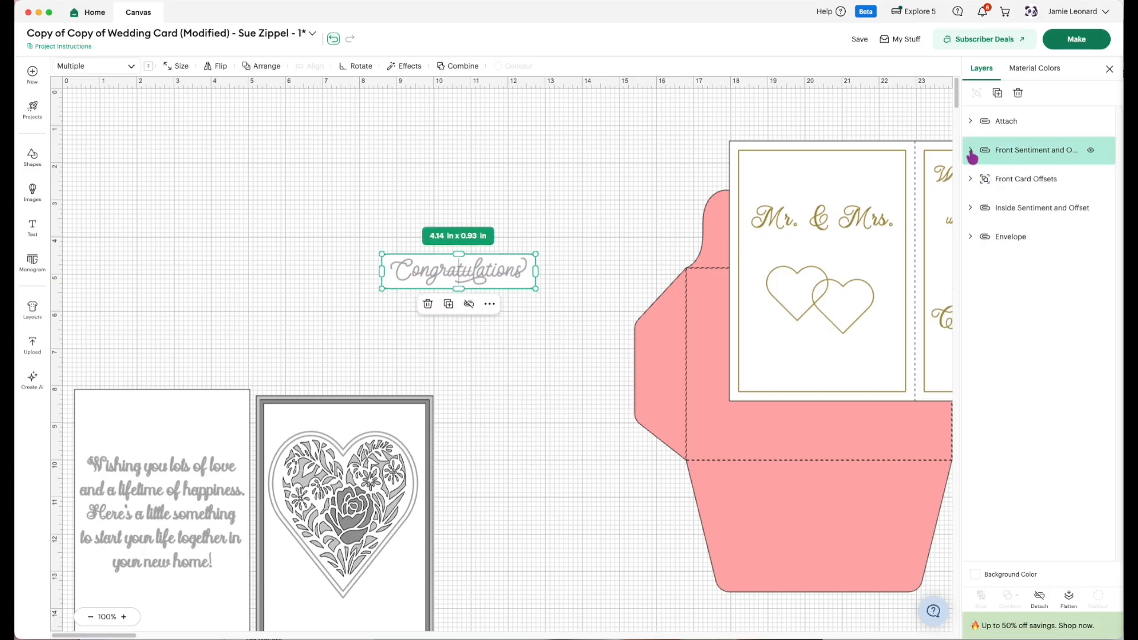
left_click(1039, 600)
Separate the detached "Congratulations" text from its rectangle by placing it below.
left_click_drag(468, 272, 474, 337)
key("super+z")
left_click(474, 327)
left_click_drag(460, 265, 464, 342)
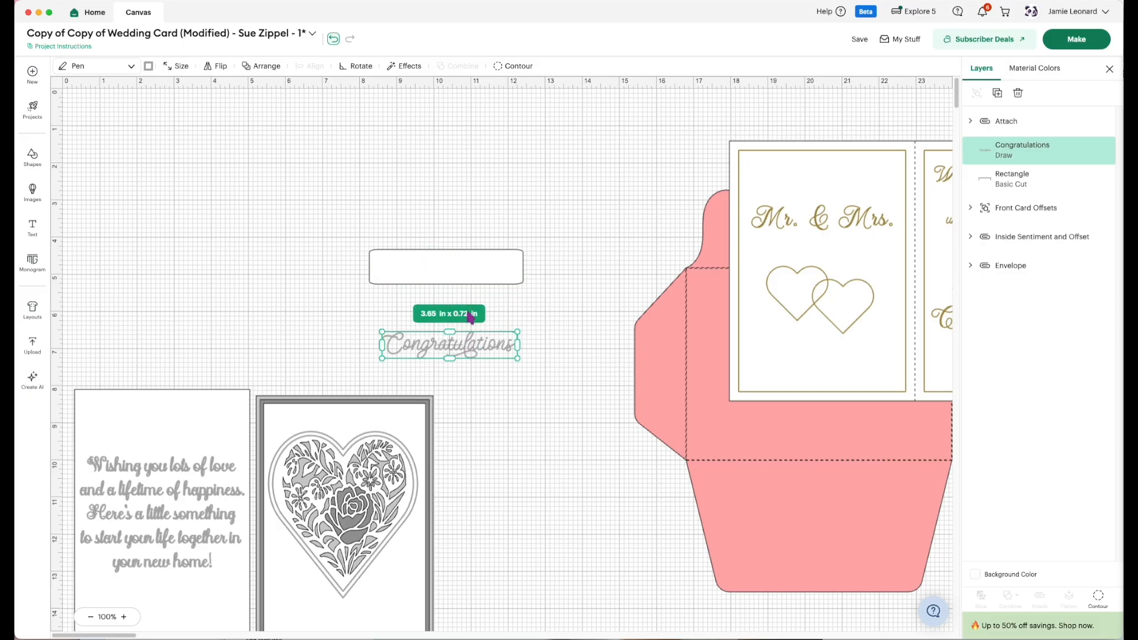
Add a free rectangle shape to the canvas beside the empty label rectangle and select it.
left_click(458, 265)
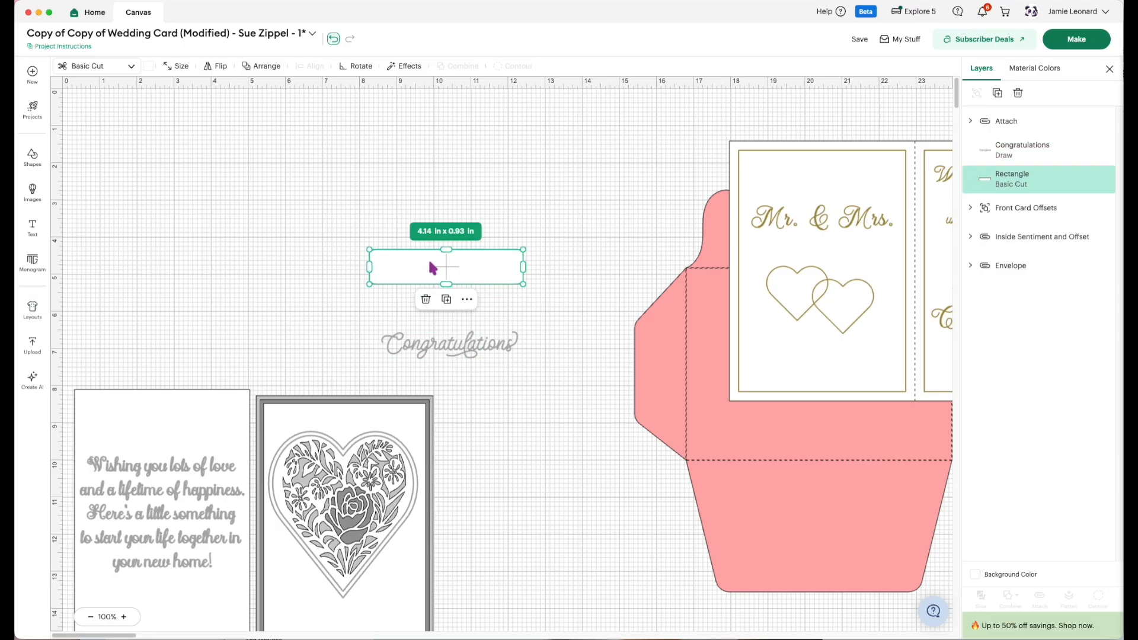
left_click(33, 157)
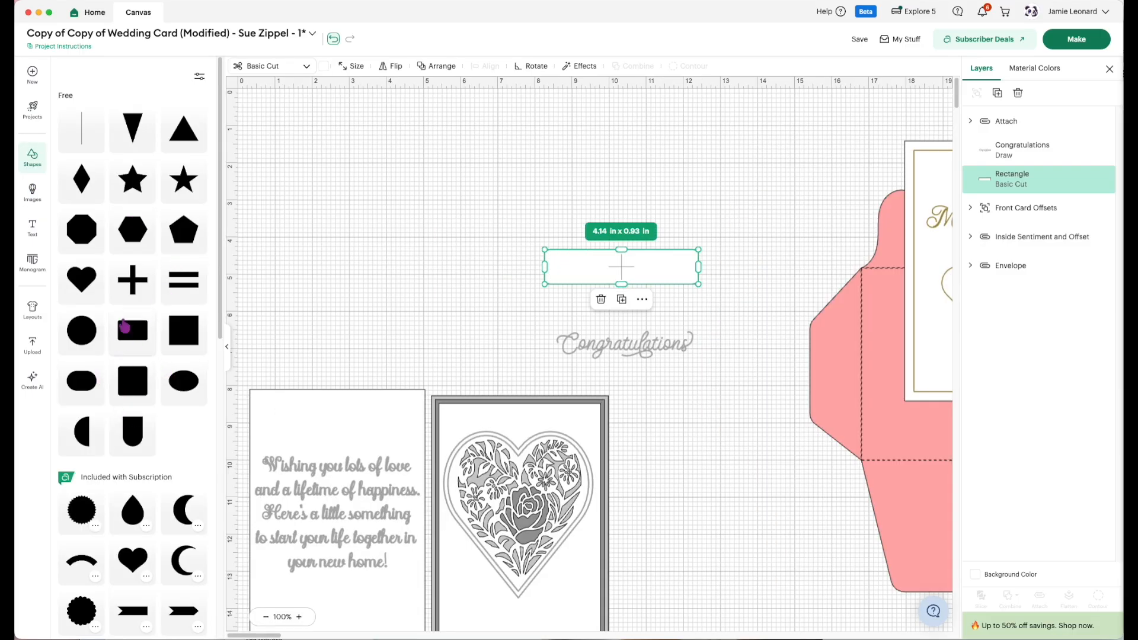
left_click(137, 337)
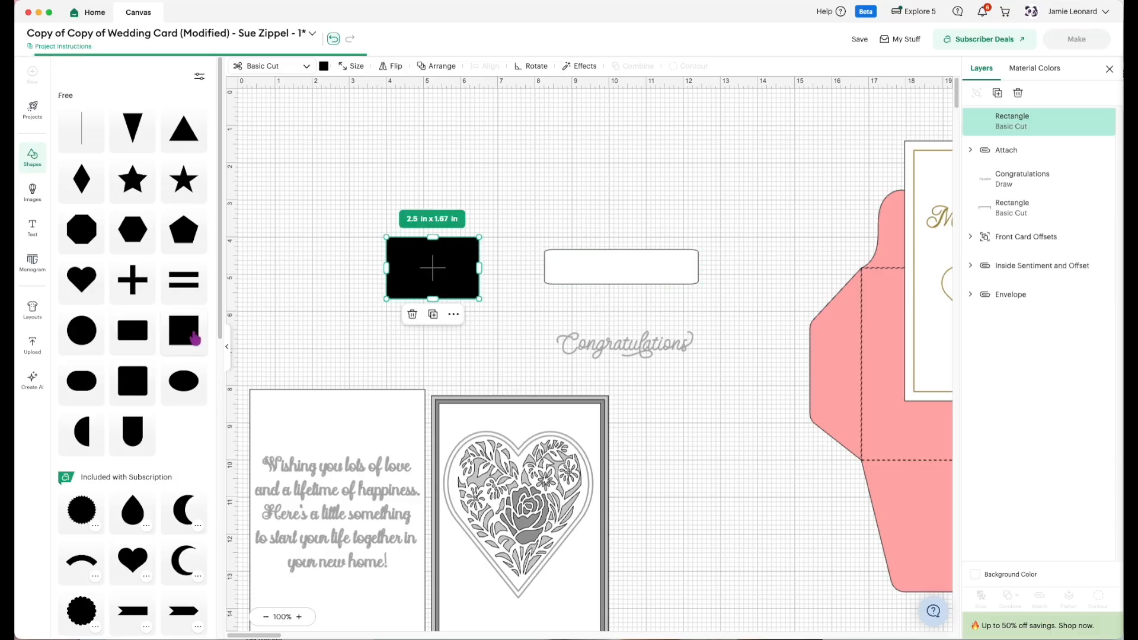
left_click(601, 283)
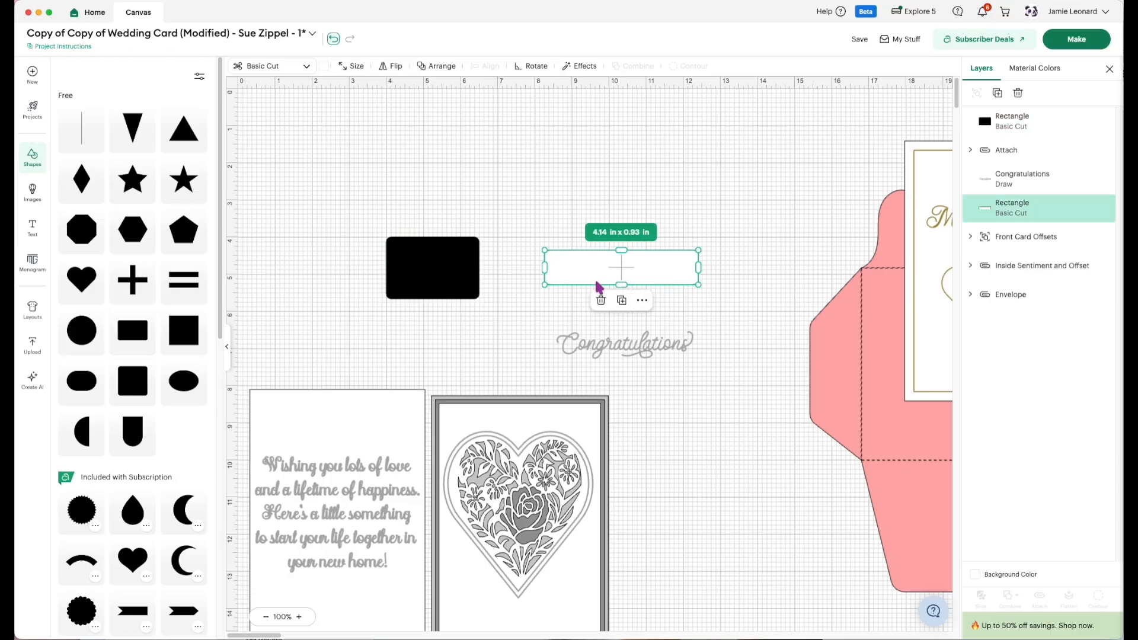
left_click(446, 294)
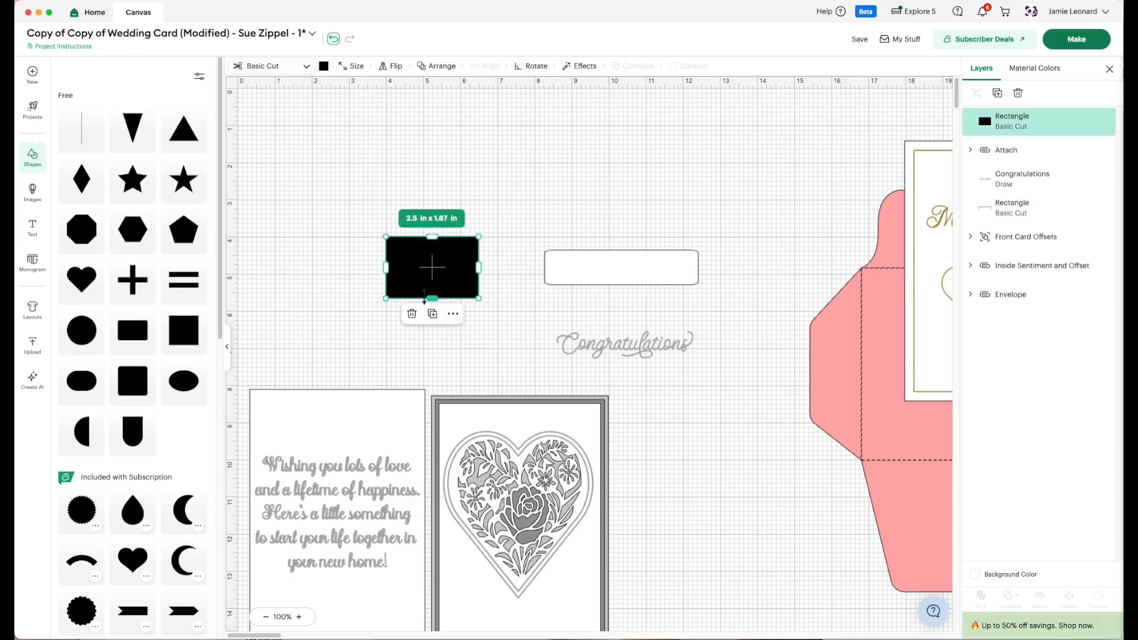
Resize the new black rectangle to about 4.2 × 0.89 in, matching the empty label rectangle, move it aside, and delete the old one.
left_click_drag(432, 297, 699, 265)
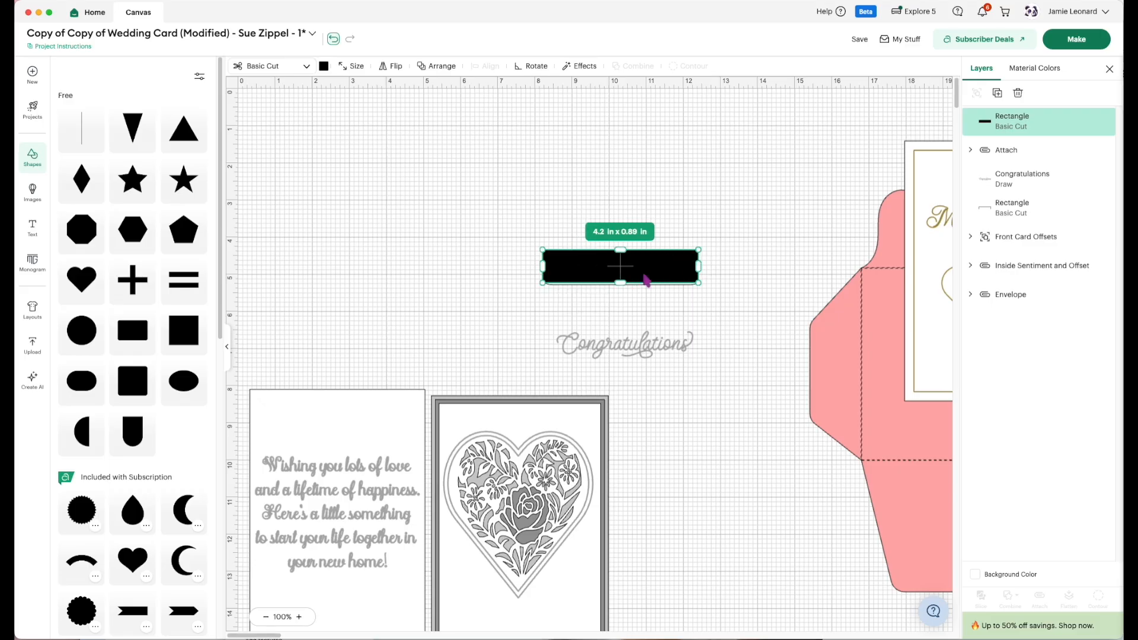
left_click_drag(625, 270, 444, 224)
left_click(579, 275)
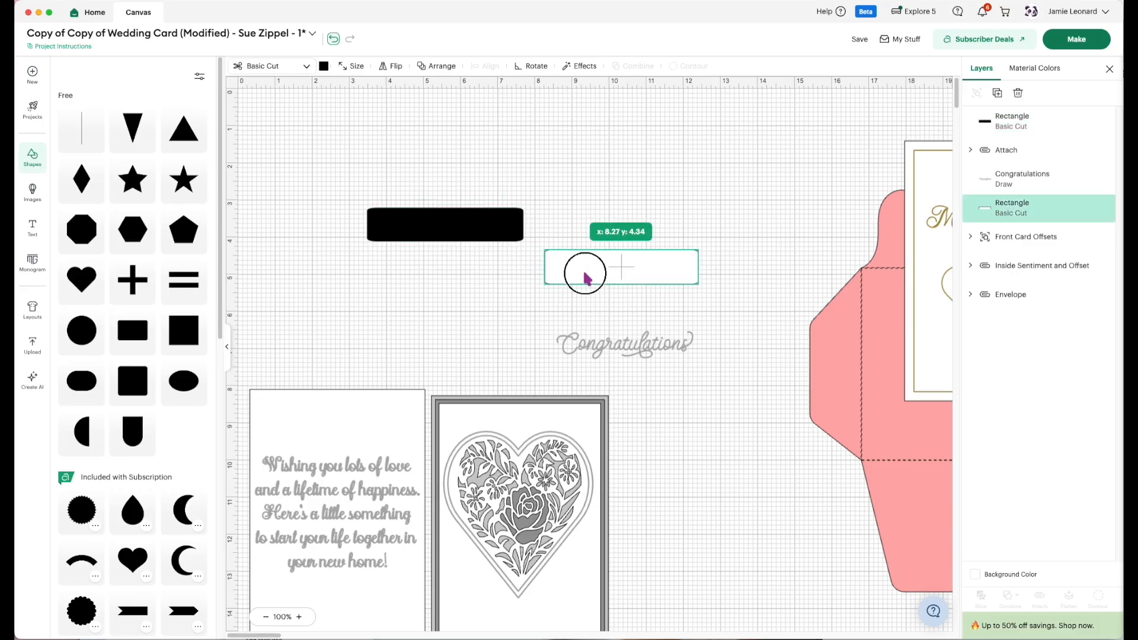
key("Delete")
Change the new rectangle's colour from the palette to white.
left_click(438, 232)
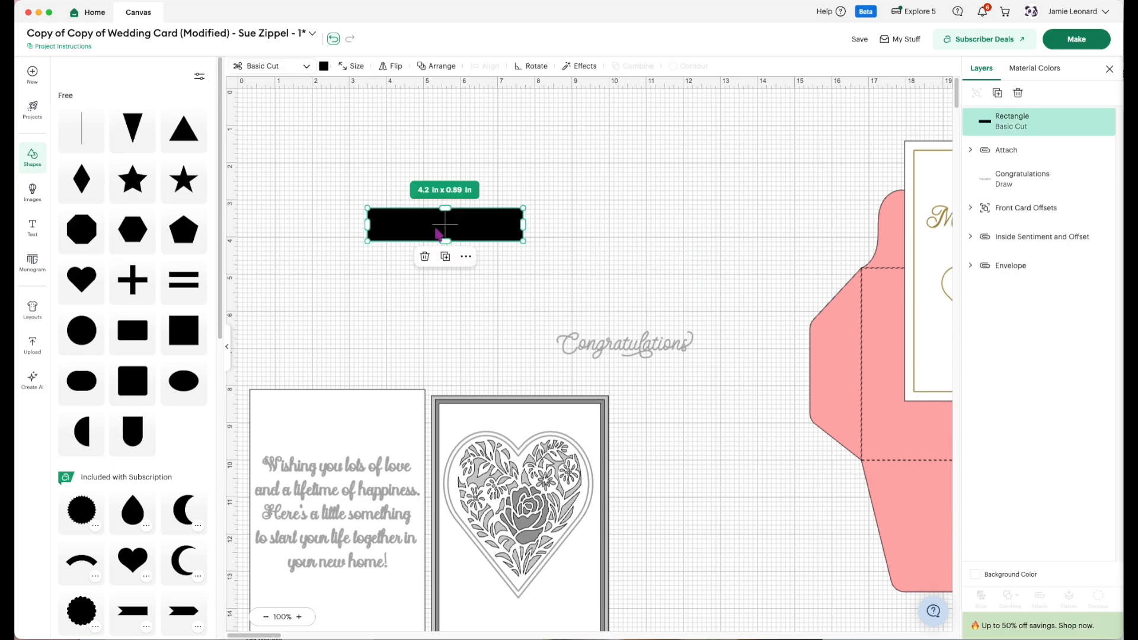
left_click(323, 66)
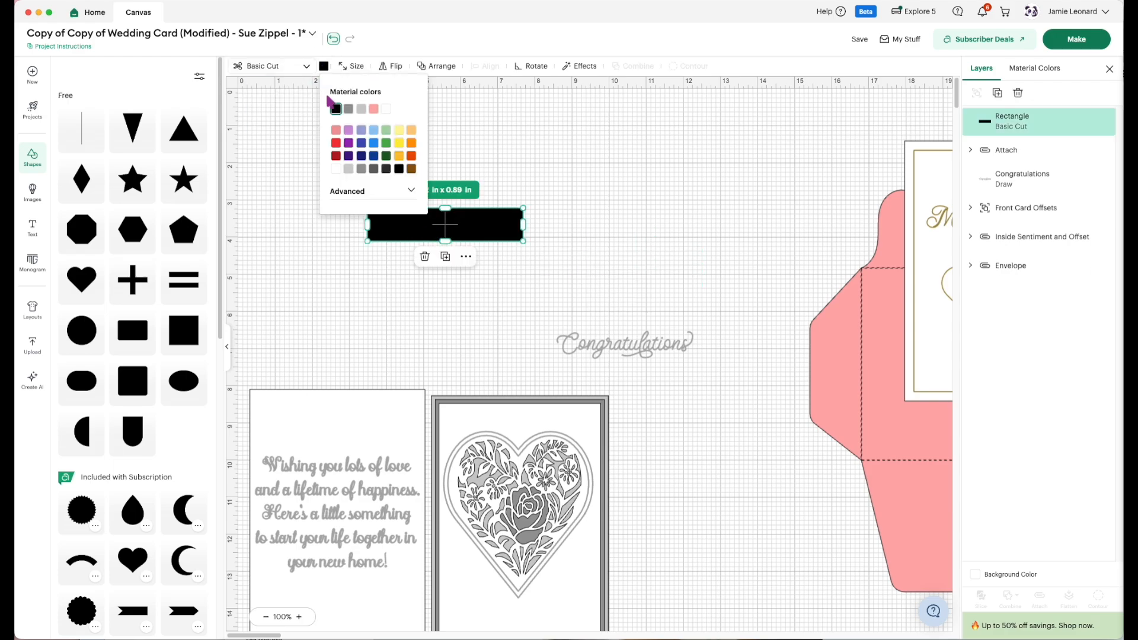
left_click(335, 170)
left_click(448, 314)
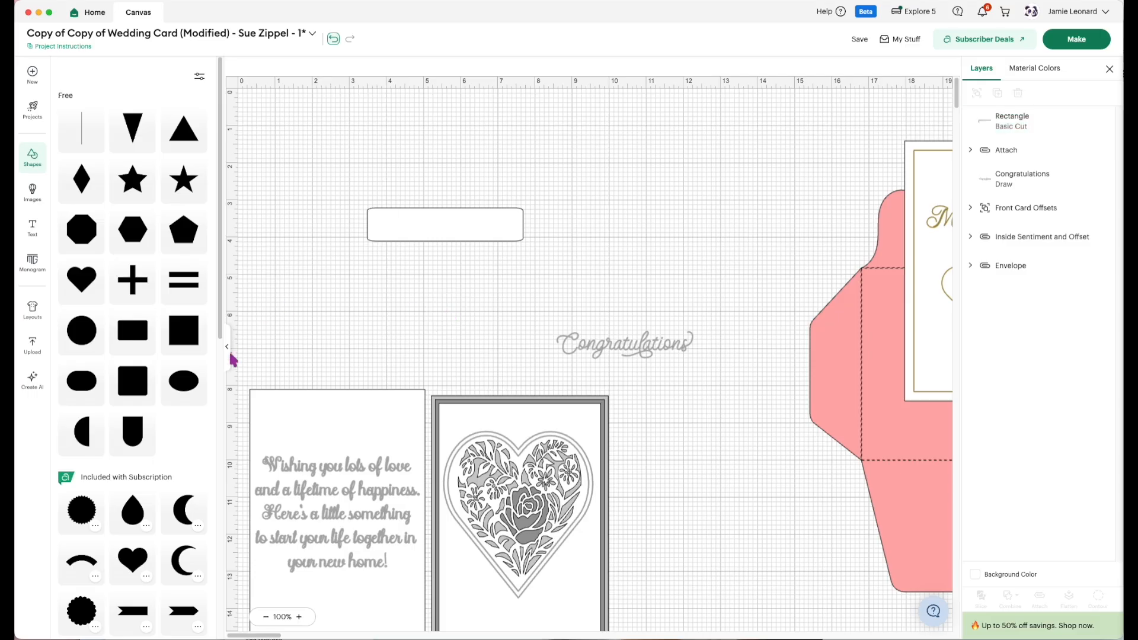
Add a text object reading "Congratulations!" to the canvas.
left_click(33, 227)
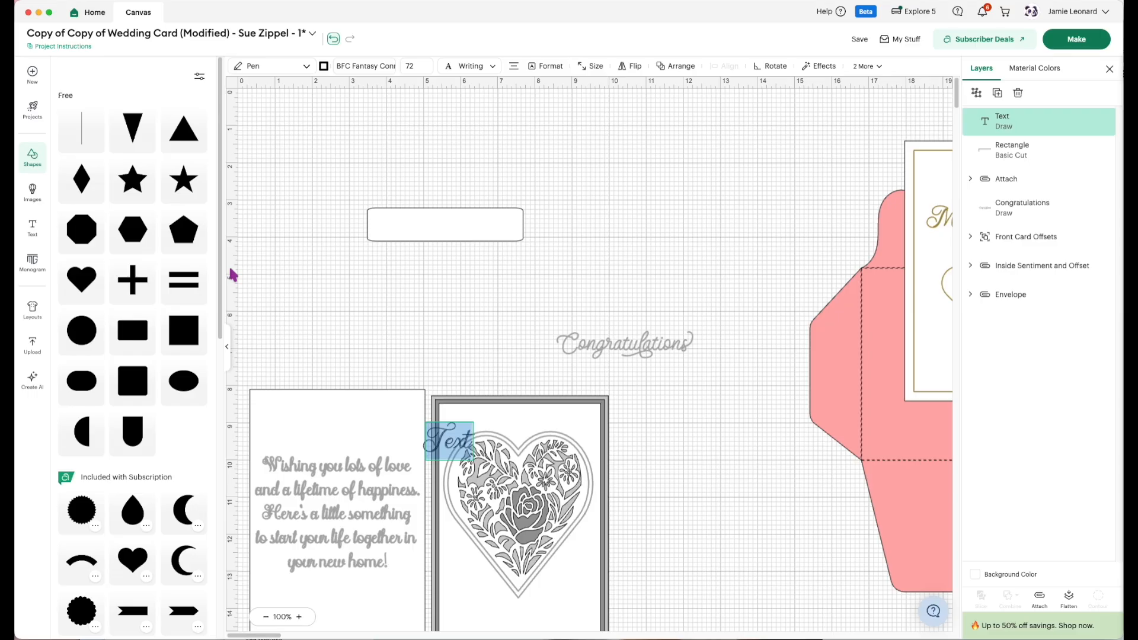
type("Congratulations")
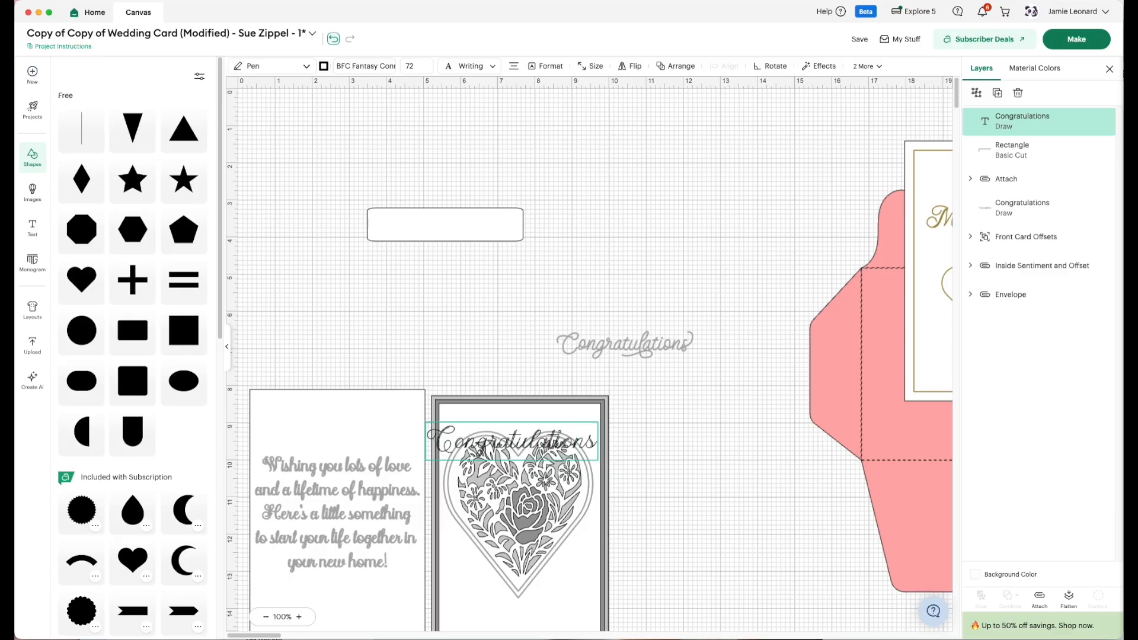
type("!")
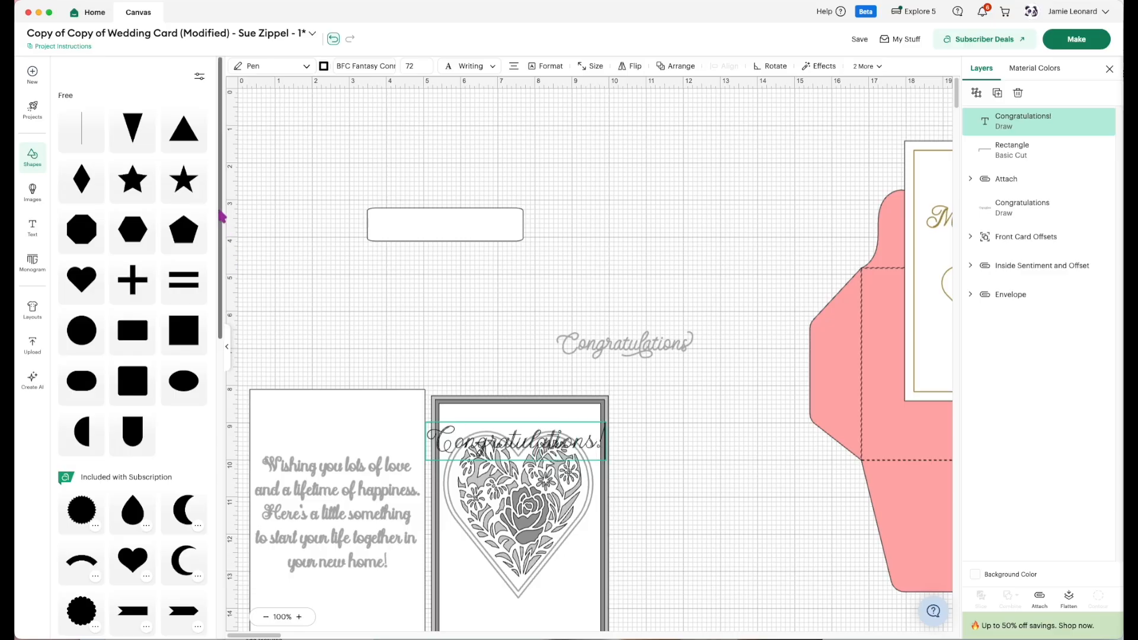
Place the "Congratulations!" text on the white rectangle and shrink it to about 4.02 × 0.71 in to fit.
left_click(504, 429)
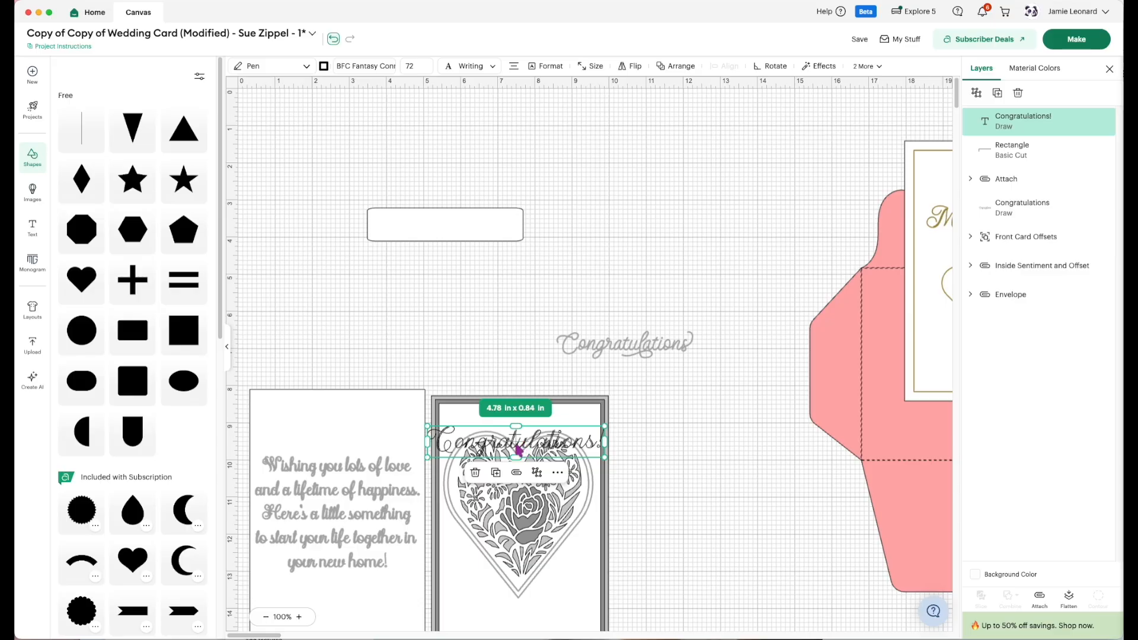
left_click_drag(517, 447, 457, 233)
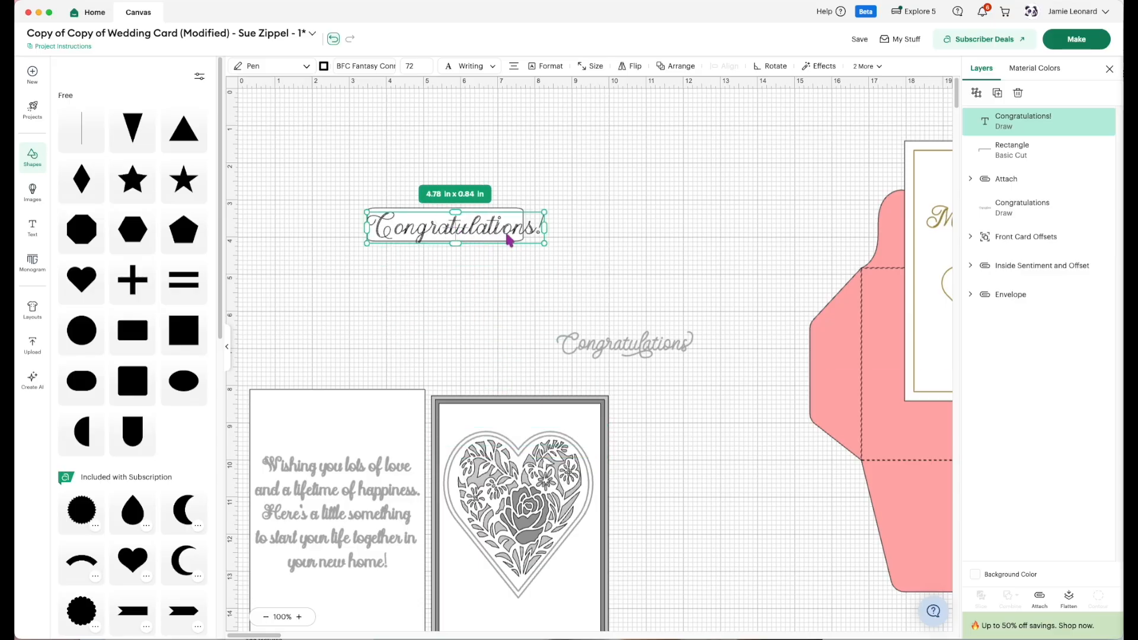
left_click_drag(545, 211, 517, 217)
left_click_drag(441, 237, 444, 232)
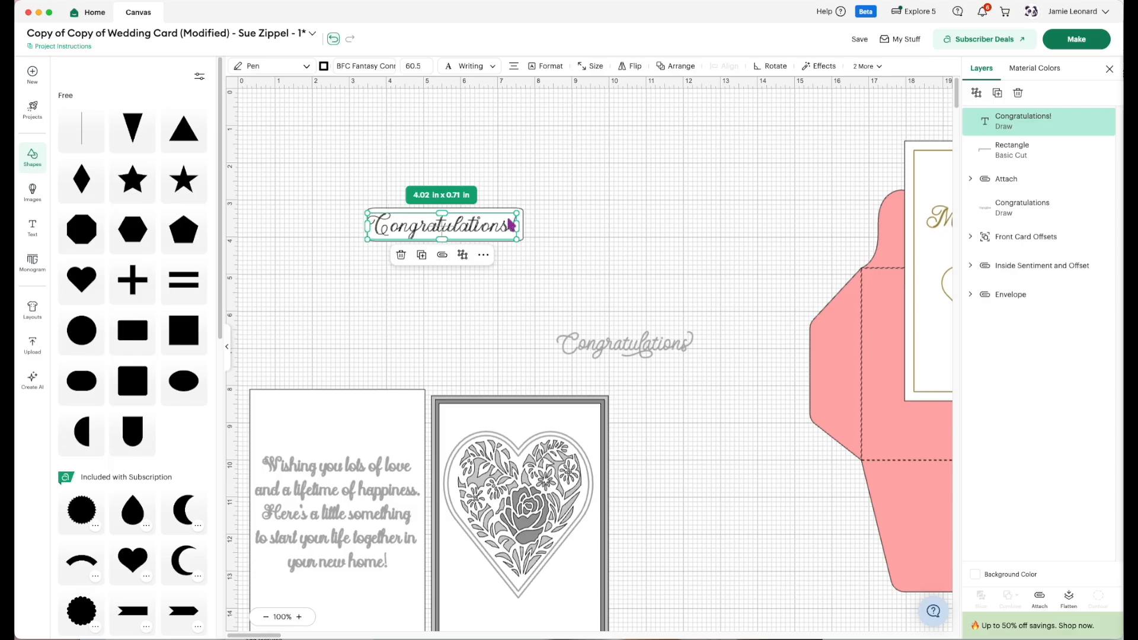
Select the "Congratulations!" text together with its rectangle and center-align them.
left_click(550, 243)
left_click_drag(565, 218, 447, 224)
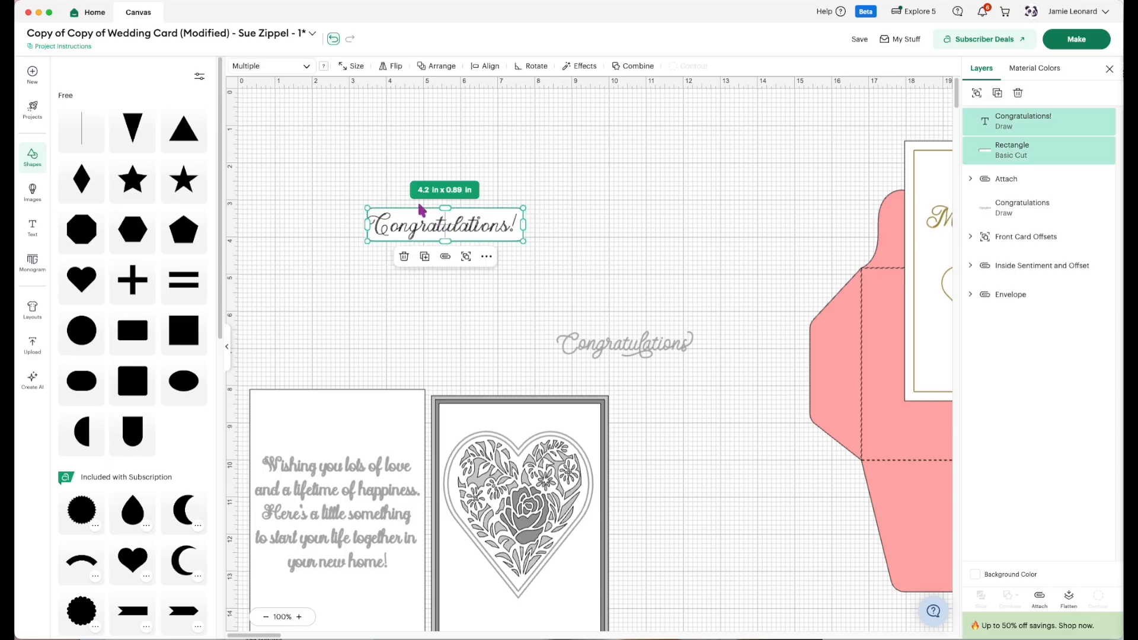
left_click(433, 68)
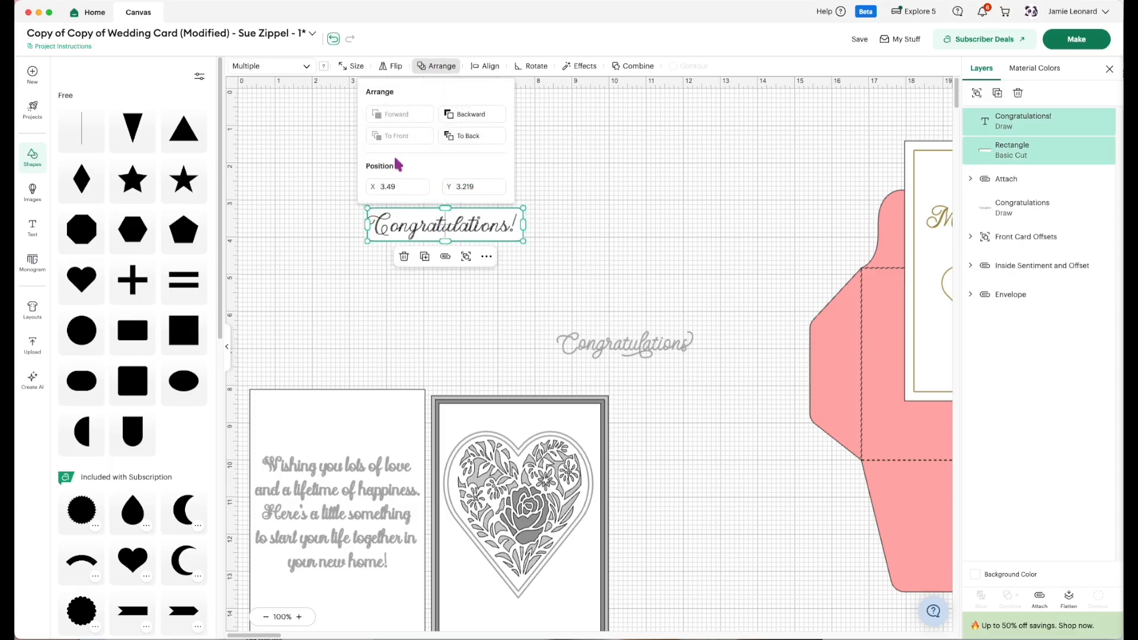
left_click(609, 165)
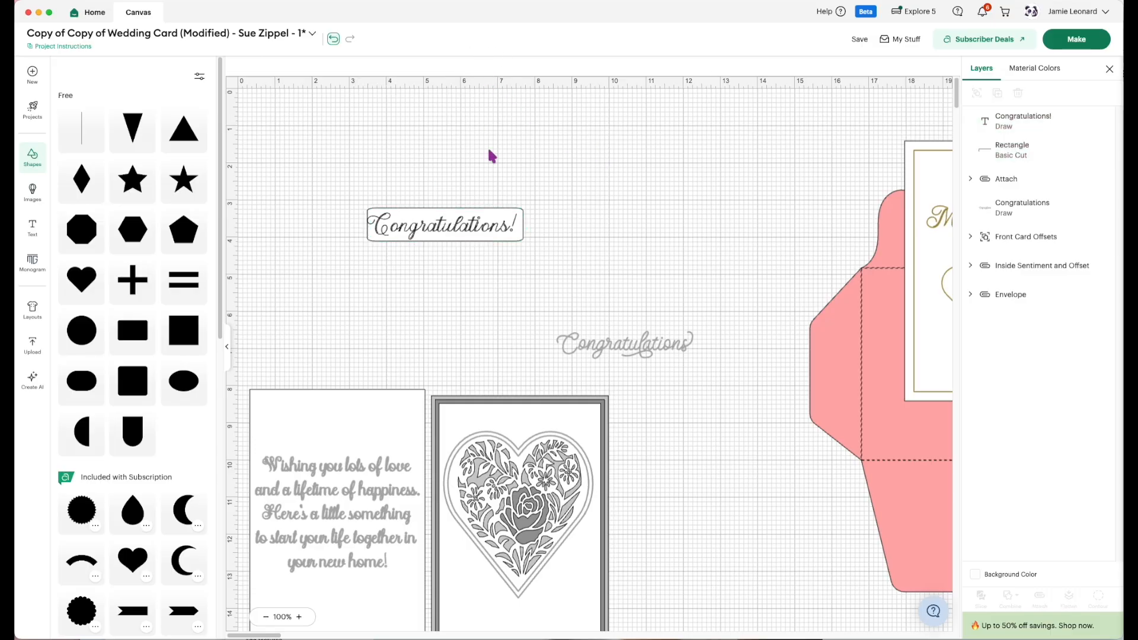
left_click_drag(466, 173, 457, 264)
left_click(486, 66)
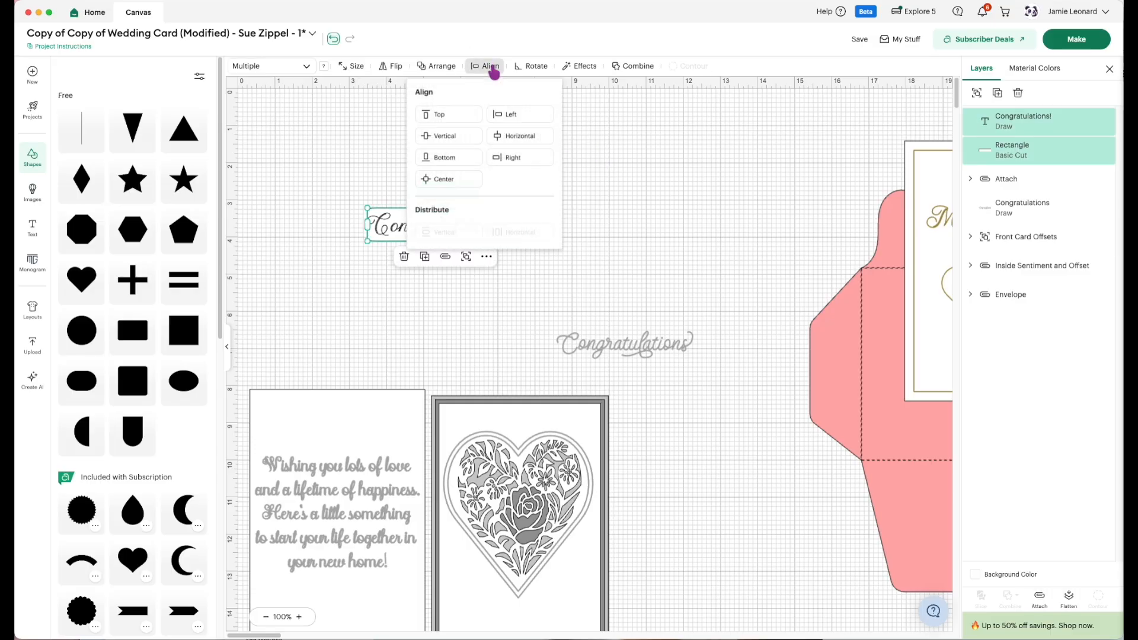
left_click(465, 179)
left_click(689, 220)
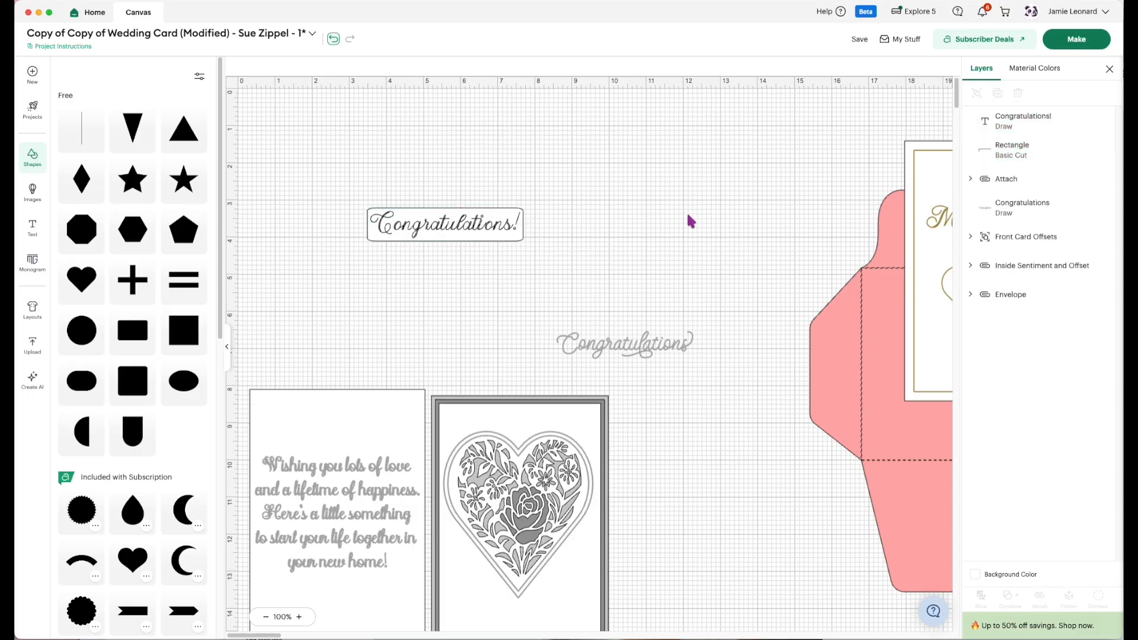
Increase the label rectangle's height to about 0.99 in and center the text on it again.
left_click(430, 236)
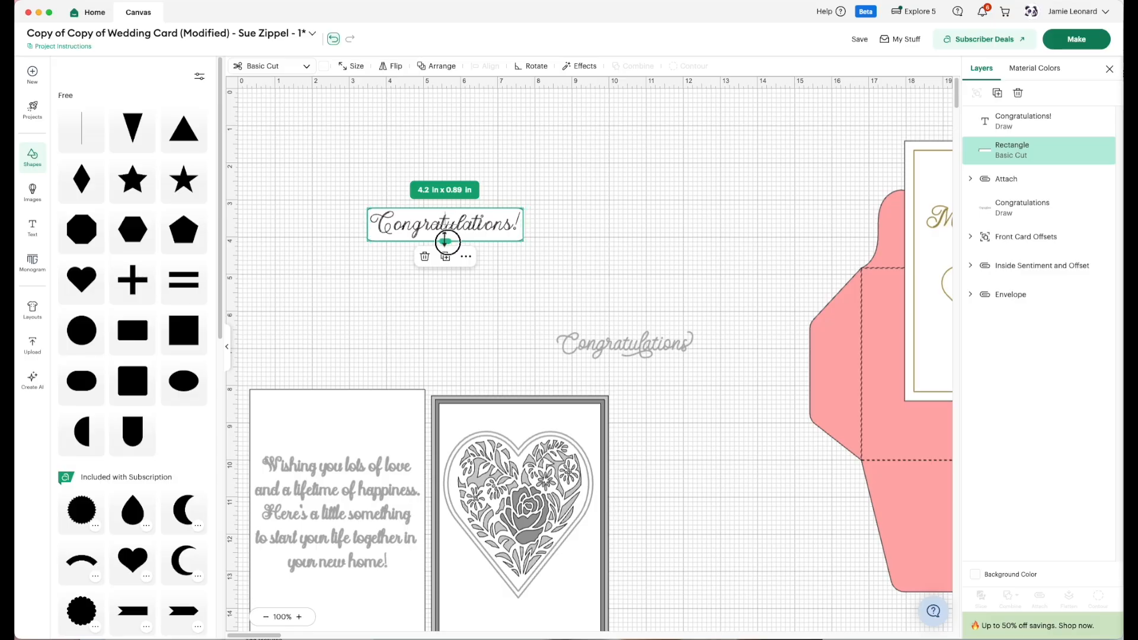
left_click_drag(445, 241, 446, 245)
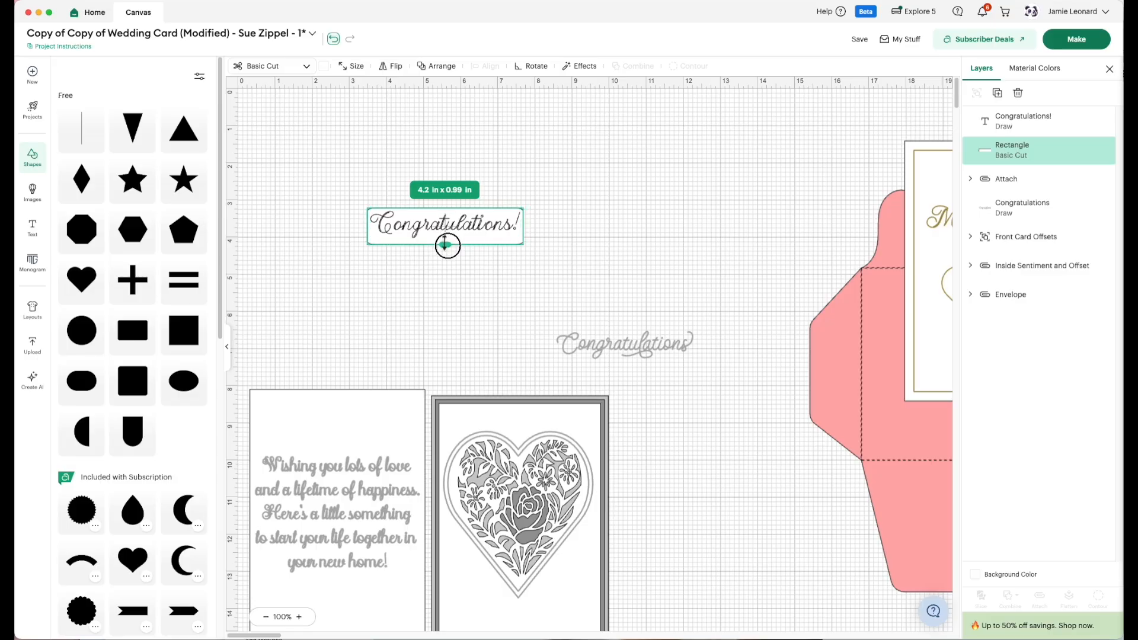
left_click(464, 299)
left_click_drag(477, 298, 426, 199)
left_click(483, 66)
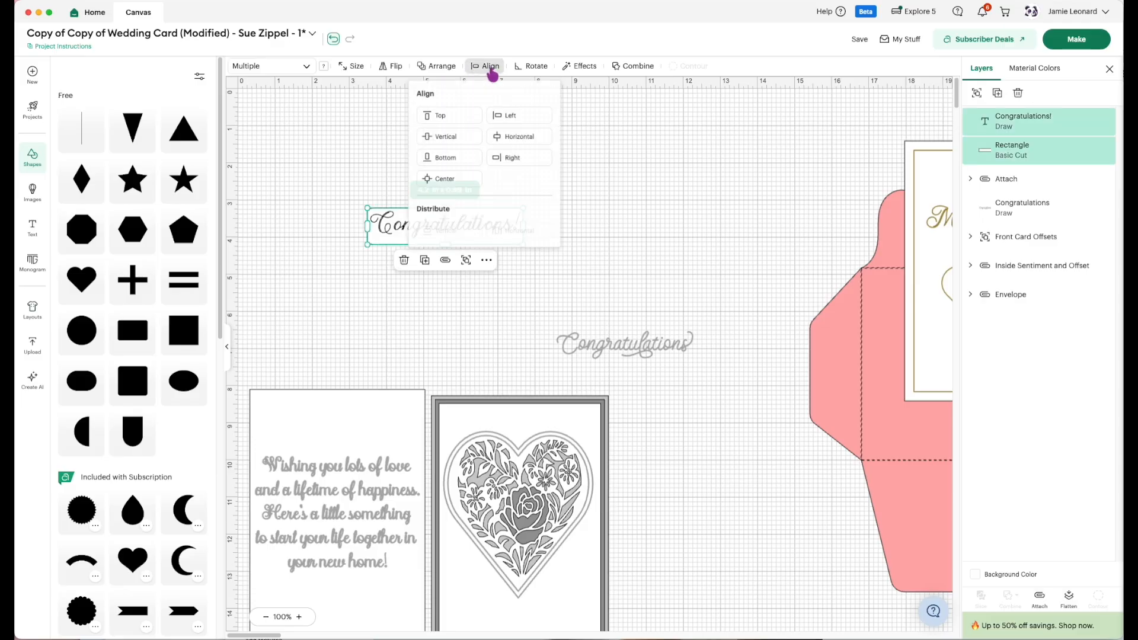
left_click(449, 180)
left_click(633, 199)
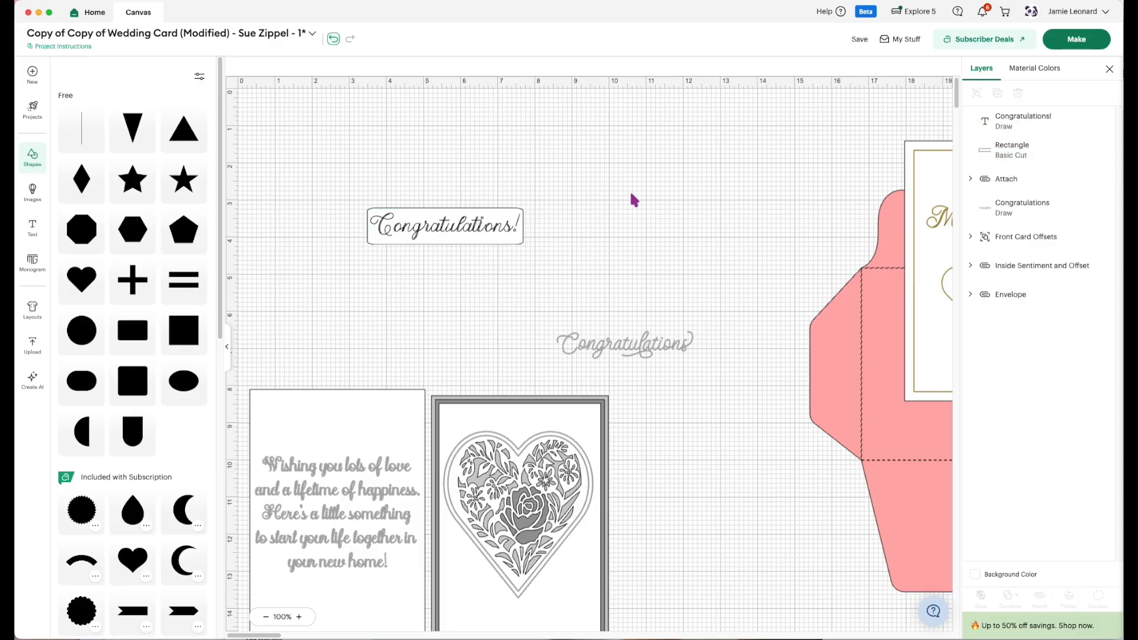
Set the "Congratulations!" text's operation to Medium Foil and attach it to the rectangle.
left_click(447, 232)
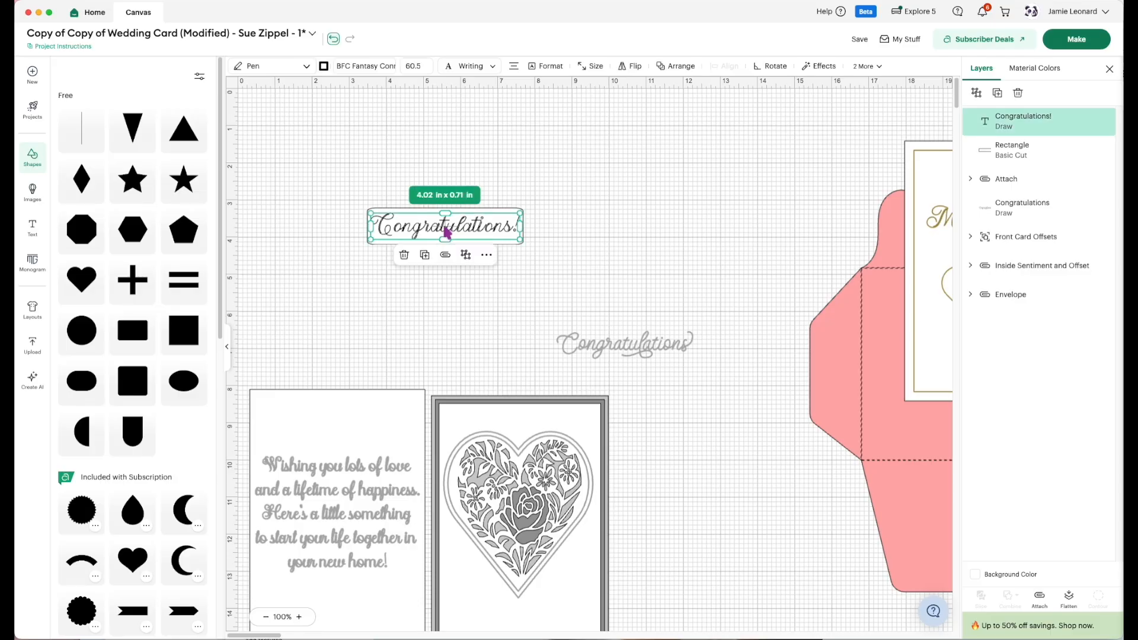
left_click(300, 66)
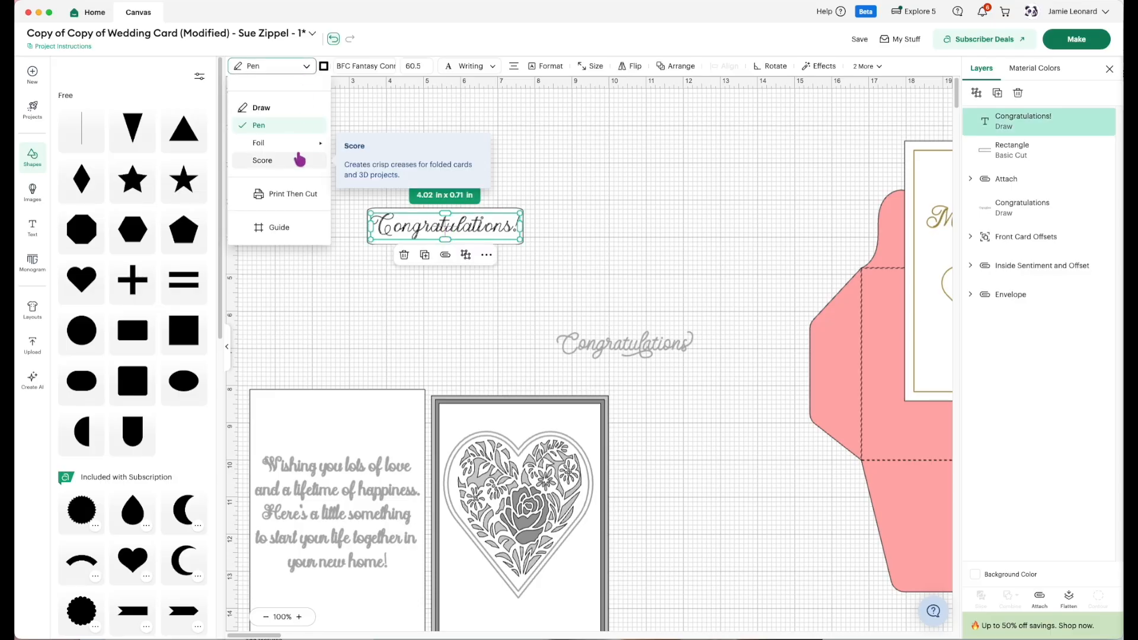
mouse_move(301, 149)
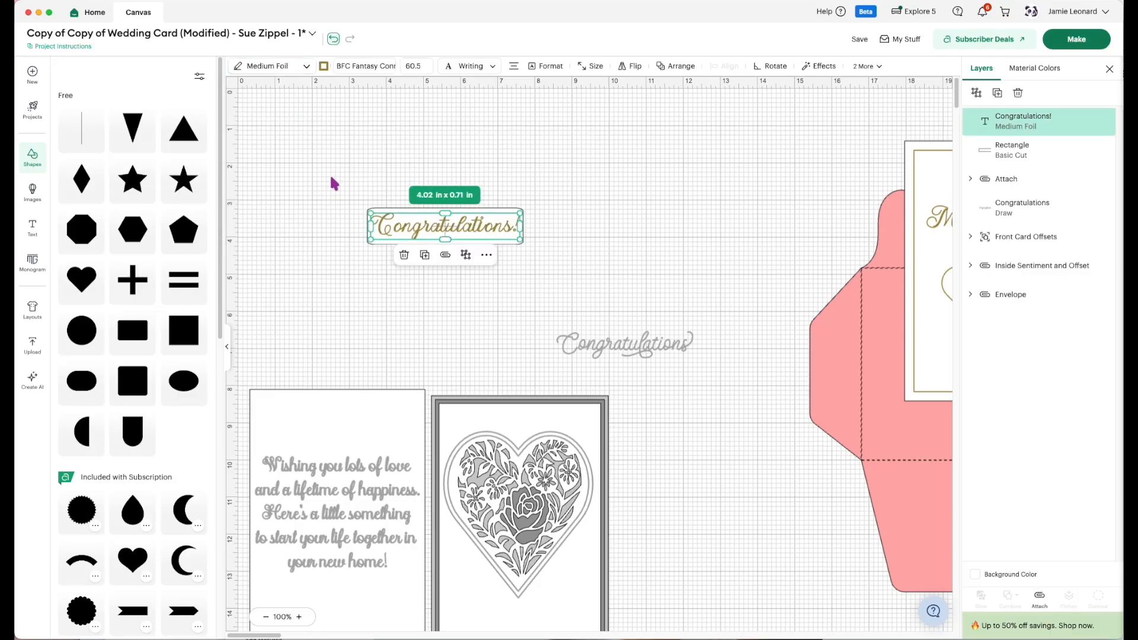
left_click(330, 173)
left_click_drag(328, 166, 459, 287)
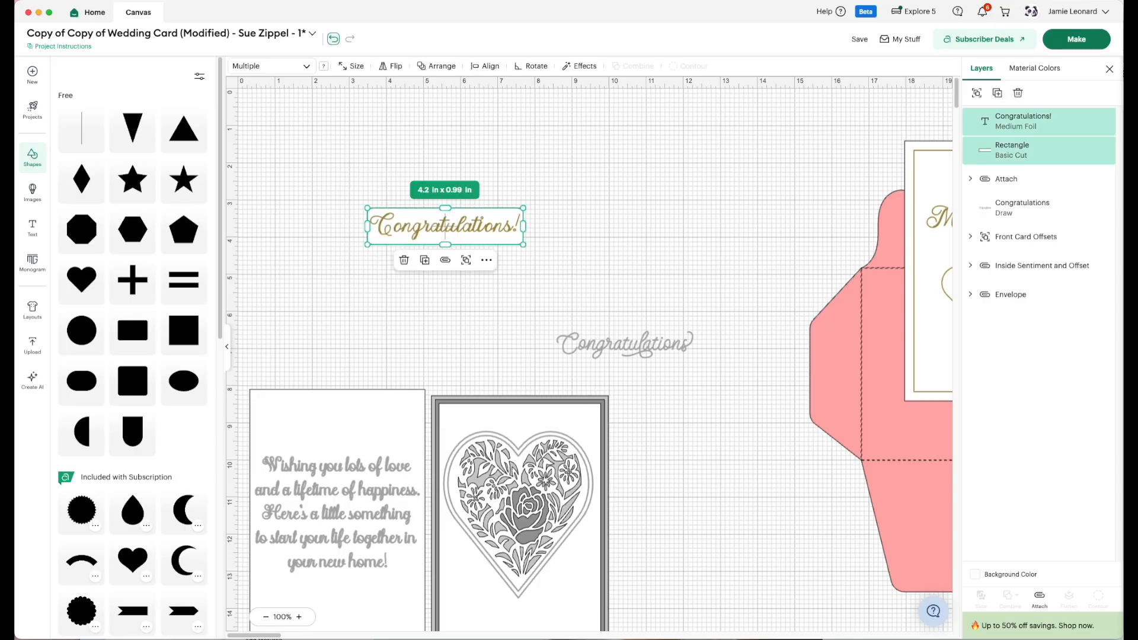
left_click(1038, 601)
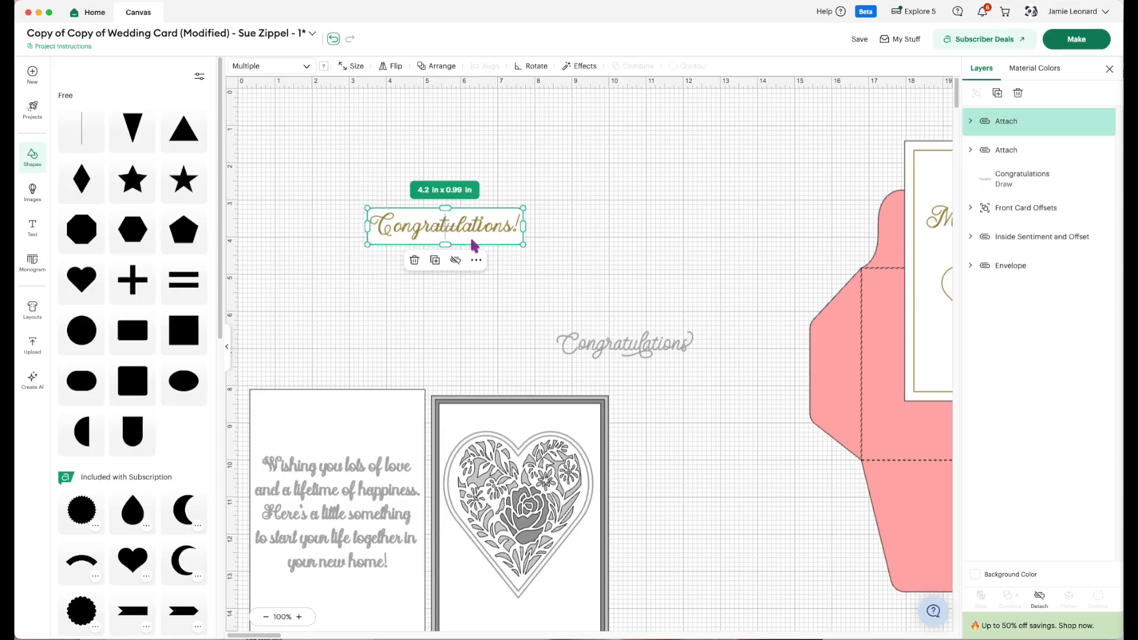
left_click(548, 268)
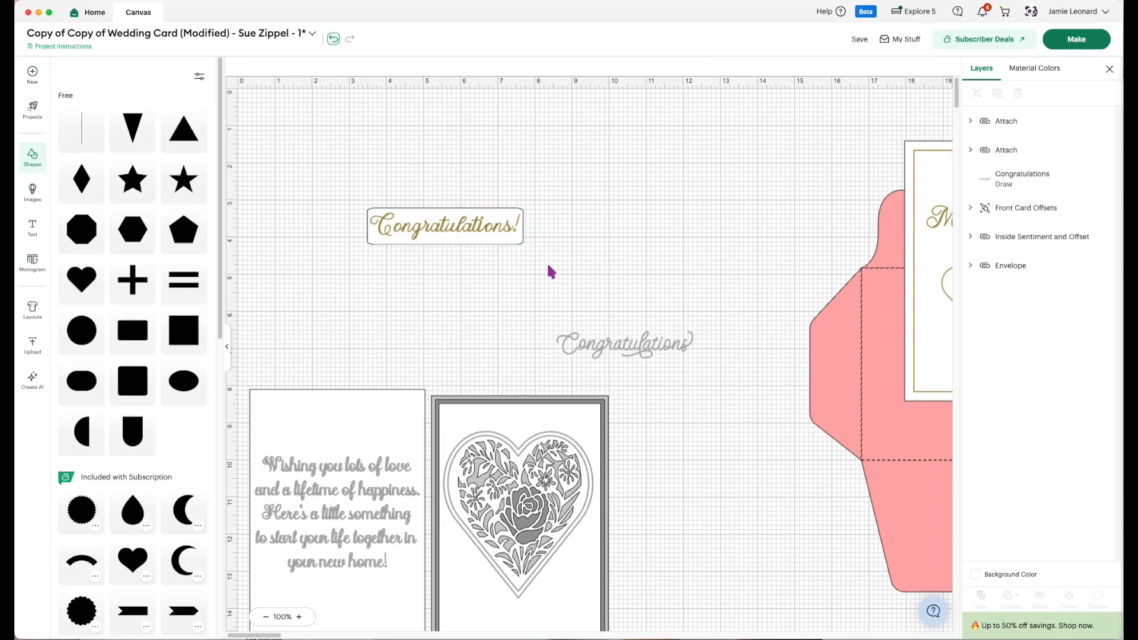
left_click(390, 236)
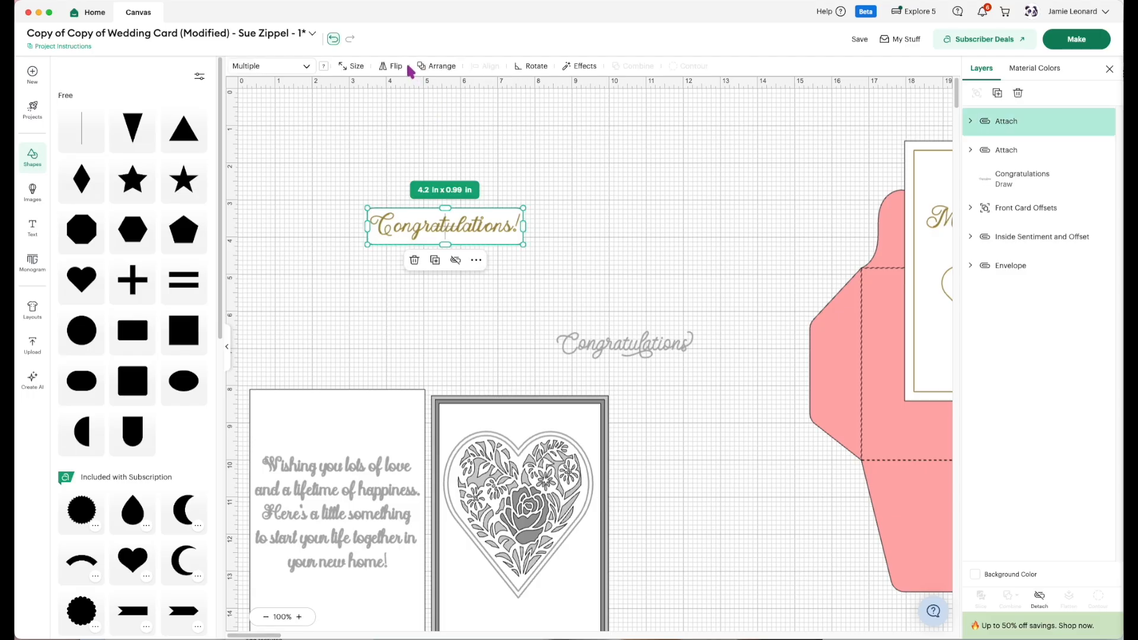
left_click(580, 66)
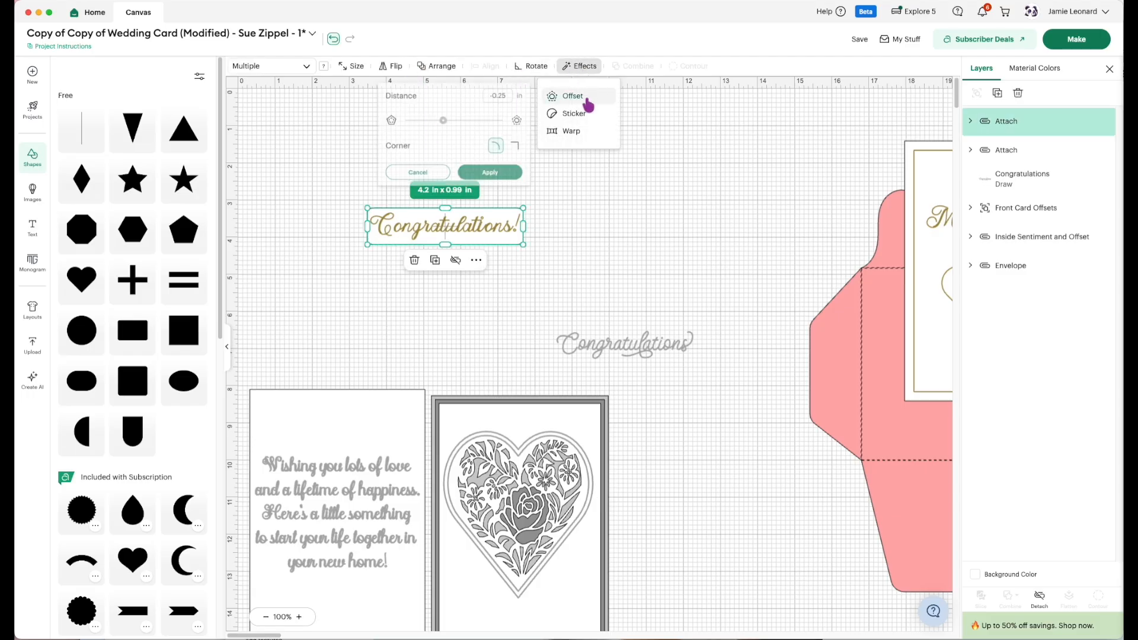
left_click(573, 96)
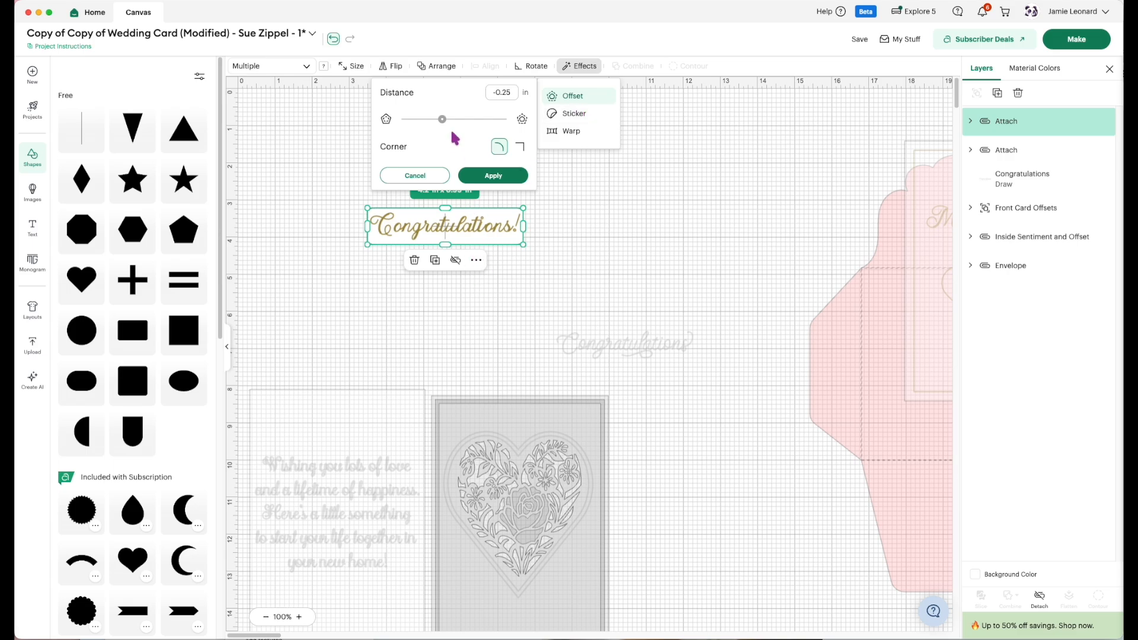
left_click_drag(443, 121, 453, 123)
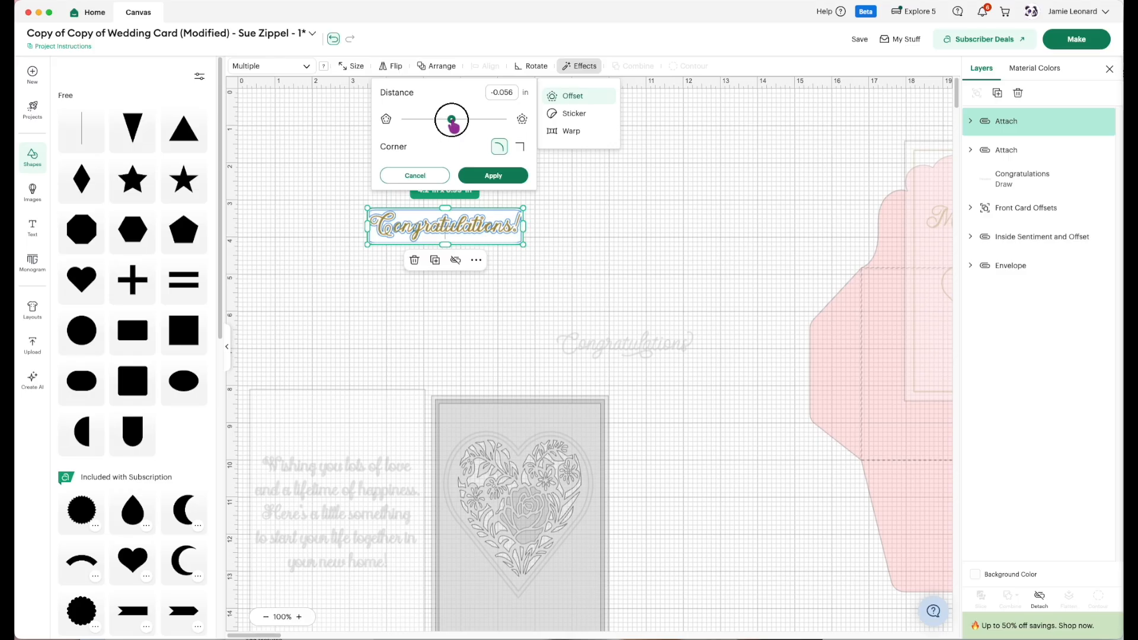
left_click_drag(452, 123, 447, 121)
left_click(508, 180)
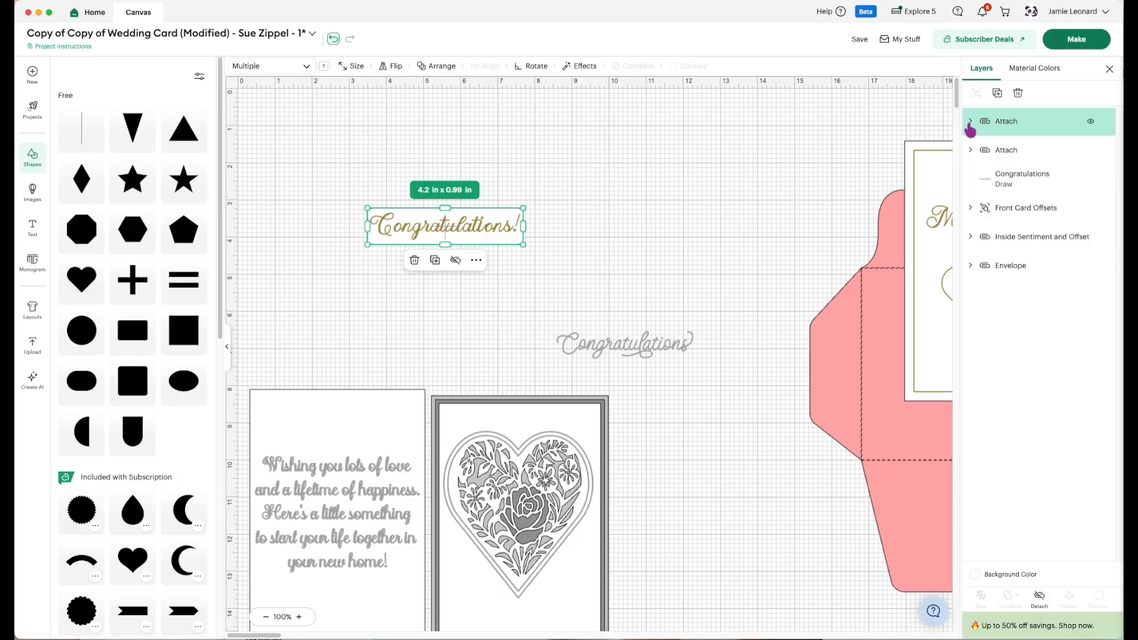
Add a 0.125 in offset with rounded corners around the "Congratulations!" label's rectangle.
left_click(970, 122)
left_click(1007, 178)
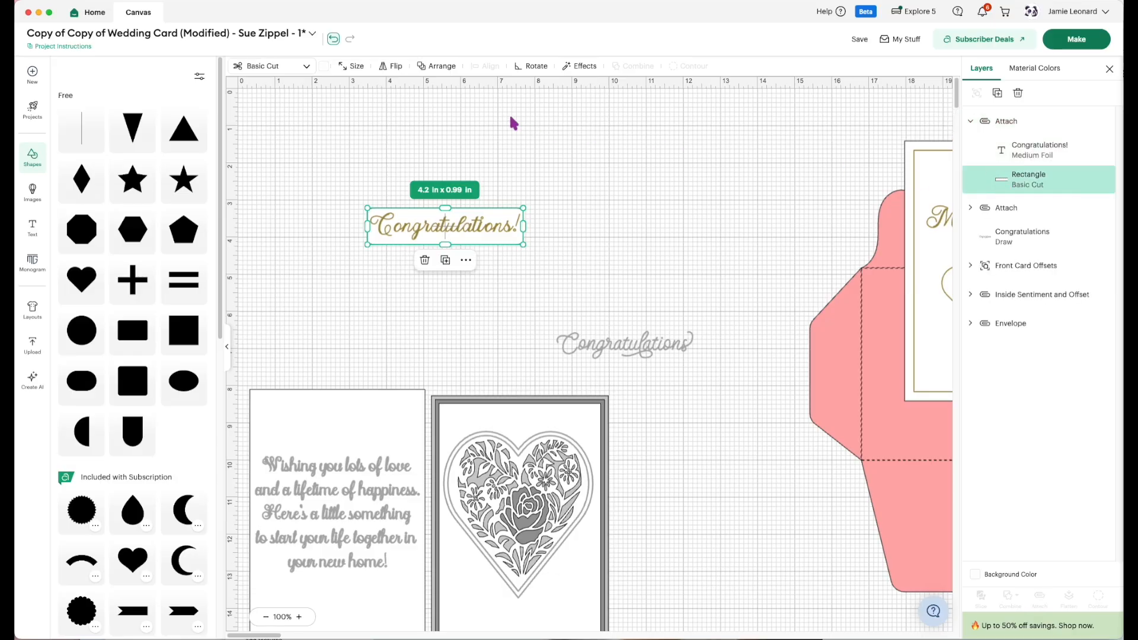
left_click(579, 66)
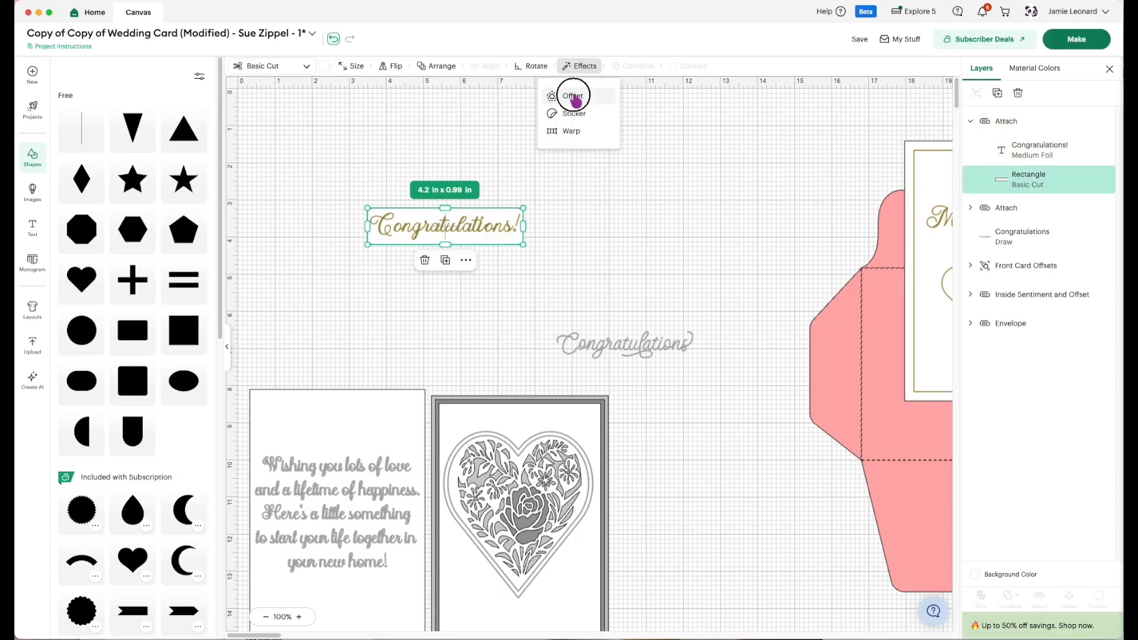
left_click(574, 97)
left_click(445, 120)
left_click_drag(447, 121, 461, 121)
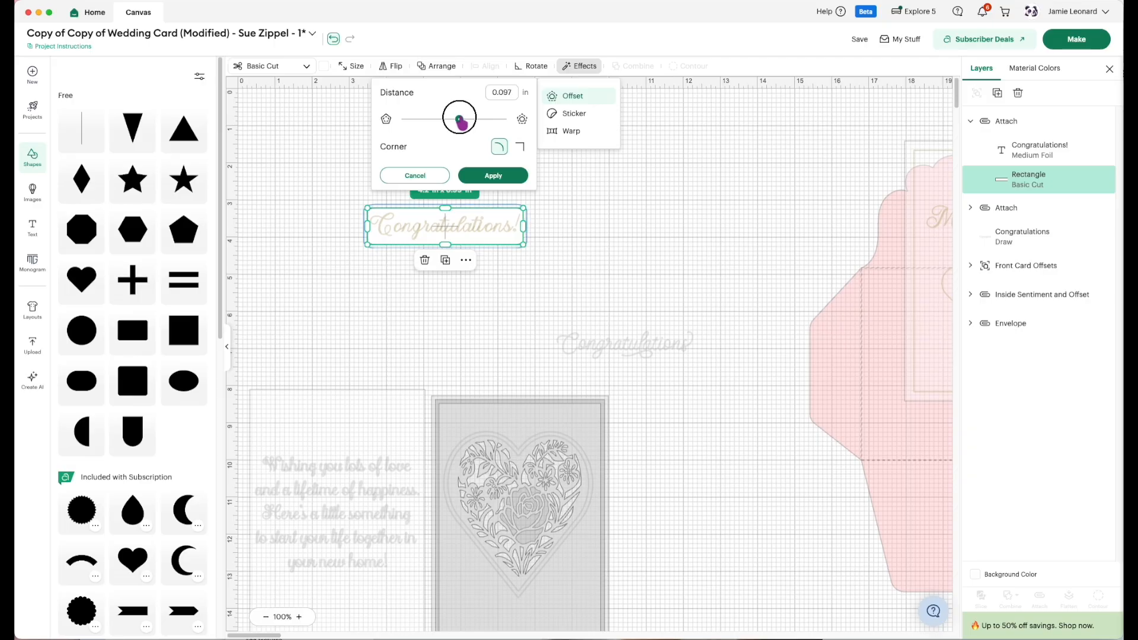
left_click_drag(461, 121, 462, 121)
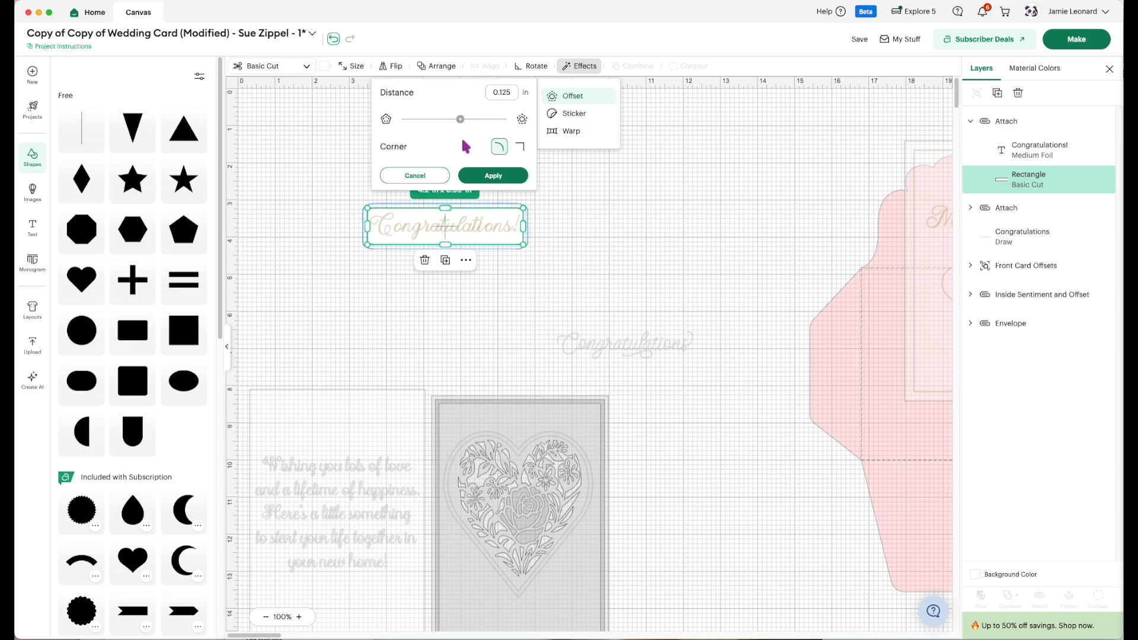
left_click(482, 176)
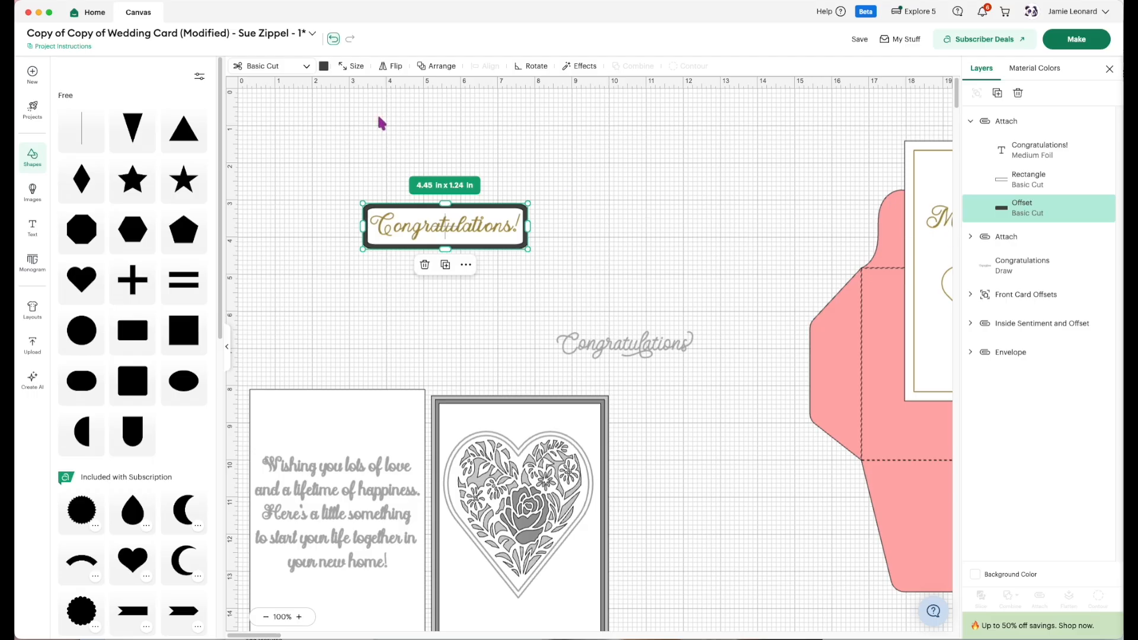
Try to color the label's offset black while it is still part of the attached set, undoing each color change.
left_click(325, 67)
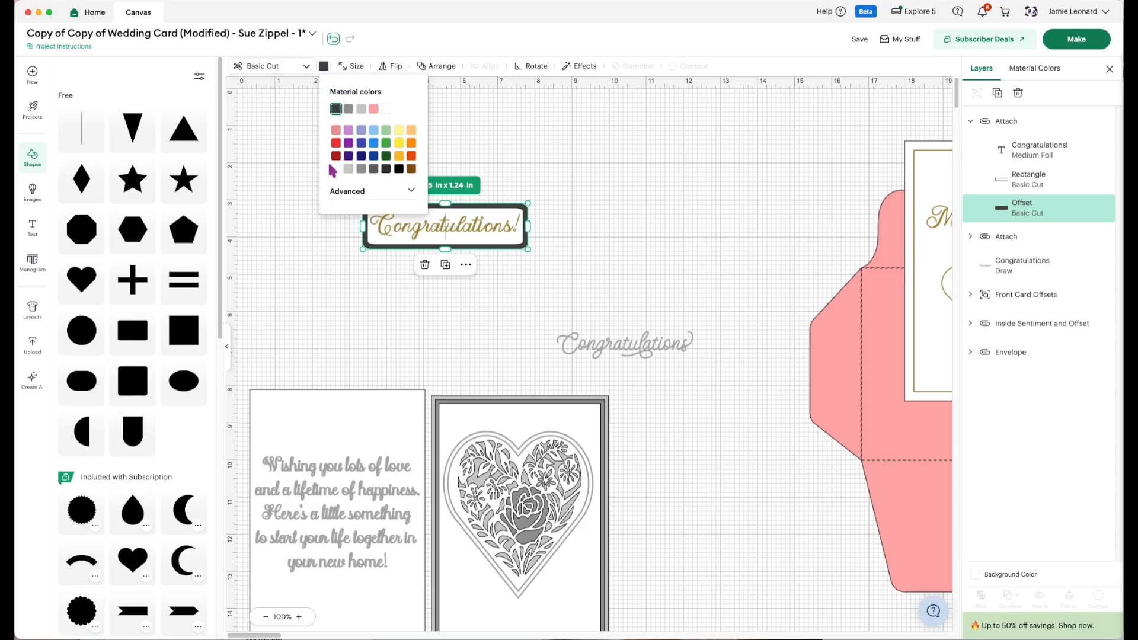
left_click(397, 169)
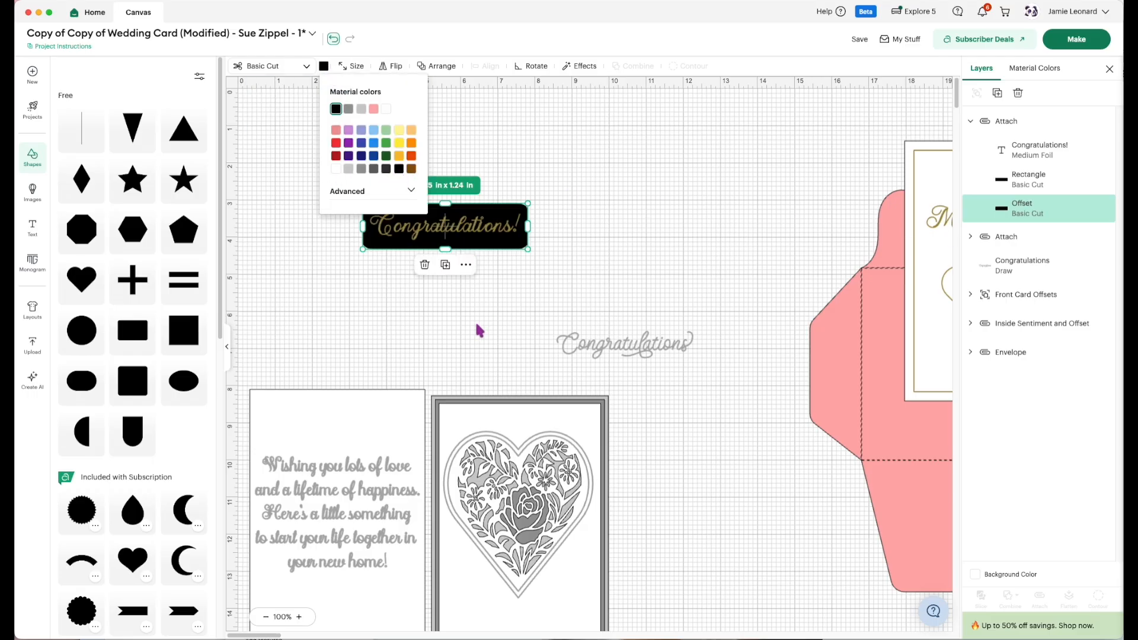
left_click(334, 38)
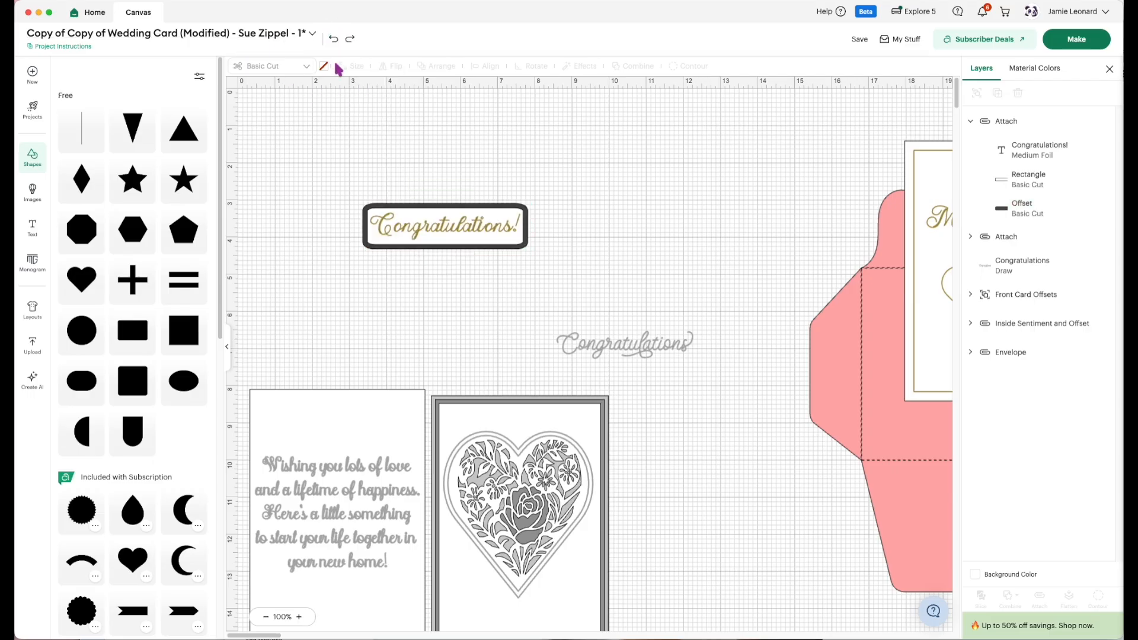
left_click(978, 214)
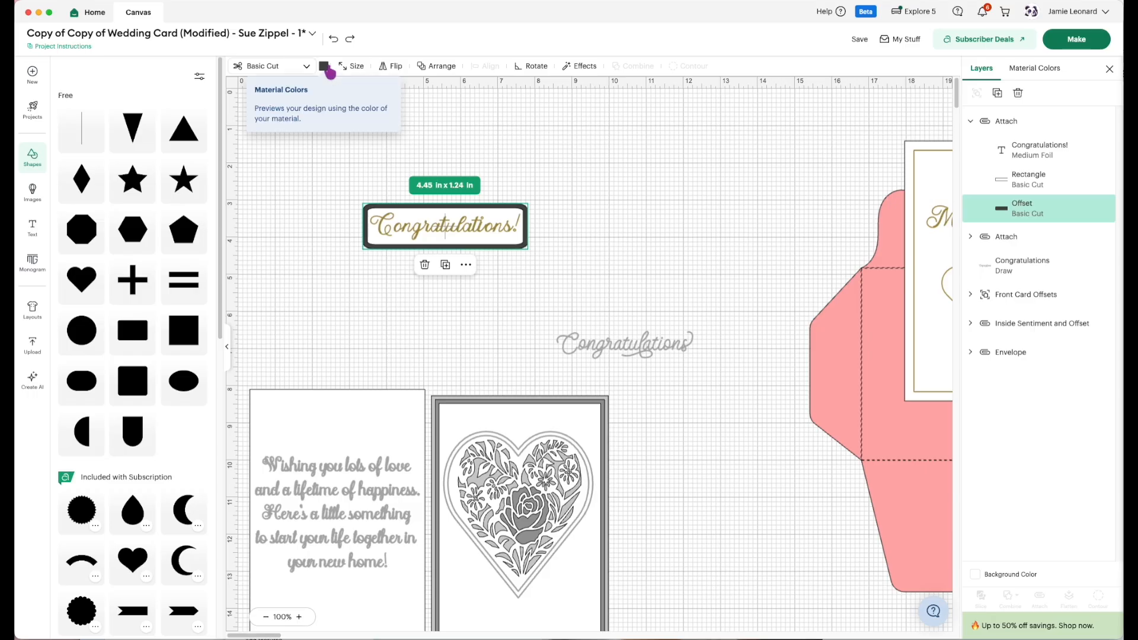
left_click(324, 66)
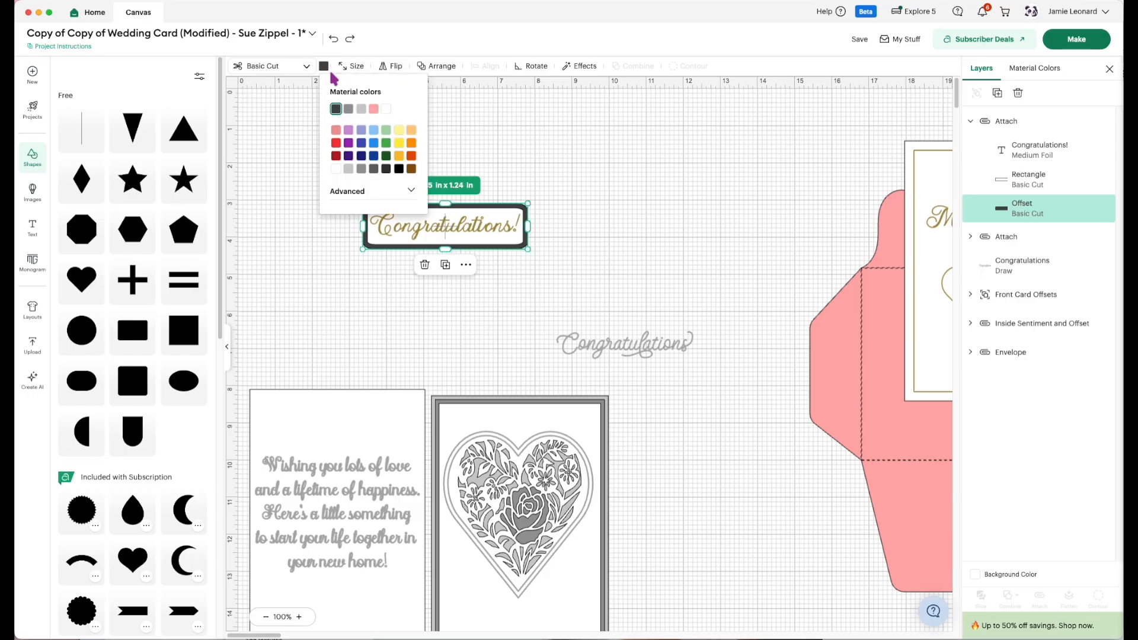
left_click(399, 169)
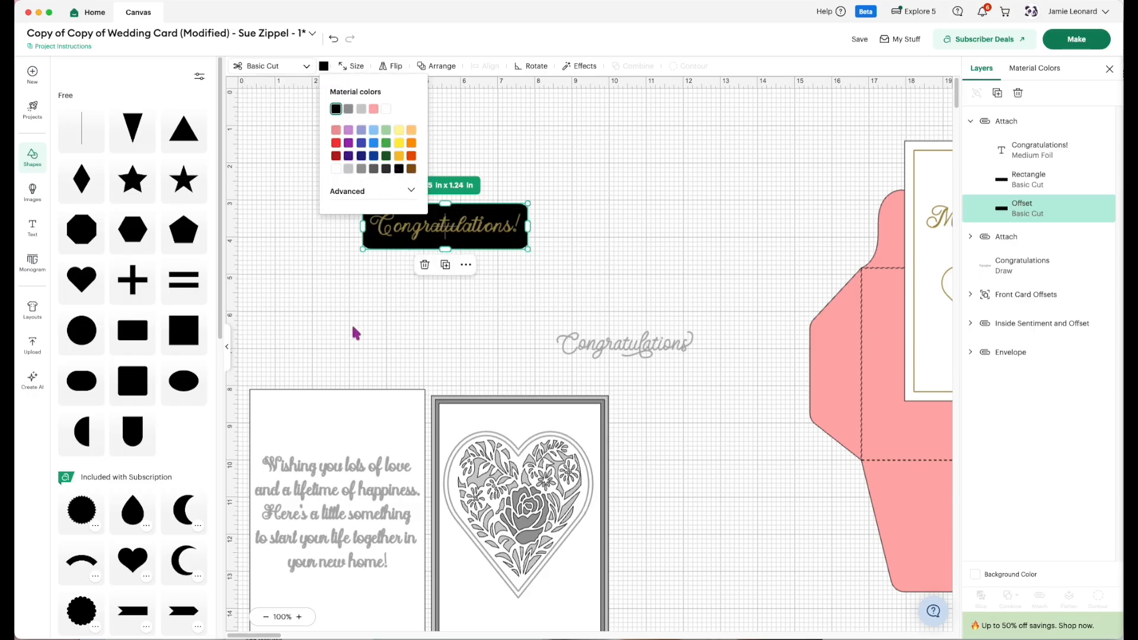
left_click(333, 39)
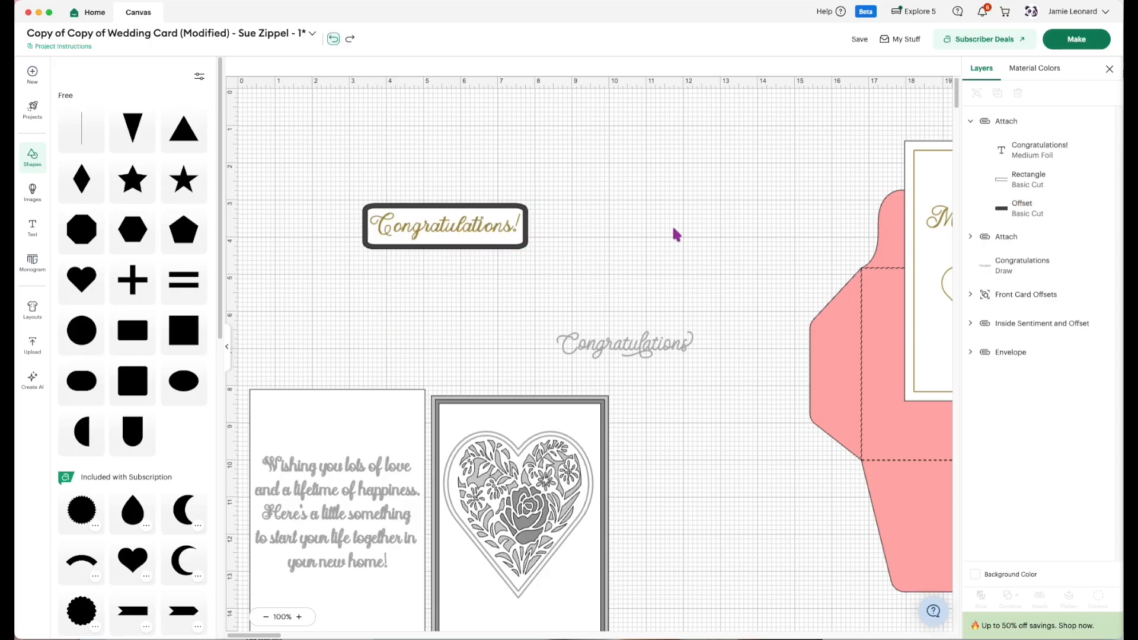
Detach the "Congratulations!" label's layers and color only the offset black.
left_click(984, 132)
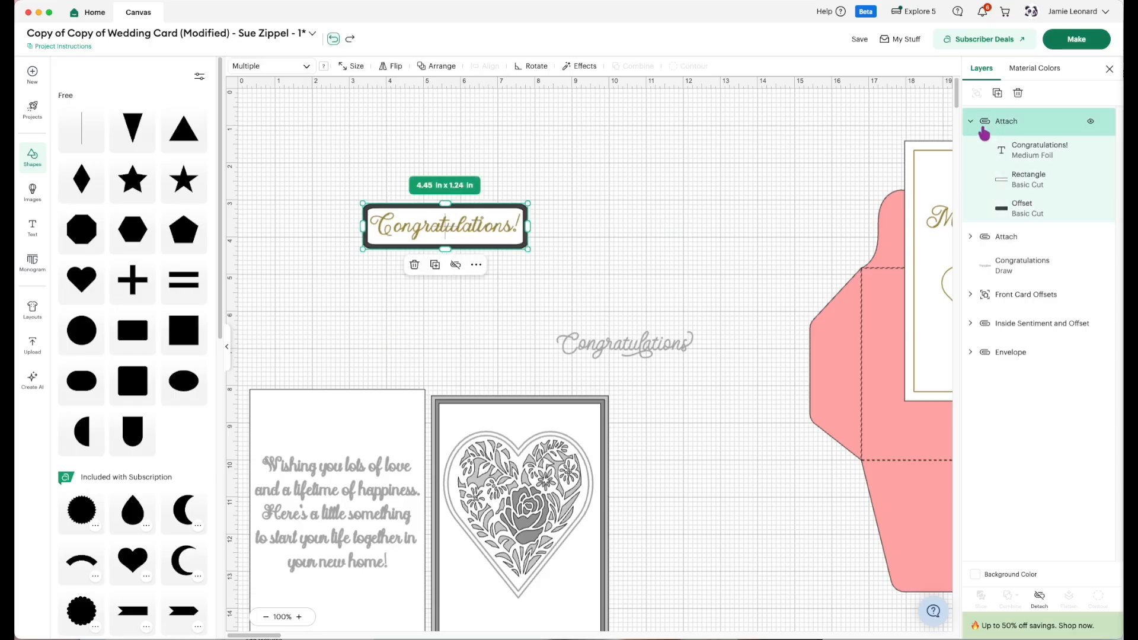
left_click(1039, 597)
left_click(996, 188)
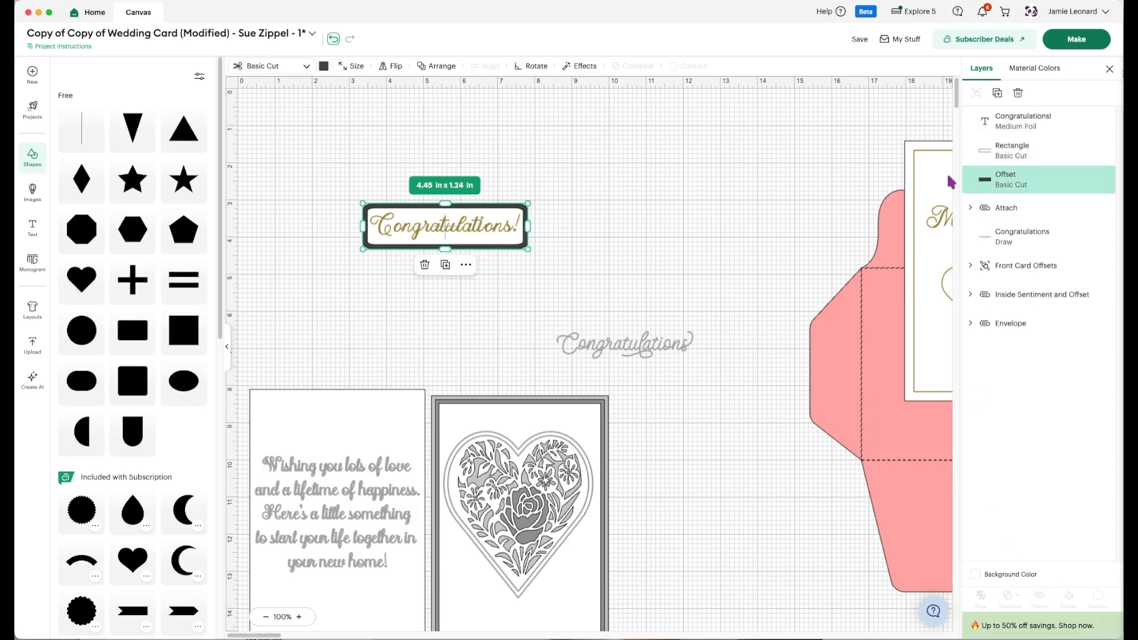
left_click(325, 67)
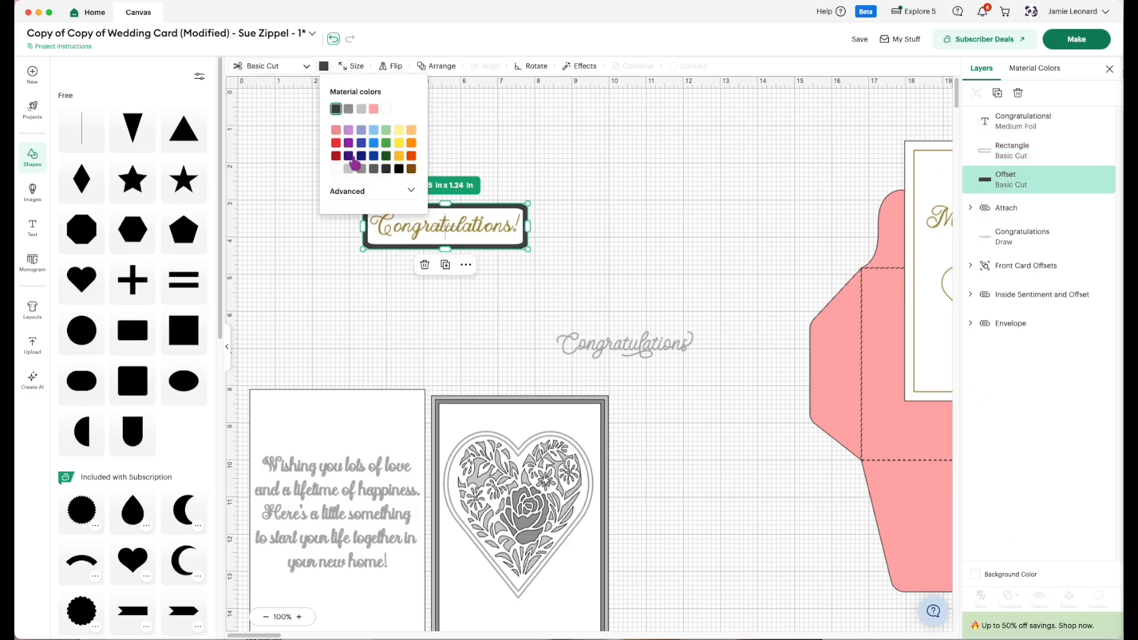
left_click(399, 170)
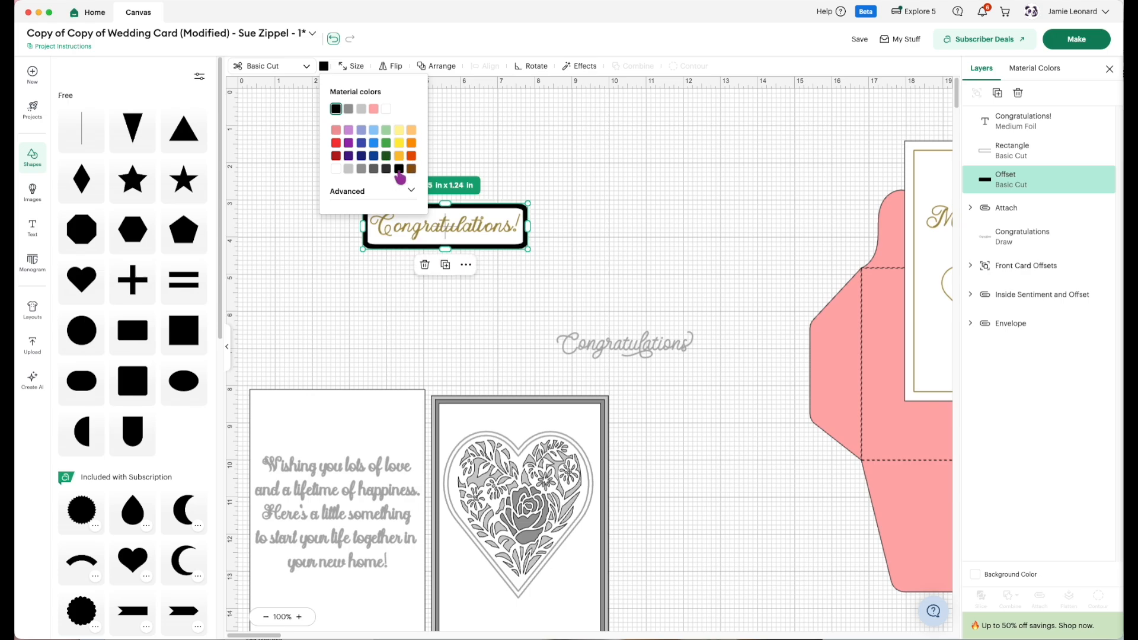
left_click(614, 232)
left_click_drag(581, 269, 581, 245)
Attach the Medium Foil "Congratulations!" text to its white rectangle, leaving the black offset separate.
left_click(988, 153)
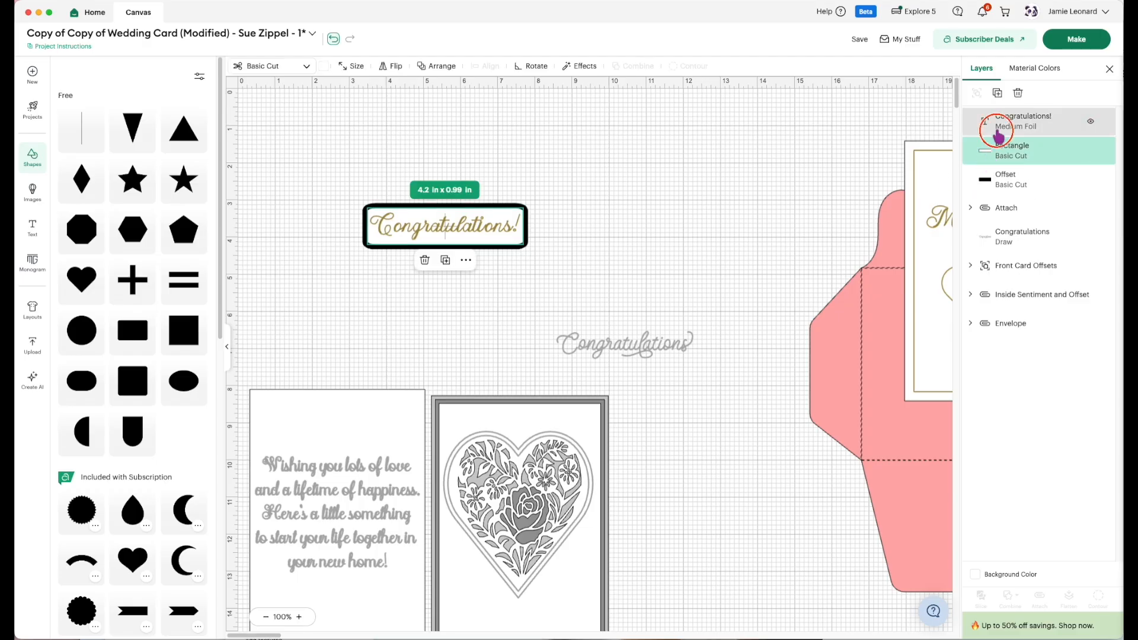
left_click(1001, 121, "shift")
left_click(1040, 598)
Group the attached label with its black offset and move the group between the heart panel and the envelope.
left_click_drag(556, 277, 422, 170)
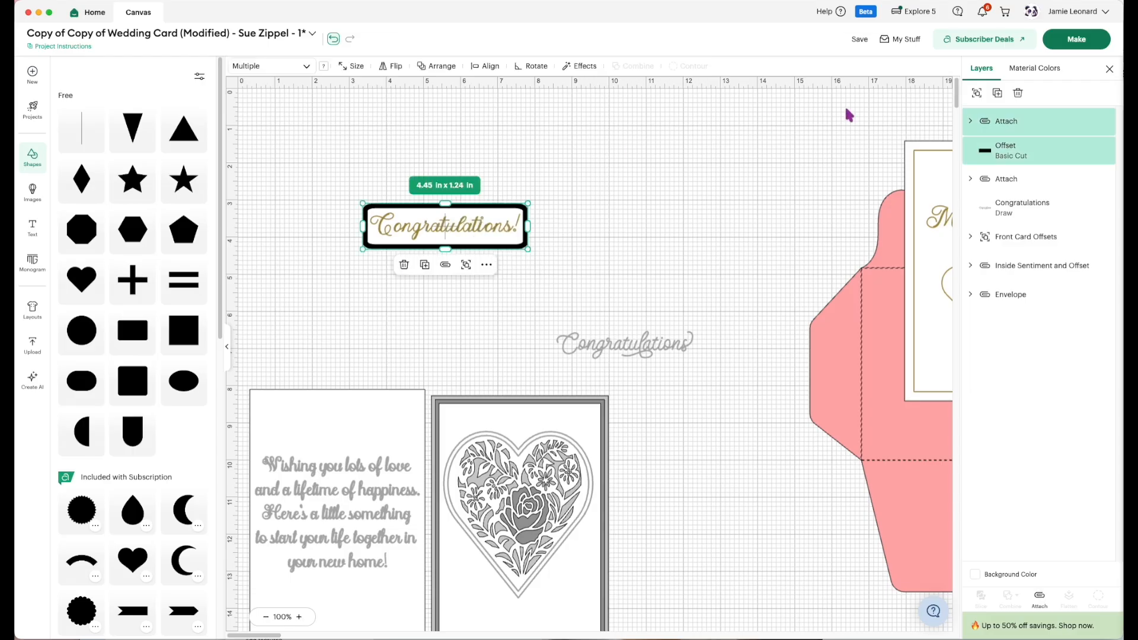
left_click(977, 92)
left_click_drag(468, 229, 732, 479)
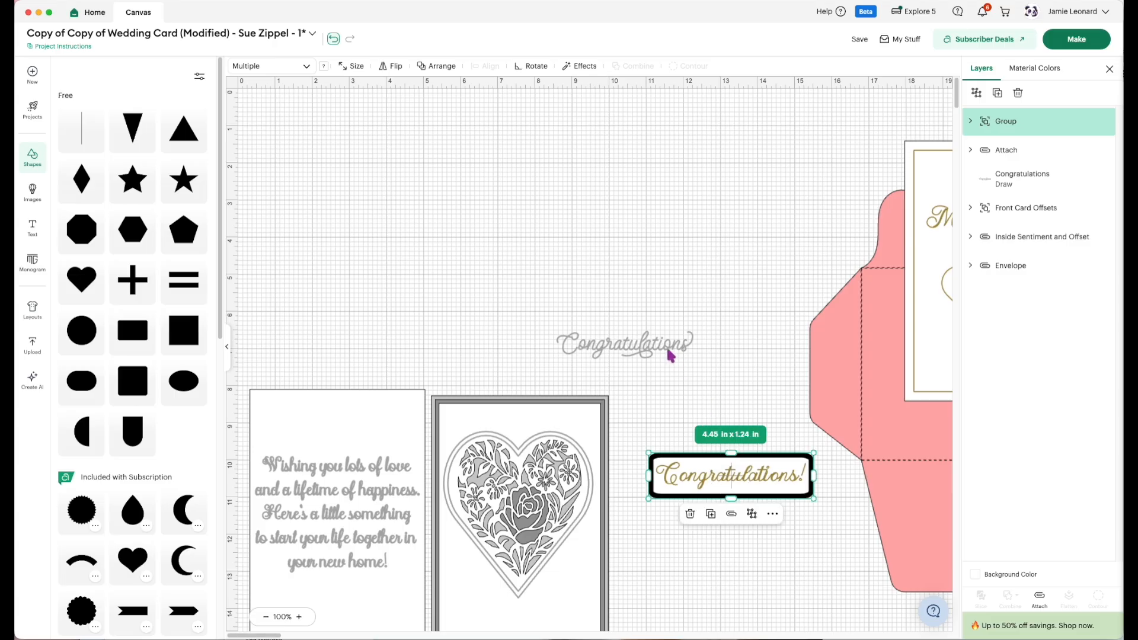
Delete the original gray "Congratulations" drawing and the original inside sentiment panel from the canvas.
left_click(661, 346)
key("Delete")
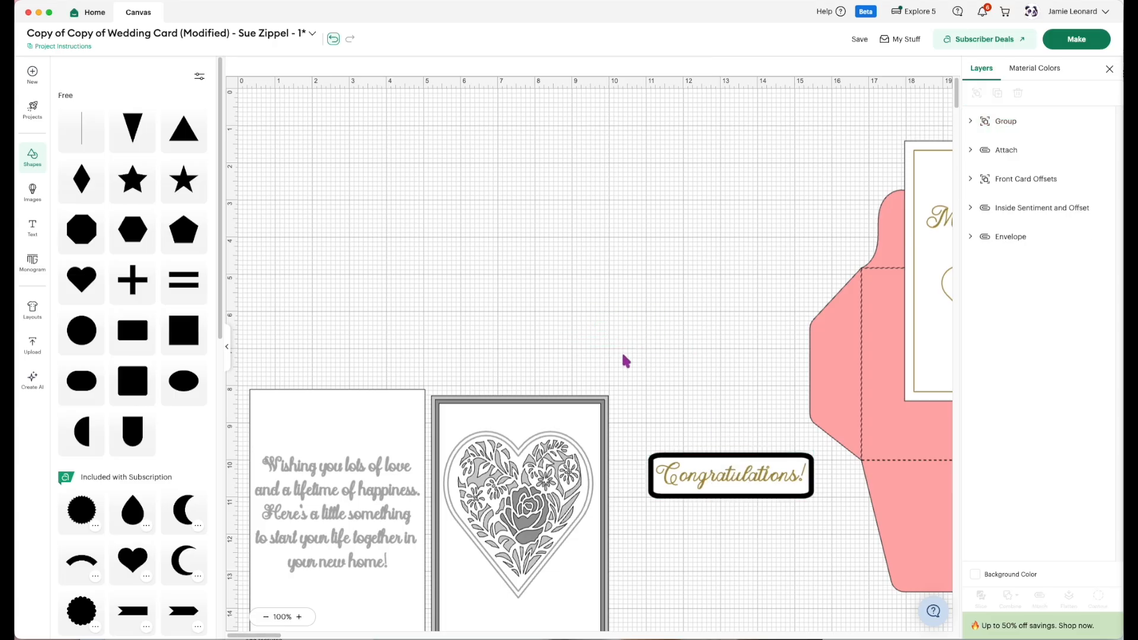
left_click_drag(415, 468, 383, 220)
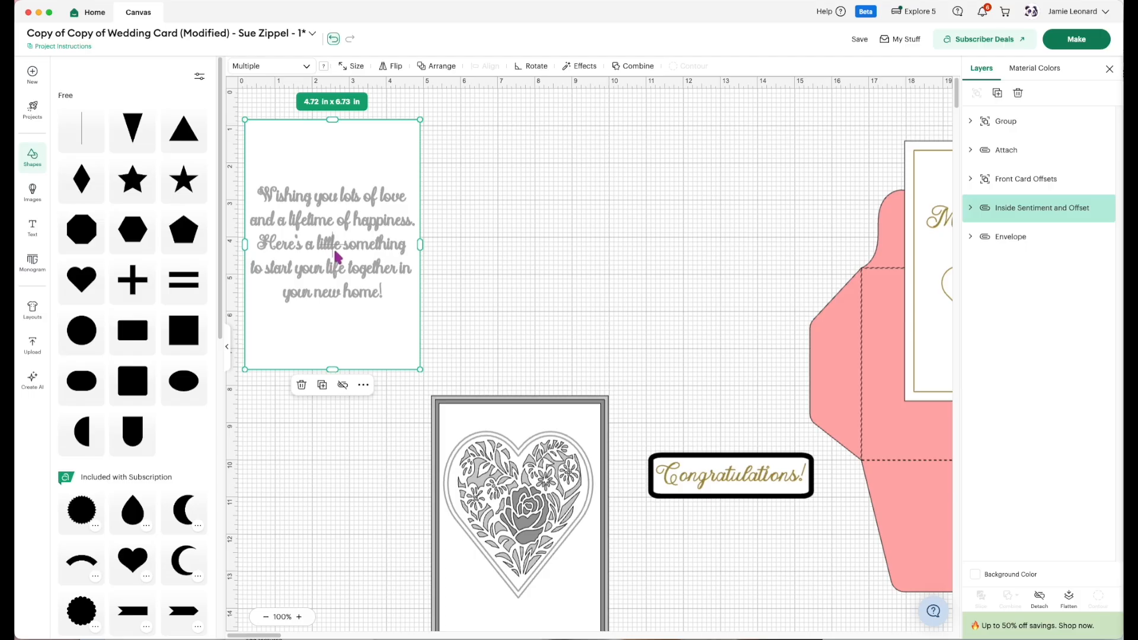
key("Delete")
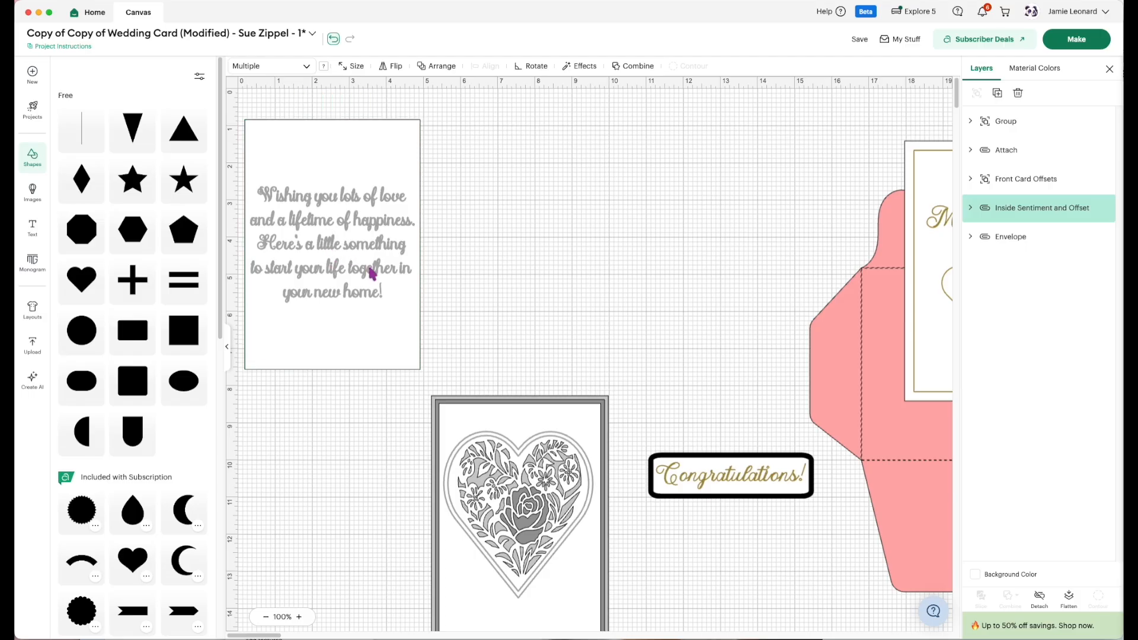
Move the Front Card Offsets heart panel up into the cleared space and place the attached foil card beside it.
mouse_move(383, 380)
left_mouse_down()
mouse_move(546, 572)
mouse_move(400, 293)
left_mouse_up()
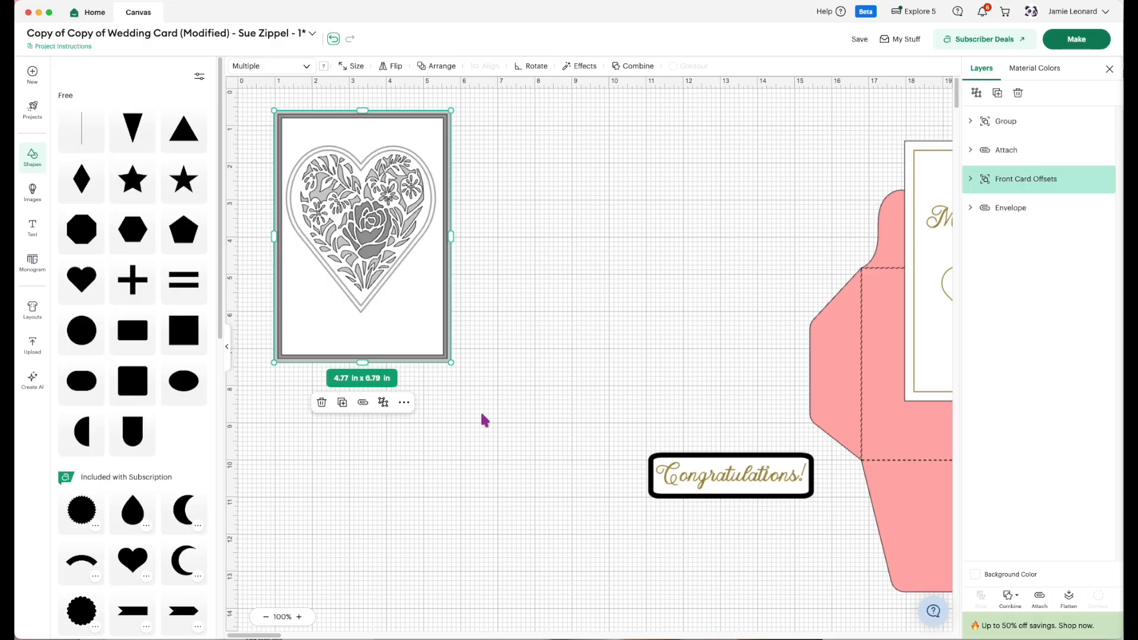
left_click_drag(922, 379, 490, 348)
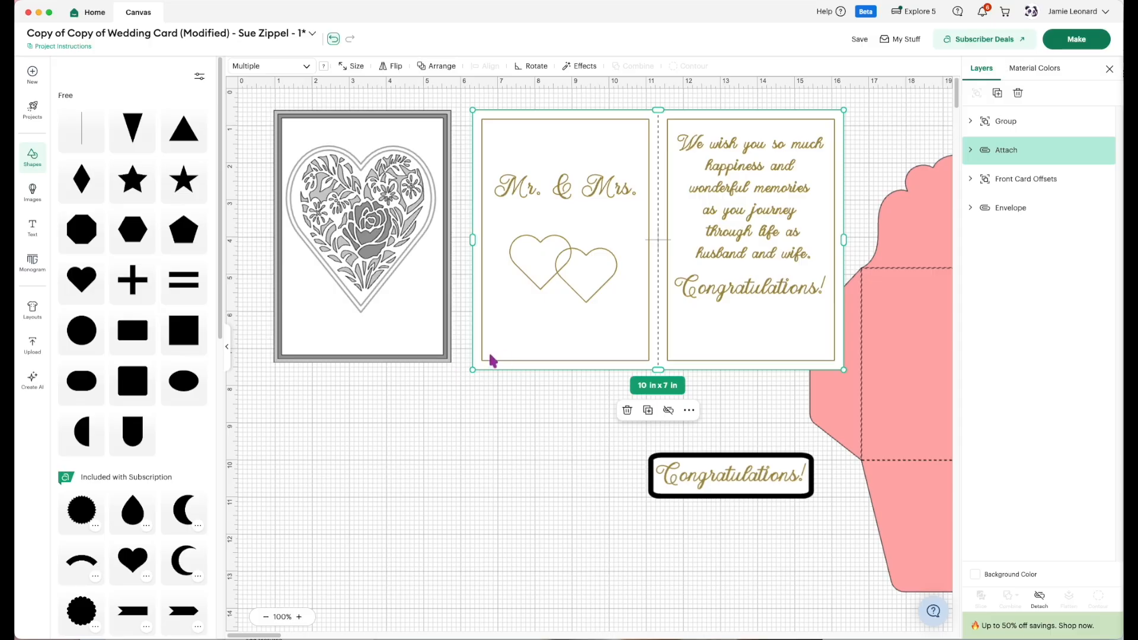
Recolor the Bottom Offset layer of the Front Card Offsets group black.
left_click(447, 360)
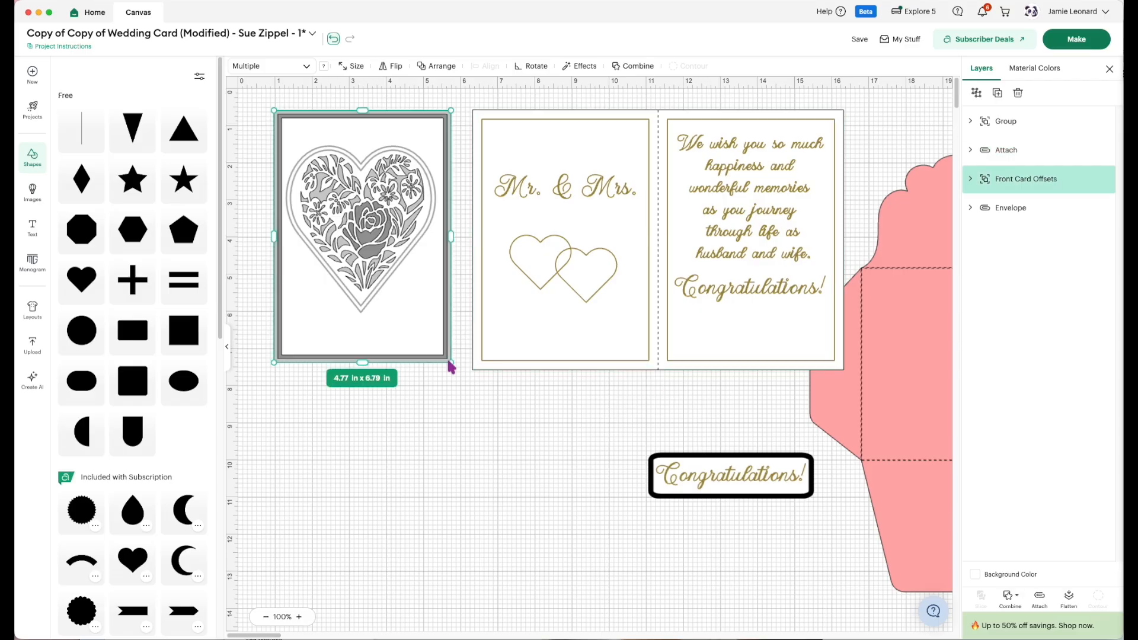
left_click(971, 179)
left_click(1021, 276)
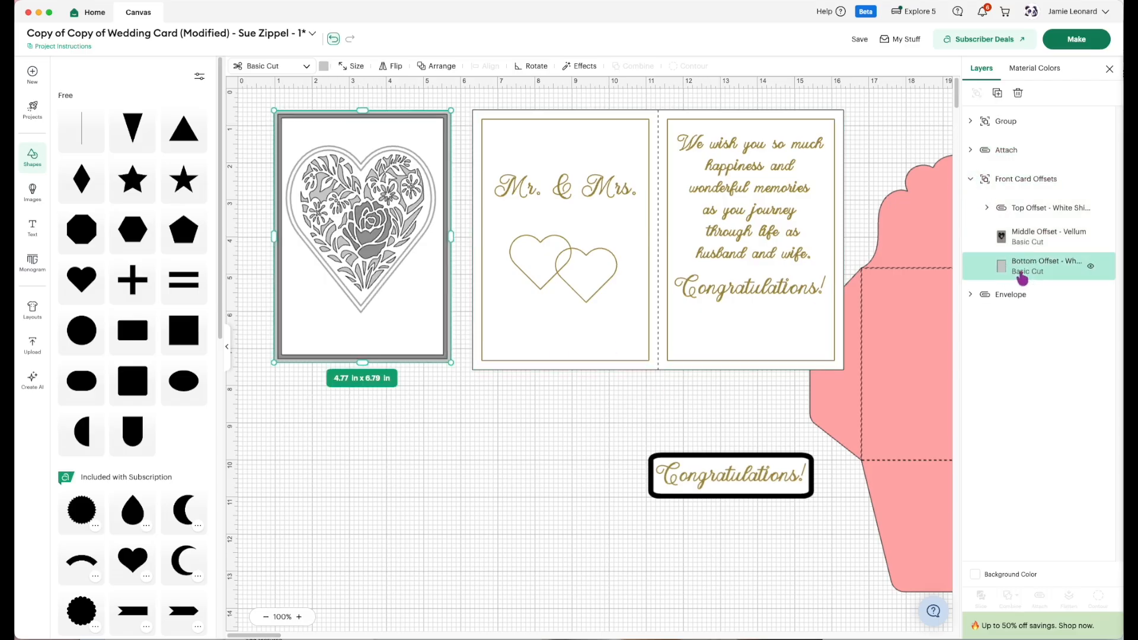
left_click(323, 65)
left_click(336, 110)
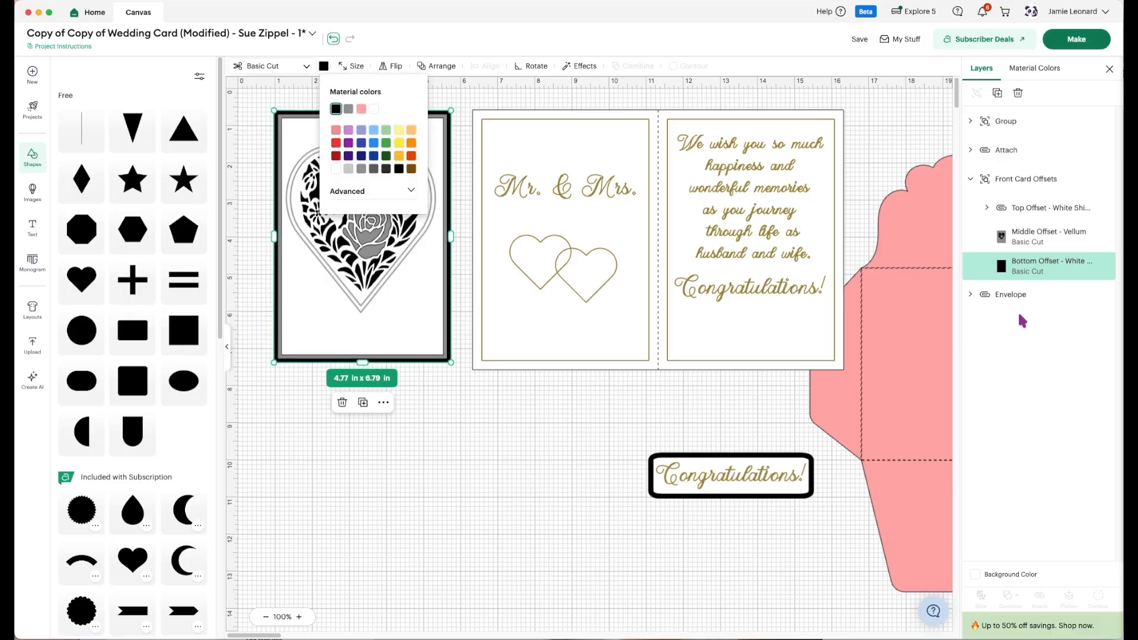
Recolor the Middle Offset - Vellum layer with the custom muted gold #b8af54.
left_click(1025, 243)
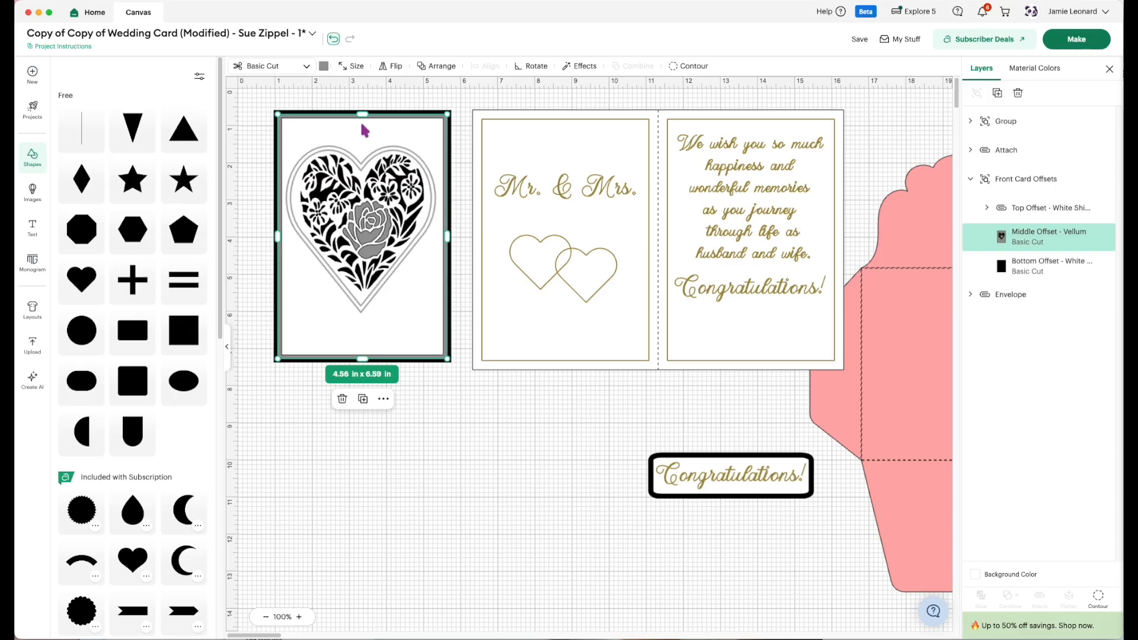
left_click(323, 67)
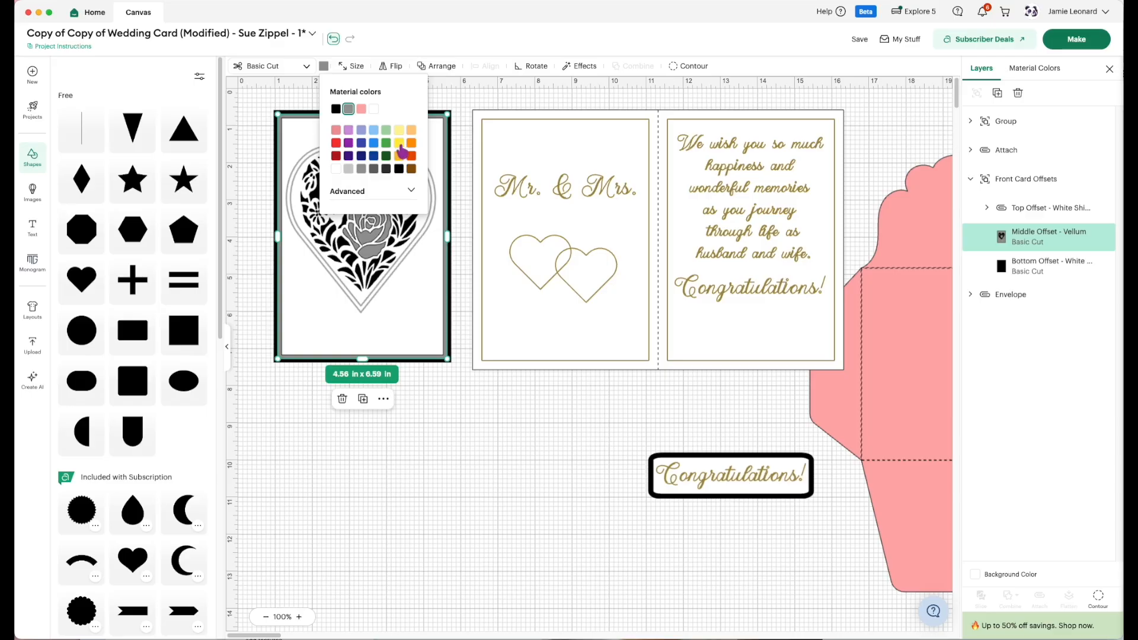
left_click(399, 144)
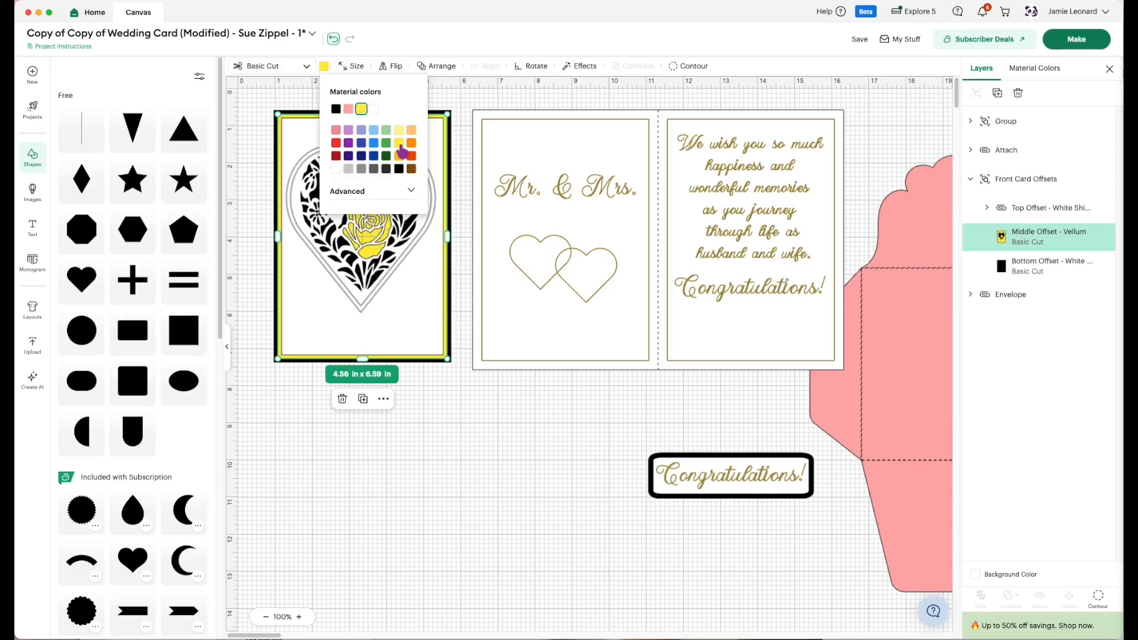
left_click(412, 192)
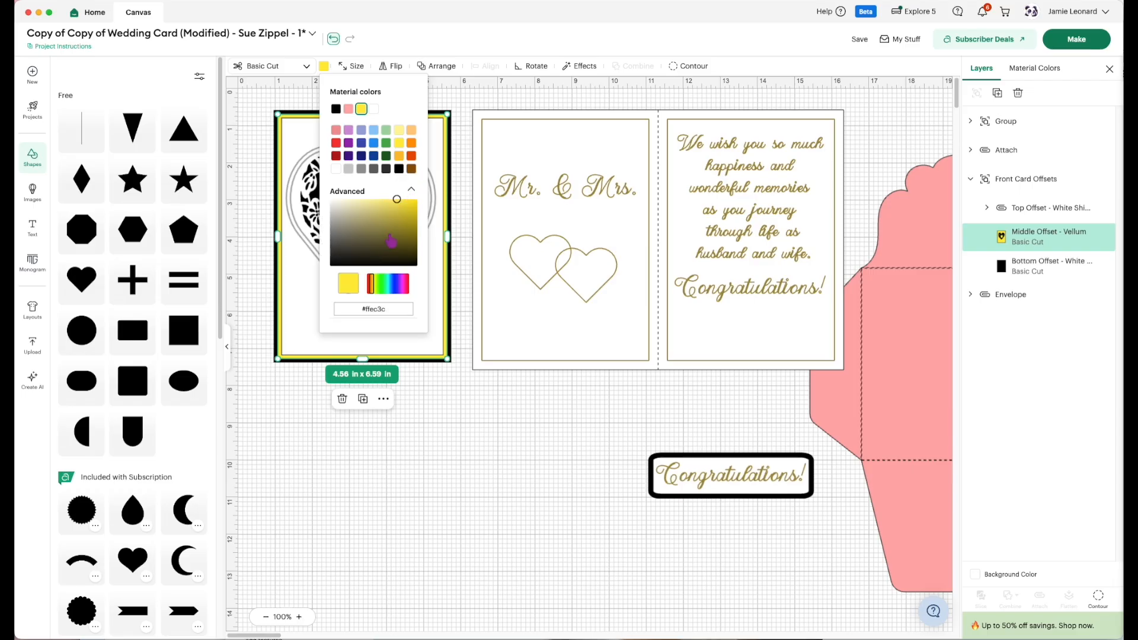
left_click(383, 247)
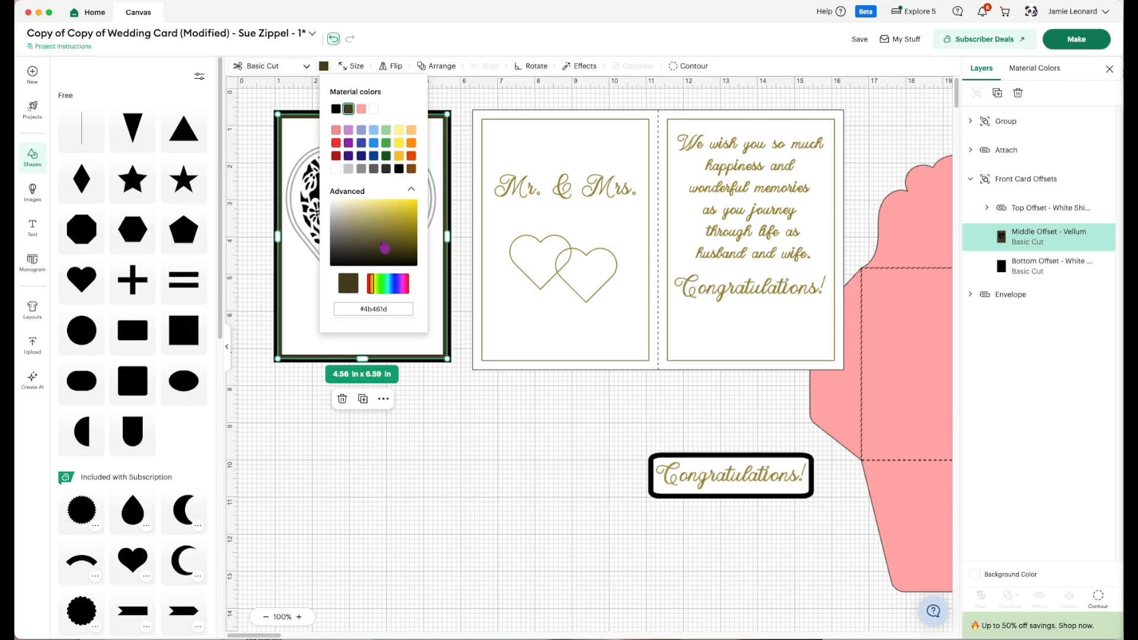
left_click(373, 230)
left_click(386, 226)
left_click(377, 218)
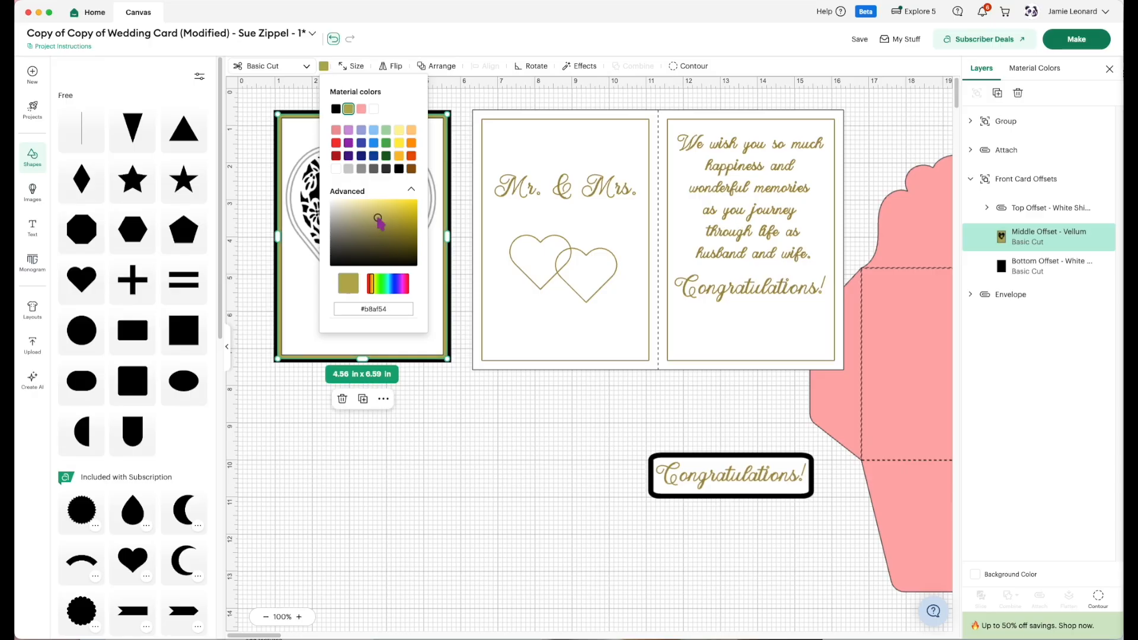
left_click(440, 425)
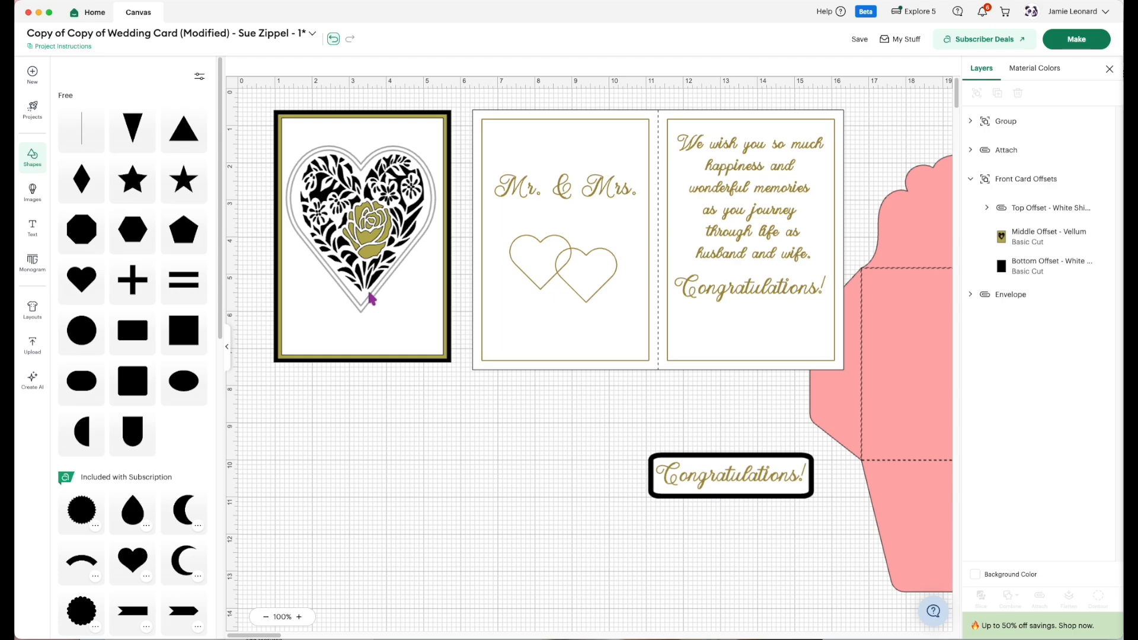
Examine the nested layers of the Top Offset, checking its Slice Result and the attached Heart and Path0 outlines.
left_click(363, 315)
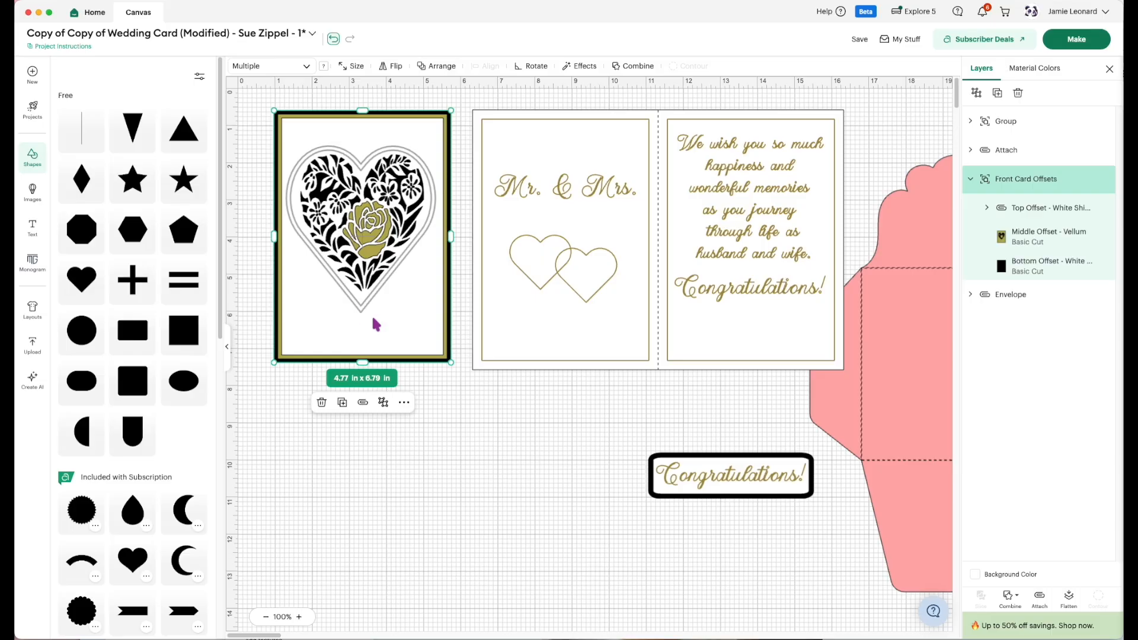
left_click(988, 210)
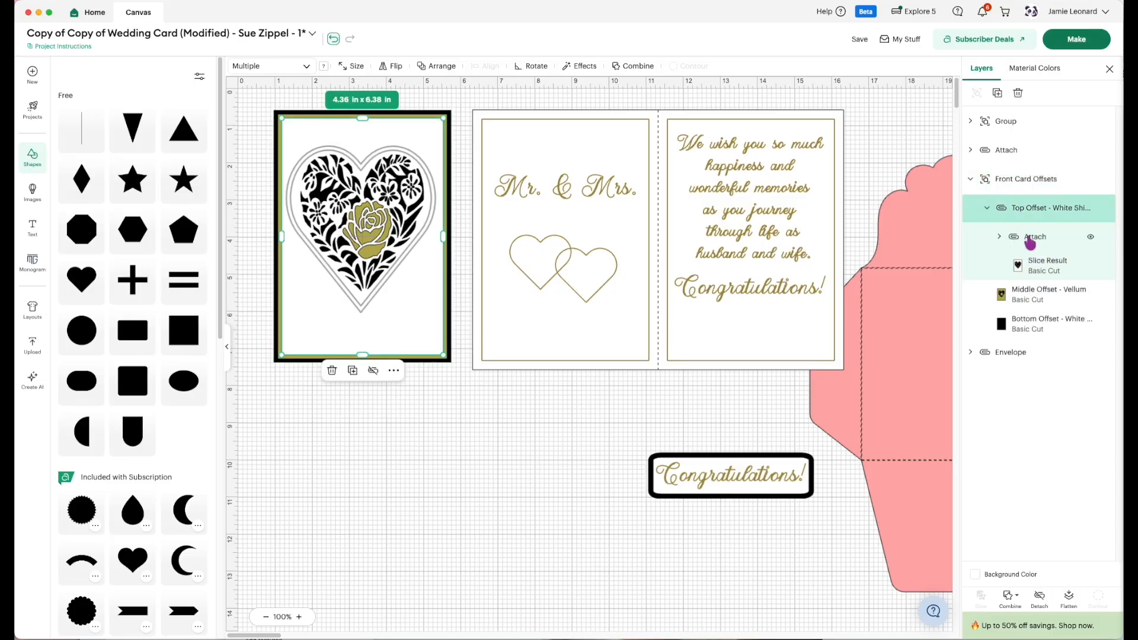
left_click(1037, 273)
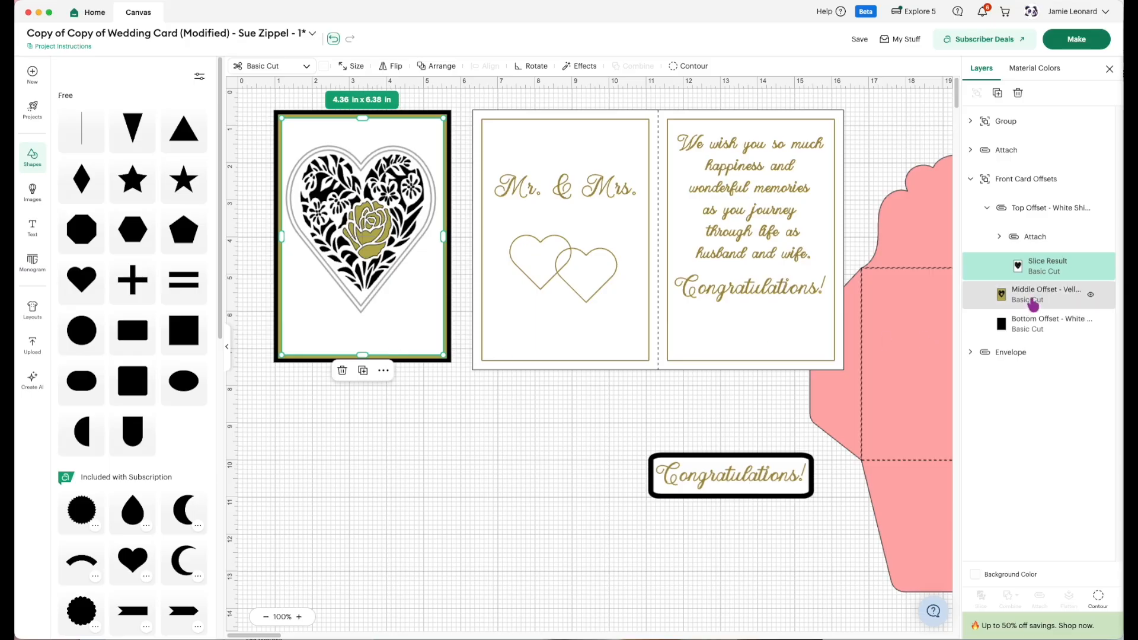
left_click(1000, 237)
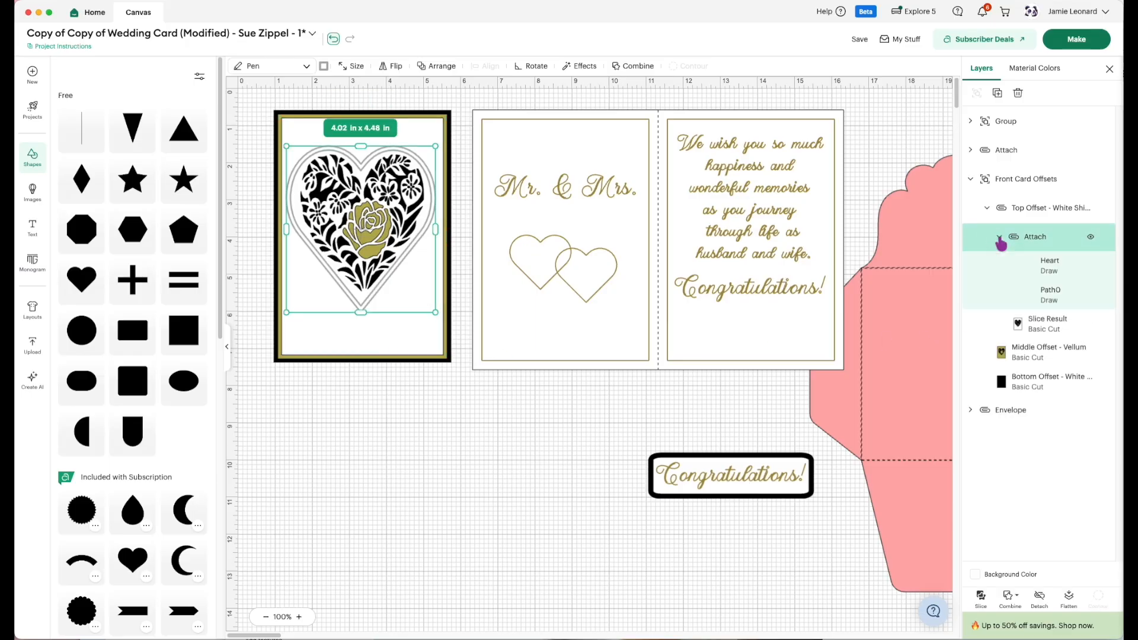
left_click(1041, 265)
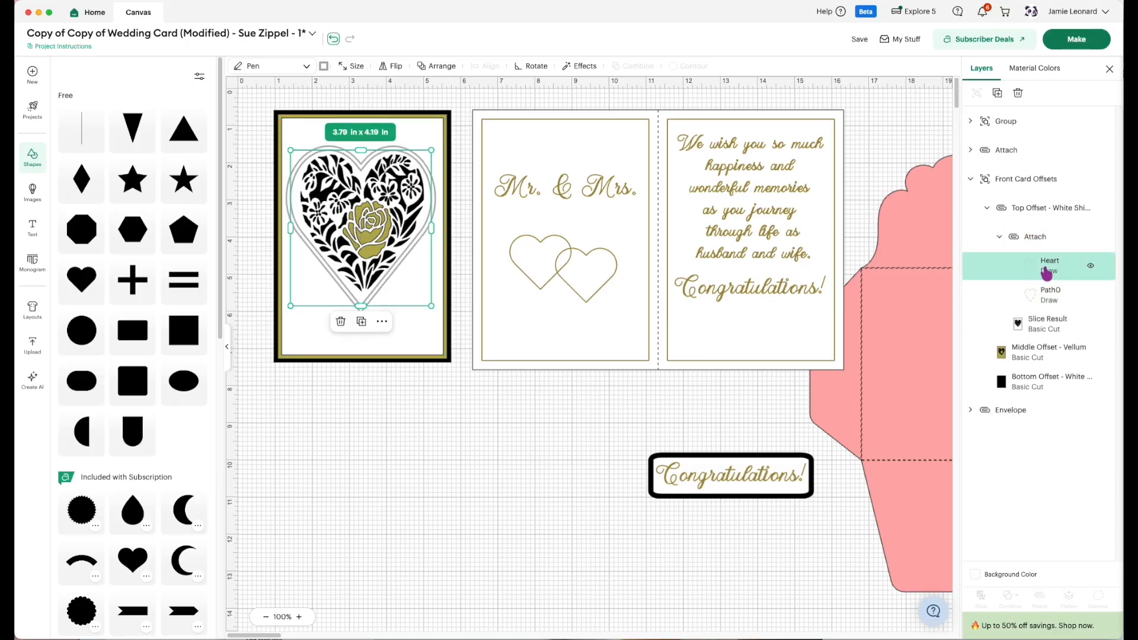
left_click(1048, 309)
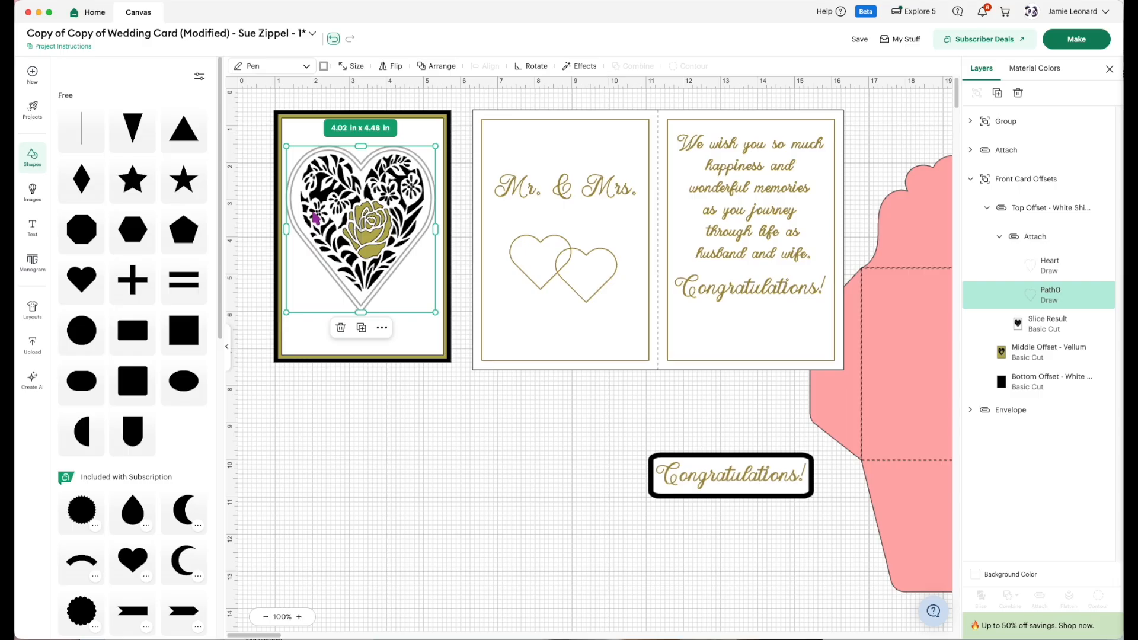
Try changing the outer Path0 heart outline to a Basic Cut and undo the change.
left_click(307, 66)
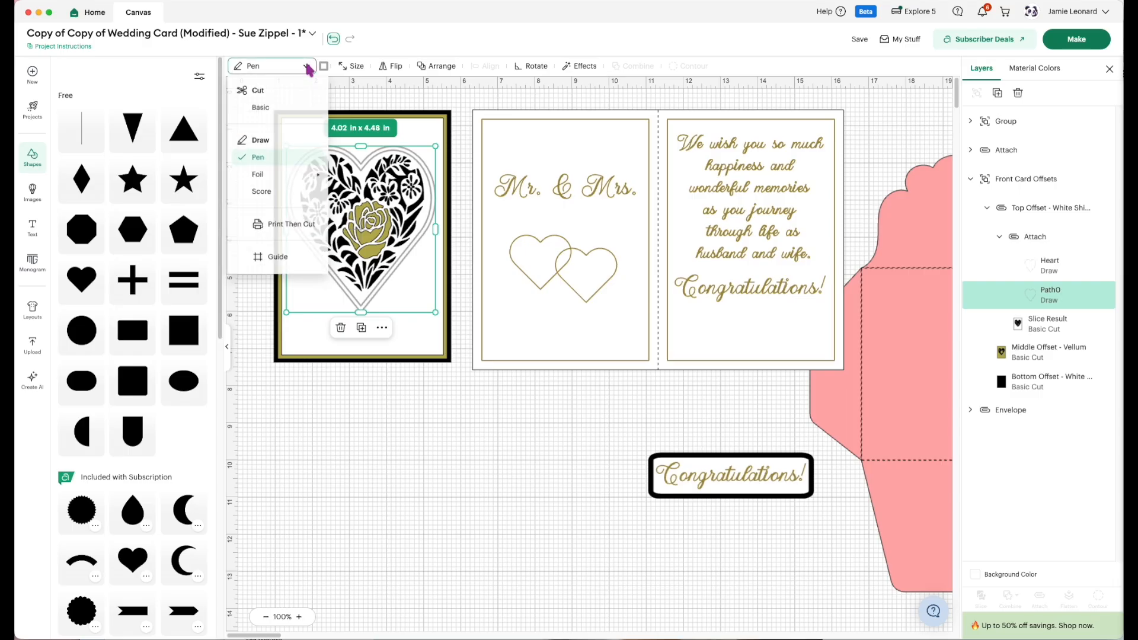
left_click(264, 109)
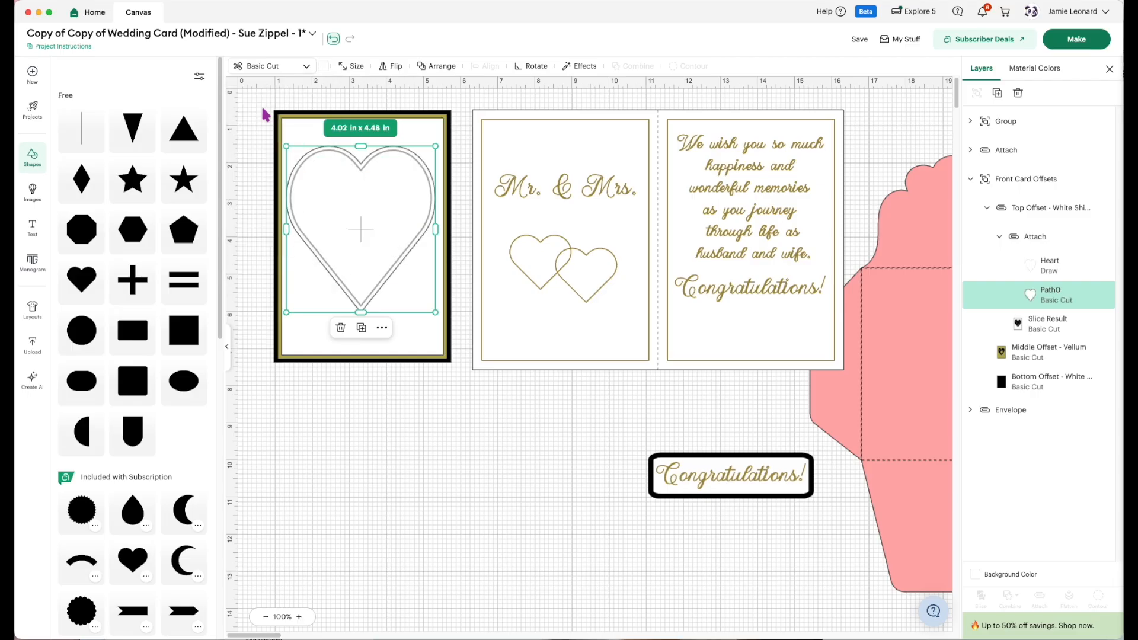
left_click(333, 39)
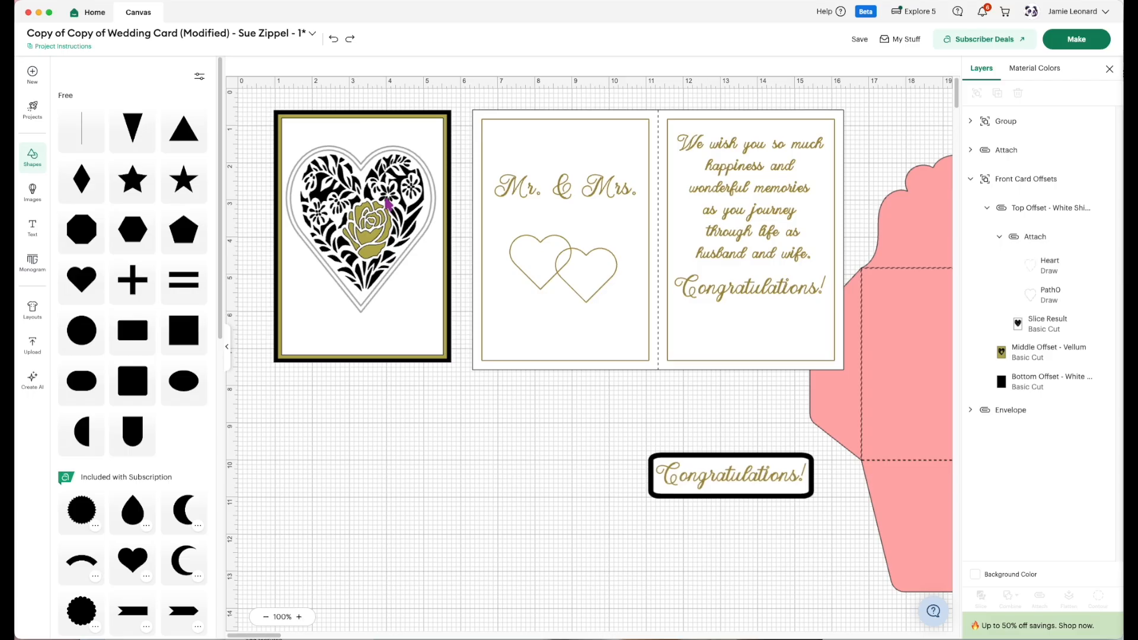
Detach the Heart and Path0 outlines from each other and move both below the front card panel.
left_click(1050, 265)
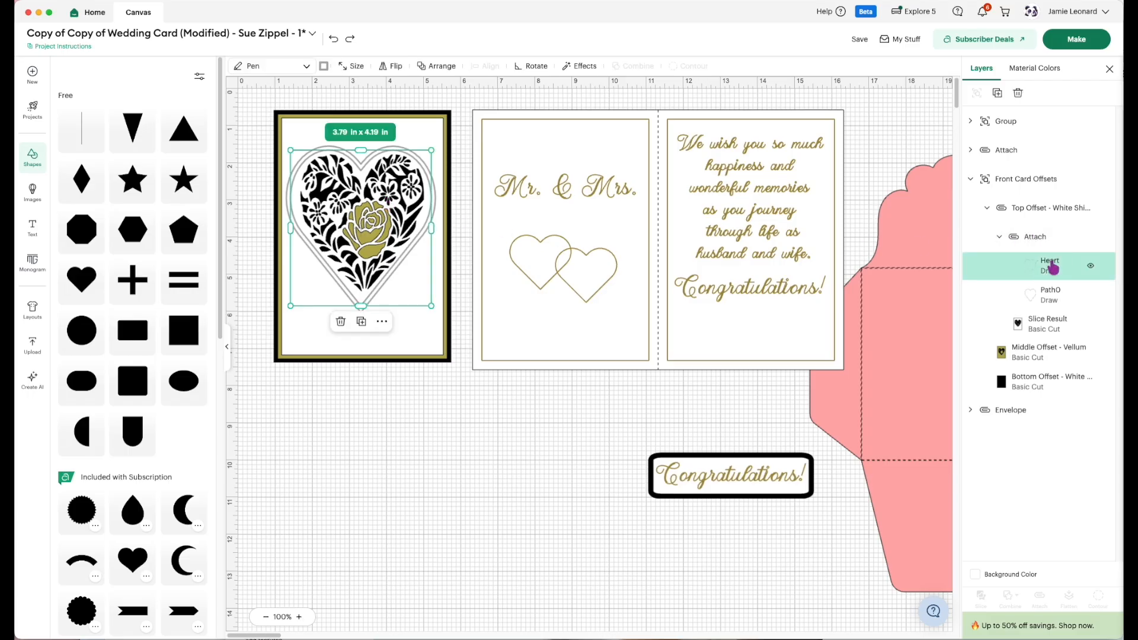
left_click(1036, 236)
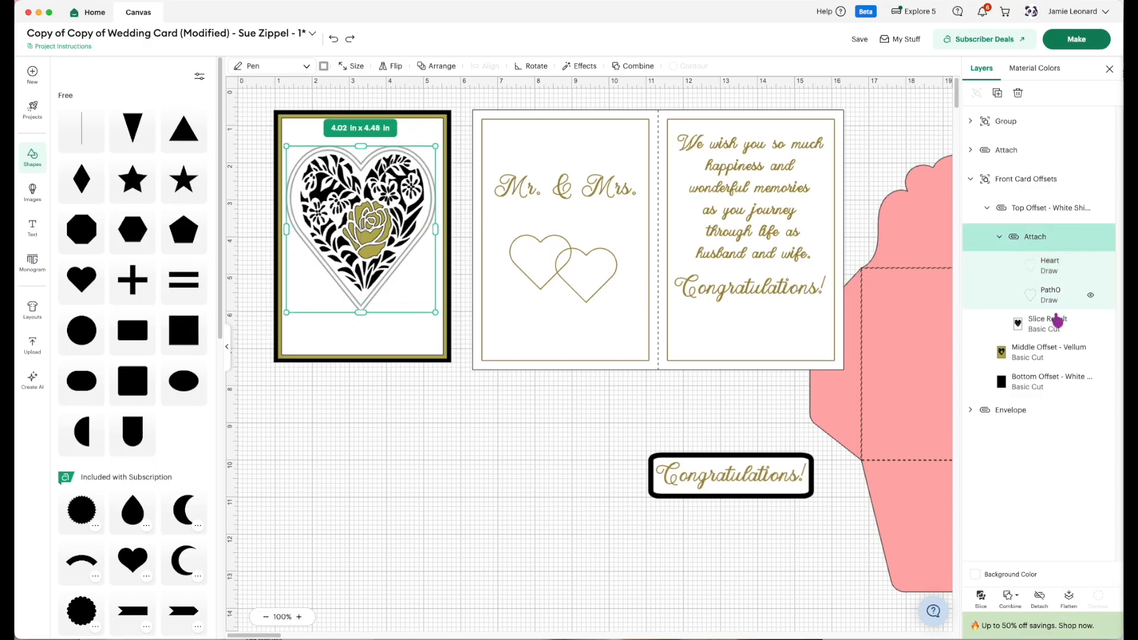
left_click(1041, 599)
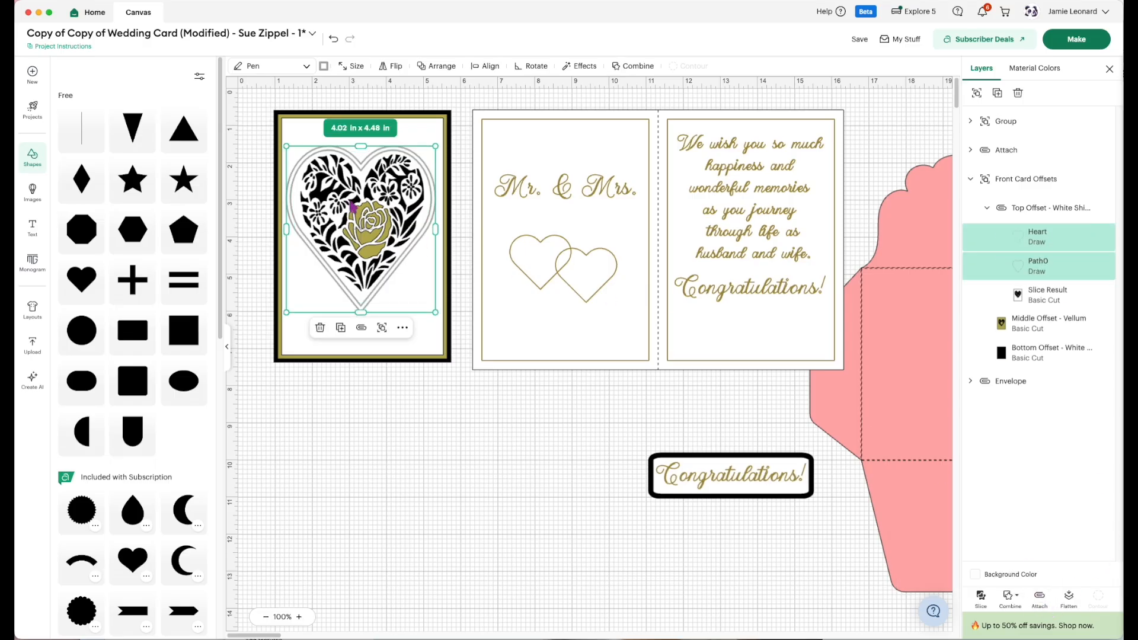
left_click_drag(360, 172, 430, 429)
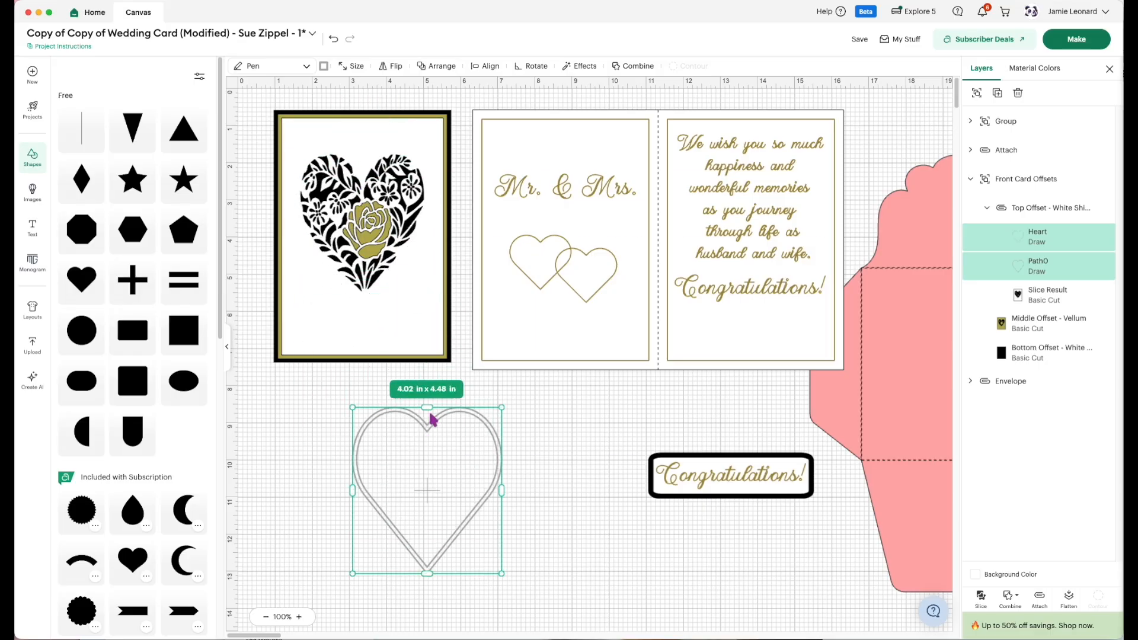
Try switching both detached heart outlines to Basic Cut and undo the operation change.
left_click(305, 66)
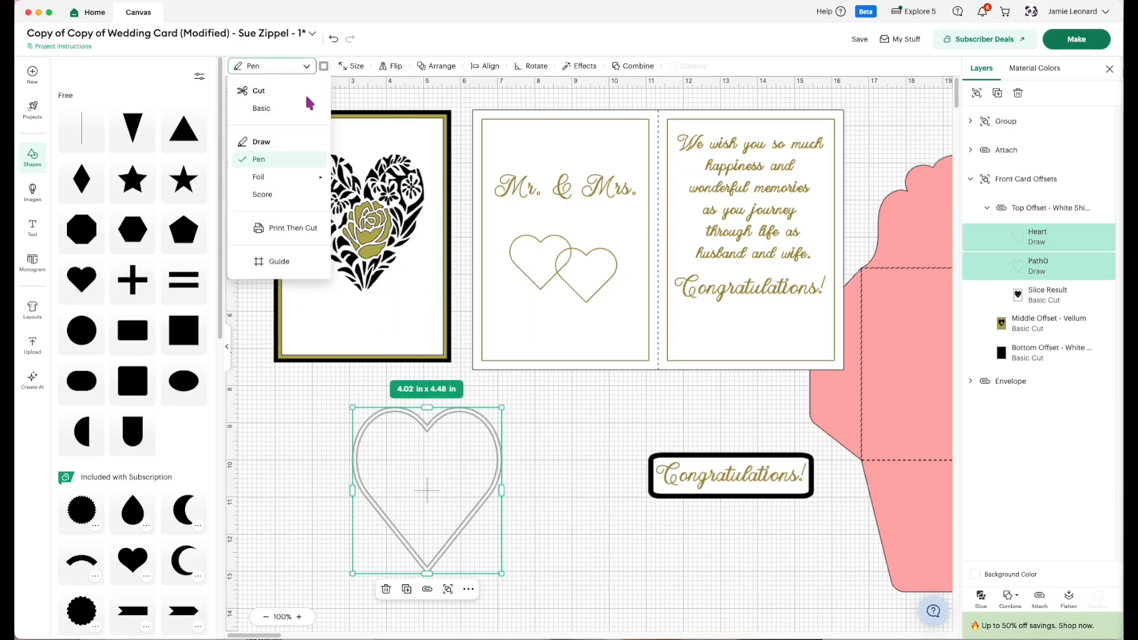
left_click(302, 108)
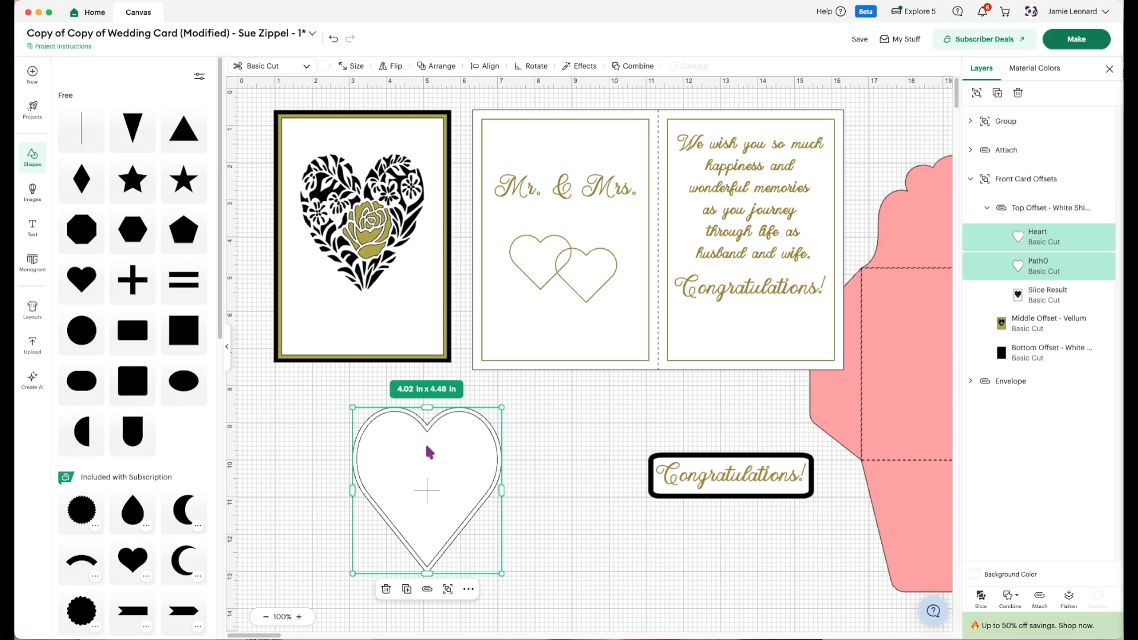
left_click(334, 38)
left_click(428, 431)
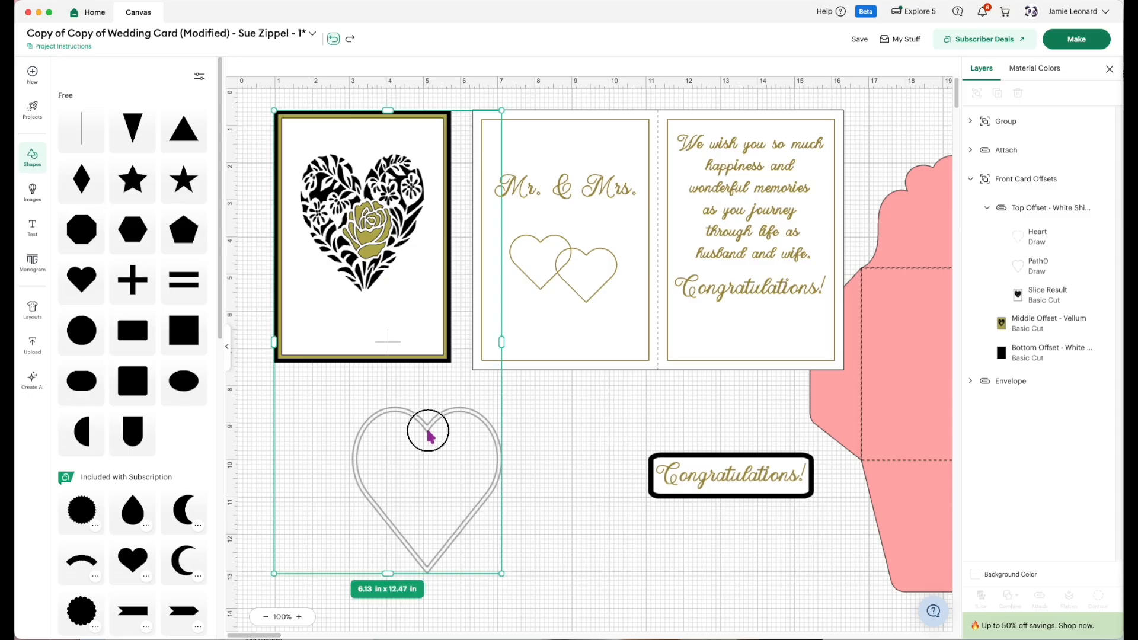
left_click(578, 500)
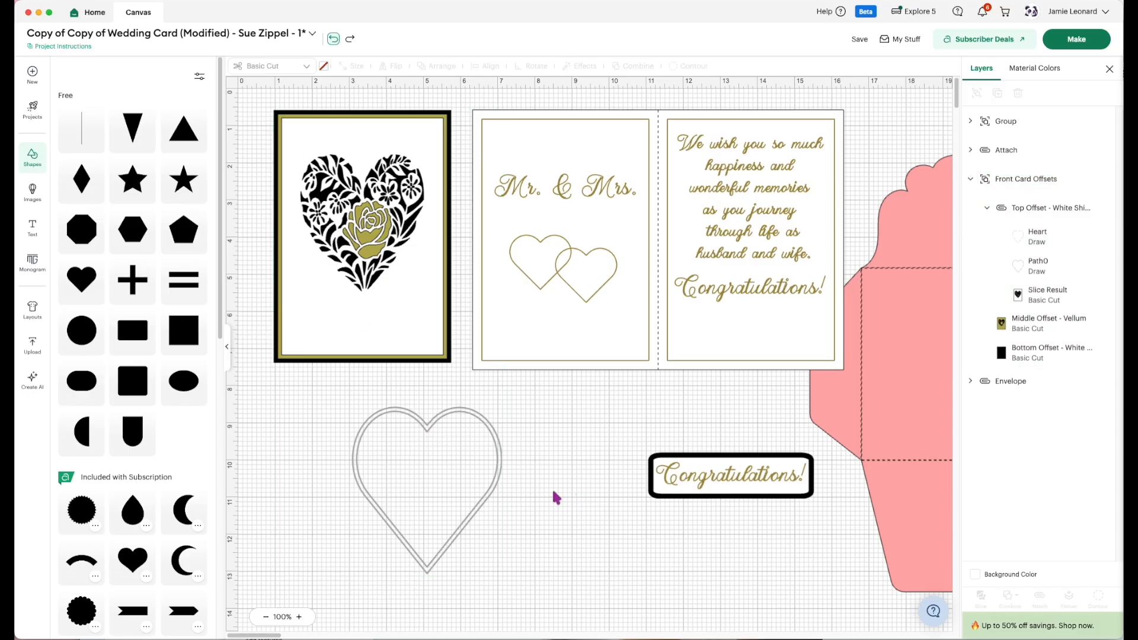
Shift the Front Card Offsets group slightly upward and ungroup it.
left_click(497, 492)
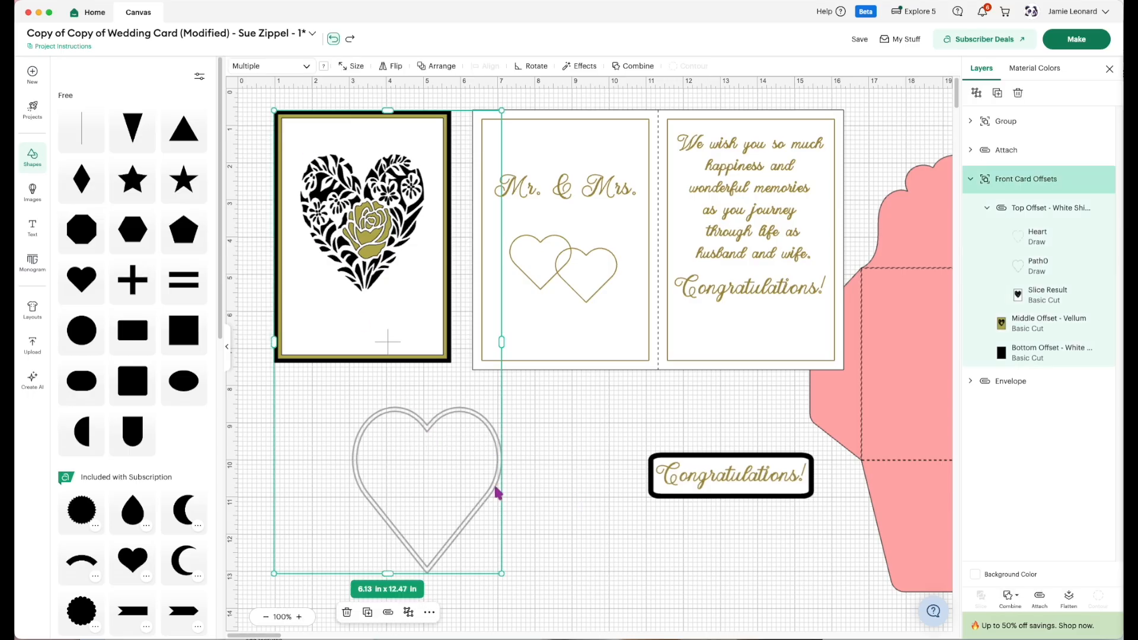
left_click(529, 543)
mouse_move(465, 537)
left_mouse_down()
mouse_move(433, 511)
mouse_move(459, 514)
left_mouse_up()
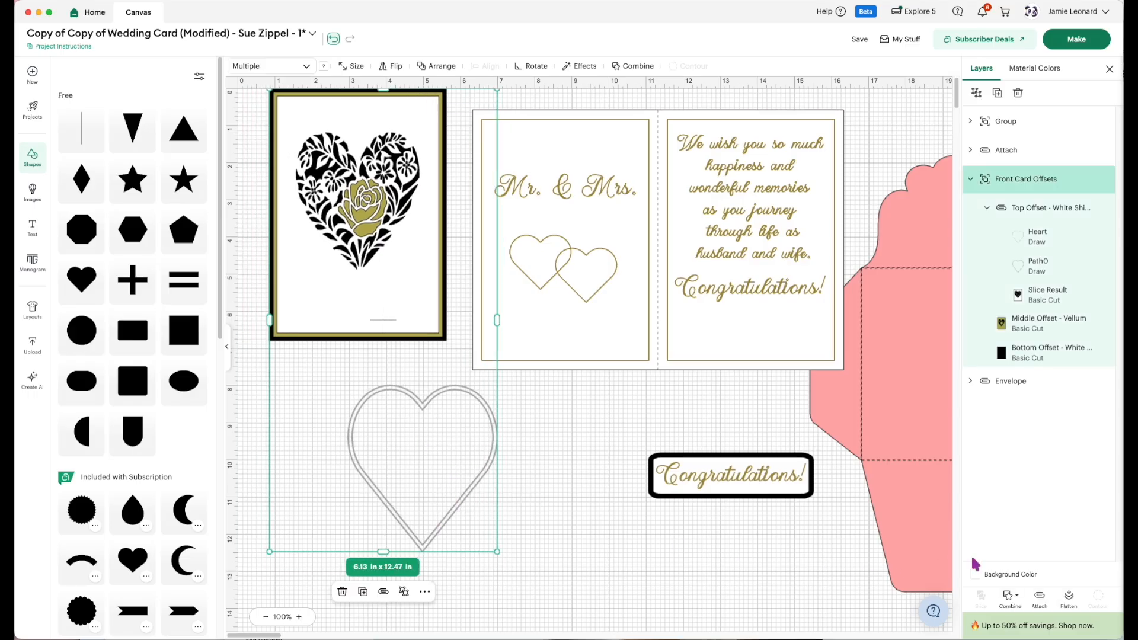
left_click(976, 92)
Pull the white Top Offset piece away from the gold and black layers and return it onto the stack.
left_click(509, 534)
left_click_drag(491, 491, 571, 637)
left_click_drag(517, 564, 544, 600)
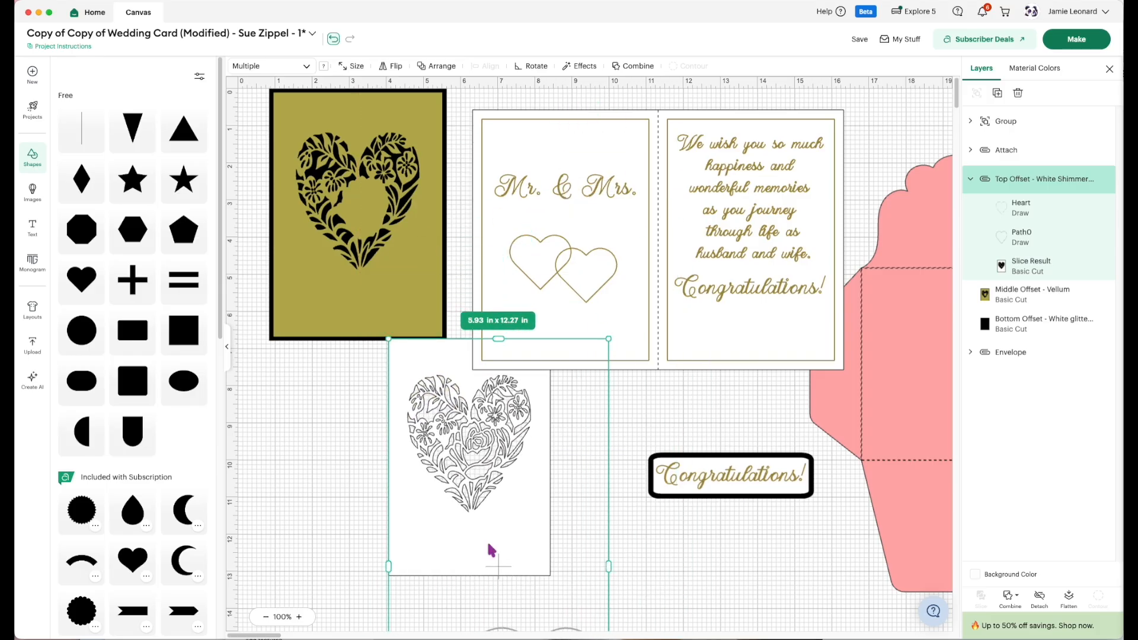
mouse_move(309, 293)
left_mouse_down()
mouse_move(408, 307)
mouse_move(312, 294)
left_mouse_up()
left_click_drag(464, 539, 354, 296)
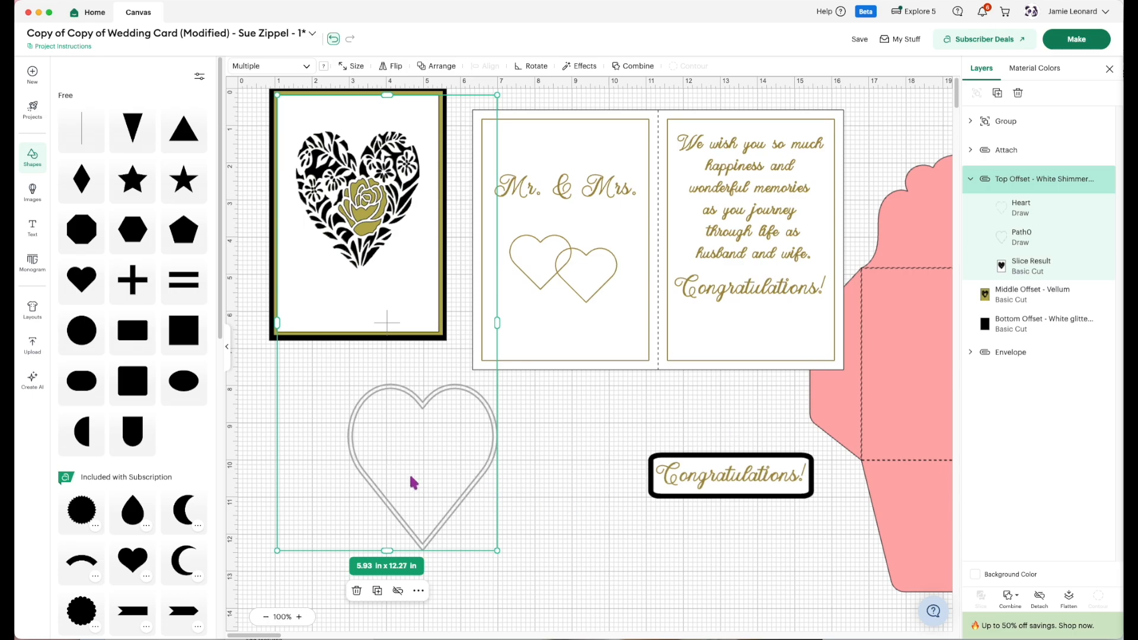
Insert a solid heart shape and scale it to about 3.4 x 3.38 in over the floral heart.
left_click(79, 284)
left_click_drag(461, 314, 439, 263)
left_click_drag(442, 214, 420, 203)
left_click(402, 192)
left_click_drag(289, 200, 295, 202)
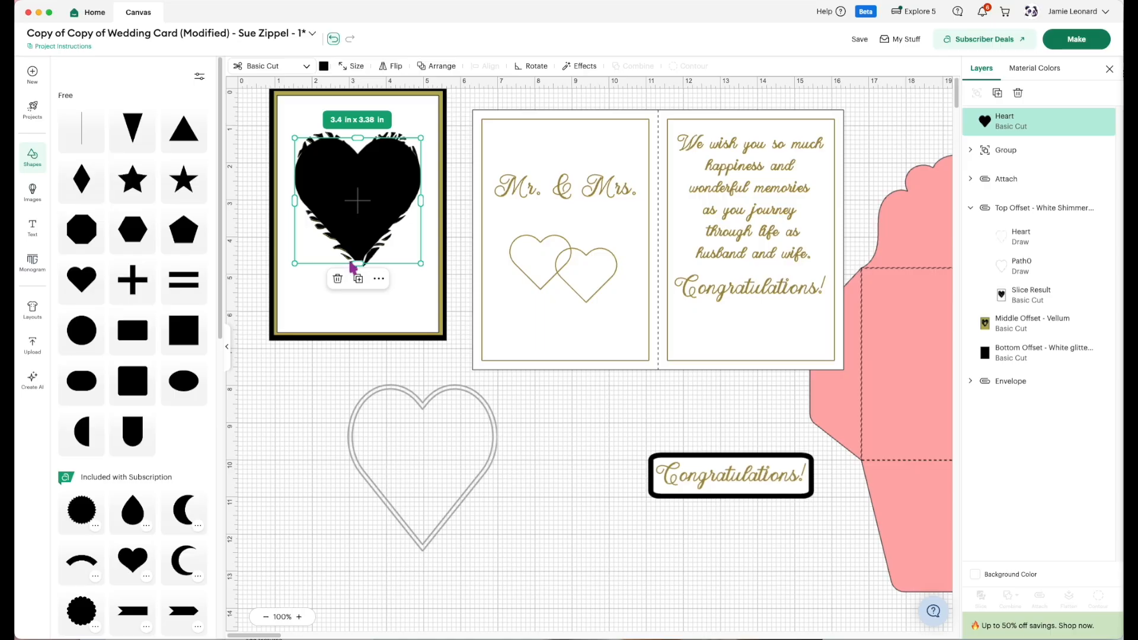
Stretch and enlarge the solid heart to about 3.67 x 4.27 in and center it over the floral cutout.
left_click_drag(358, 263, 358, 276)
left_click_drag(357, 137, 357, 130)
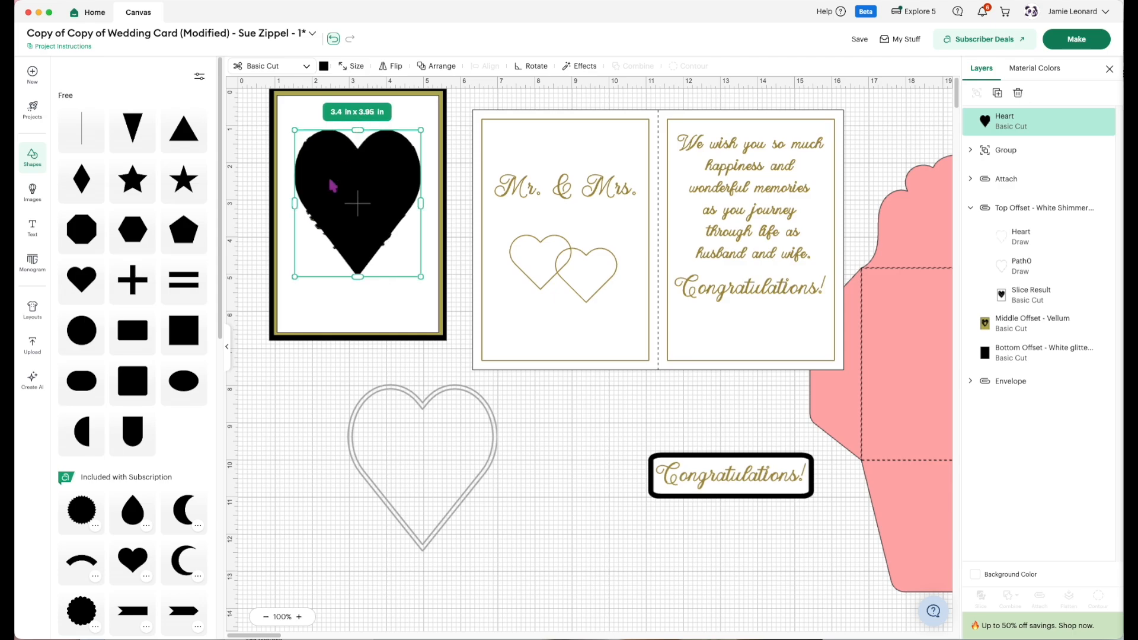
left_click_drag(295, 275, 285, 288)
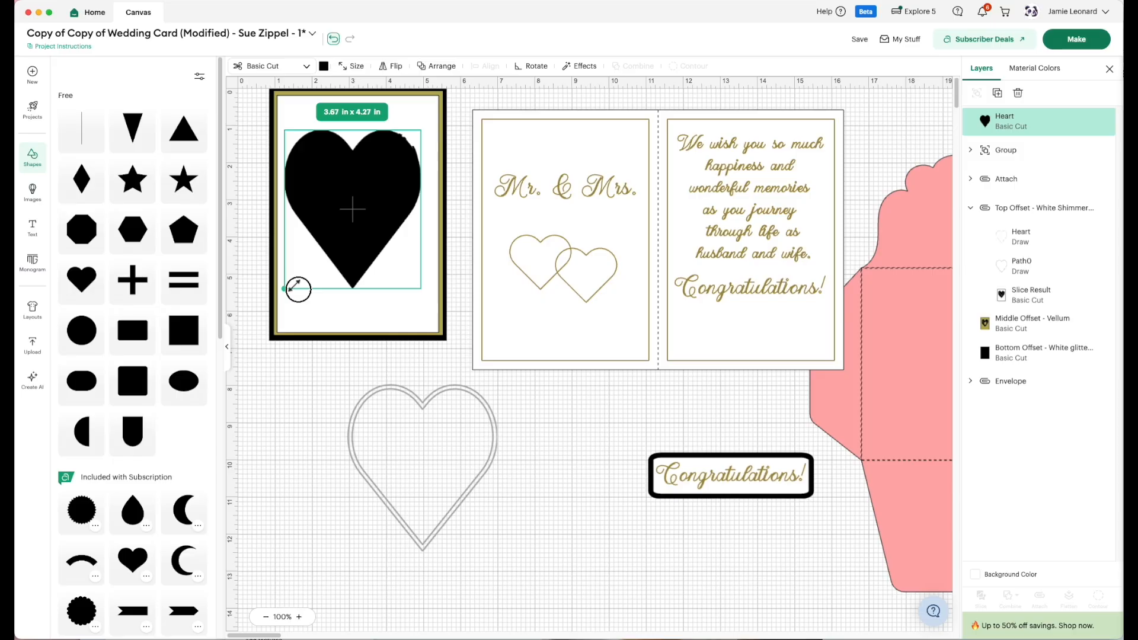
left_click_drag(352, 213, 357, 212)
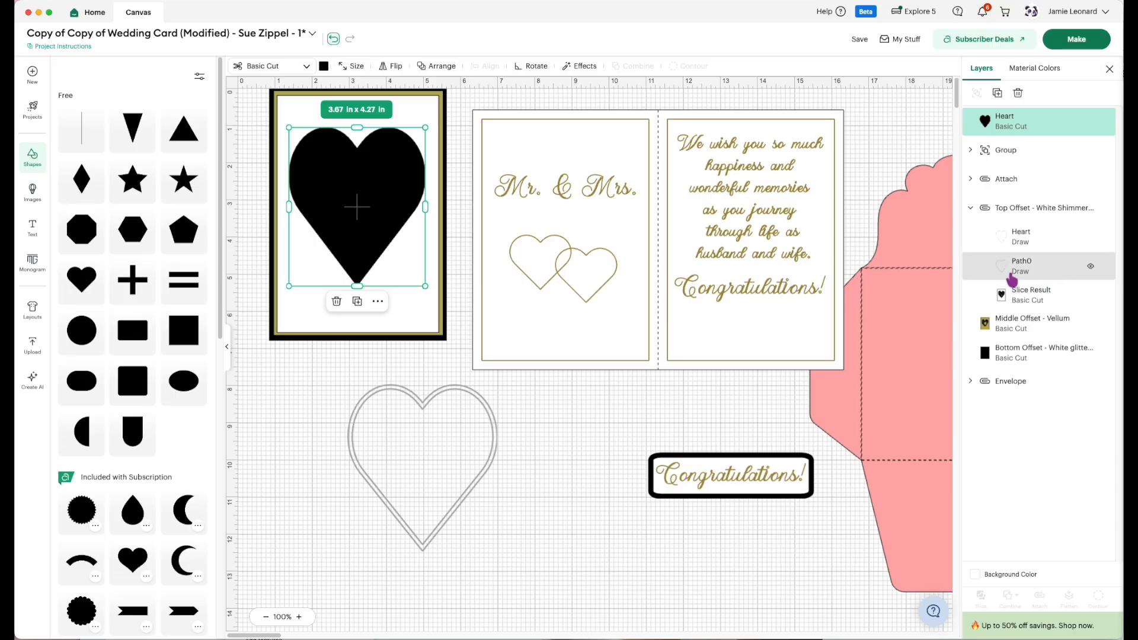
Look up the source image of the Middle Offset - Vellum layer and add Floral Heart #M5061994F to the canvas.
left_click(972, 180)
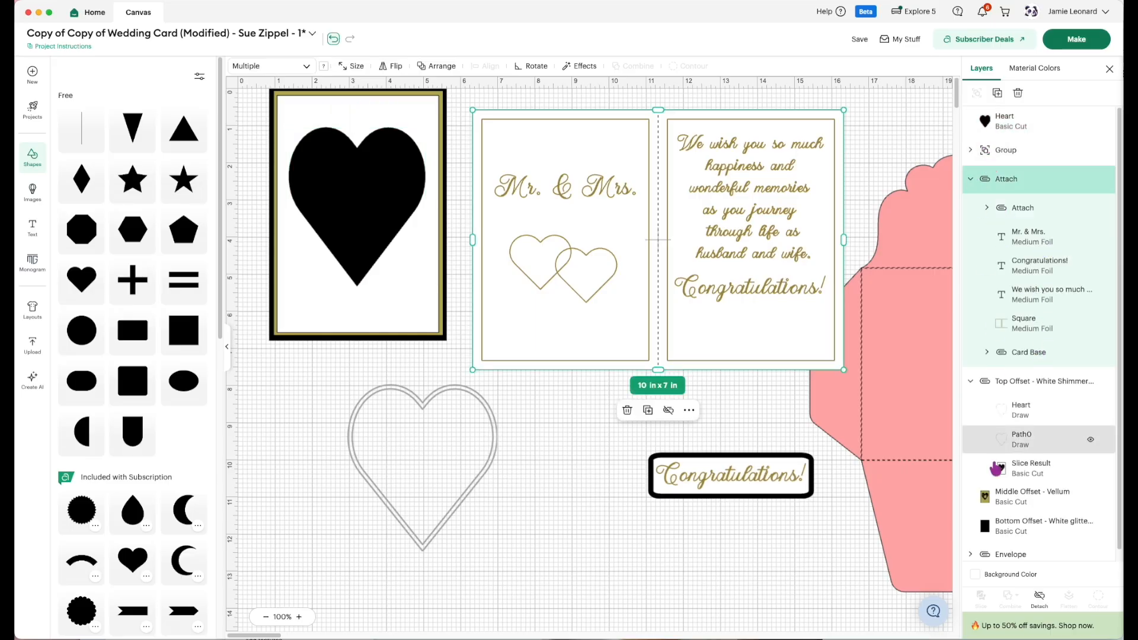
left_click(1001, 511)
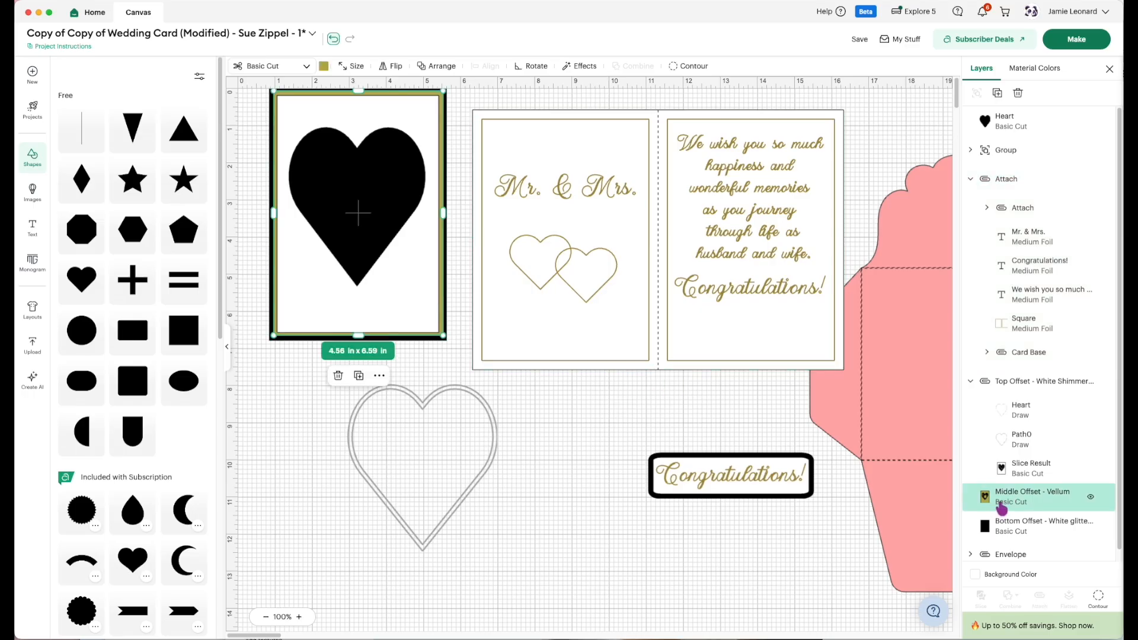
right_click(1001, 509)
mouse_move(1022, 485)
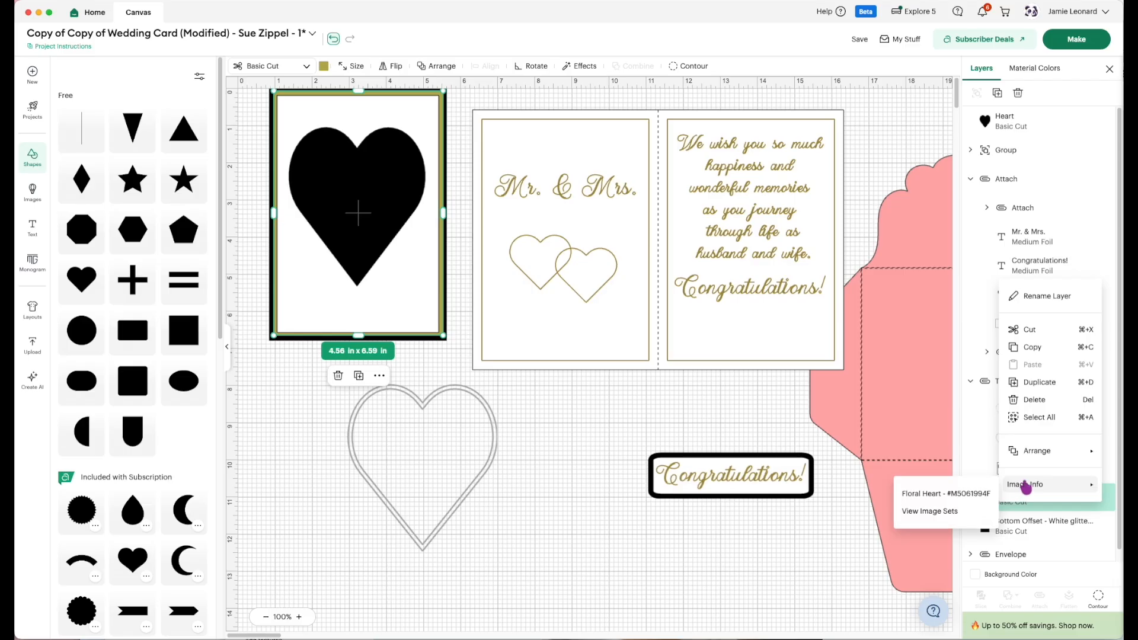
left_click(985, 497)
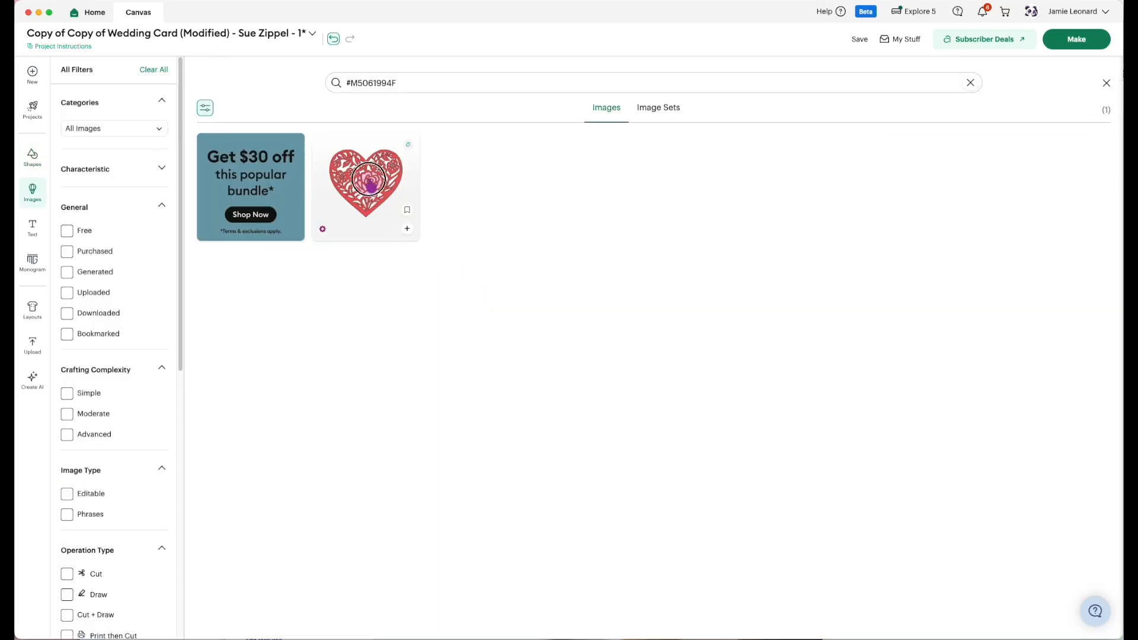
left_click(370, 184)
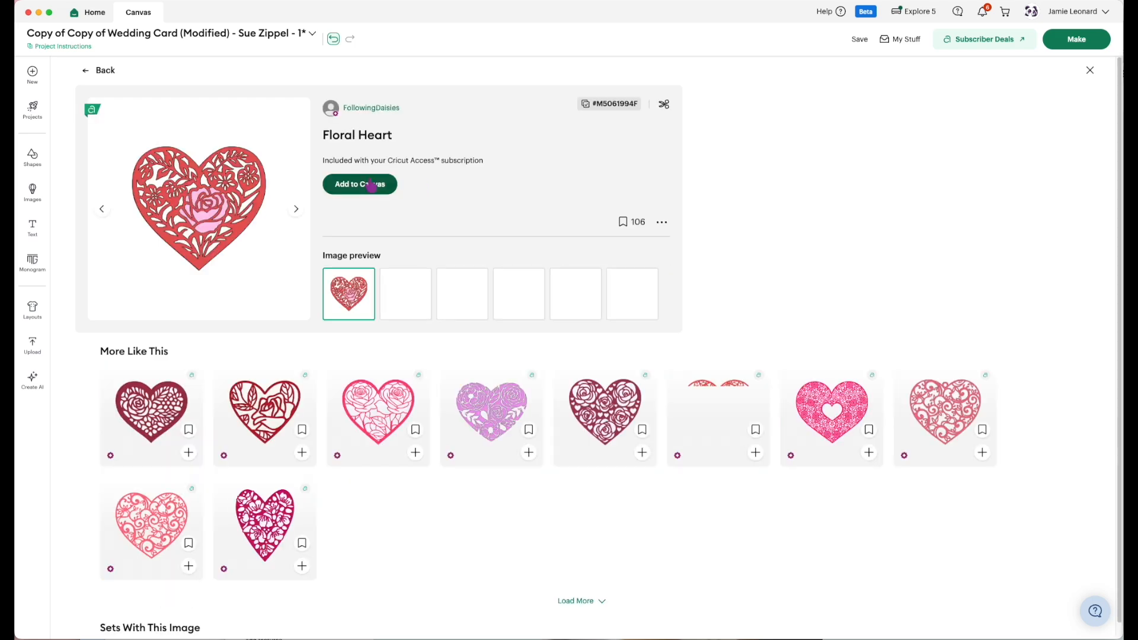
left_click(369, 196)
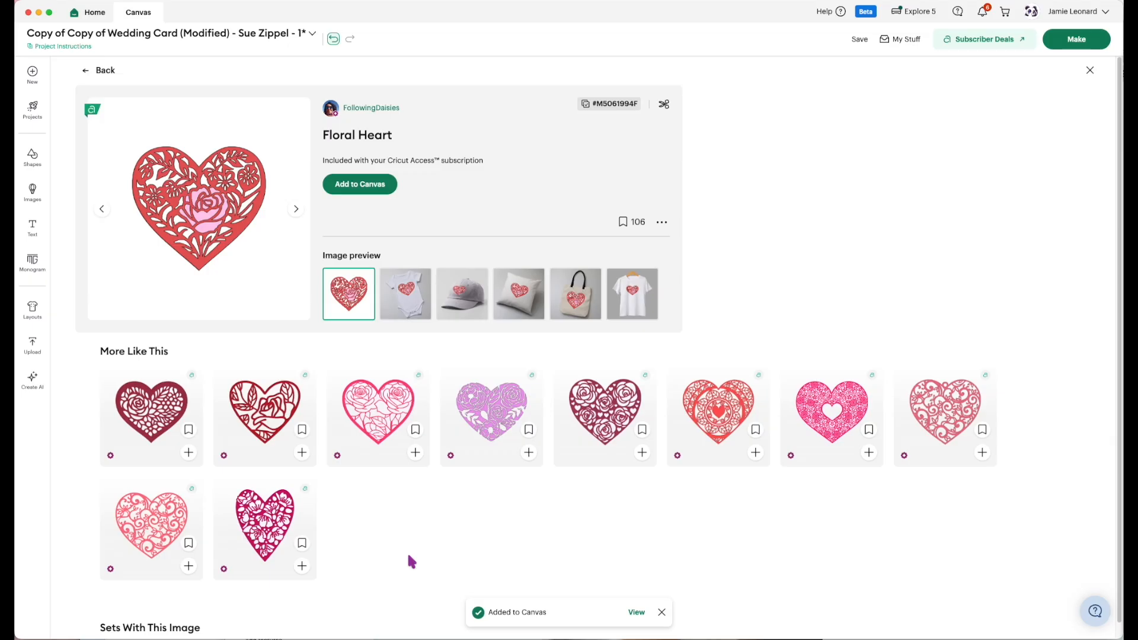
left_click(86, 70)
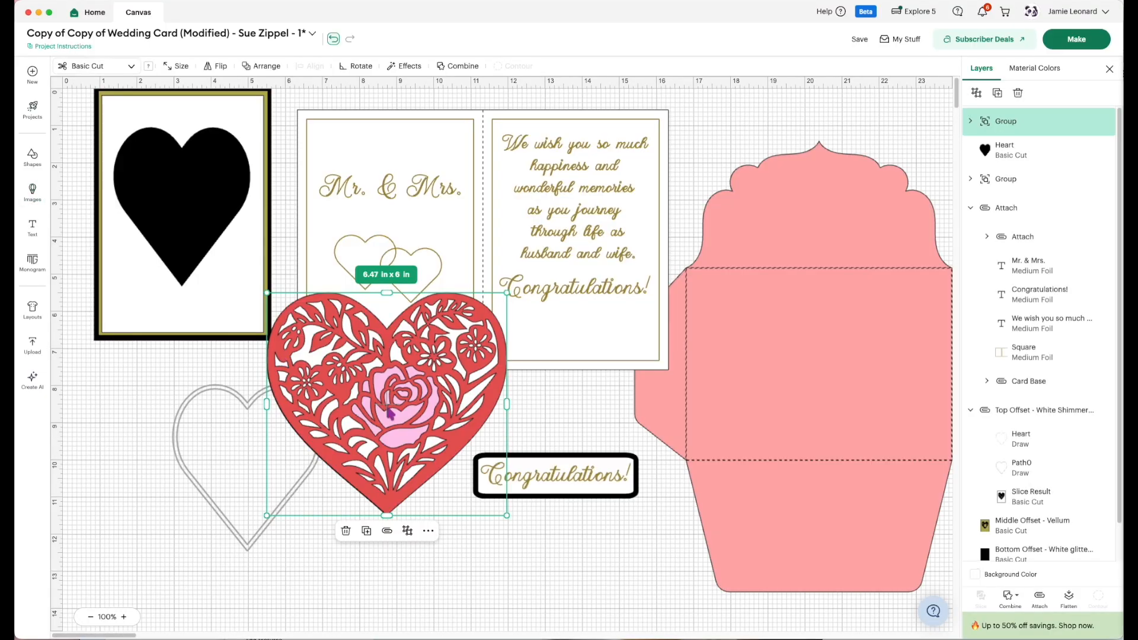
Delete the two drawn heart outlines, Path0 and Heart, from the Top Offset group.
left_click_drag(229, 519, 248, 550)
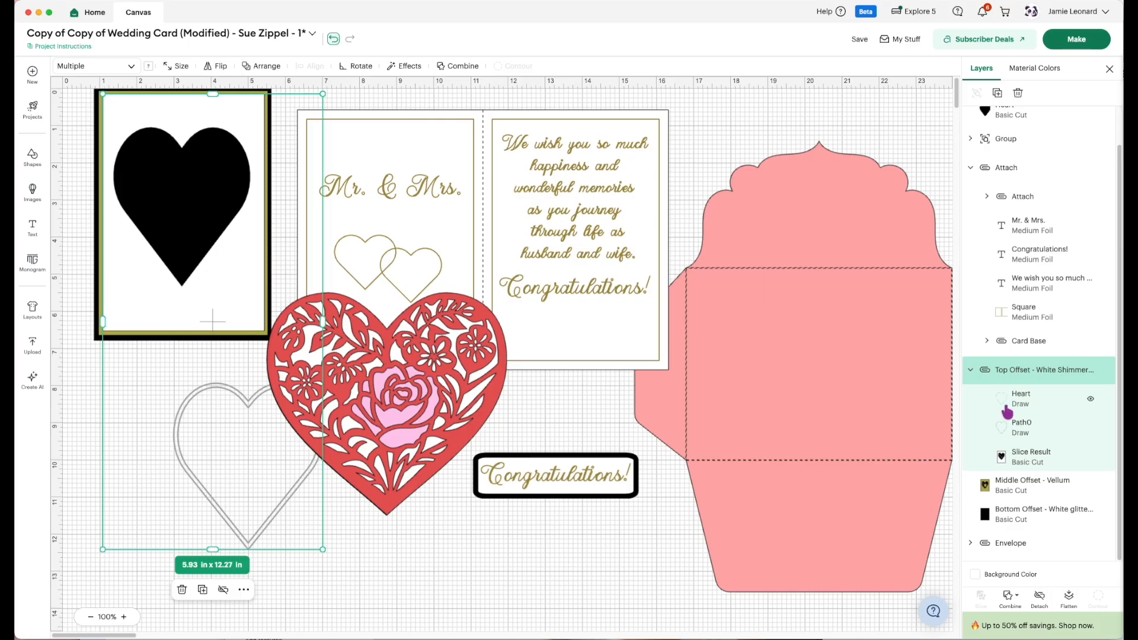
left_click(1017, 429)
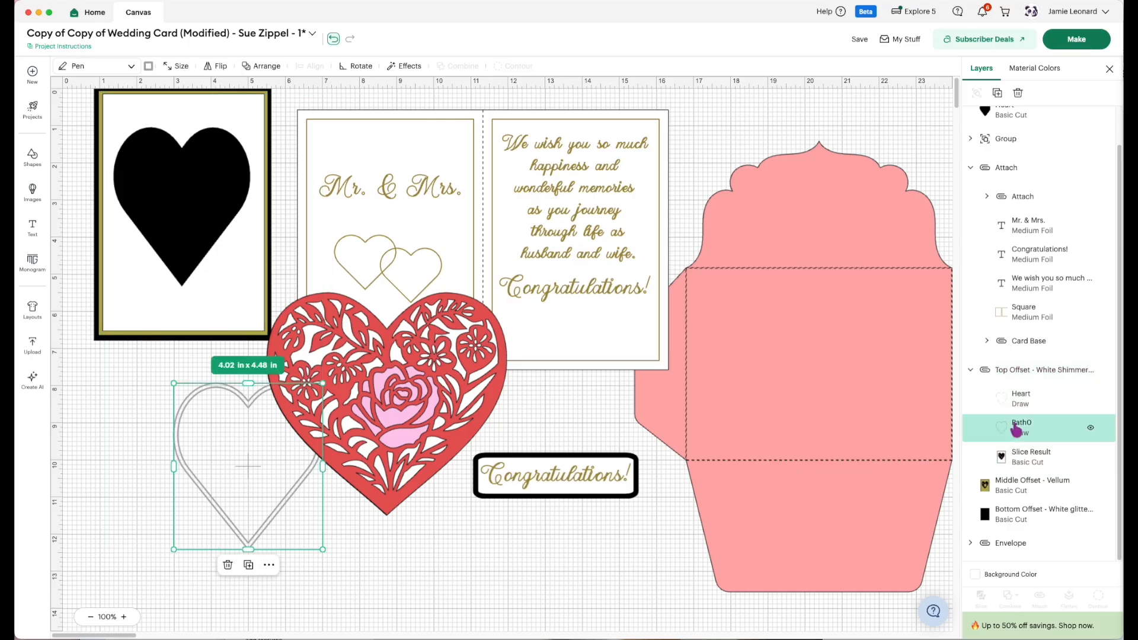
key("Delete")
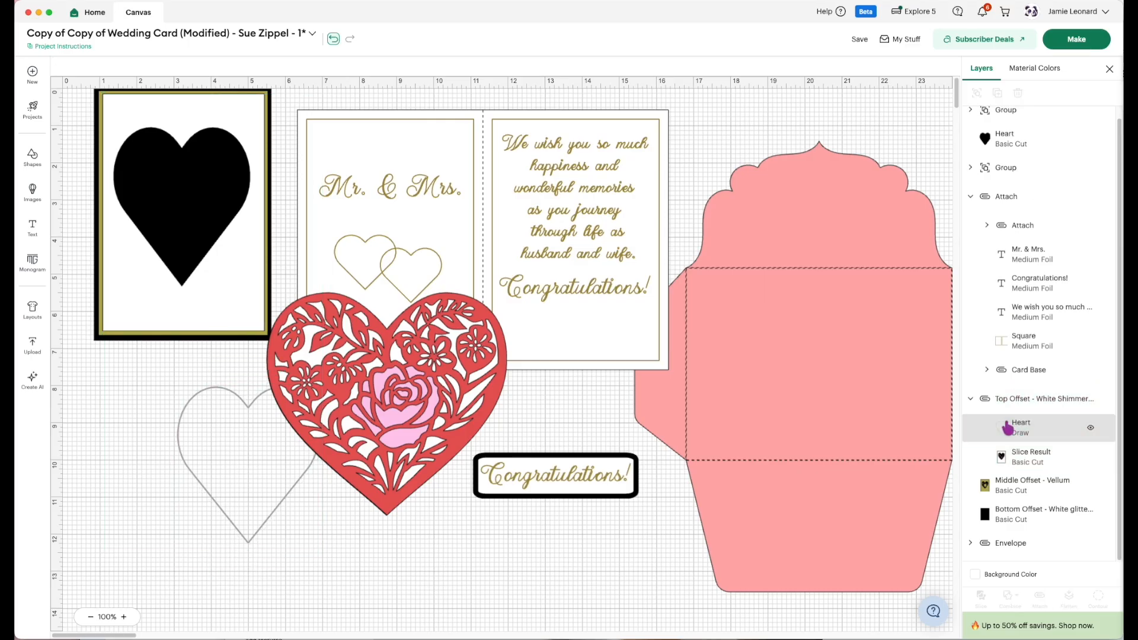
left_click(1016, 431)
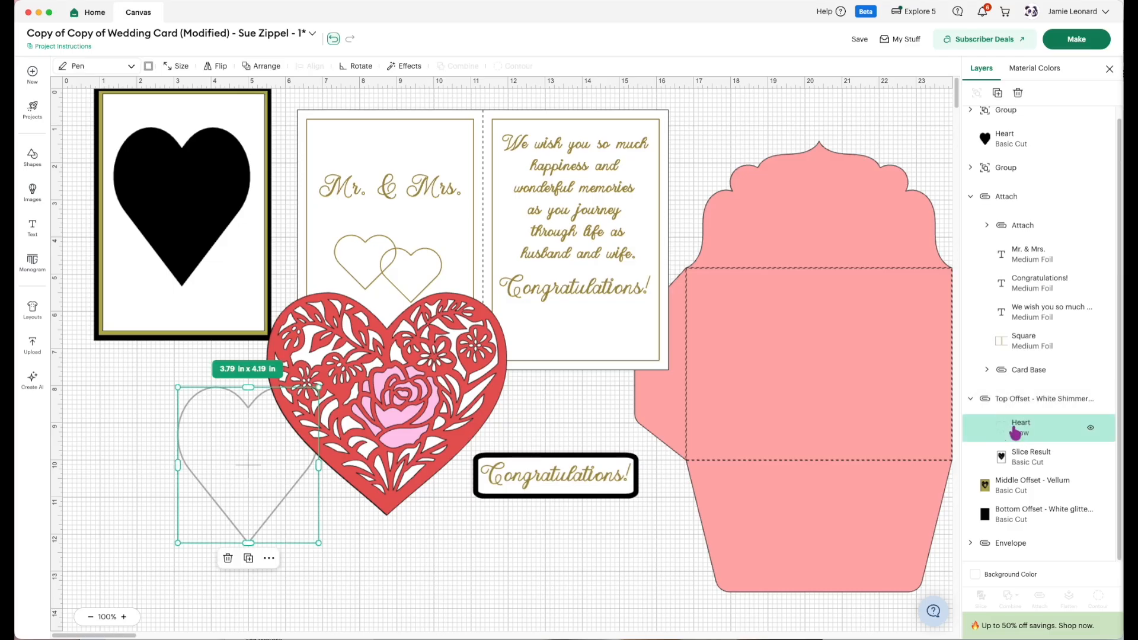
key("Delete")
Place the new floral heart in the open space below the card front and pull the solid black heart away from the floral cutout.
left_click(375, 476)
left_click_drag(375, 476, 213, 547)
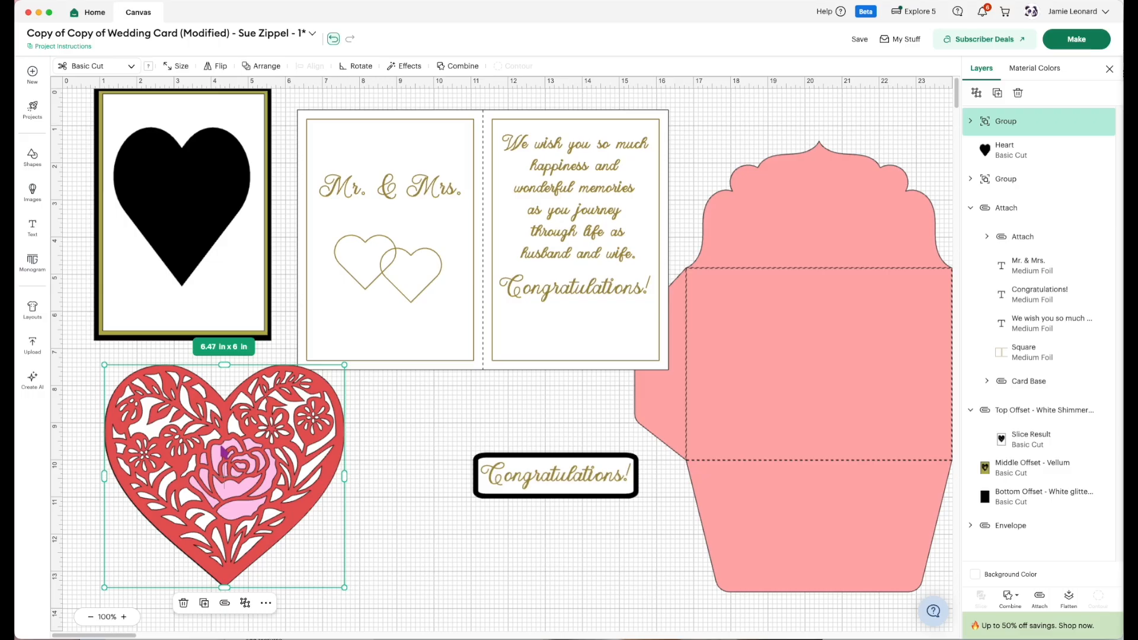
left_click_drag(198, 225, 640, 445)
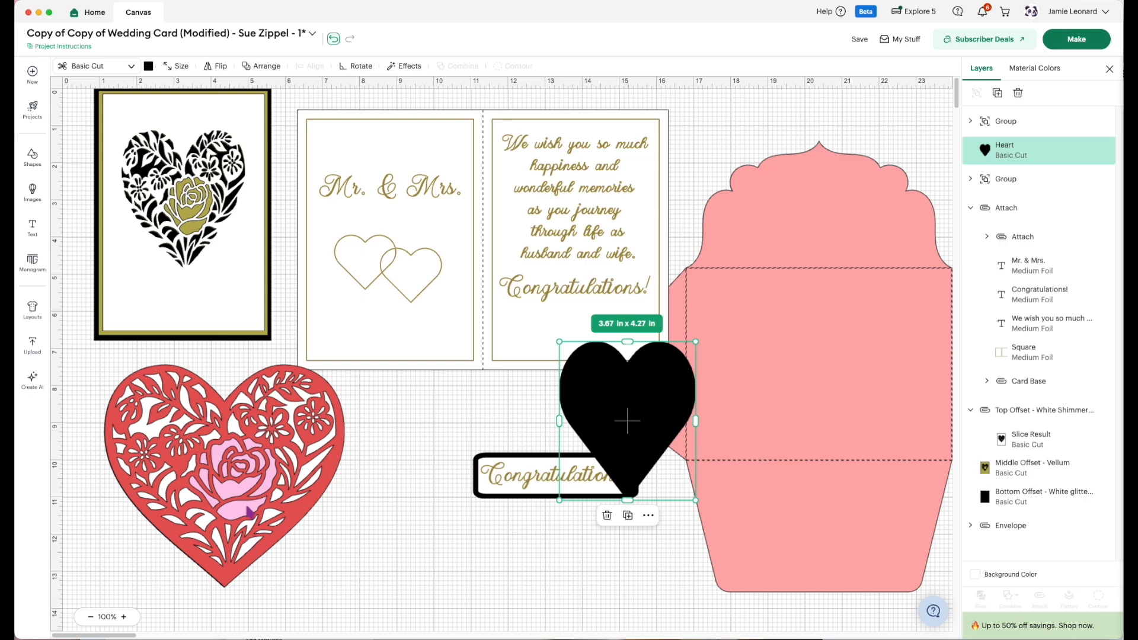
left_click_drag(227, 510, 274, 520)
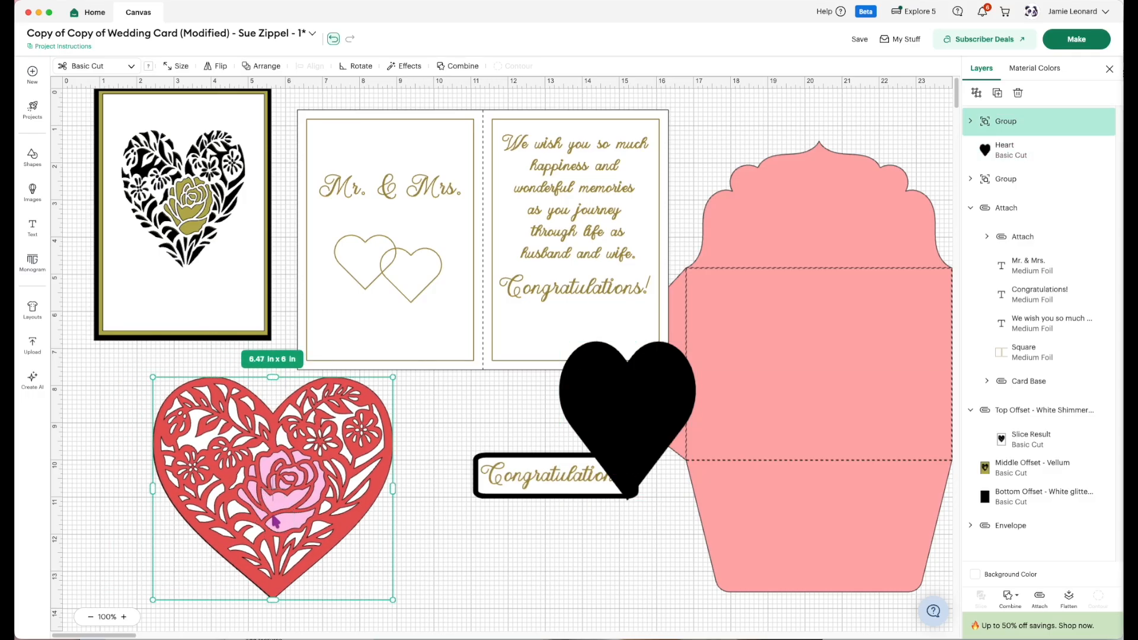
Ungroup the new floral heart and pull its floral layers off the white Background heart.
left_click(970, 121)
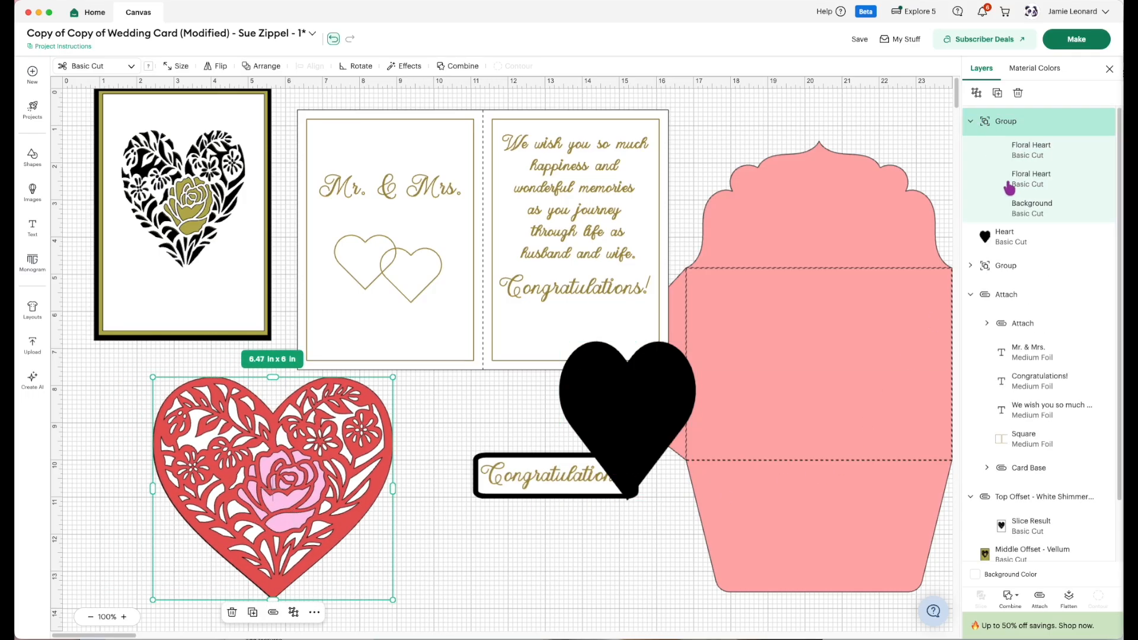
left_click(977, 92)
left_click(1021, 188)
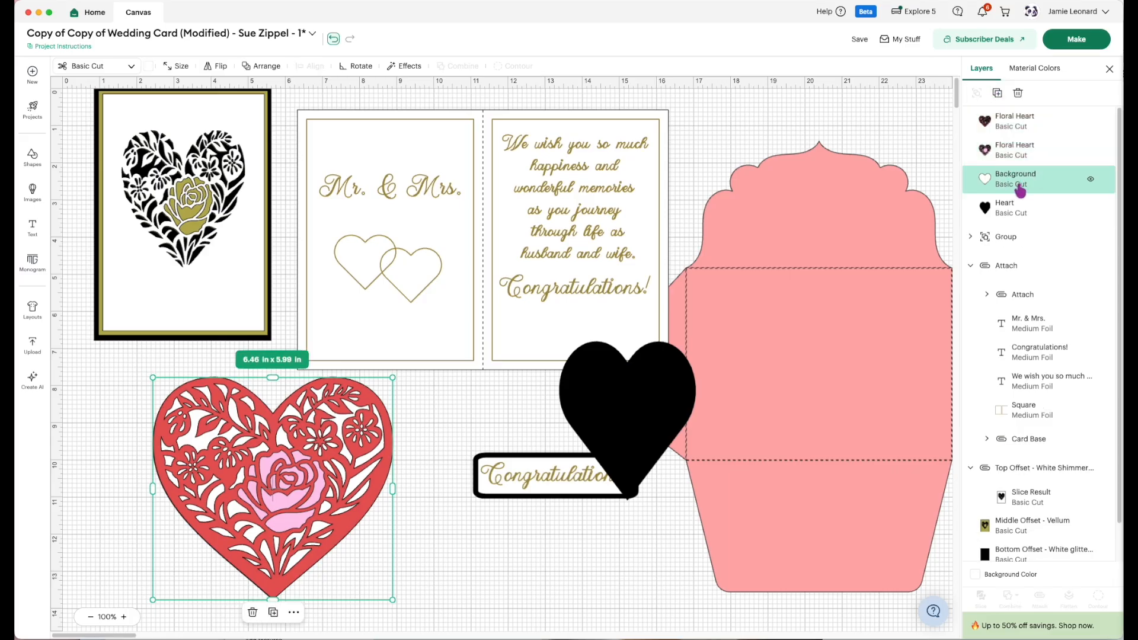
left_click_drag(277, 466, 572, 472)
Move the white Background heart over the card front's floral cutout and resize it to about 3.5 x 3.89 in.
left_click_drag(316, 490, 234, 277)
left_click_drag(342, 390, 297, 384)
left_click_drag(336, 274, 183, 235)
left_click_drag(180, 336, 180, 273)
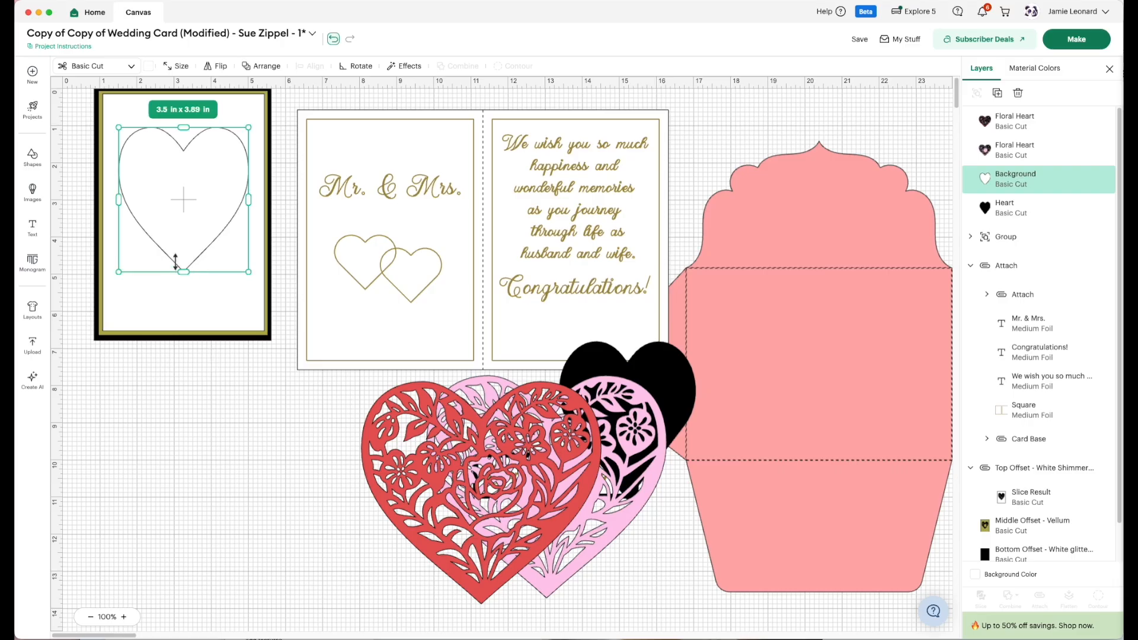
left_click(218, 485)
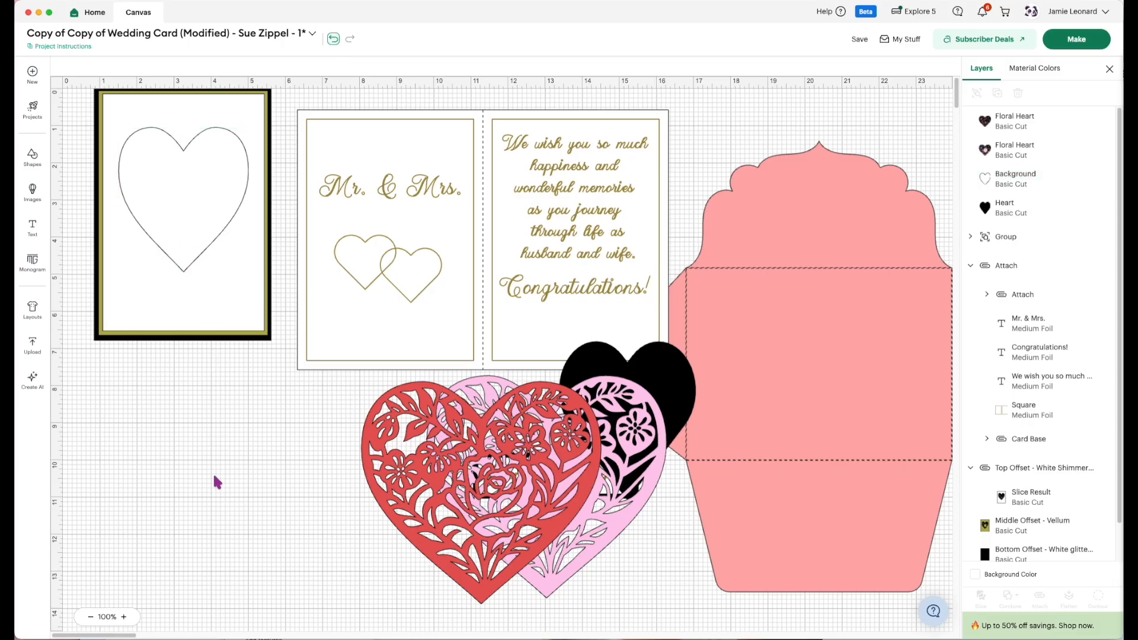
Move the white Background heart below the card front and create a 0.125 in offset around it with rounded corners.
left_click_drag(172, 199, 182, 504)
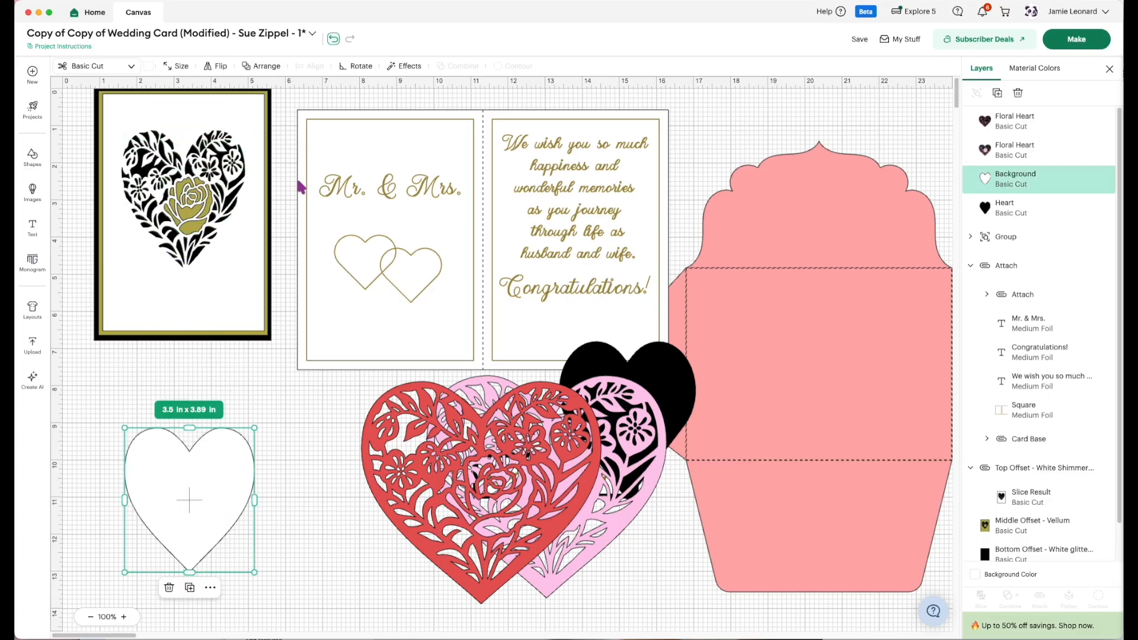
left_click(409, 67)
left_click(396, 96)
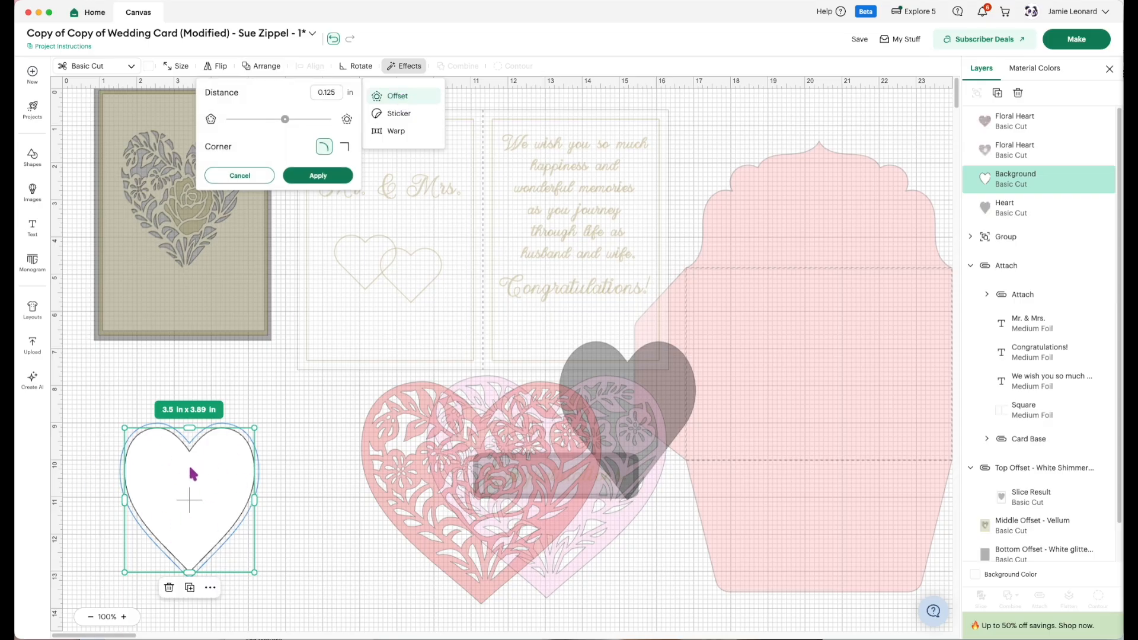
left_click(313, 178)
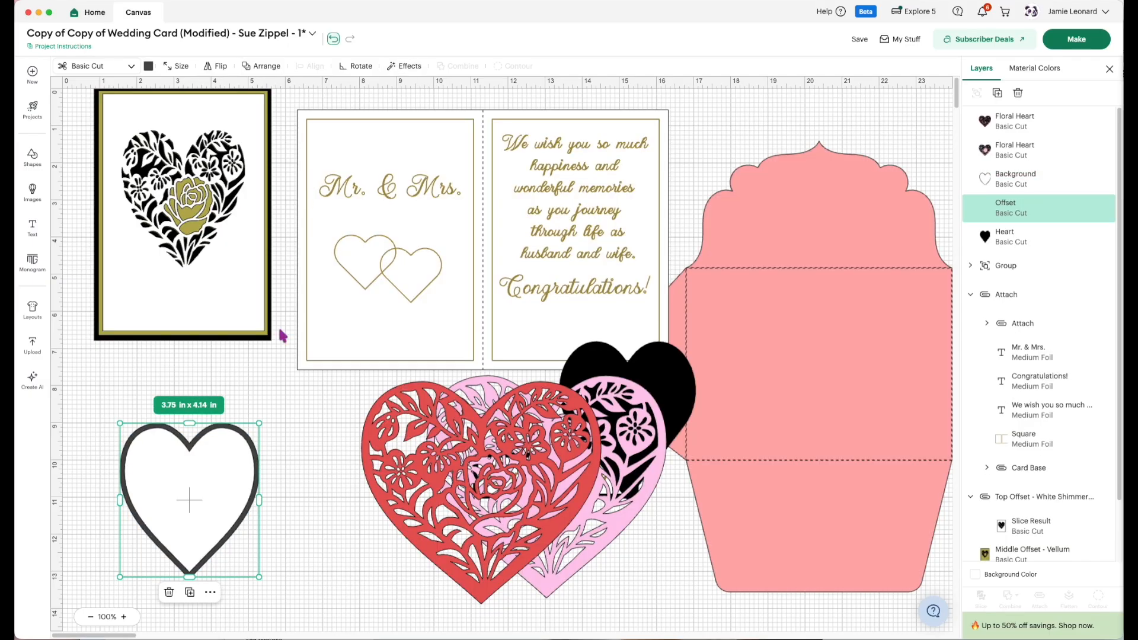
Pull the white heart off its offset and create a second 0.125 in offset around the dark offset heart.
left_click_drag(178, 508, 331, 517)
left_click(178, 495)
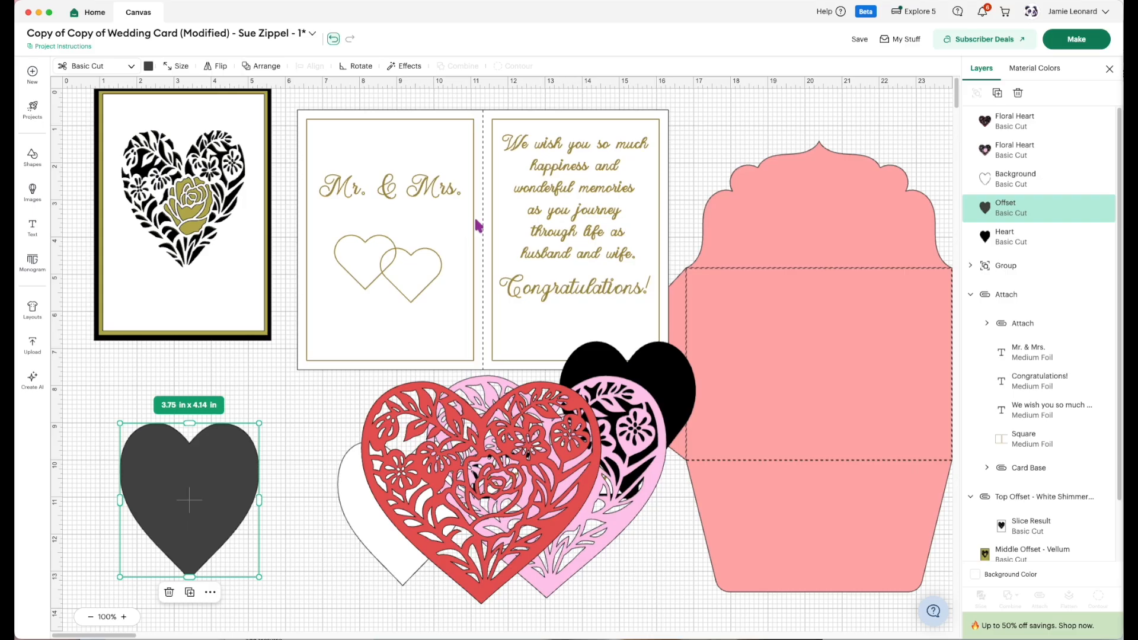
left_click(411, 66)
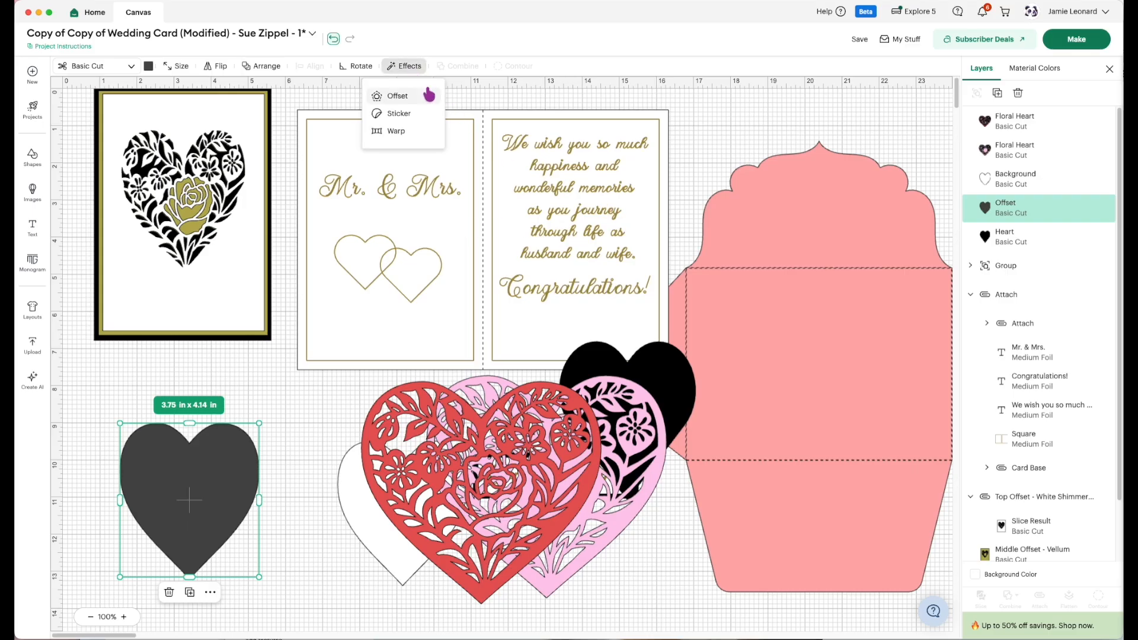
left_click(426, 98)
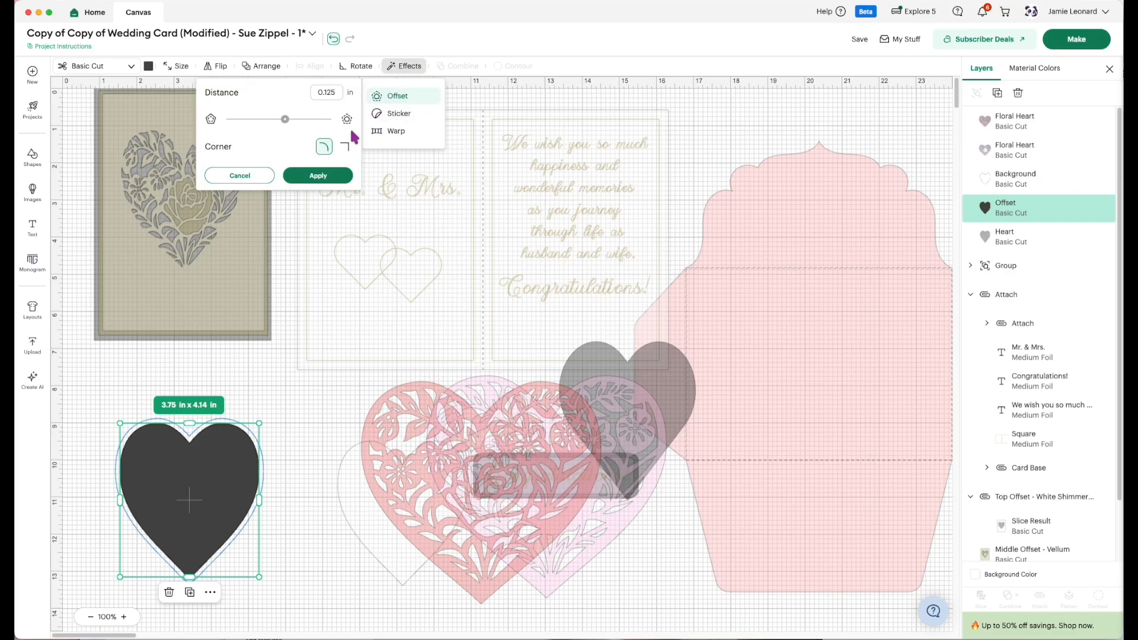
left_click(318, 176)
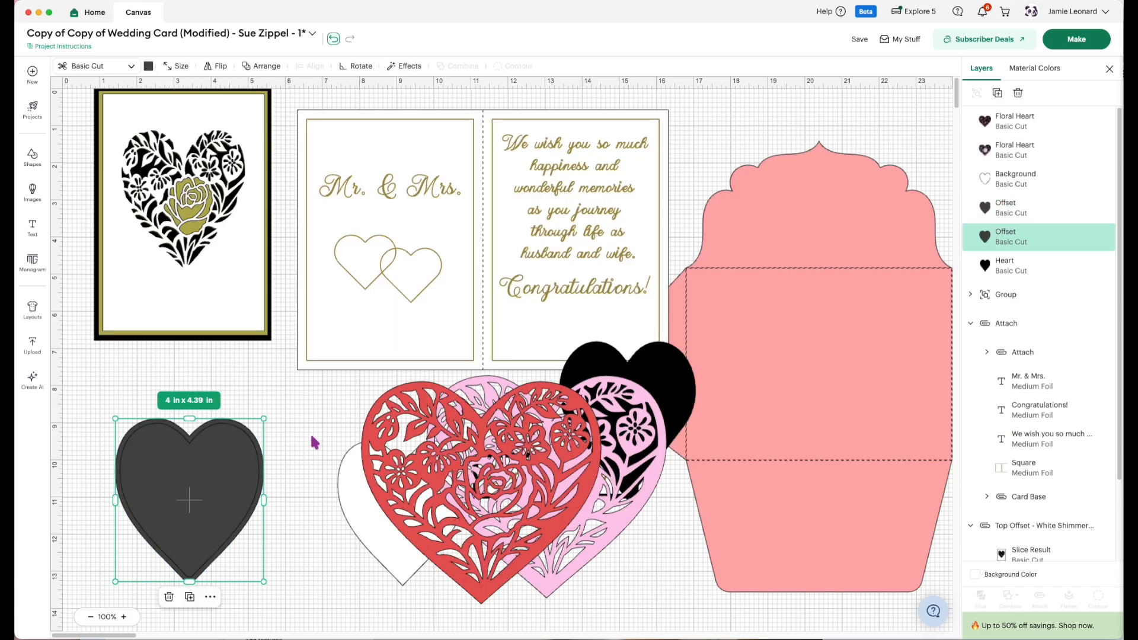
Slice the two overlapping offset hearts and place the resulting thin heart border around the card front's floral cutout.
left_click(309, 458)
left_click_drag(323, 421, 236, 496)
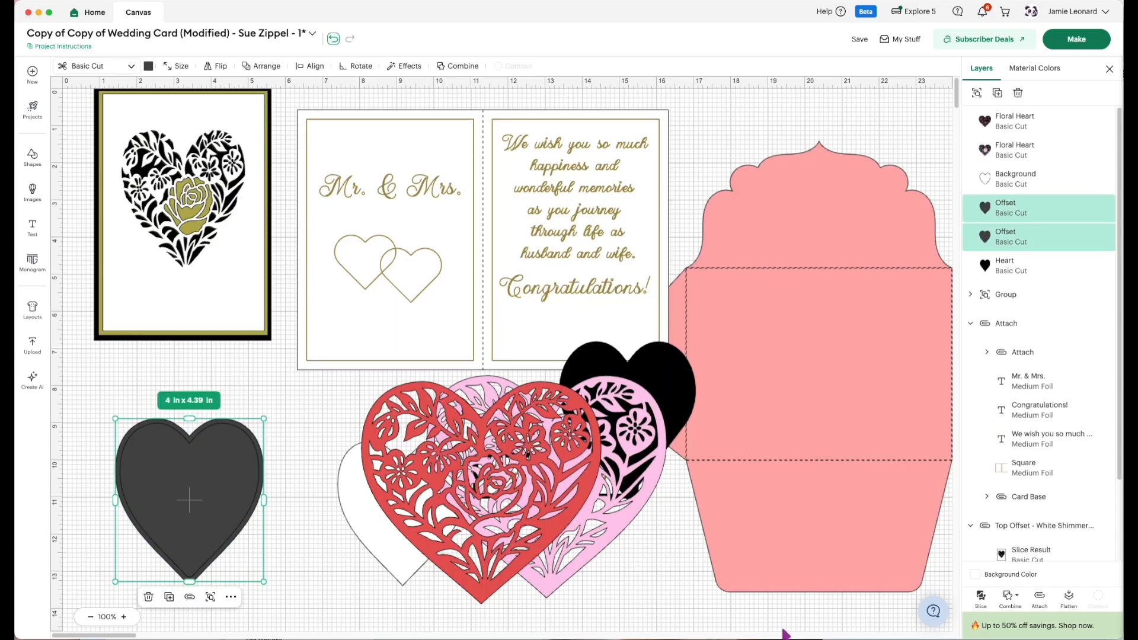
left_click(981, 596)
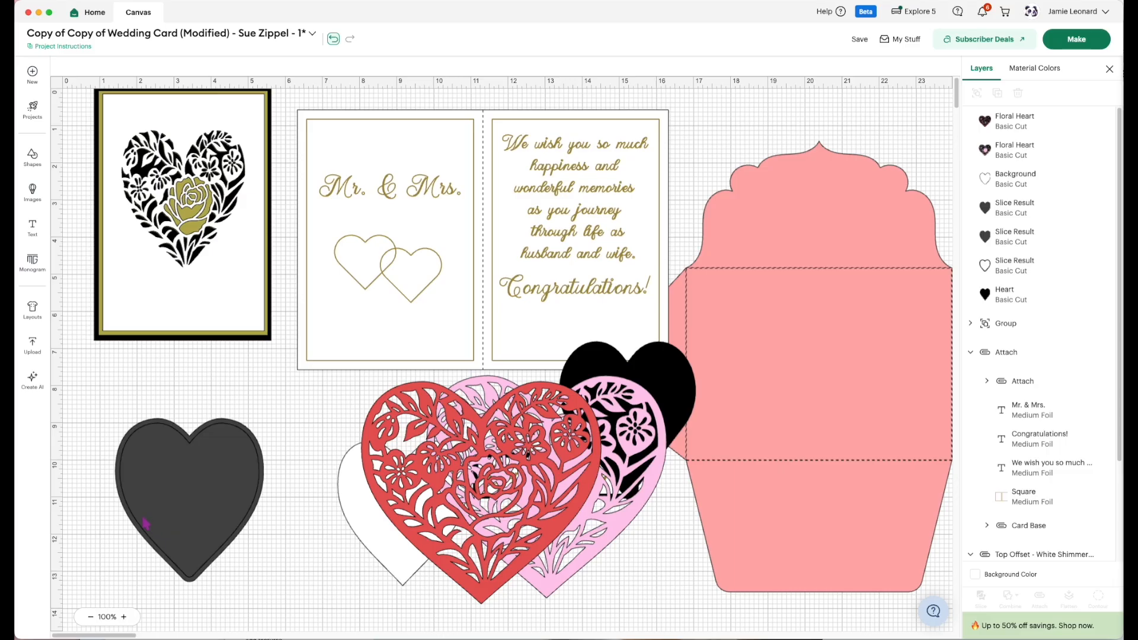
left_click_drag(120, 498, 115, 198)
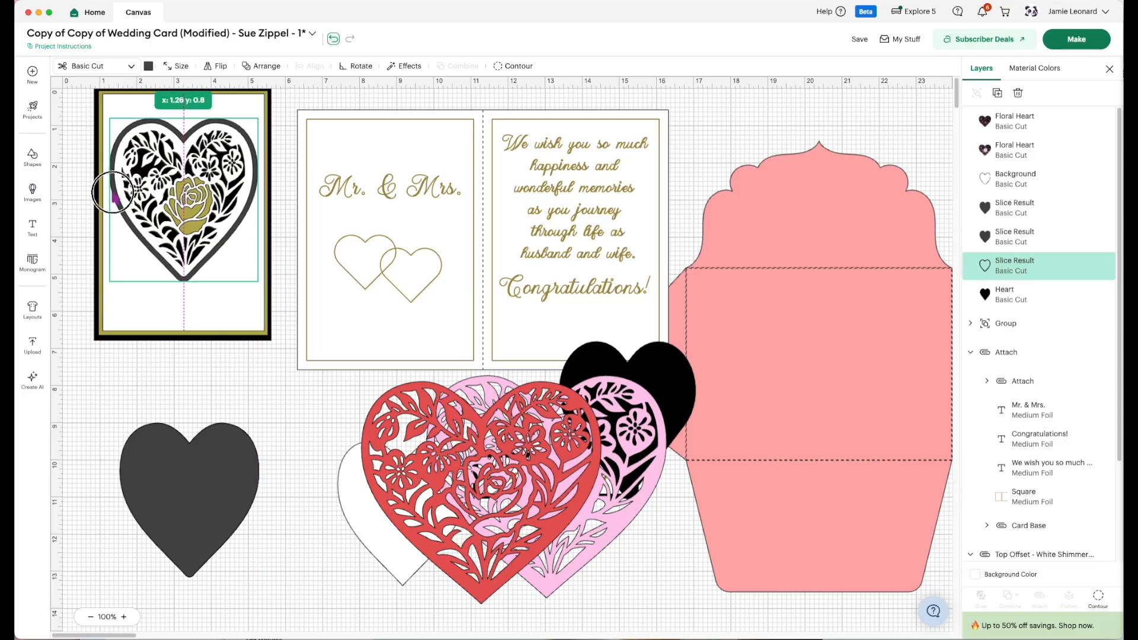
left_click_drag(114, 197, 114, 198)
Delete the two solid dark hearts left over from the slice.
left_click(195, 522)
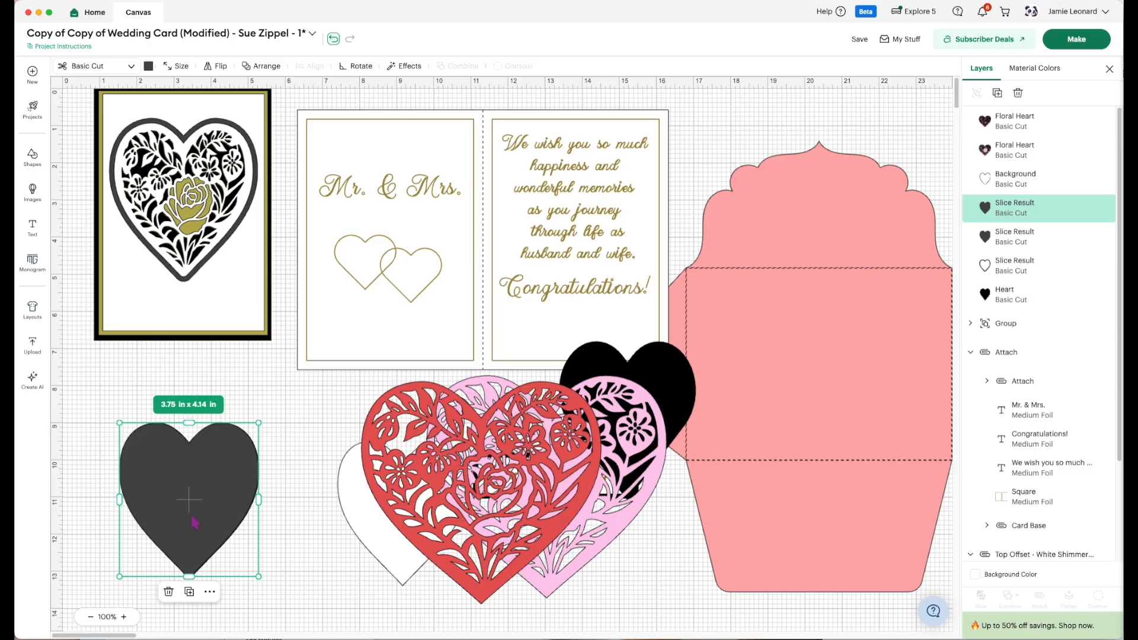
key("Delete")
left_click(197, 508)
key("Delete")
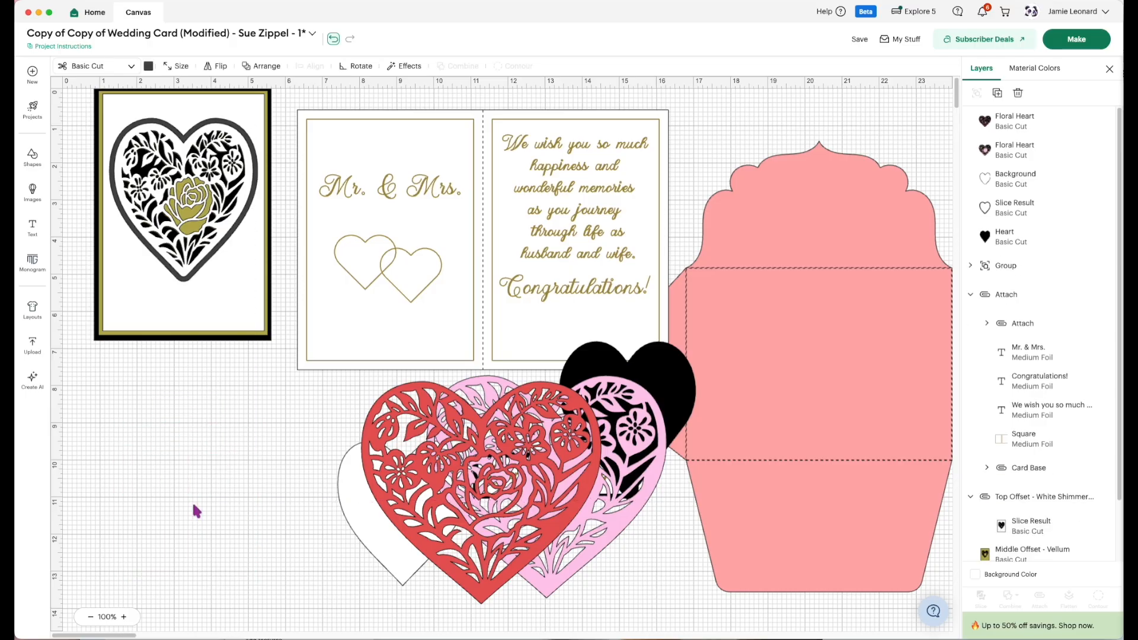
Delete the leftover red and pink floral layers, the white Background heart and the solid black heart.
left_click_drag(320, 463, 638, 434)
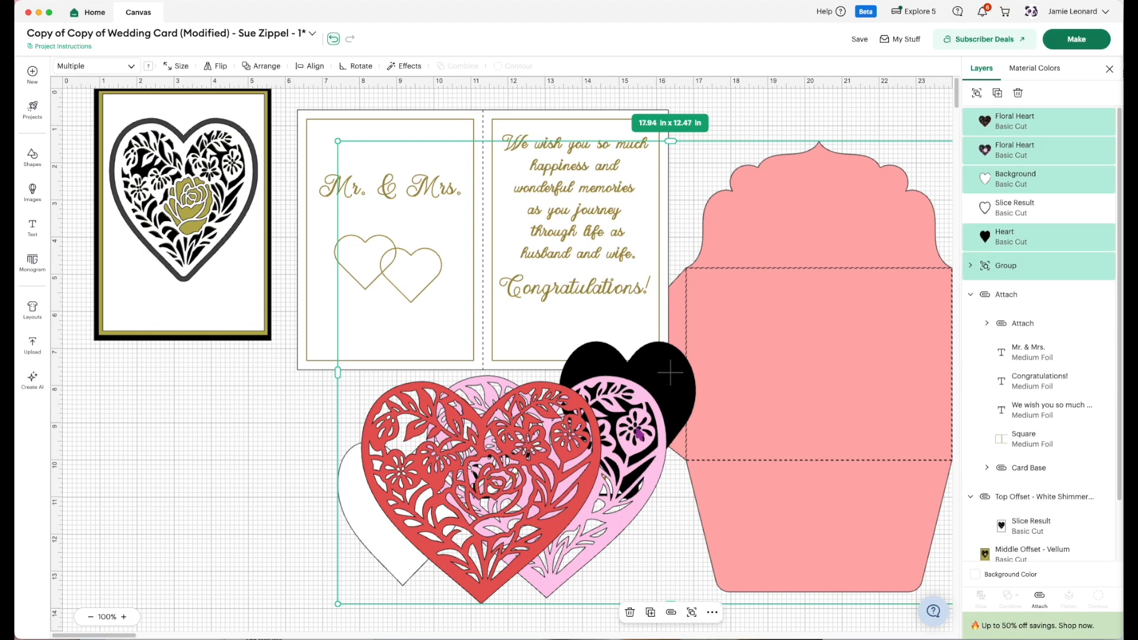
left_click(199, 560)
left_click_drag(611, 593, 356, 545)
key("Delete")
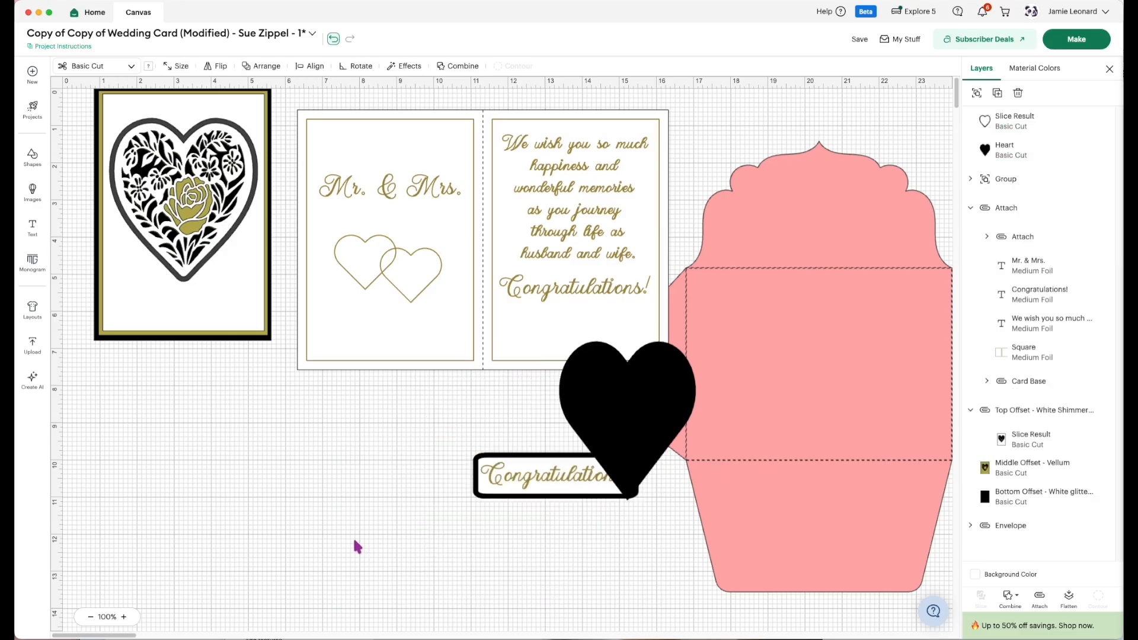
left_click_drag(607, 404, 227, 478)
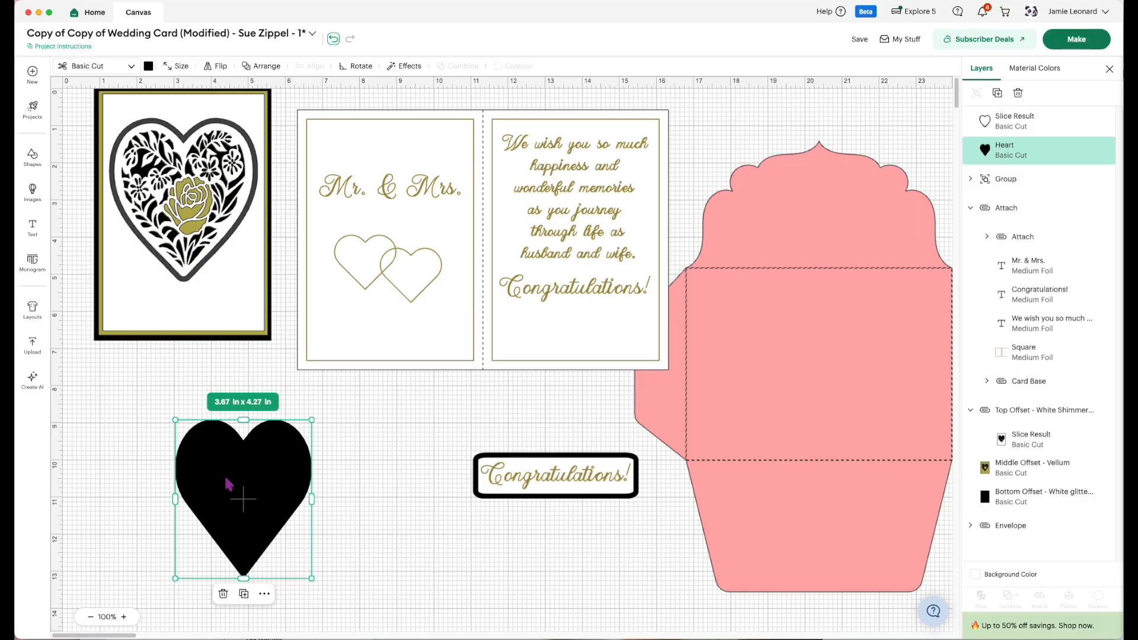
key("Delete")
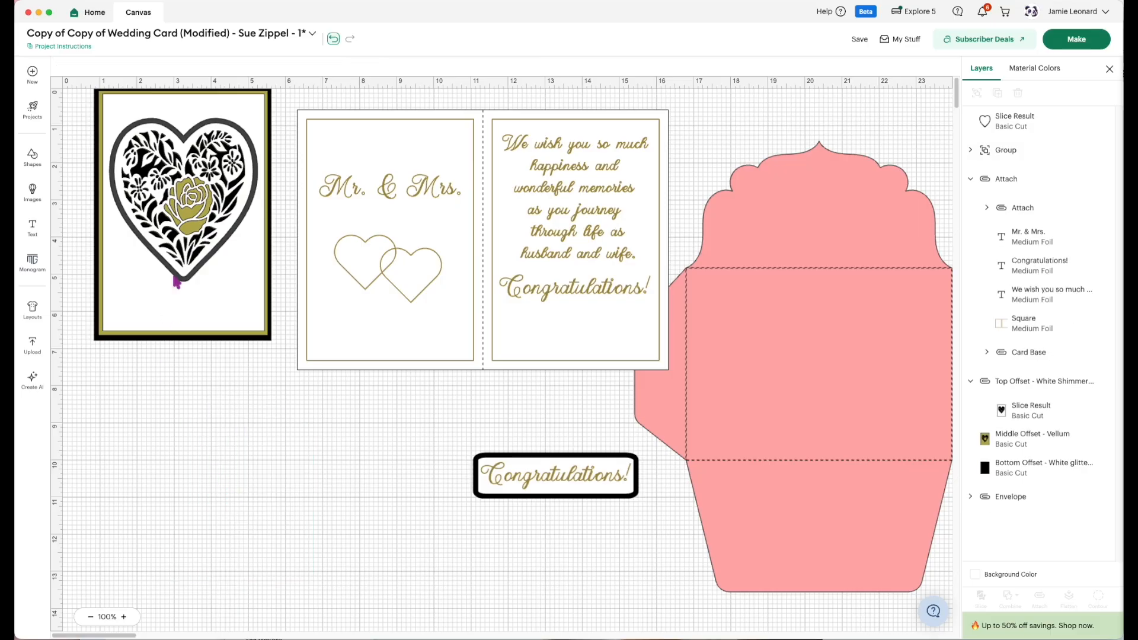
Recolor the dark grey heart border on the card front to black.
left_click(182, 274)
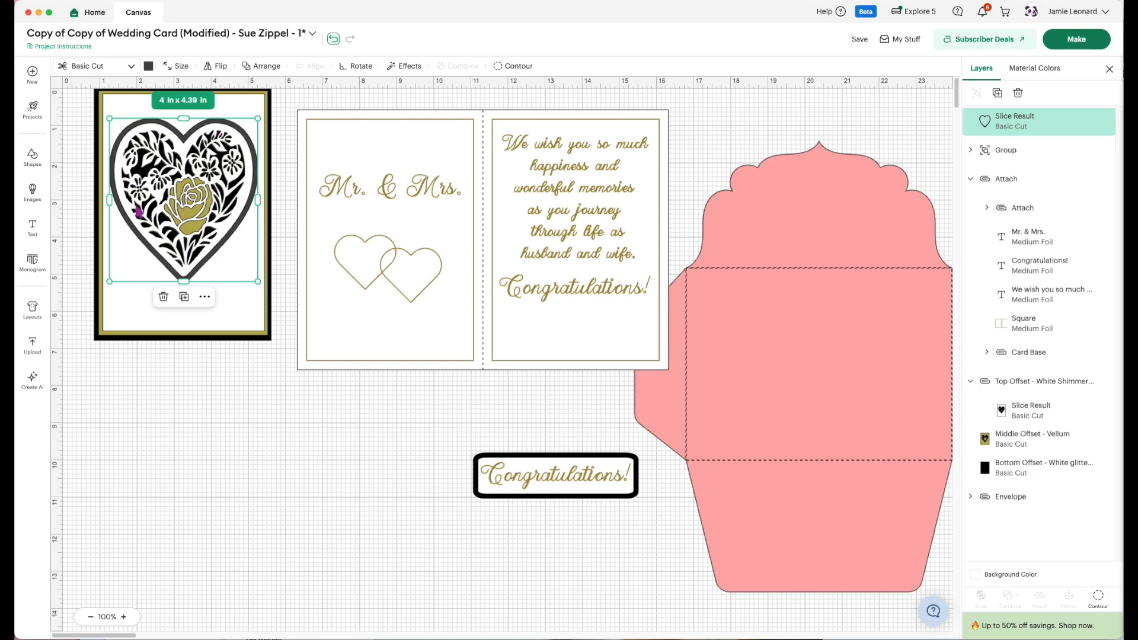
left_click(148, 65)
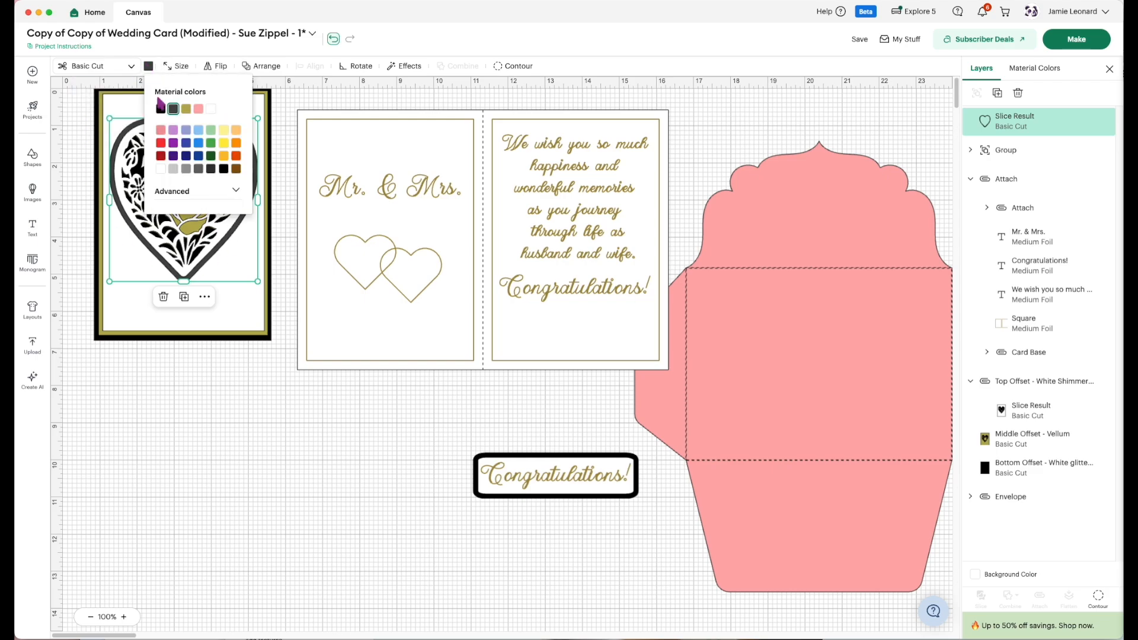
left_click(160, 110)
left_click(256, 446)
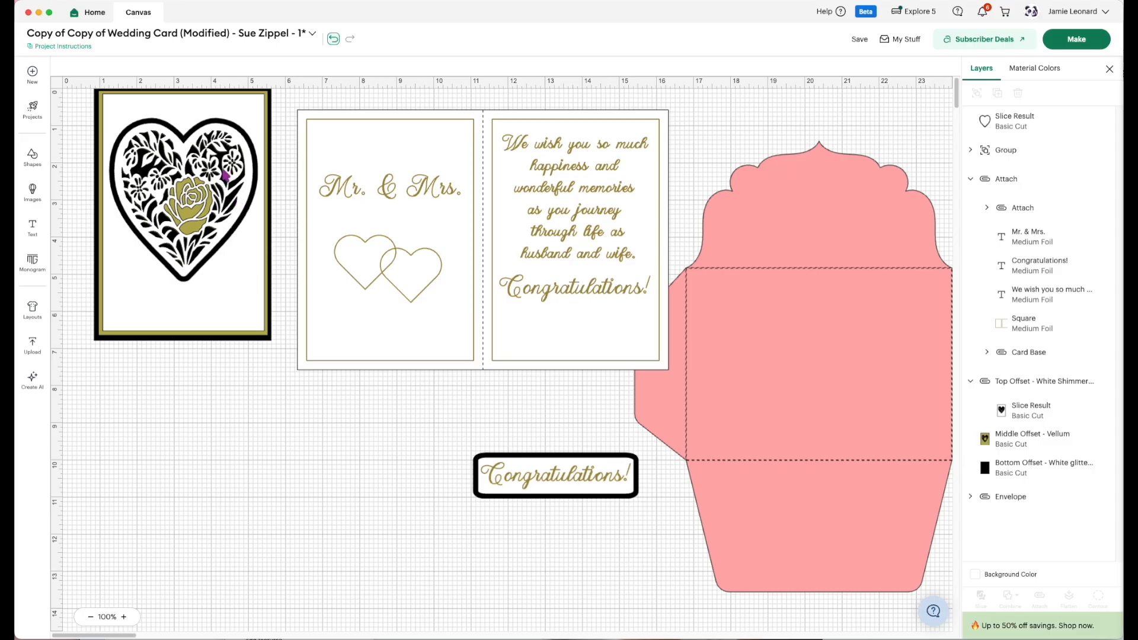
Move the "Congratulations!" label beneath the heart on the card front, shrink it to about 3.47 x 0.96 in and center it there.
left_click_drag(417, 479, 636, 514)
left_click_drag(559, 485, 184, 310)
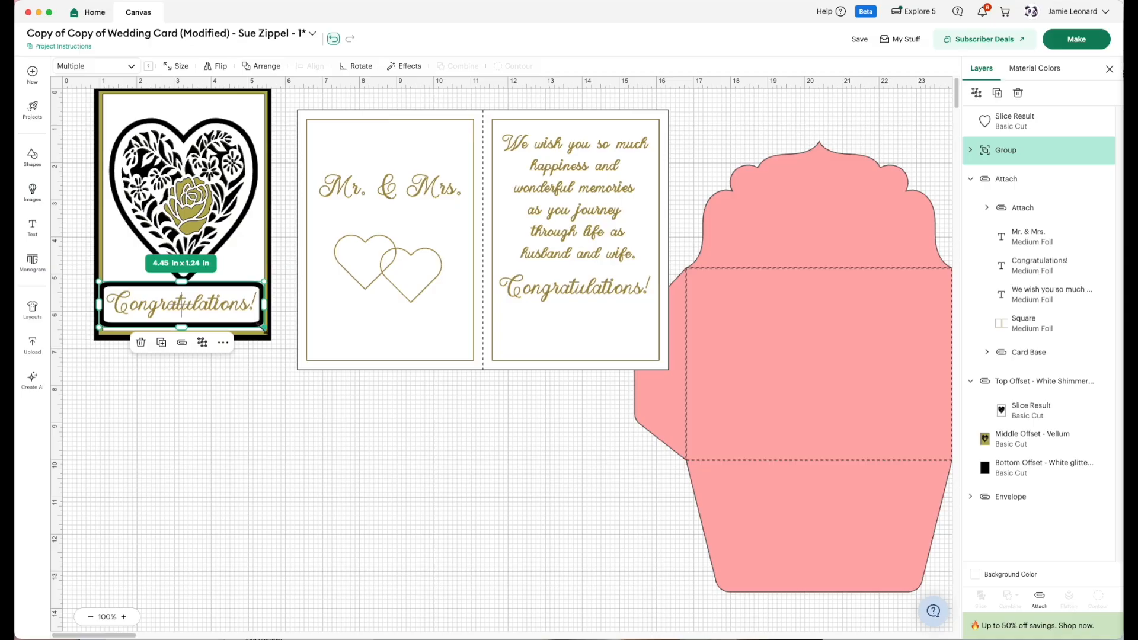
left_click_drag(263, 326, 228, 317)
left_click_drag(162, 302, 185, 307)
left_click(254, 425)
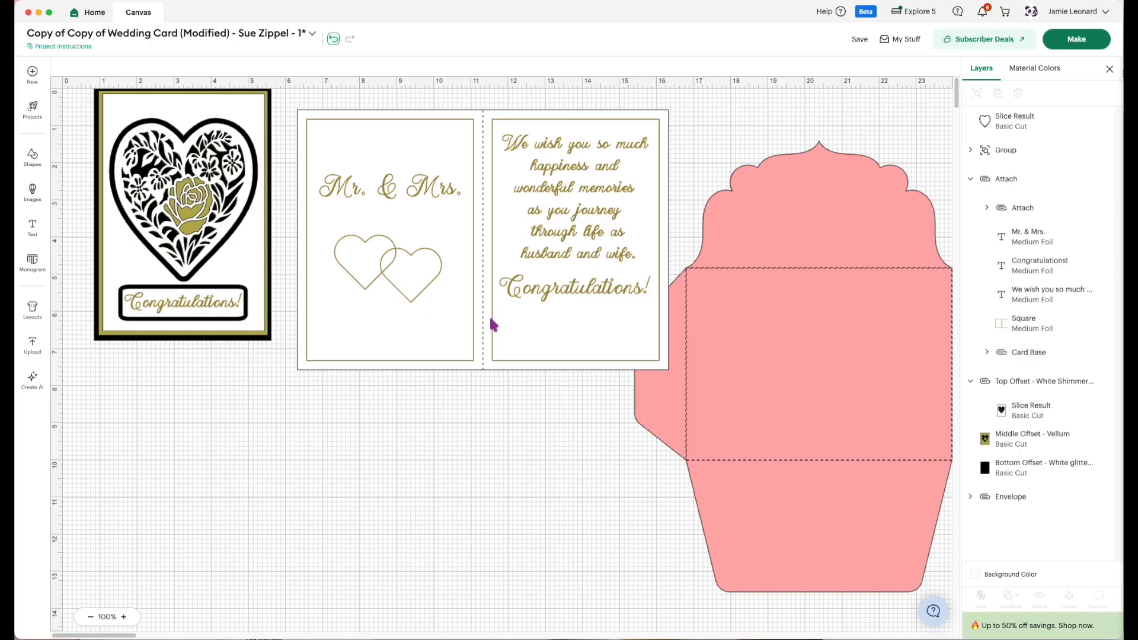
Move the envelope farther away from the card pieces and place the inside card base close beside the card front.
left_click_drag(687, 437, 762, 437)
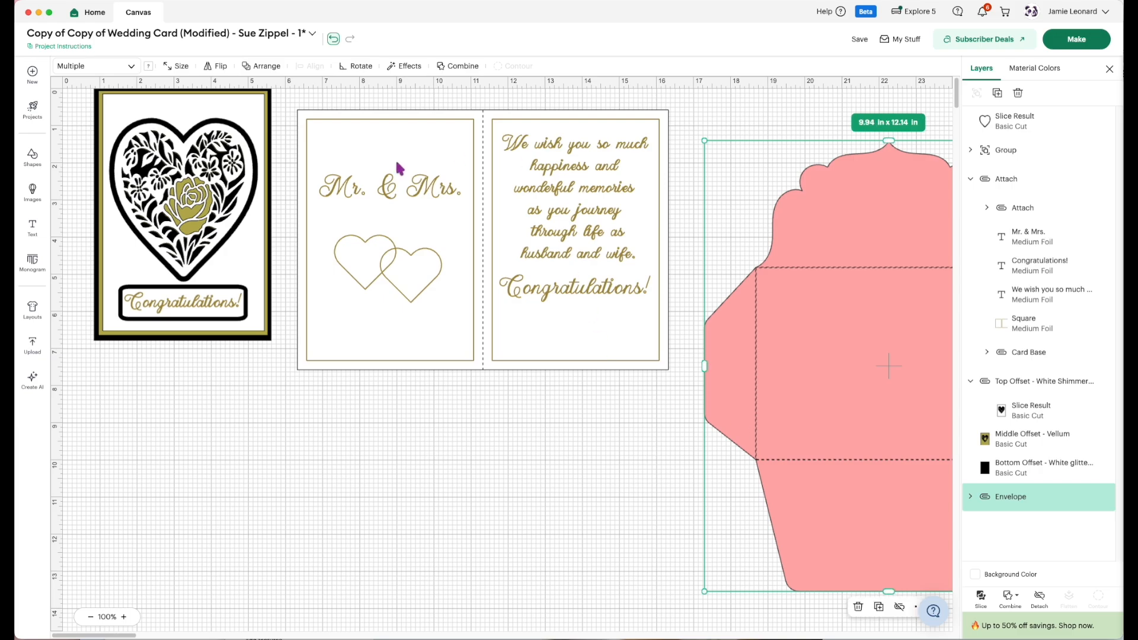
left_click_drag(533, 442, 428, 327)
left_click_drag(579, 479, 399, 293)
left_click_drag(481, 354, 465, 340)
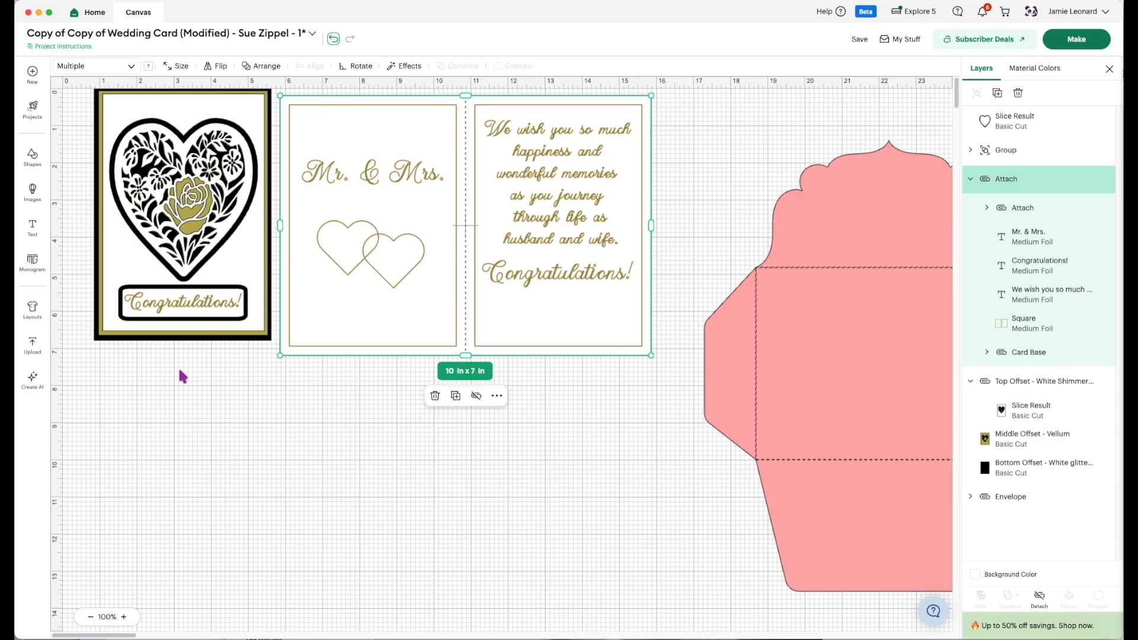
Pull the "Congratulations!" label off the card front into the empty space below and duplicate its foil text layer.
left_click(183, 310)
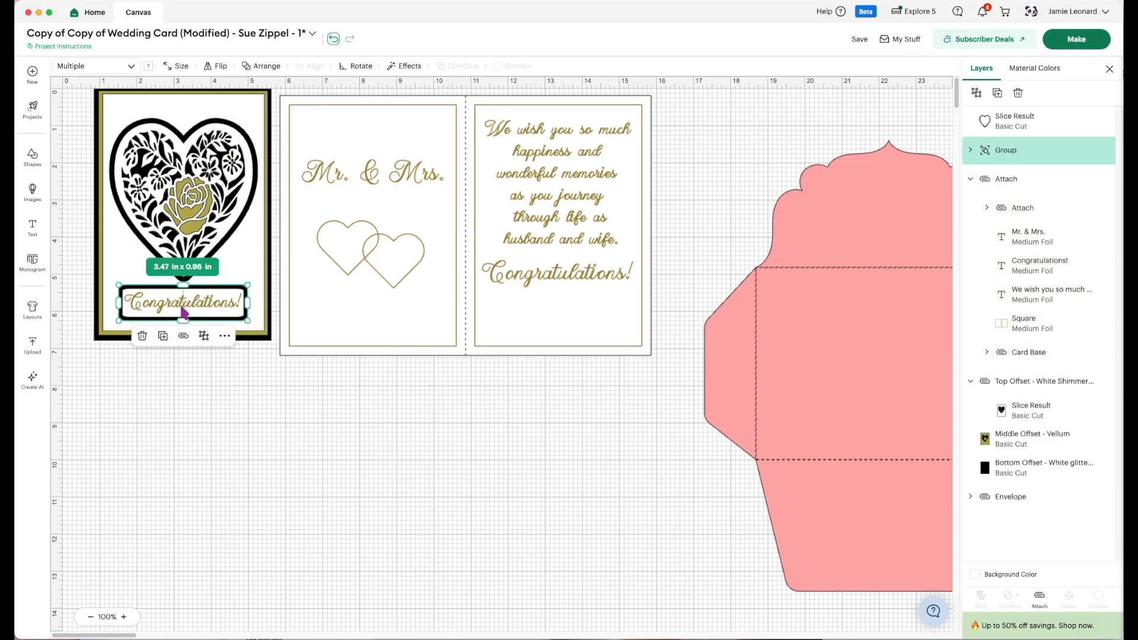
left_click(970, 151)
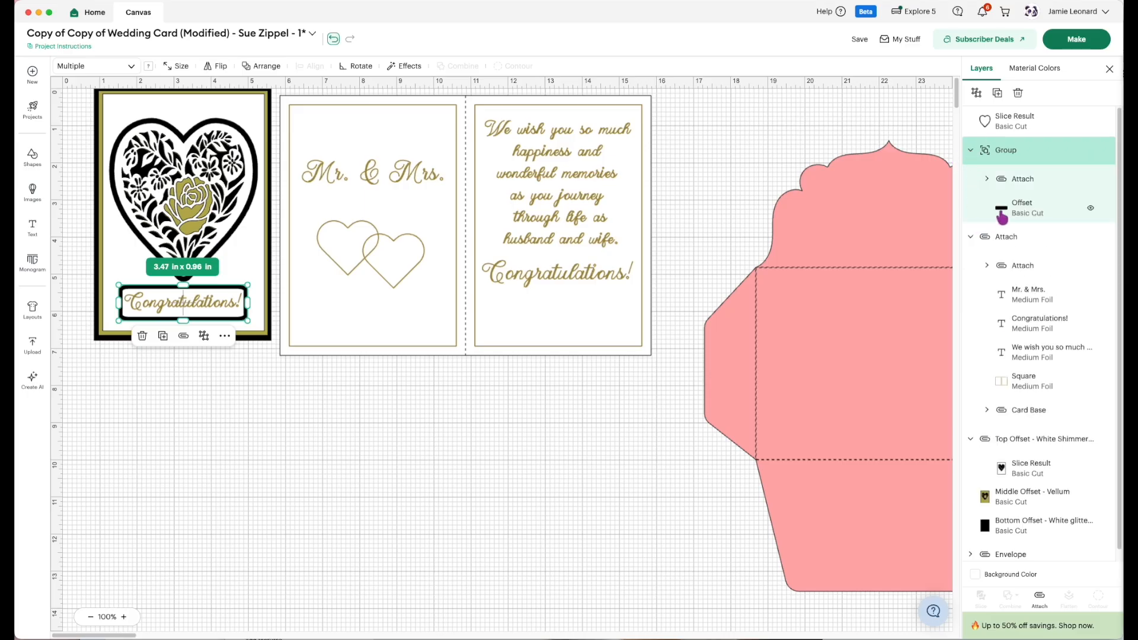
left_click(987, 179)
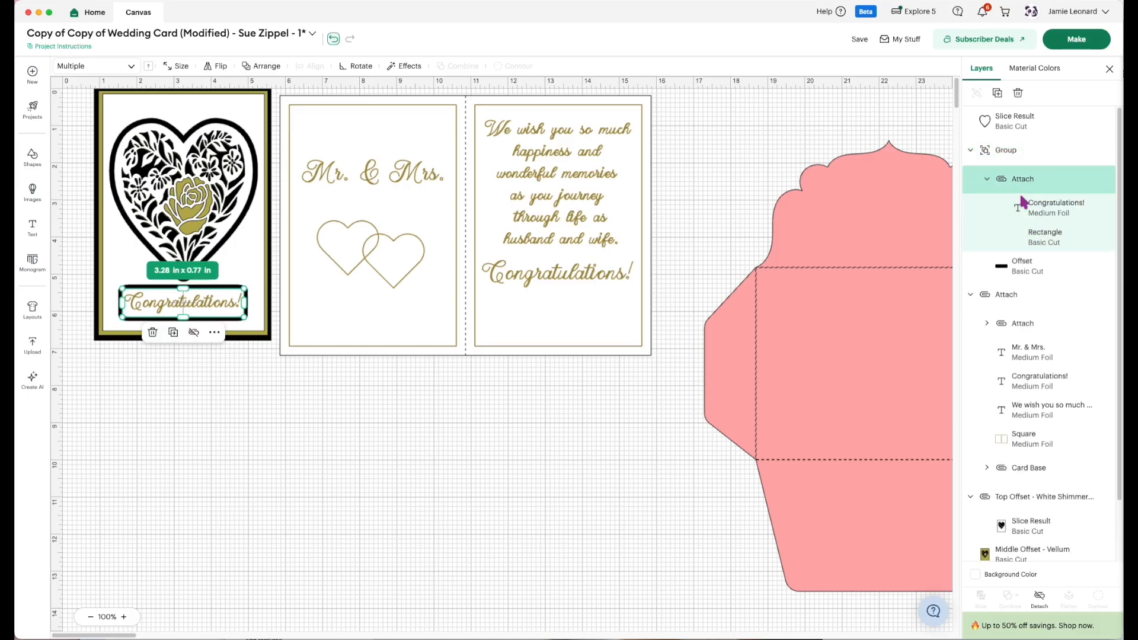
left_click(1041, 214)
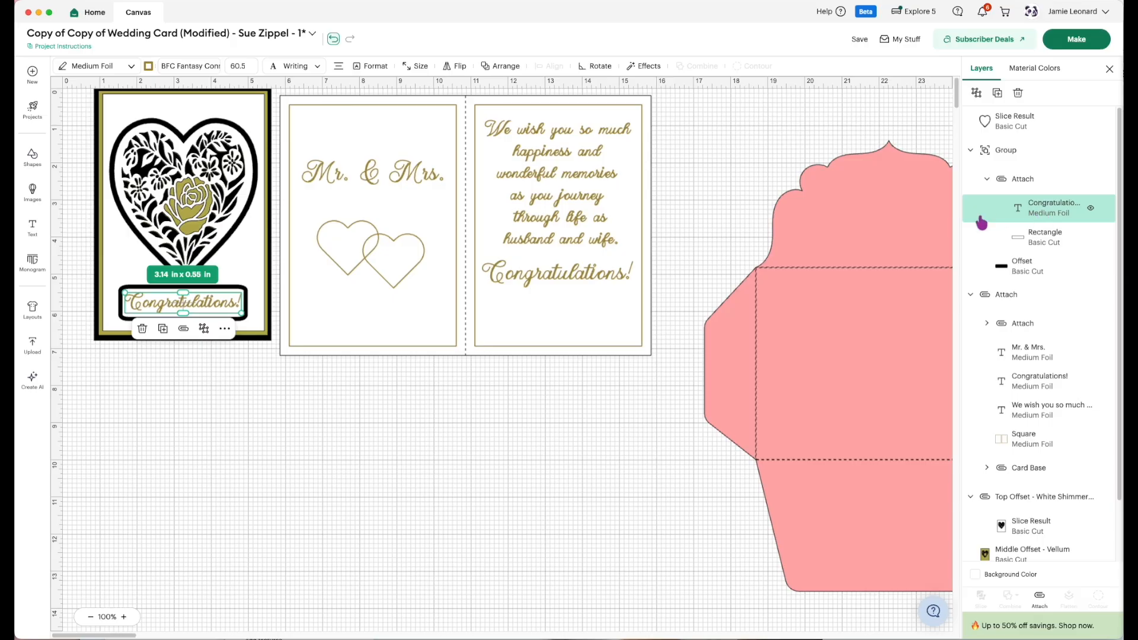
left_click(453, 492)
left_click_drag(179, 310, 199, 428)
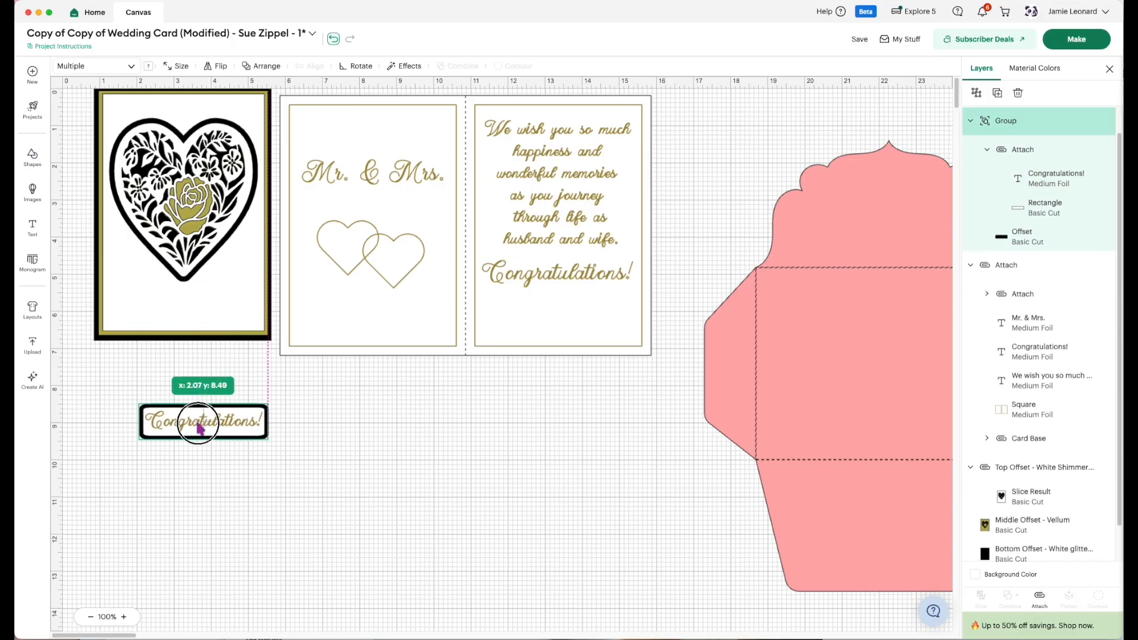
left_click(1030, 187)
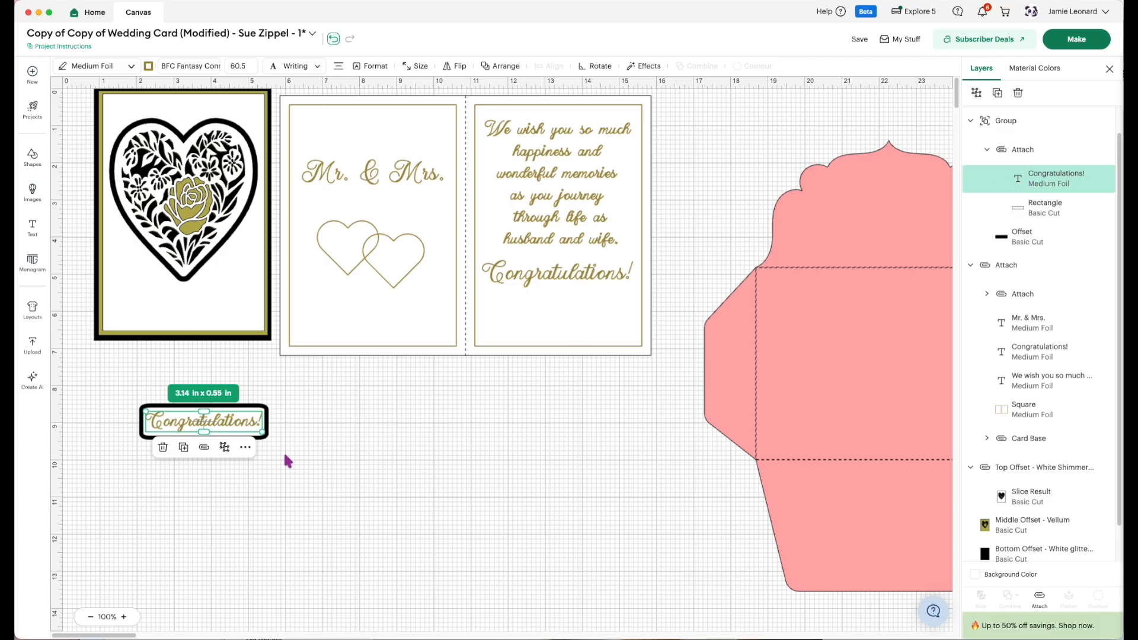
left_click(183, 450)
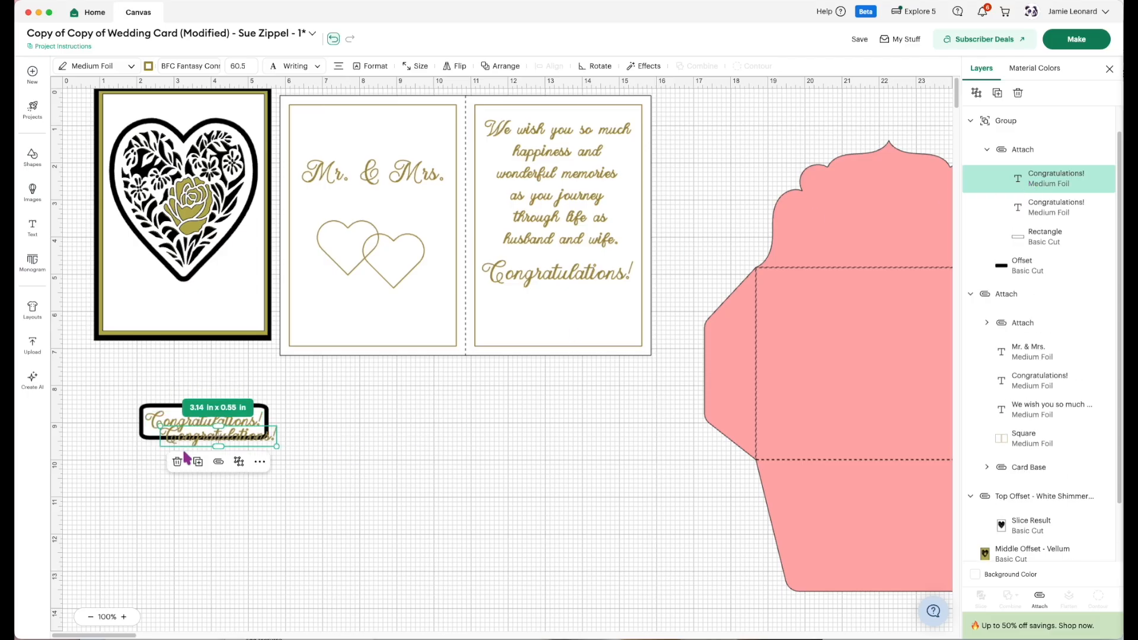
left_click_drag(316, 530, 137, 377)
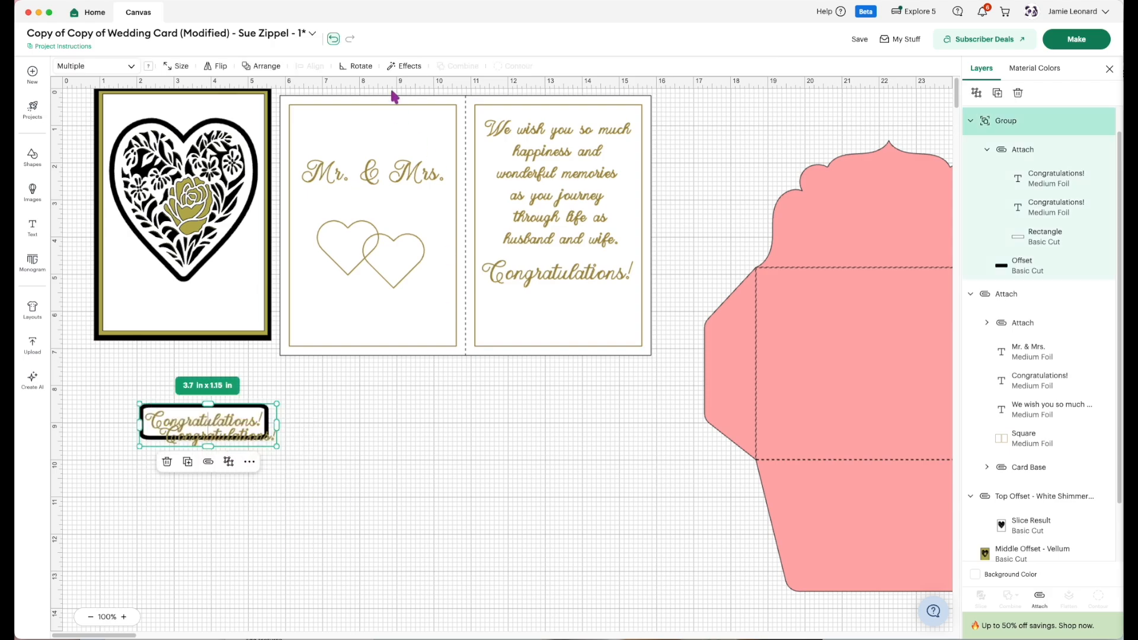
left_click(268, 67)
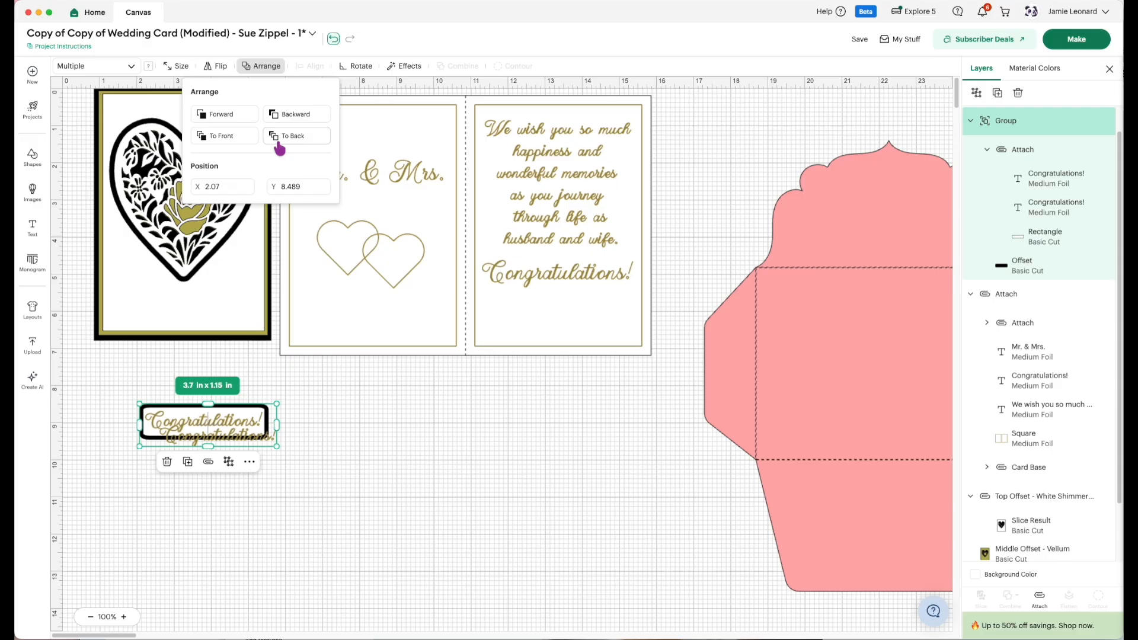
left_click(407, 474)
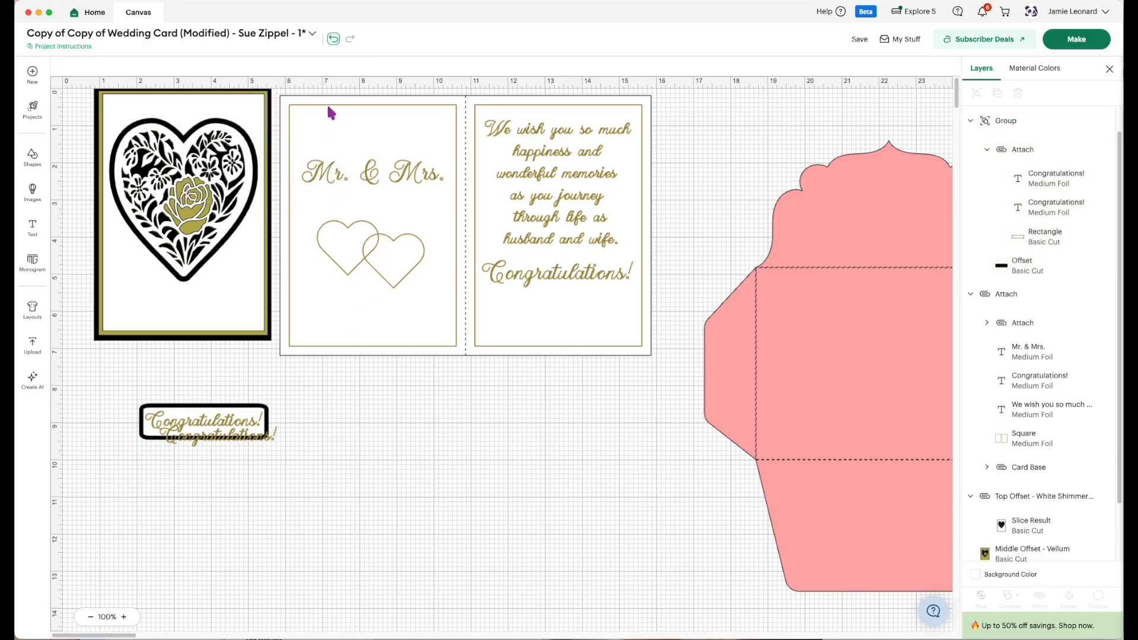
left_click_drag(303, 473, 186, 384)
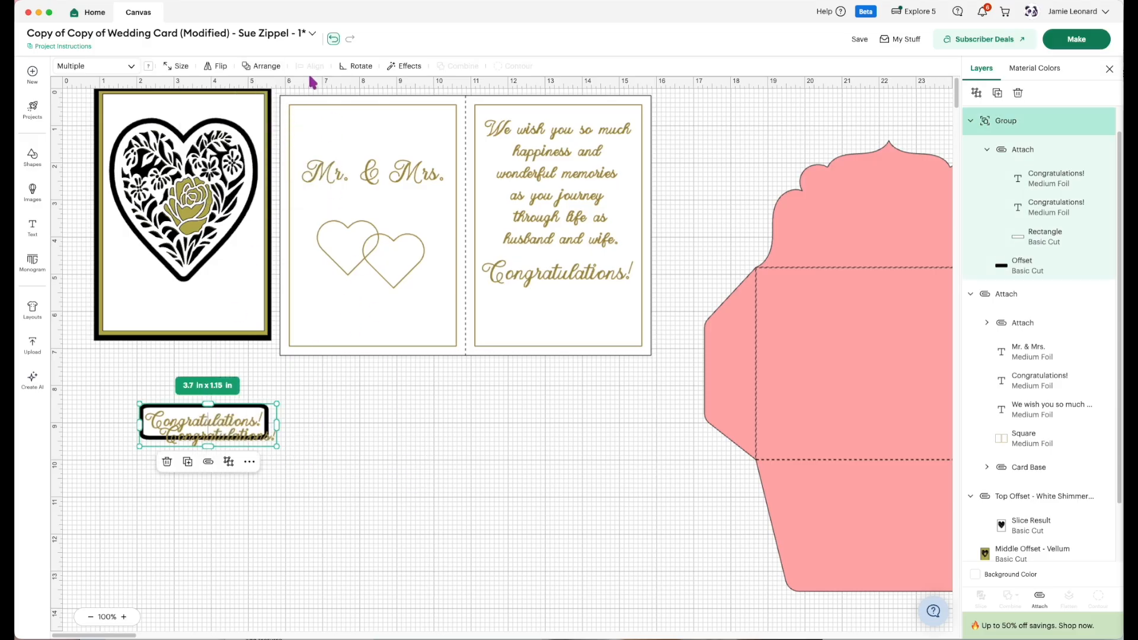
left_click(293, 470)
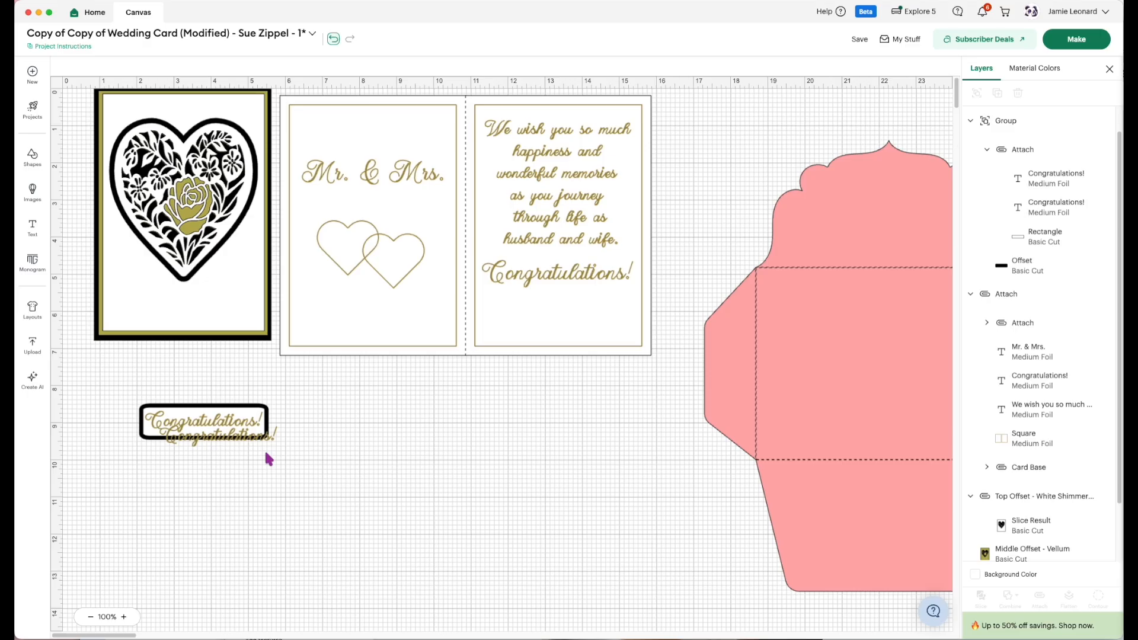
left_click_drag(218, 445, 209, 436)
left_click(226, 440)
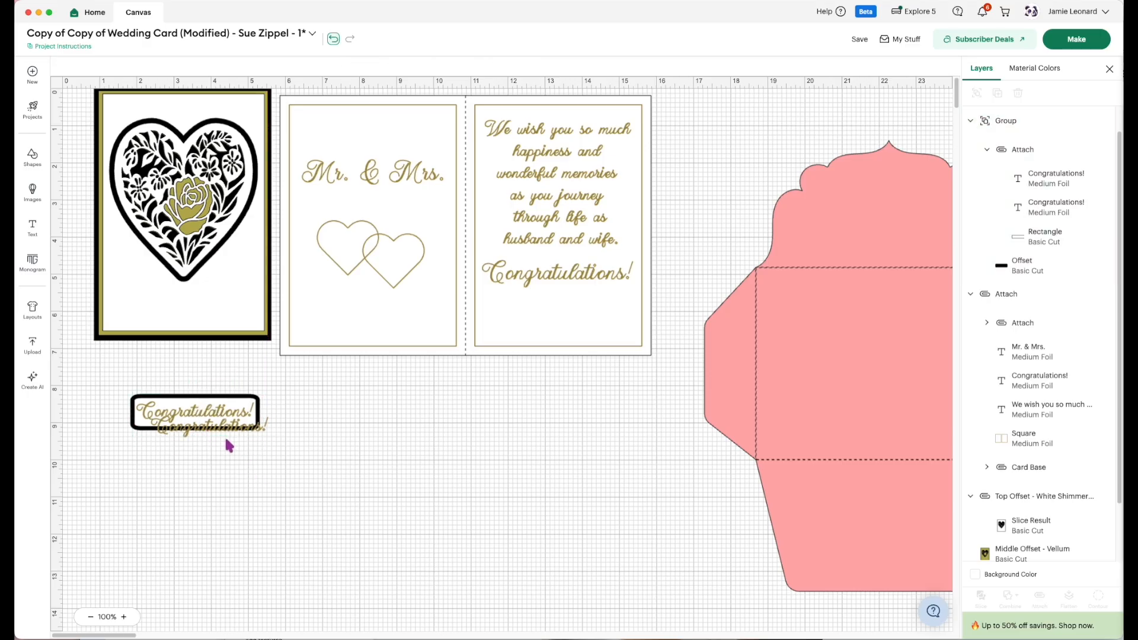
Ungroup the "Congratulations!" label so its attached text set is separate from the black offset.
left_click_drag(186, 437, 185, 454)
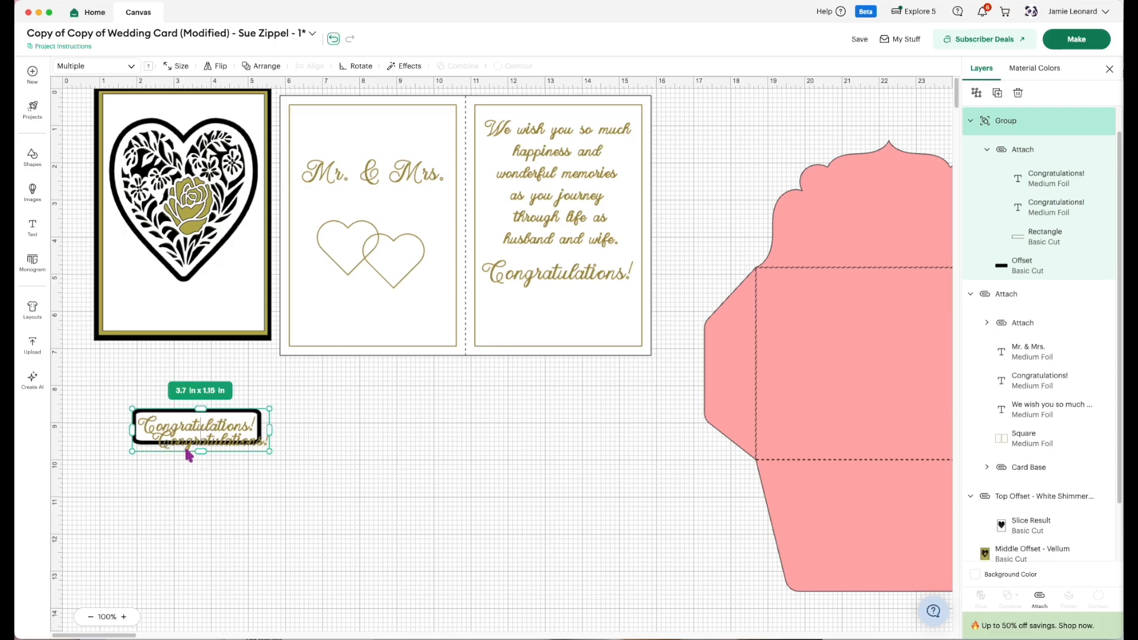
left_click(976, 91)
left_click(440, 422)
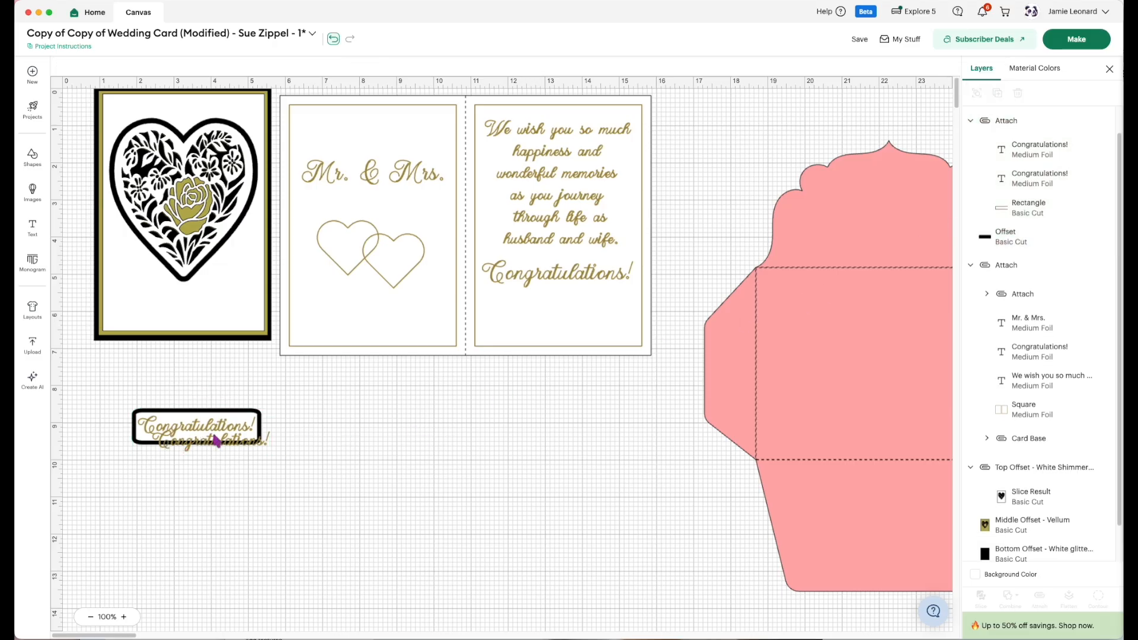
left_click_drag(204, 449, 202, 450)
Center-align the two "Congratulations!" foil text layers of the label exactly on top of each other.
left_click(1037, 155)
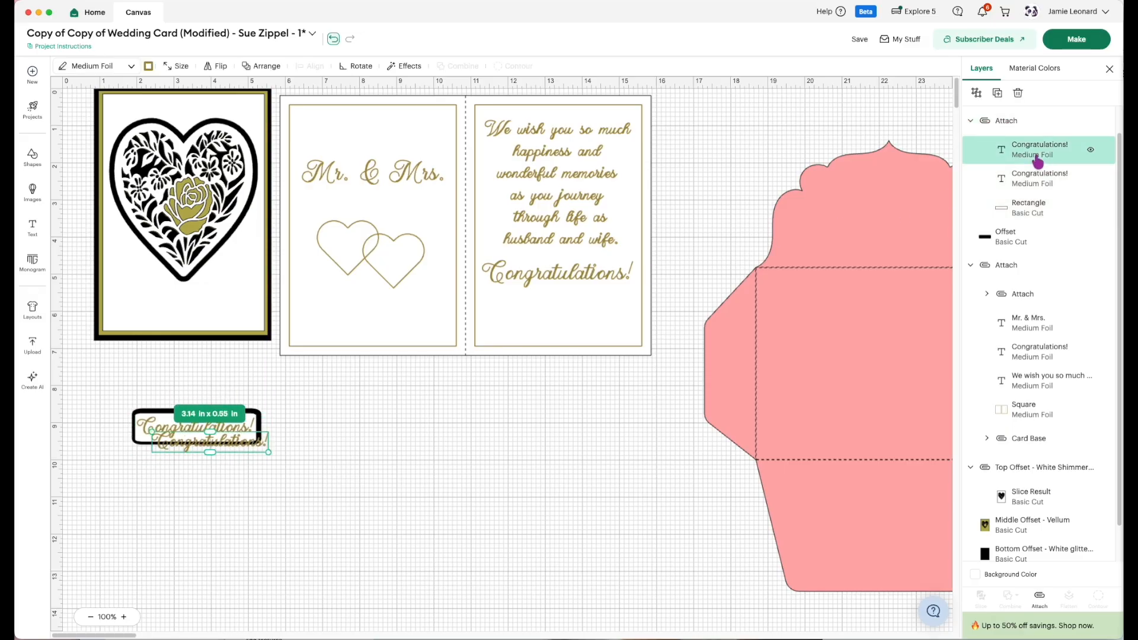
left_click(1035, 178, "shift")
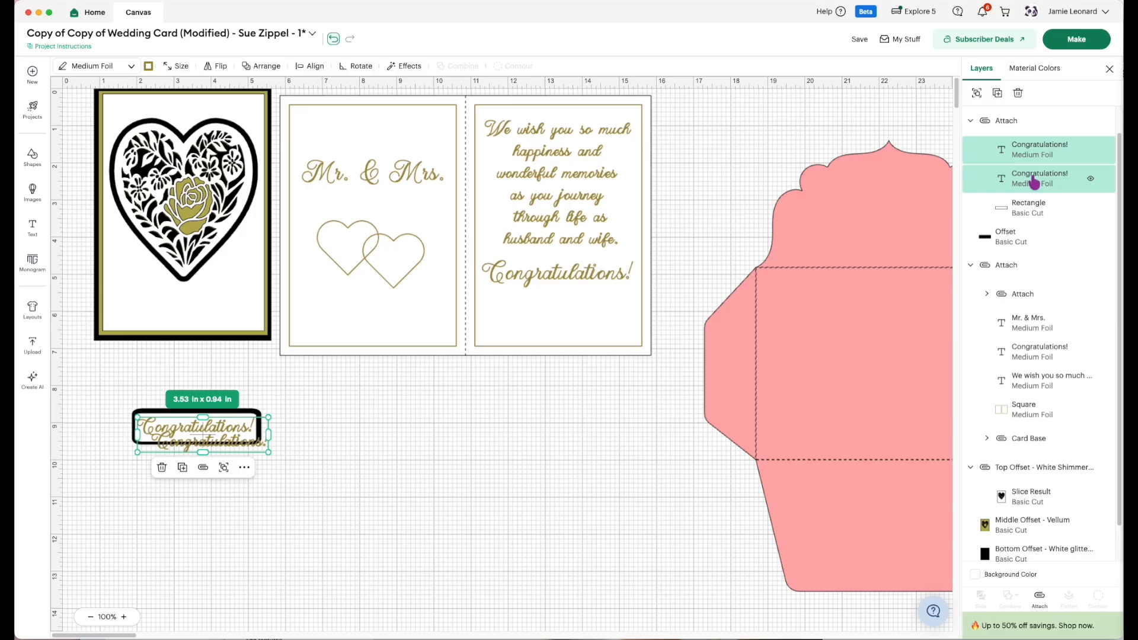
left_click(306, 69)
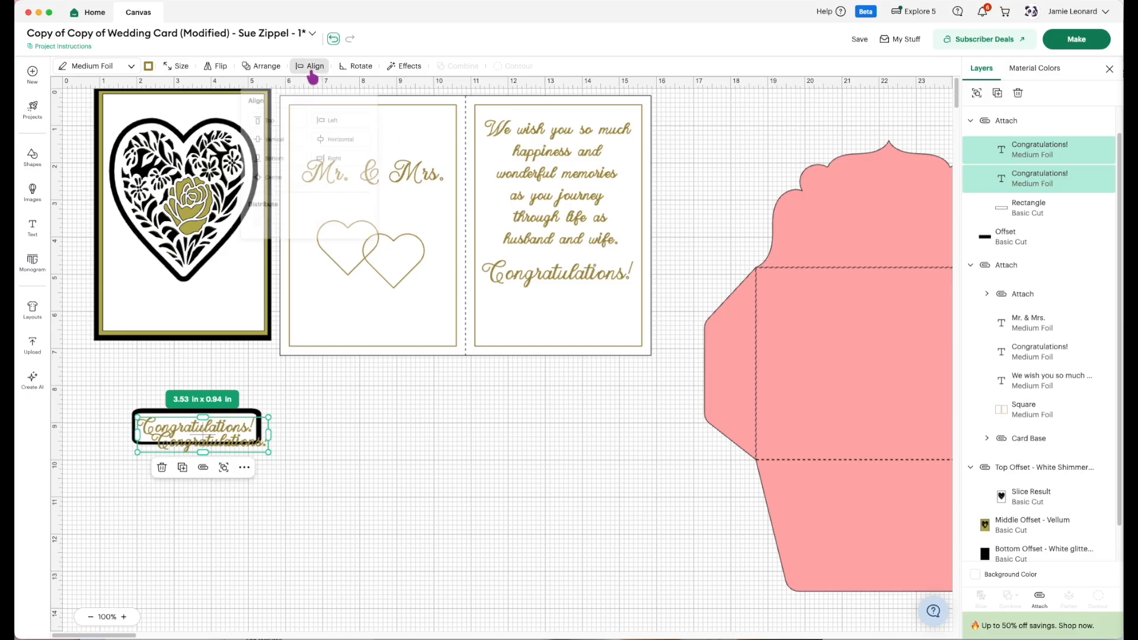
left_click(289, 183)
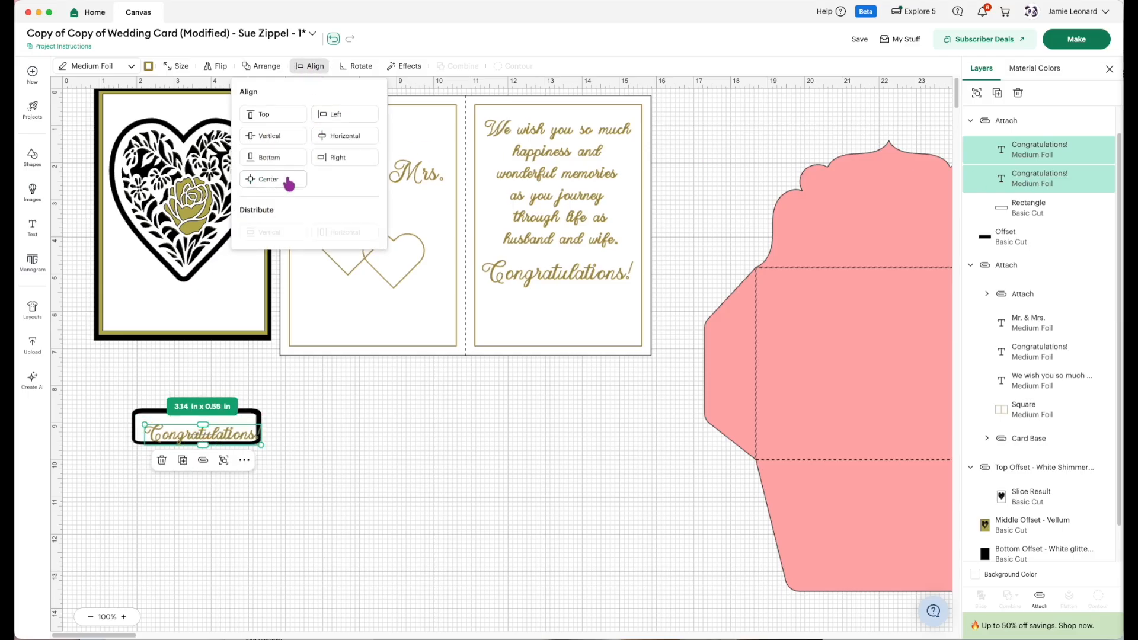
left_click(315, 474)
Try to center the label's attached text and rectangle on the black offset, and undo the alignment.
left_click_drag(319, 506, 181, 388)
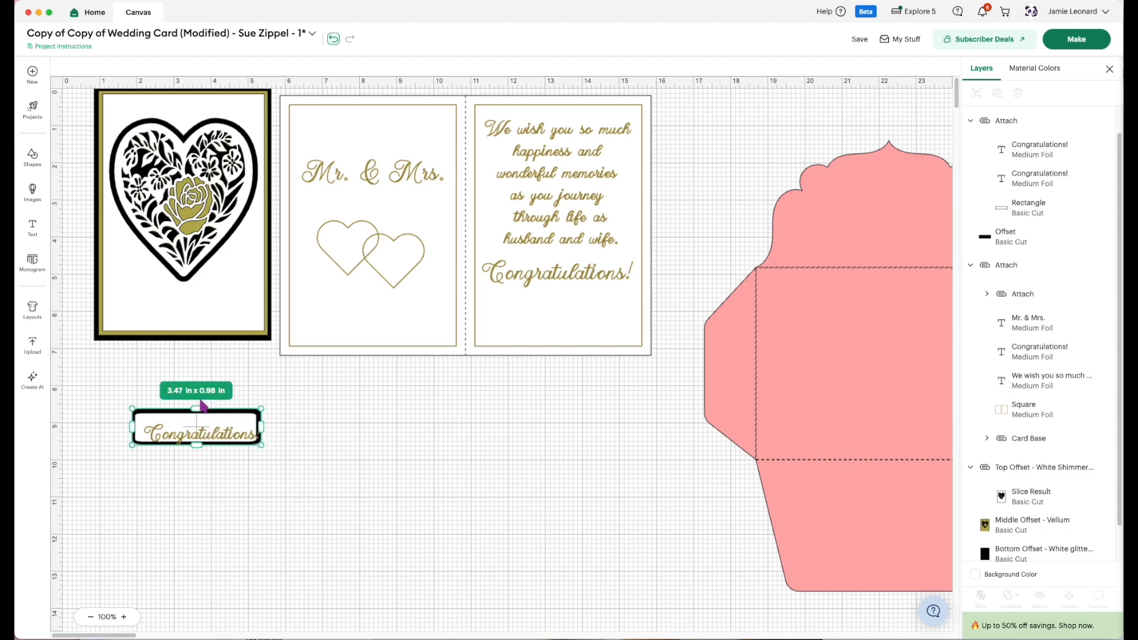
left_click(320, 68)
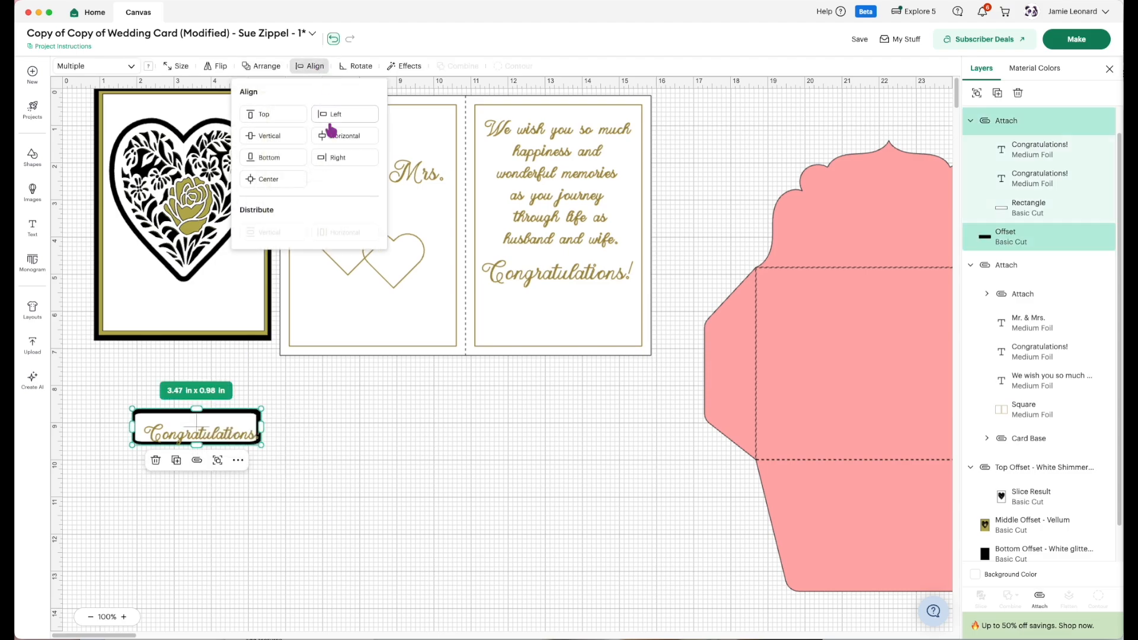
left_click(285, 183)
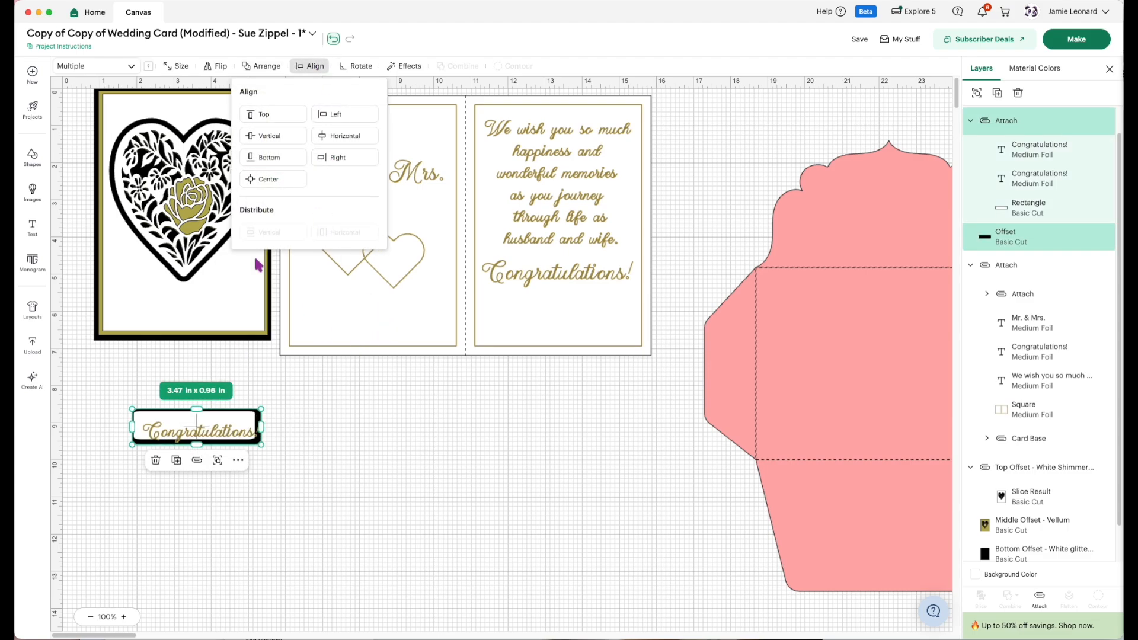
left_click(334, 41)
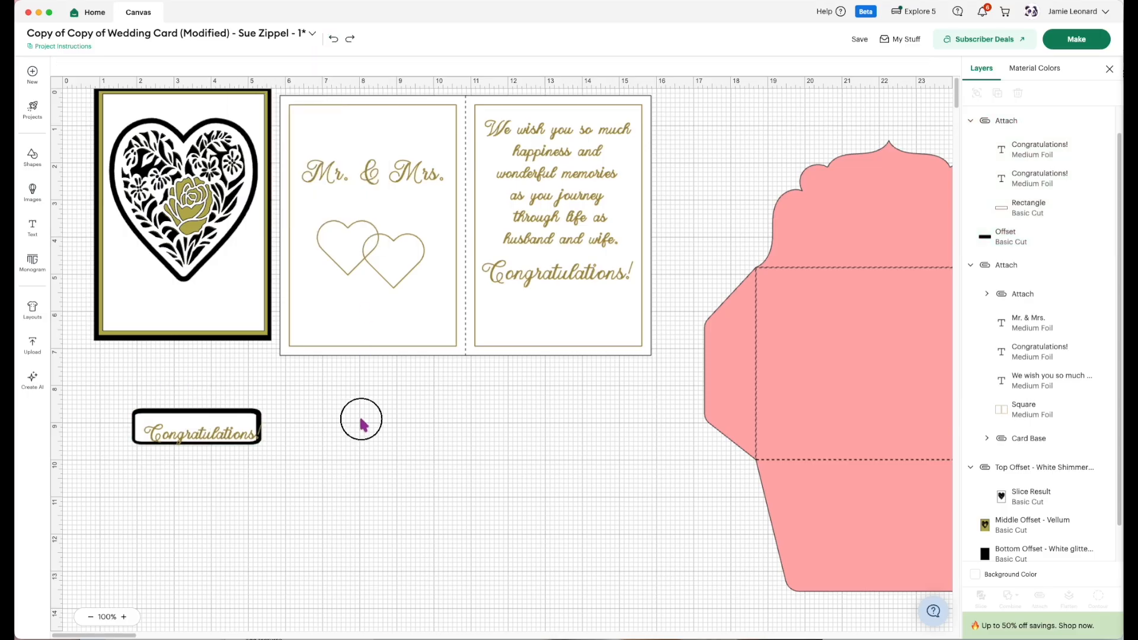
Detach the label's two foil texts from its white rectangle.
left_click(984, 120)
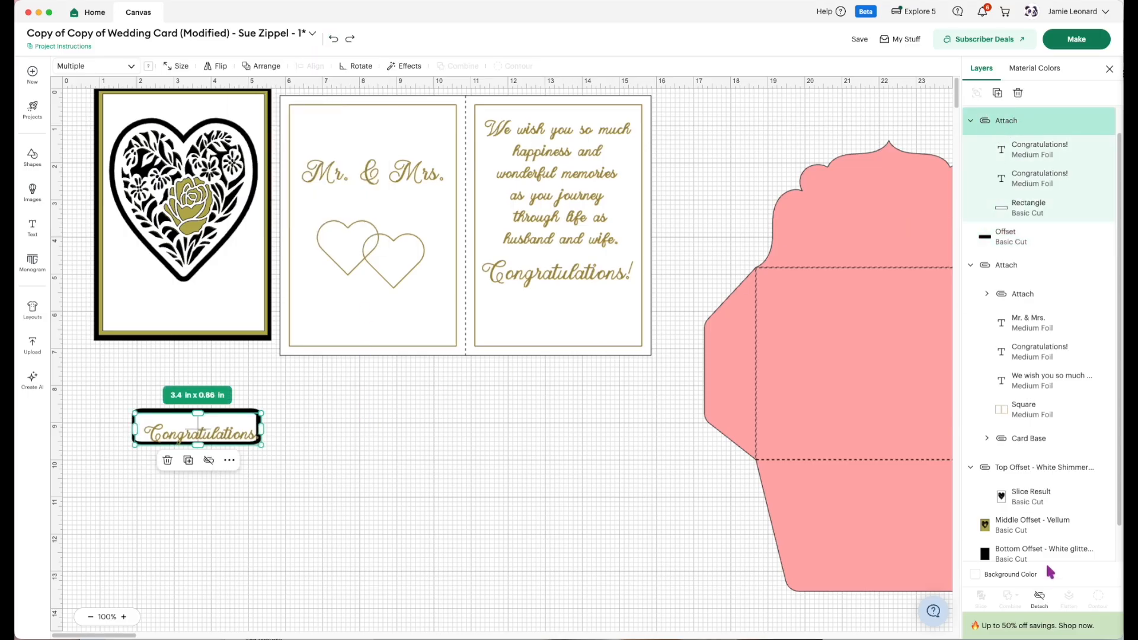
left_click(1042, 597)
left_click(414, 497)
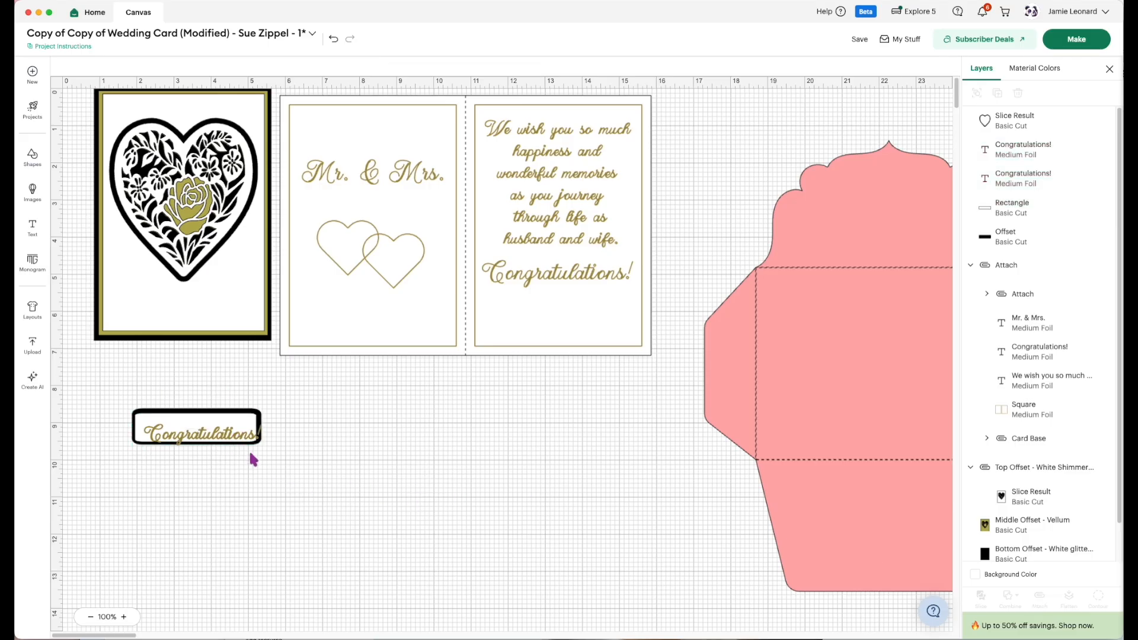
Center-align both foil texts, the white rectangle and the black offset of the label, and attach them together.
left_click_drag(292, 474, 201, 386)
left_click(310, 66)
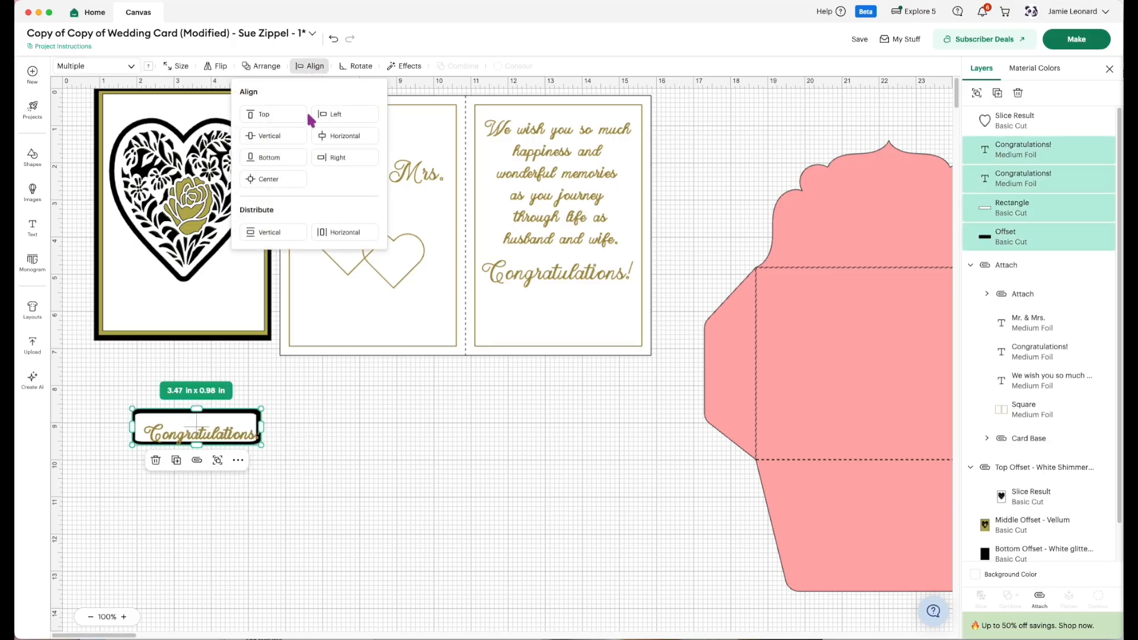
left_click(281, 186)
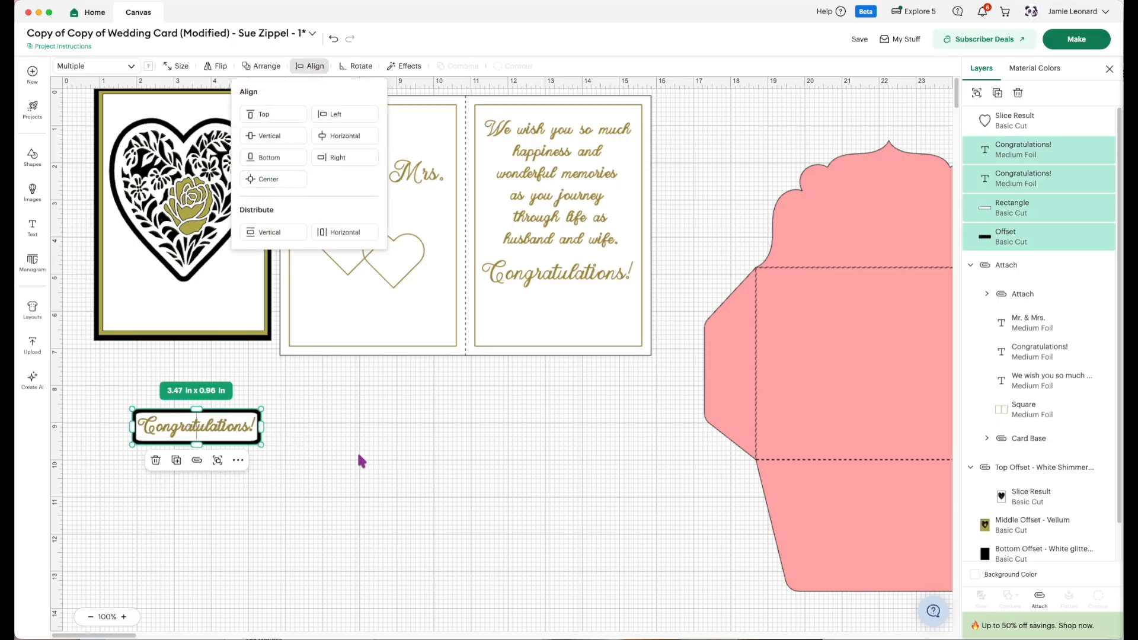
left_click(1038, 597)
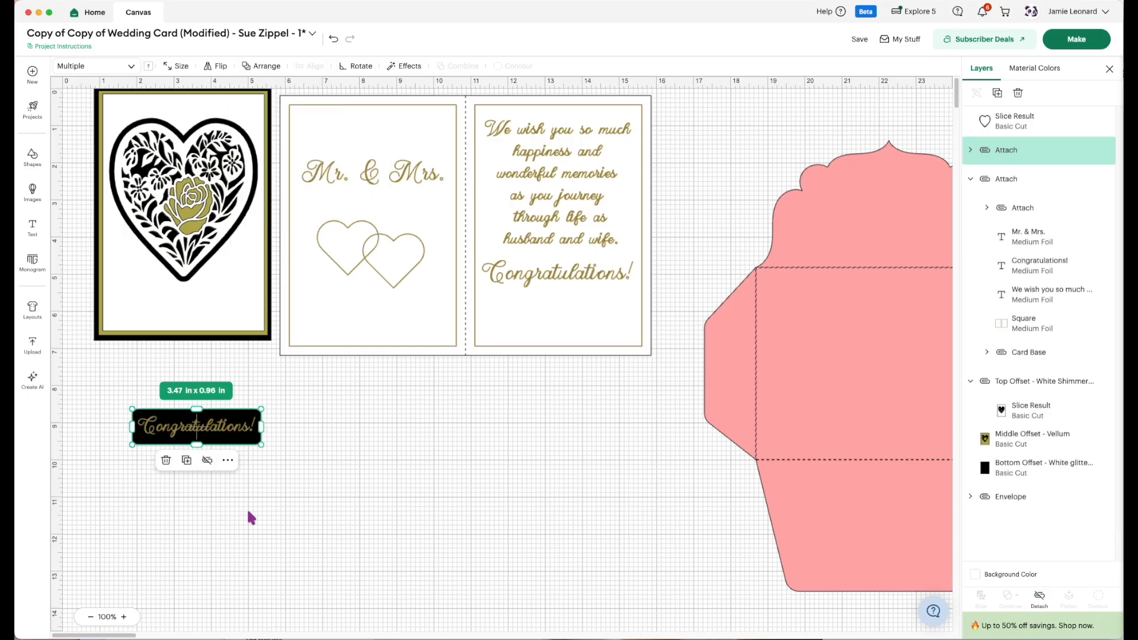
Undo the label's last attachment, attach only its two foil texts to the white rectangle, and place the label below the heart on the card front.
left_click(332, 38)
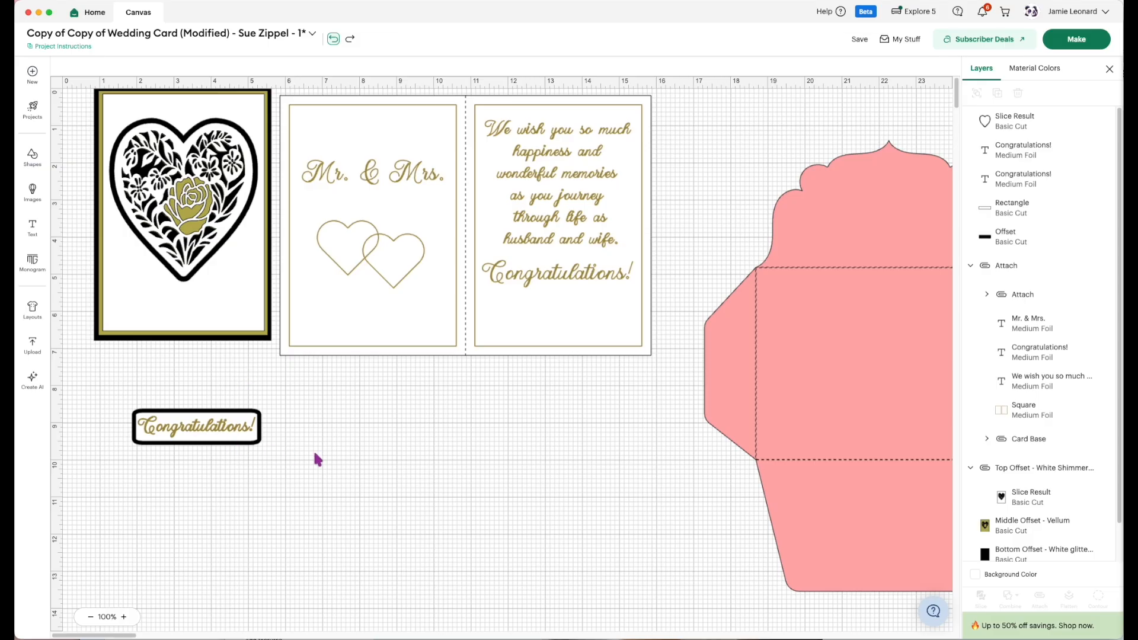
left_click(993, 155)
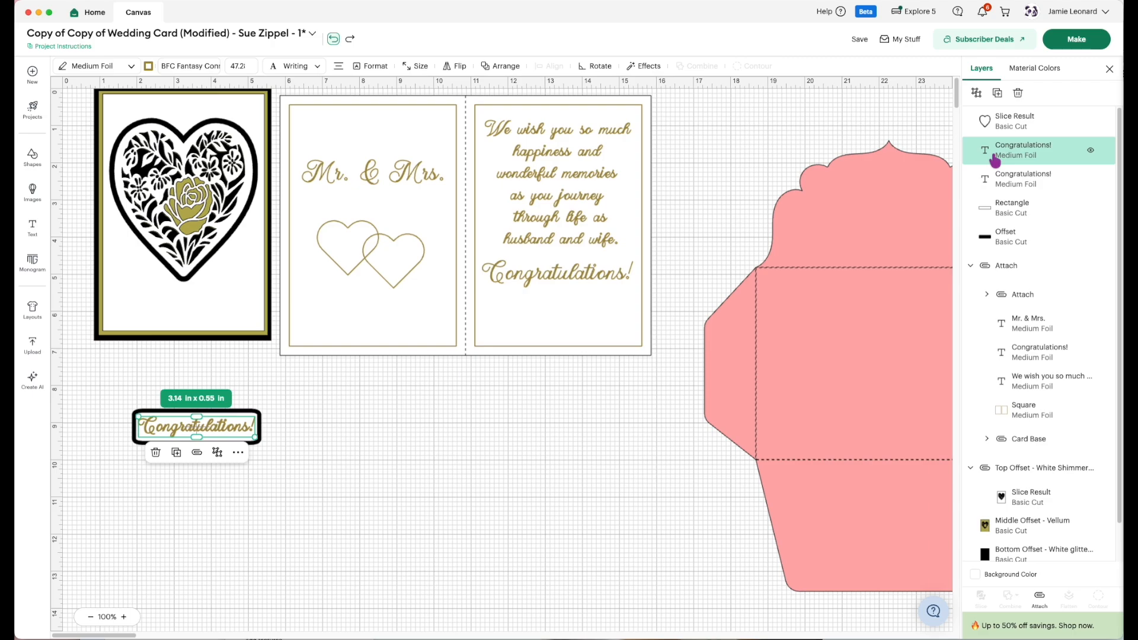
left_click(1001, 179, "shift")
left_click(1008, 210, "shift")
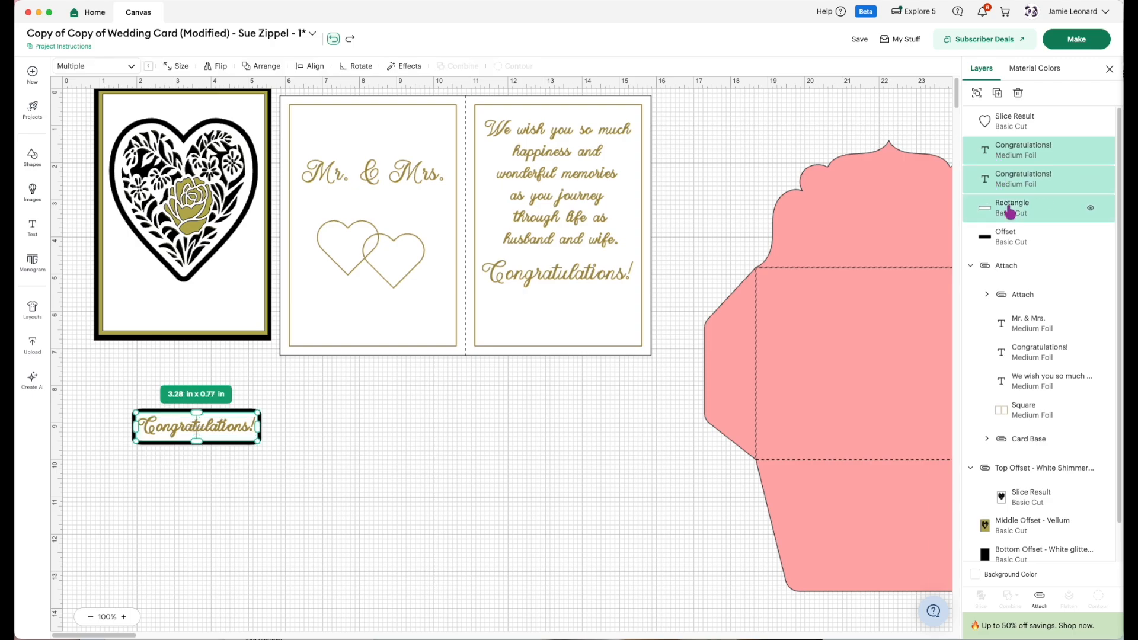
left_click(1040, 596)
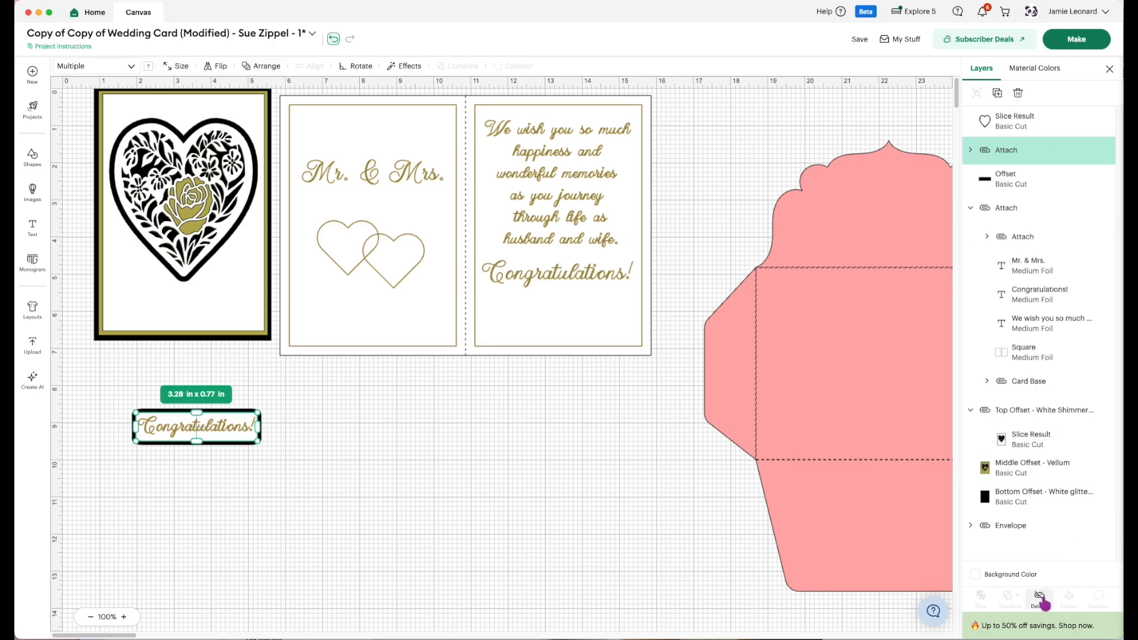
left_click_drag(311, 489, 189, 311)
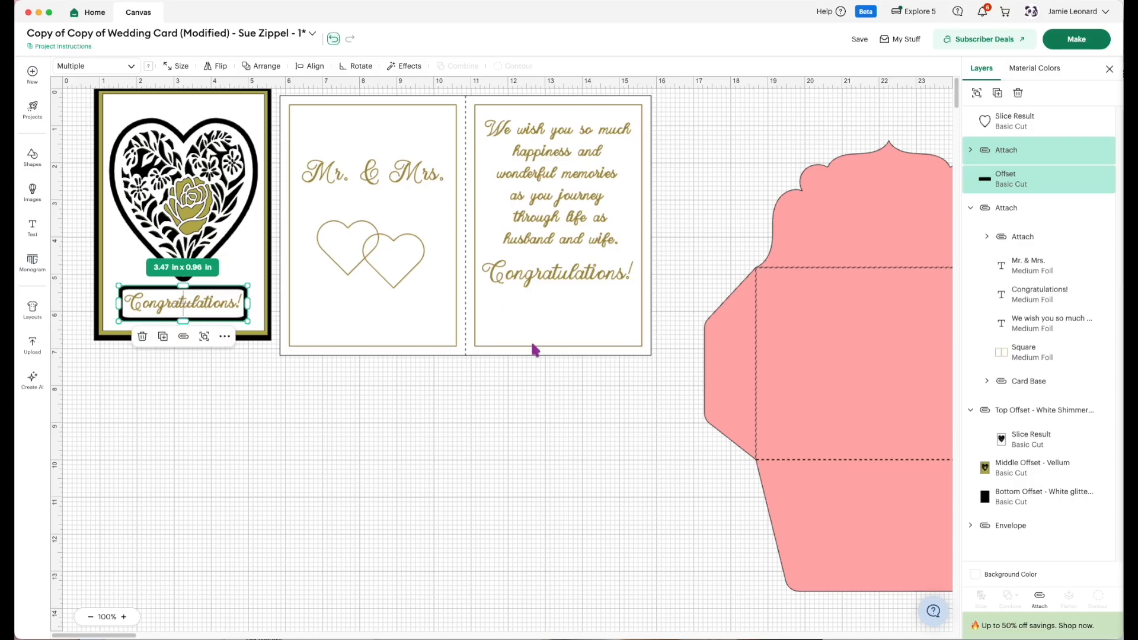
Duplicate the attached 10 x 7 in card interior with its foil designs and place the copy below the original.
left_click(1034, 239)
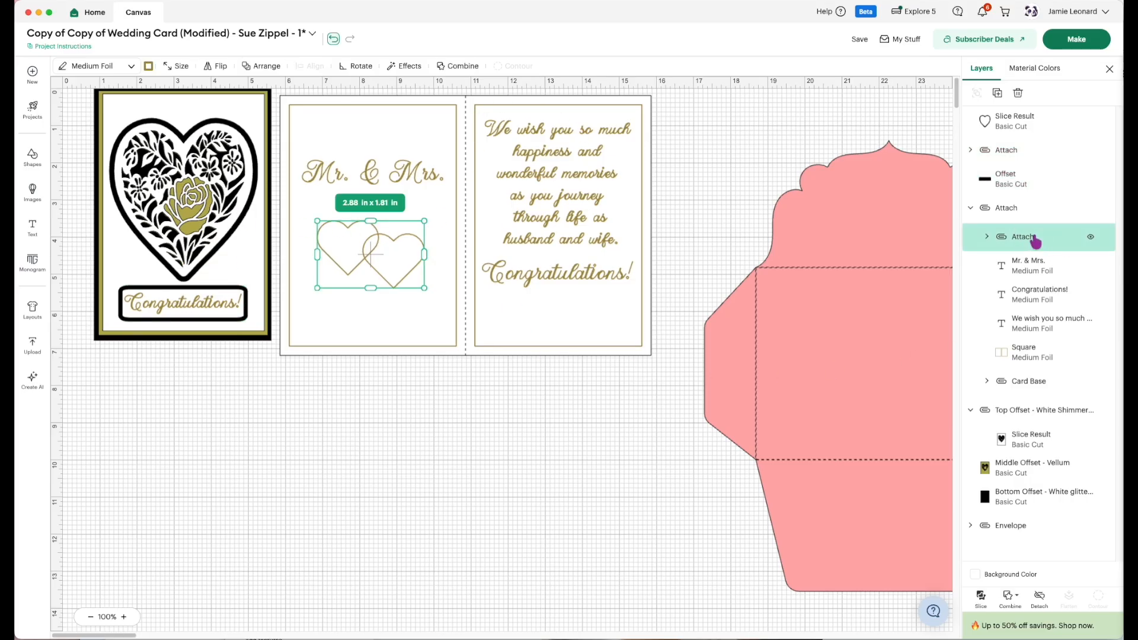
left_click(1031, 274)
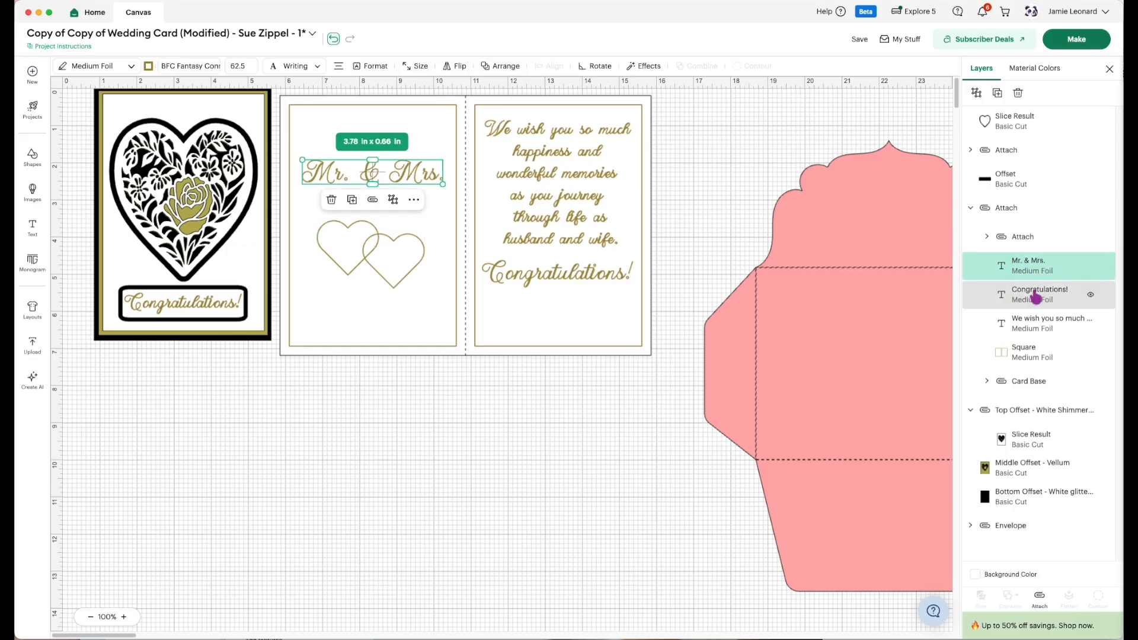
left_click(1034, 297)
left_click(1027, 332)
left_click(1029, 351)
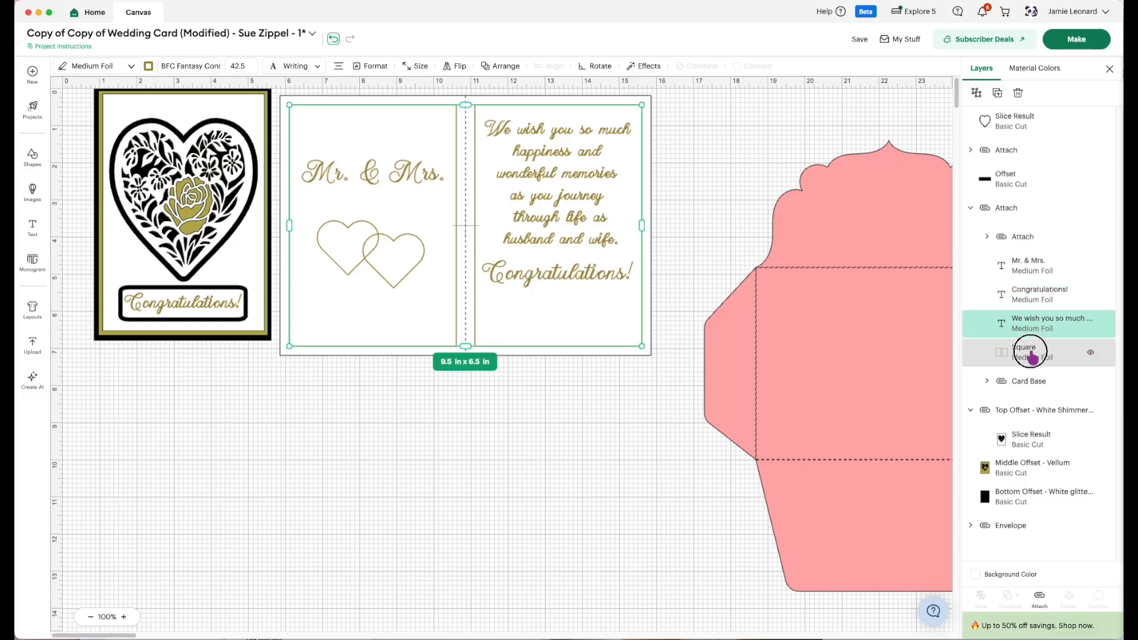
left_click(1006, 217)
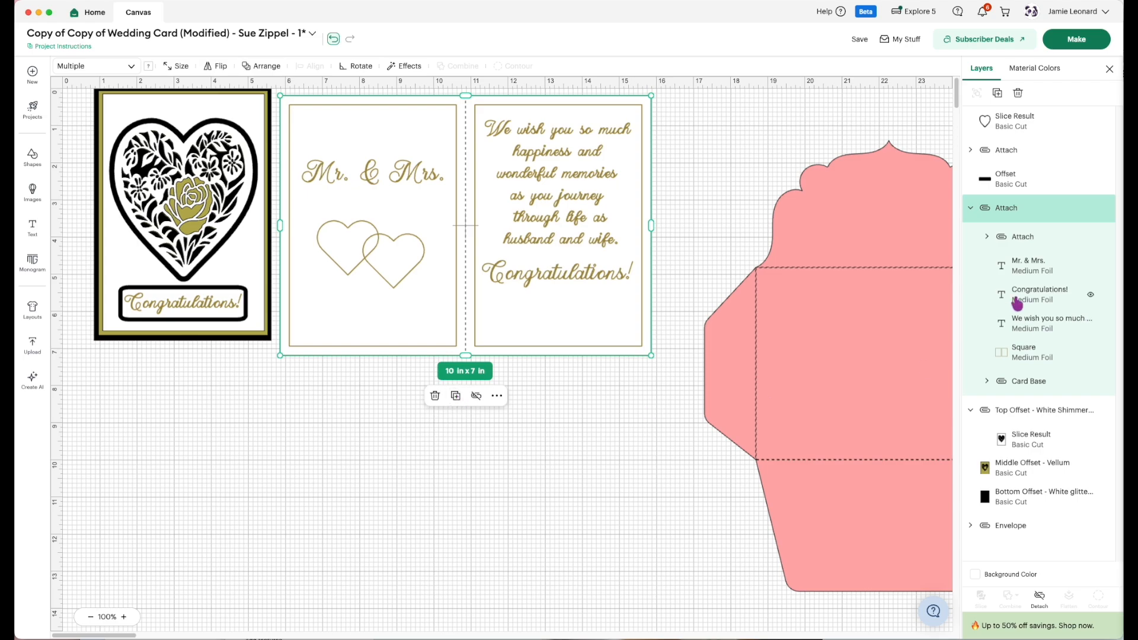
left_click(455, 399)
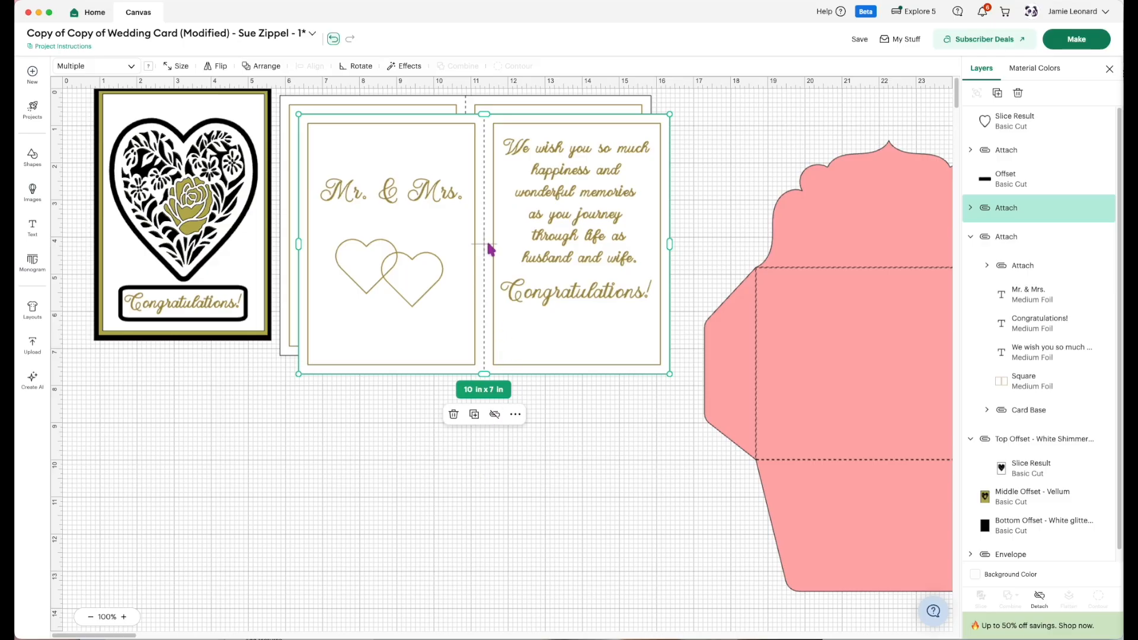
left_click_drag(487, 250, 485, 504)
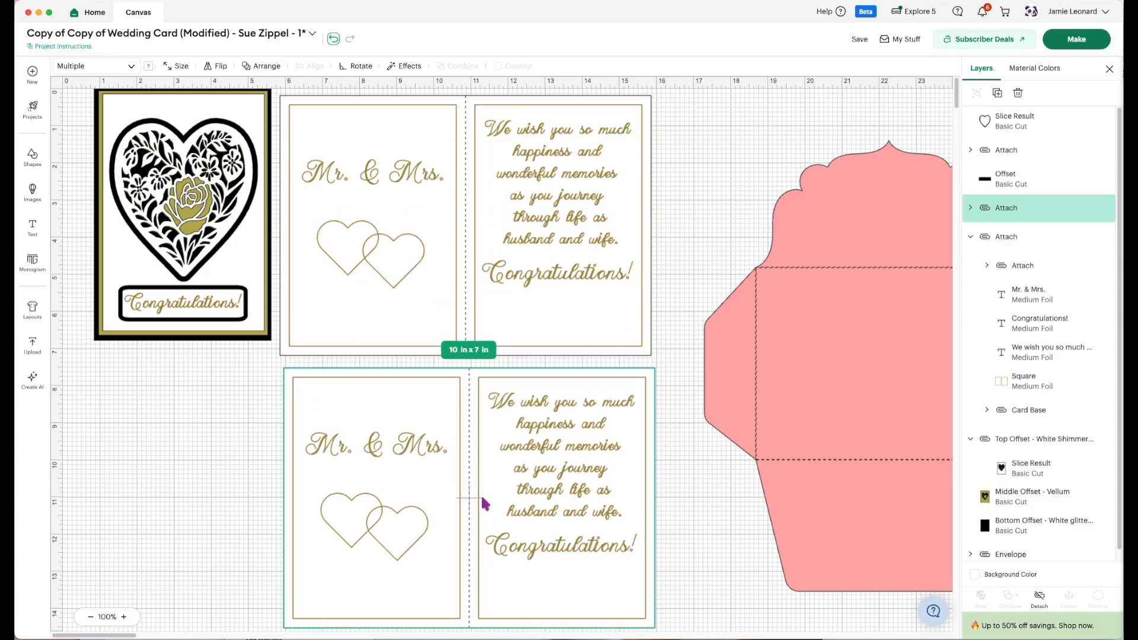
Delete the Card Base from the duplicated card interior, keeping only its foil layers.
left_click(971, 208)
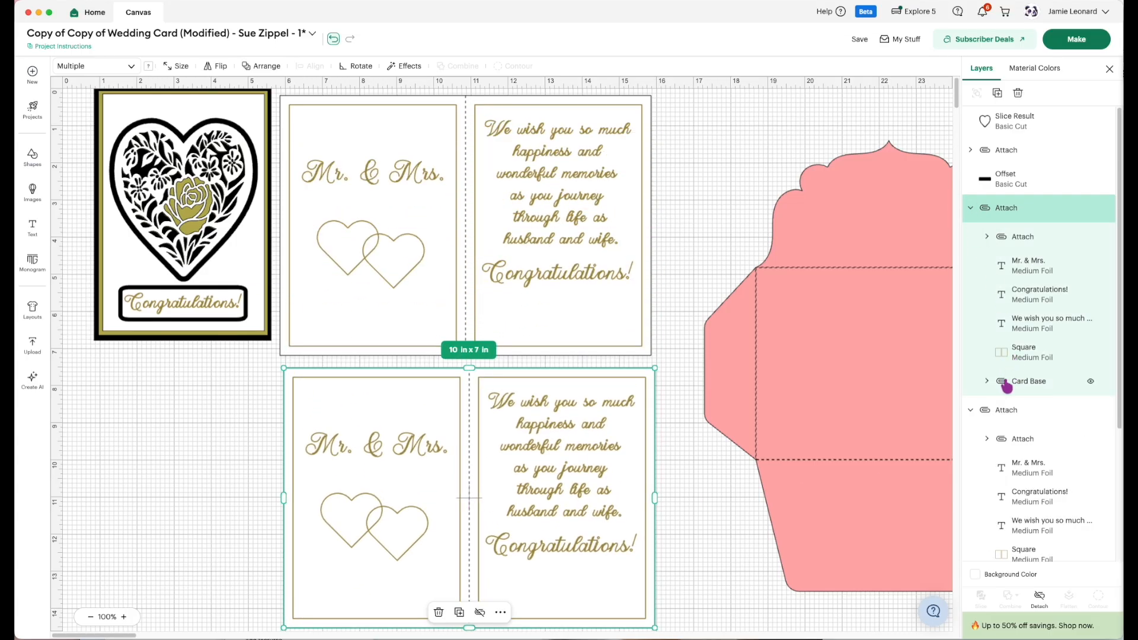
left_click(1005, 384)
key("Delete")
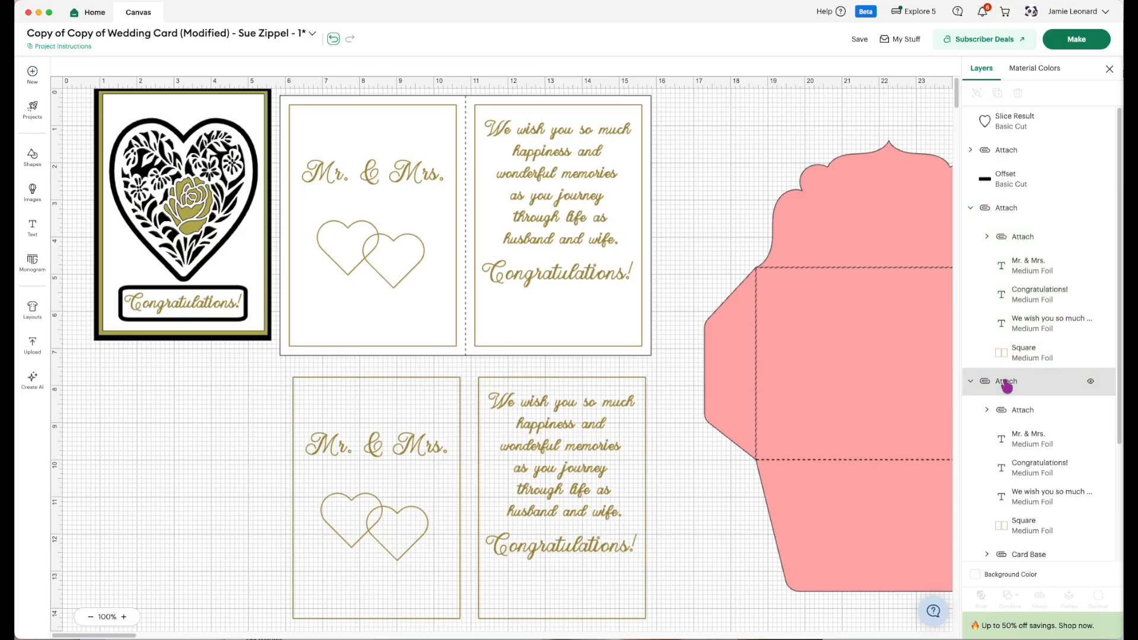
Move the duplicated foil layers onto the original card interior, center-align the two sets, and attach them together.
left_click_drag(704, 618, 277, 370)
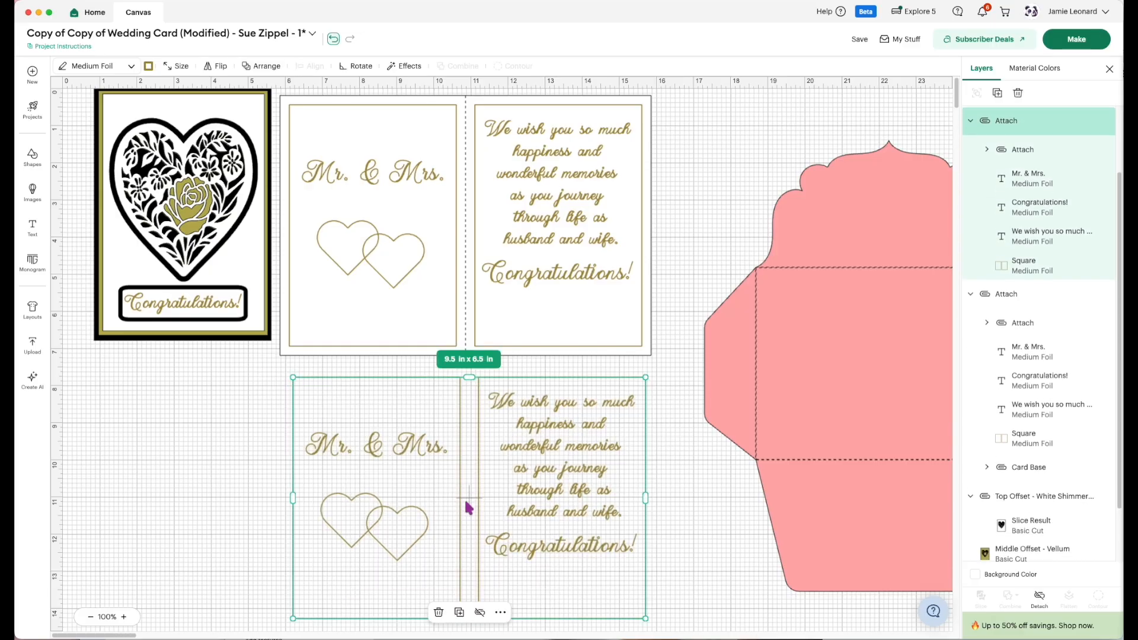
left_click_drag(470, 494, 457, 376)
left_click_drag(469, 498, 466, 473)
left_click_drag(426, 524, 407, 247)
left_click_drag(640, 450, 391, 243)
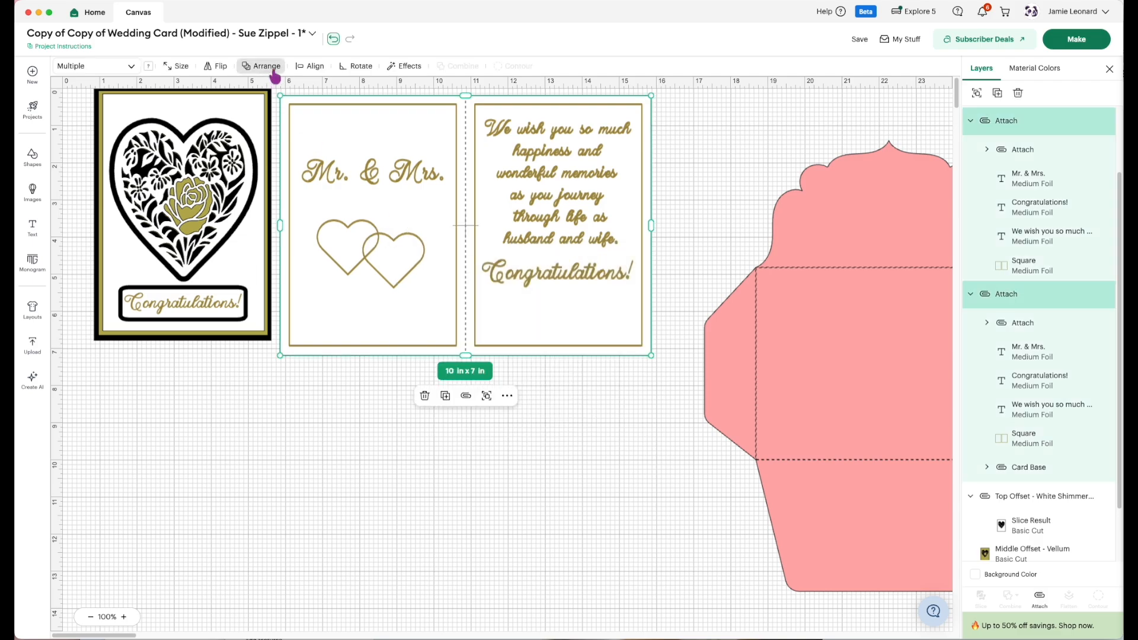
left_click(308, 67)
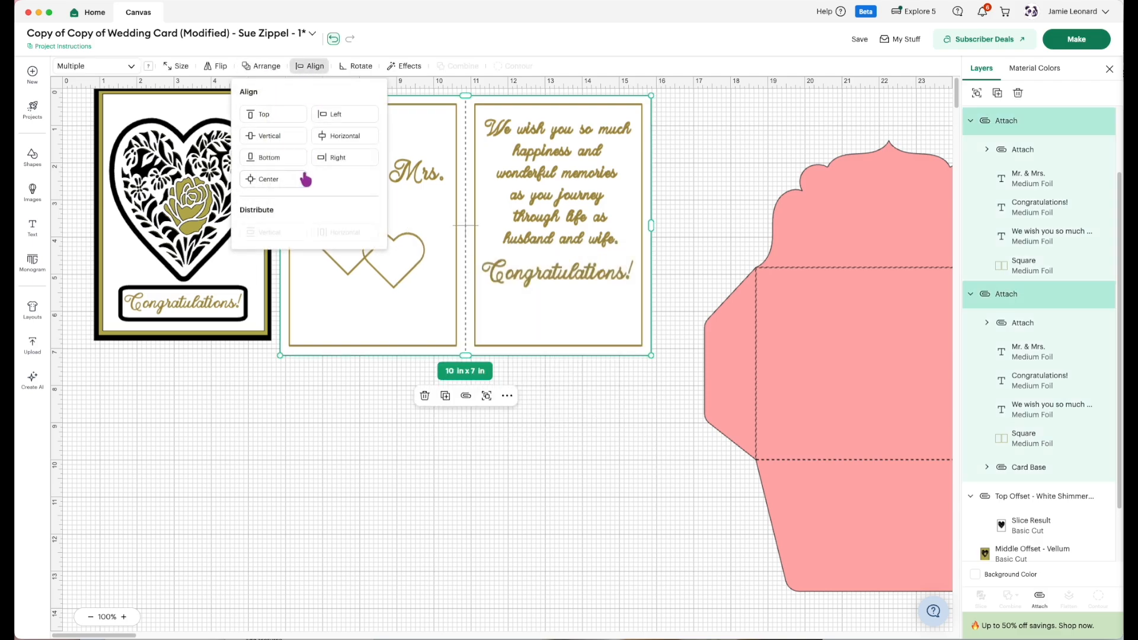
left_click(286, 187)
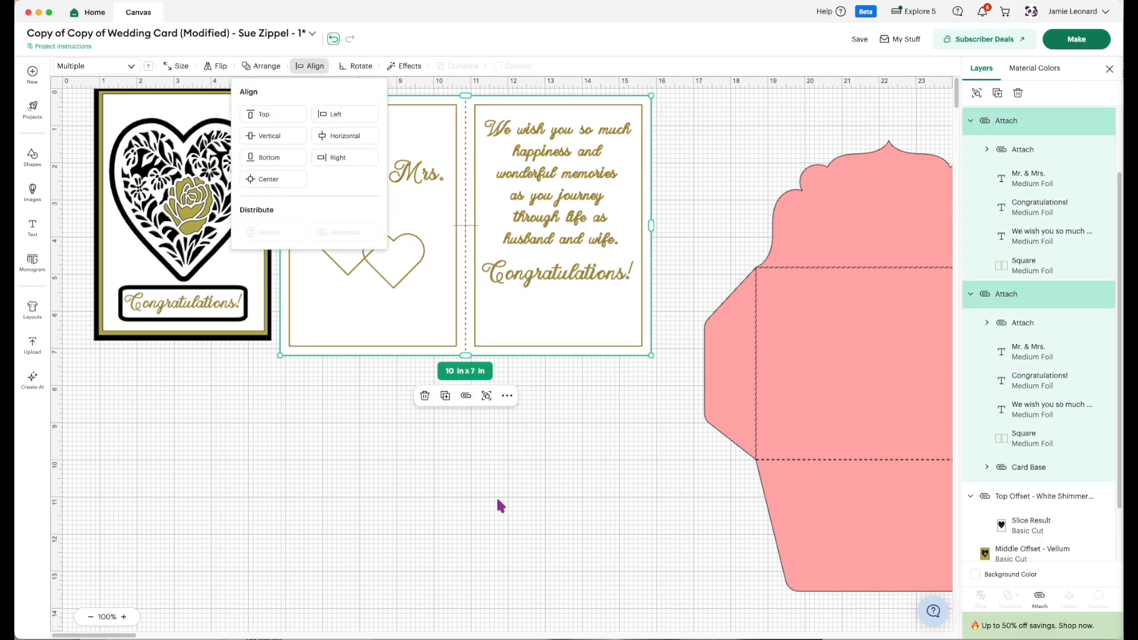
left_click(1039, 599)
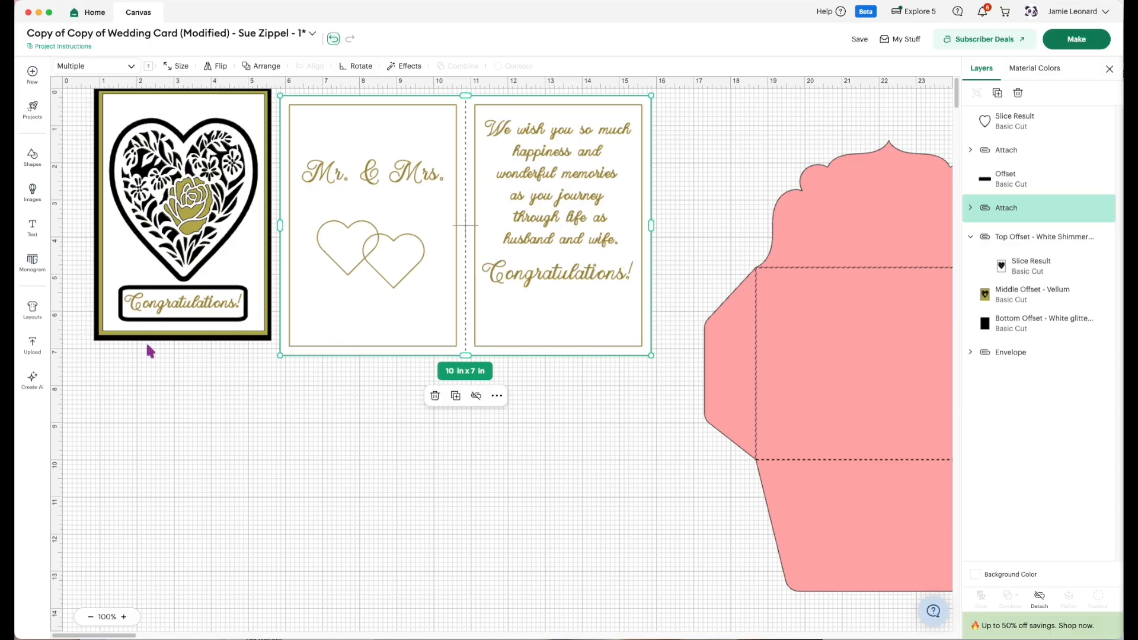
Move the envelope closer to the card, and save the project as "Wedding Card (Modified)" plus the designer's name and "- 2" in the Anniversary collection.
left_click_drag(833, 348, 771, 332)
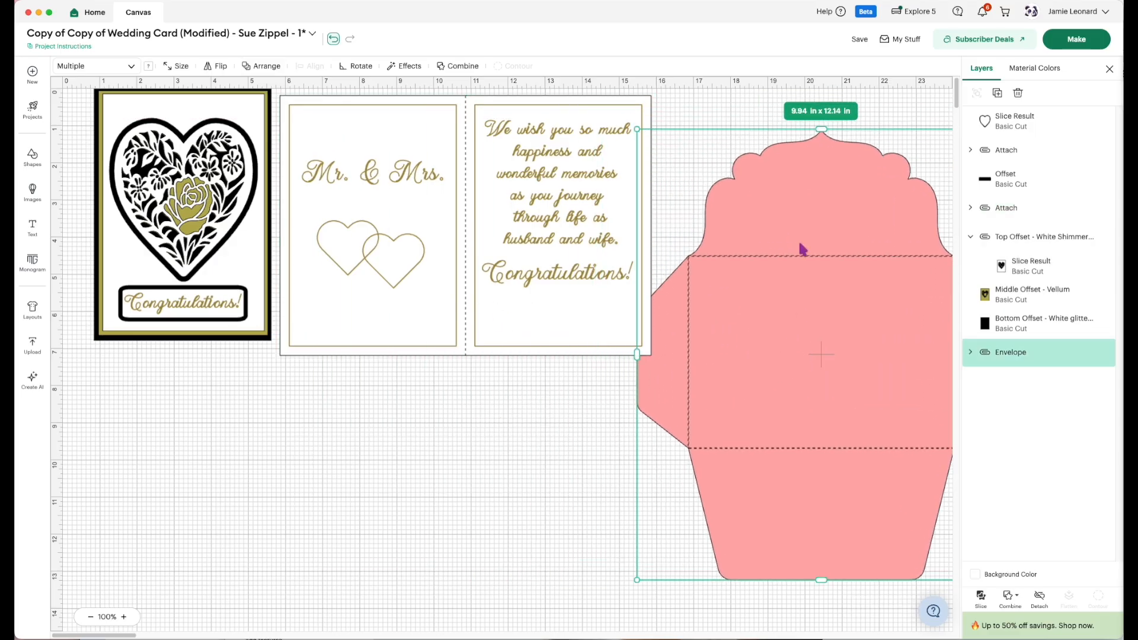
left_click(860, 39)
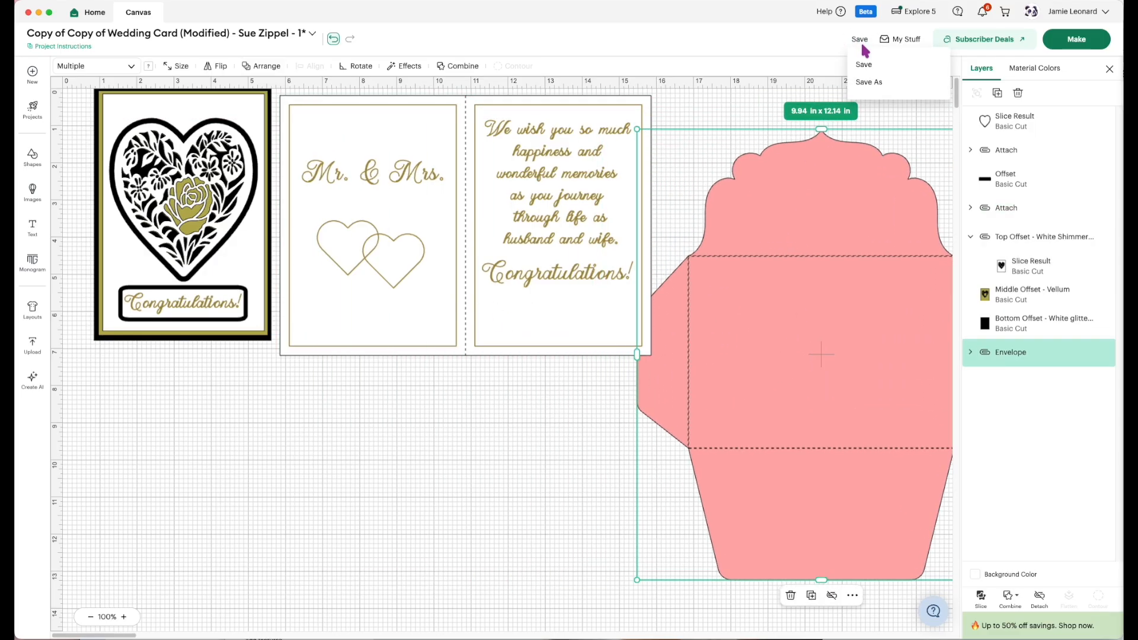
left_click(869, 82)
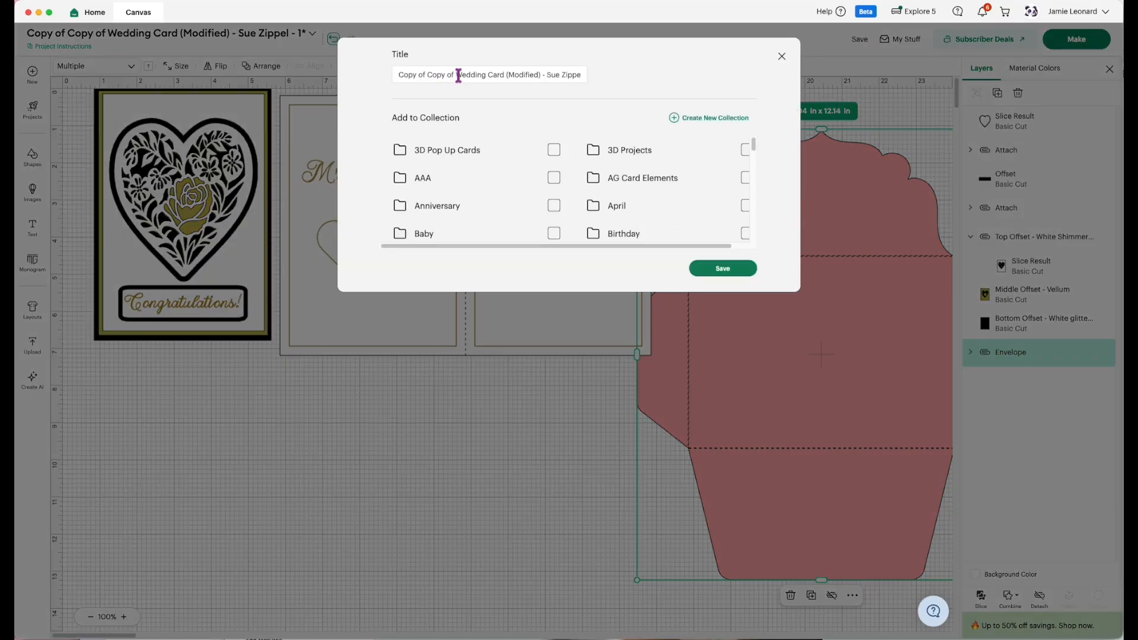
left_click_drag(459, 75, 383, 81)
key("BackSpace")
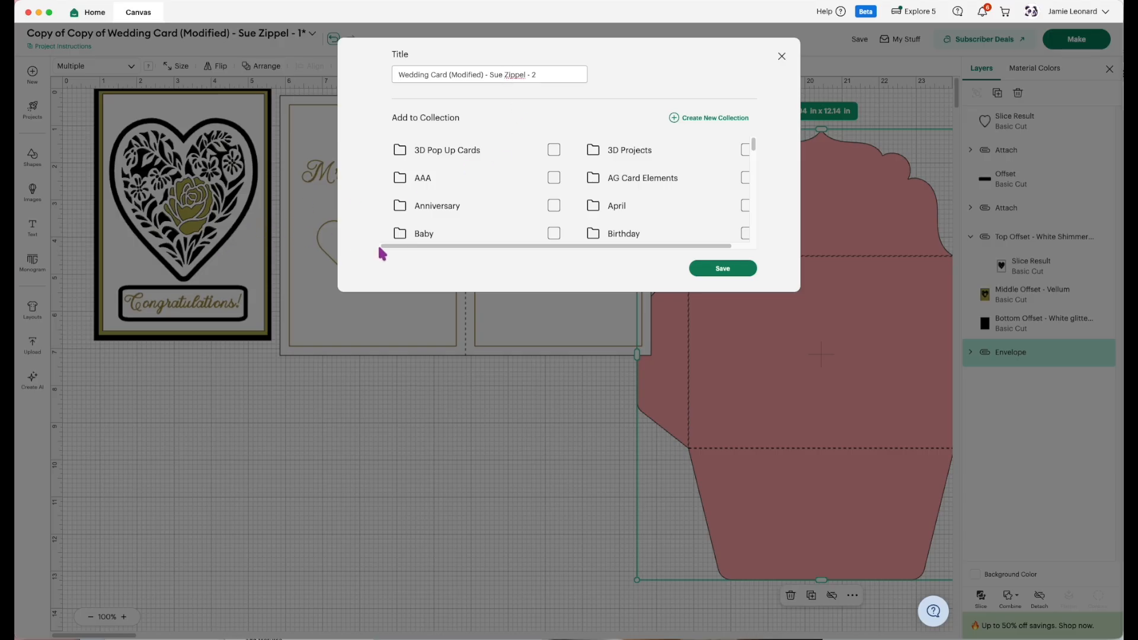
left_click(554, 206)
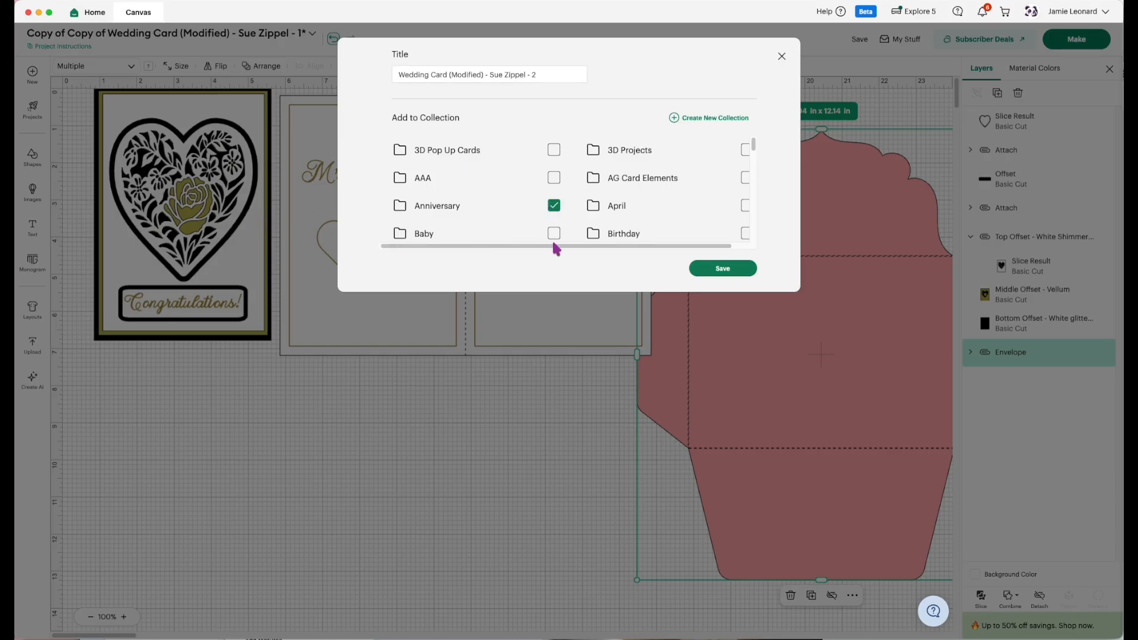
left_click(718, 271)
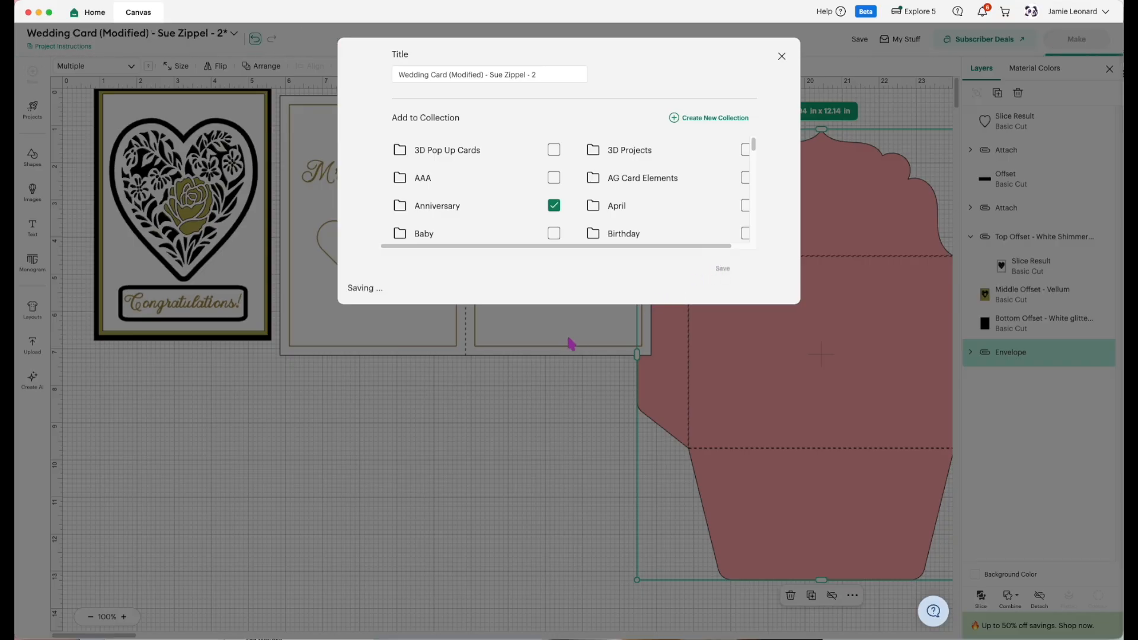